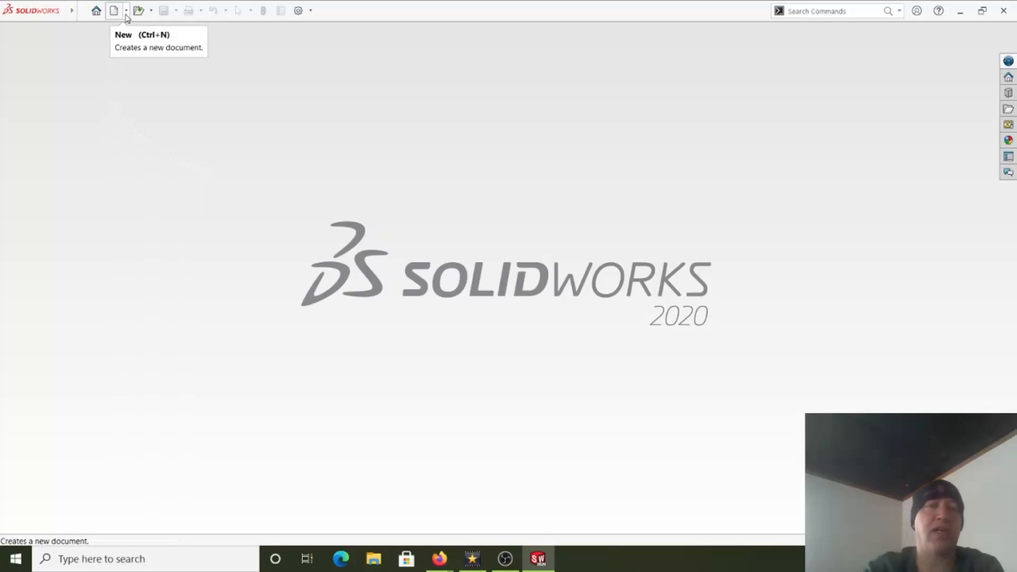
# Create a new part document
pyautogui.click(126, 12)
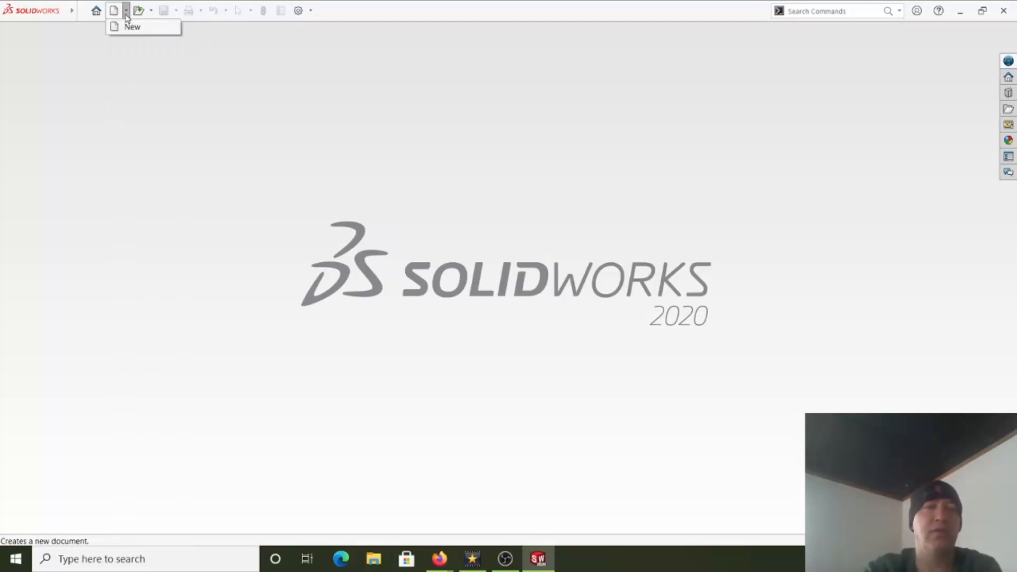
pyautogui.click(130, 29)
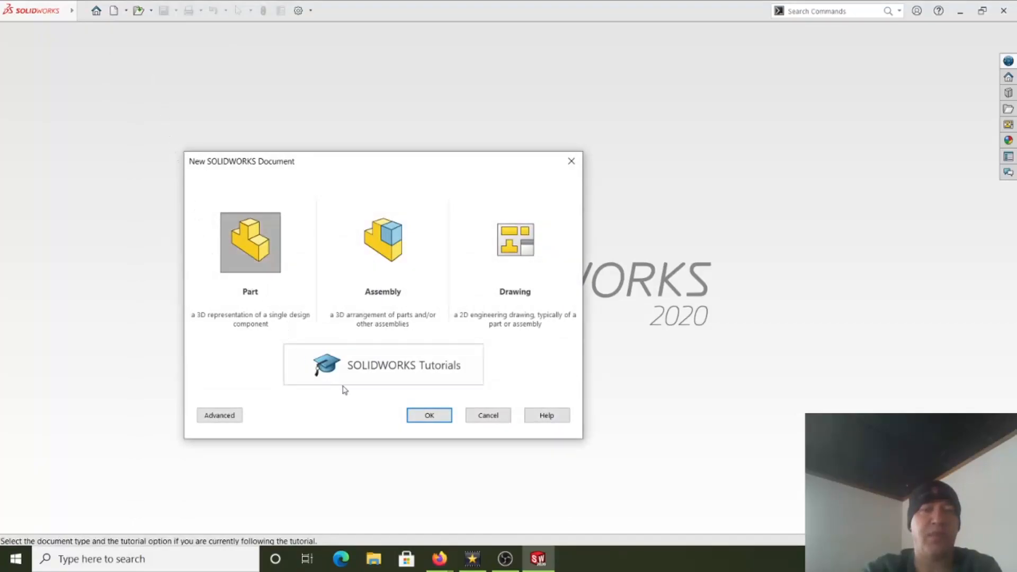
pyautogui.click(418, 417)
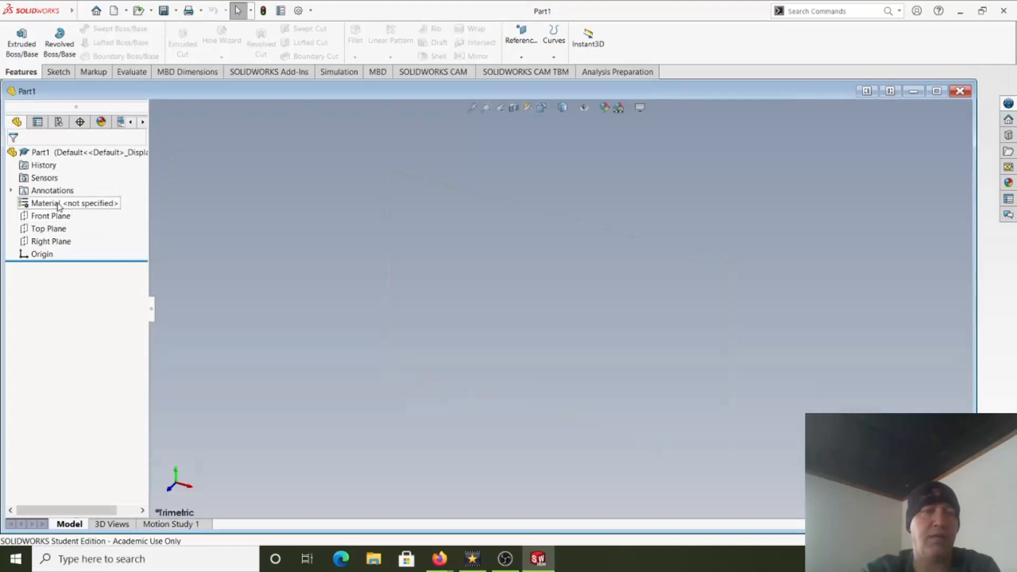
# Sketch a corner rectangle about 6.96 by 1.99 in on the Front Plane, starting at the origin and extending down to the right
pyautogui.click(52, 221)
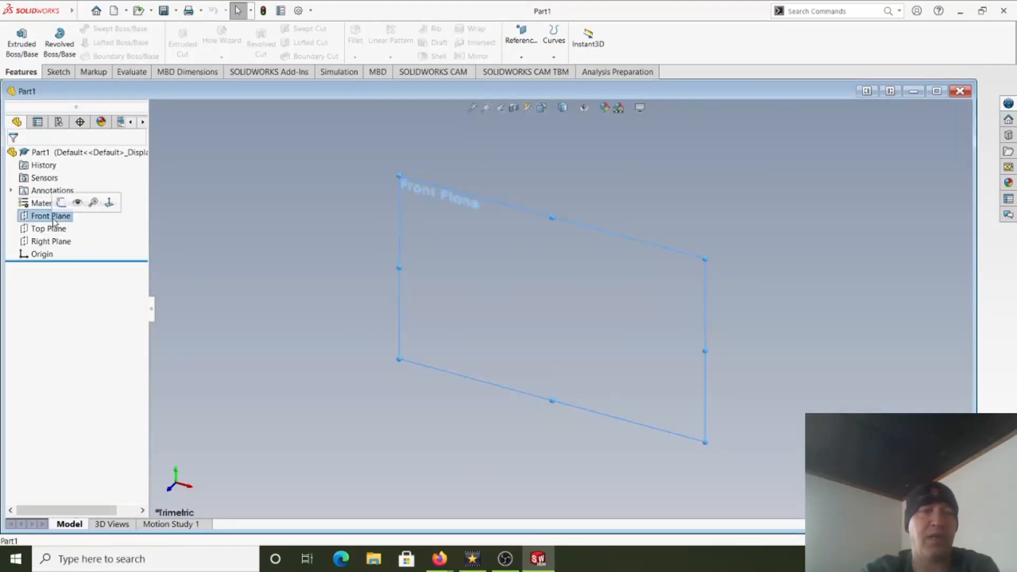
pyautogui.click(65, 75)
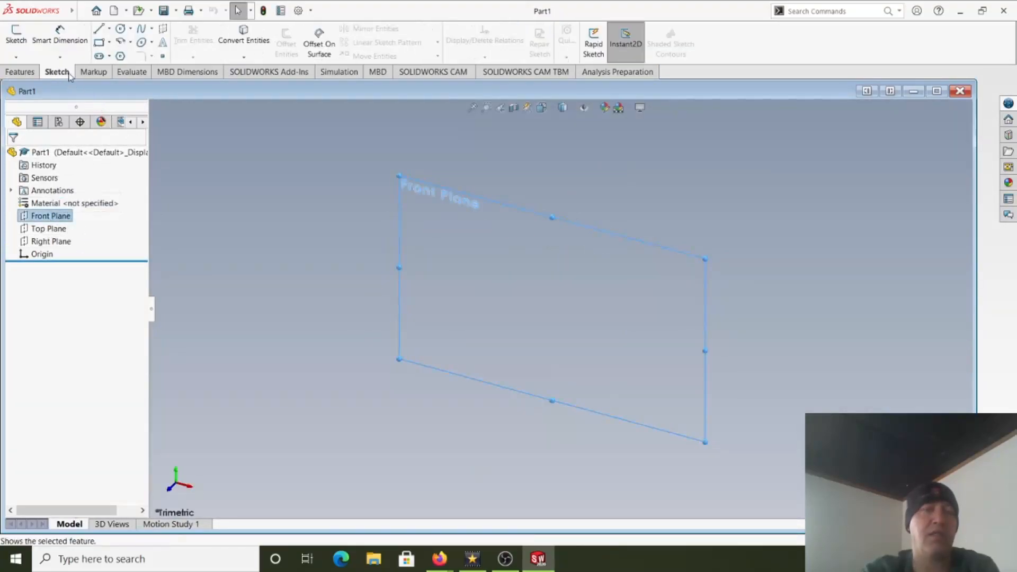
pyautogui.click(98, 43)
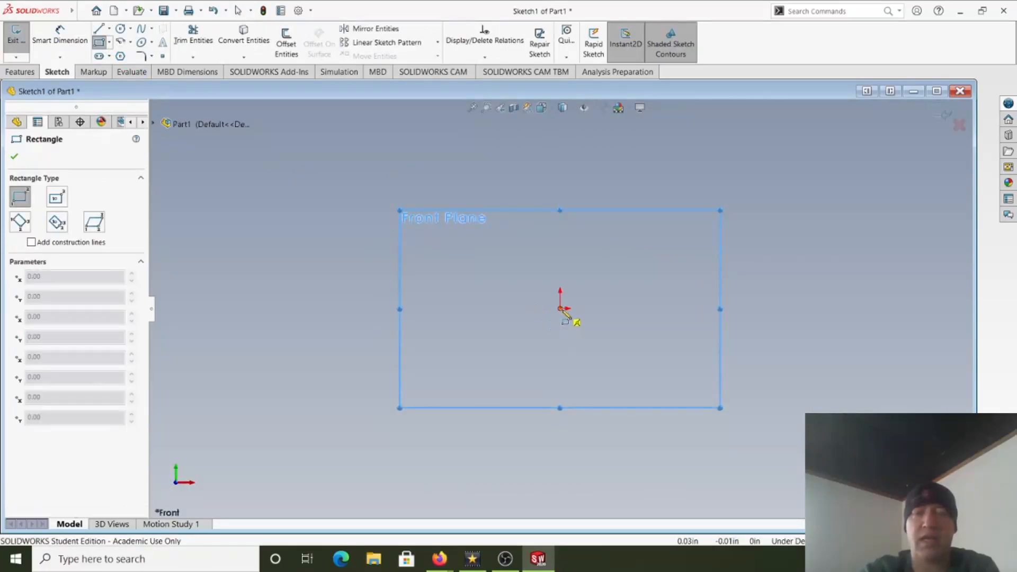
pyautogui.click(560, 308)
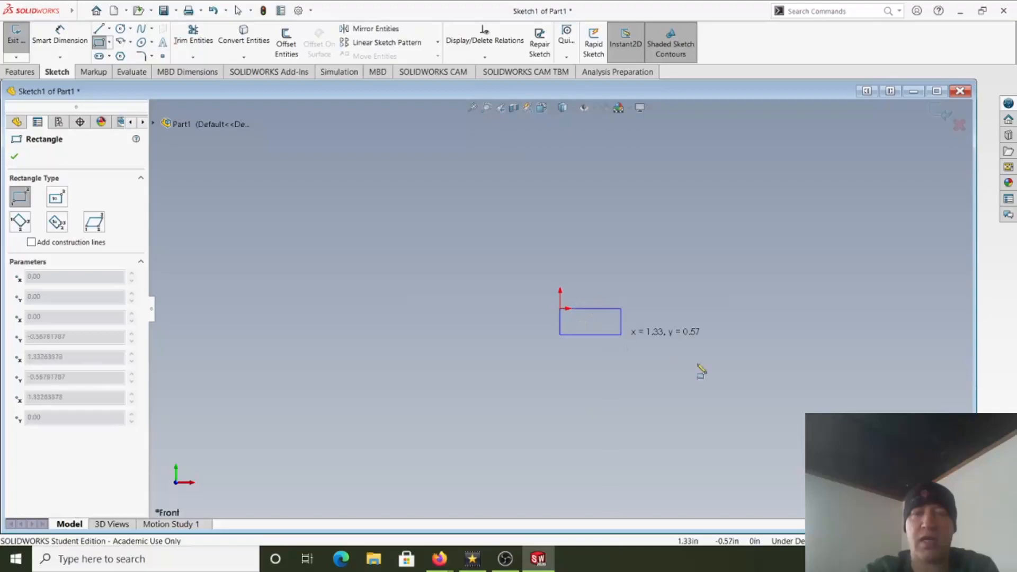
pyautogui.click(878, 400)
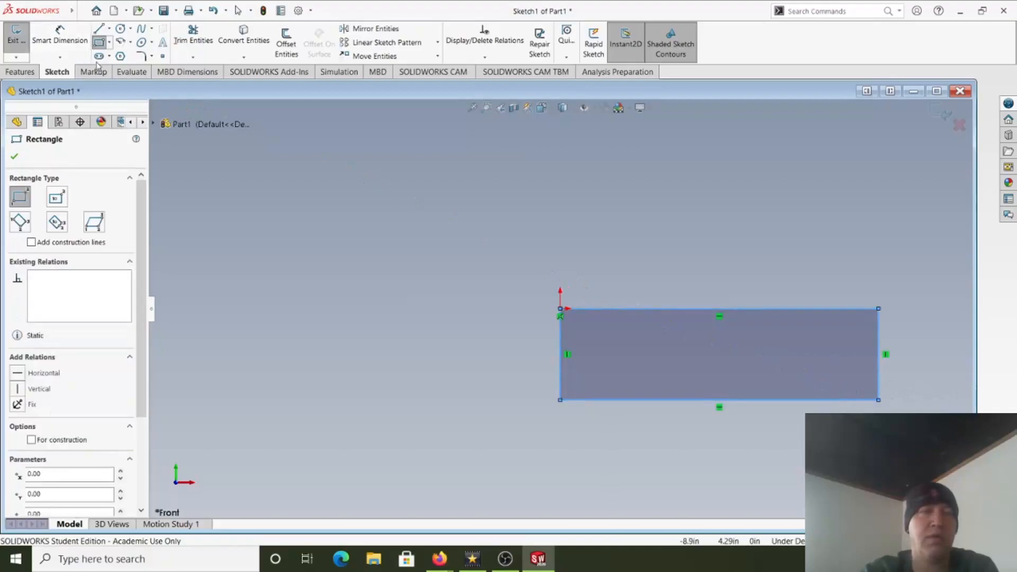
# Dimension the rectangle's height between its two horizontal edges and set it to 1 in
pyautogui.click(74, 41)
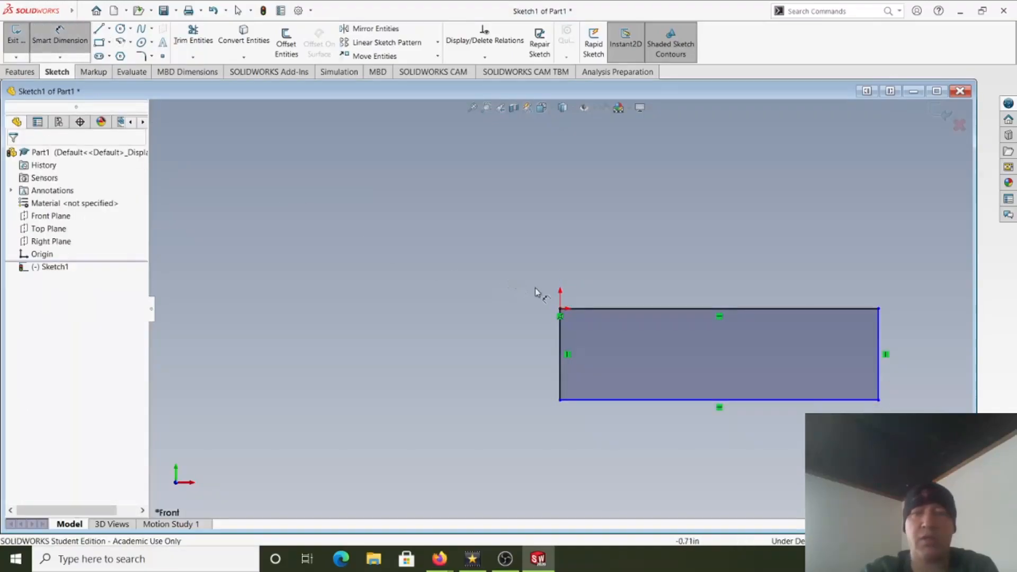
pyautogui.click(618, 309)
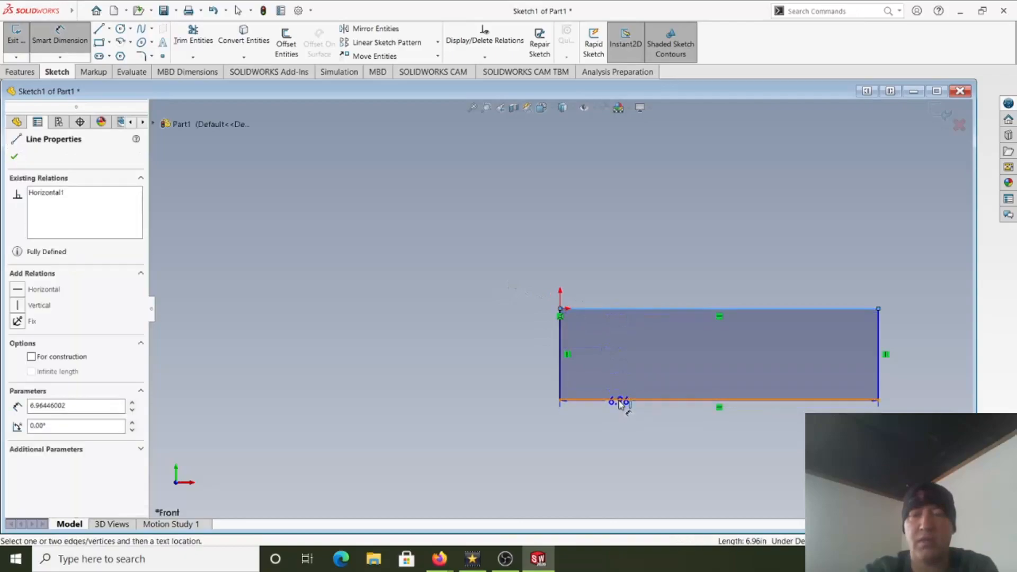
pyautogui.click(618, 400)
pyautogui.click(497, 345)
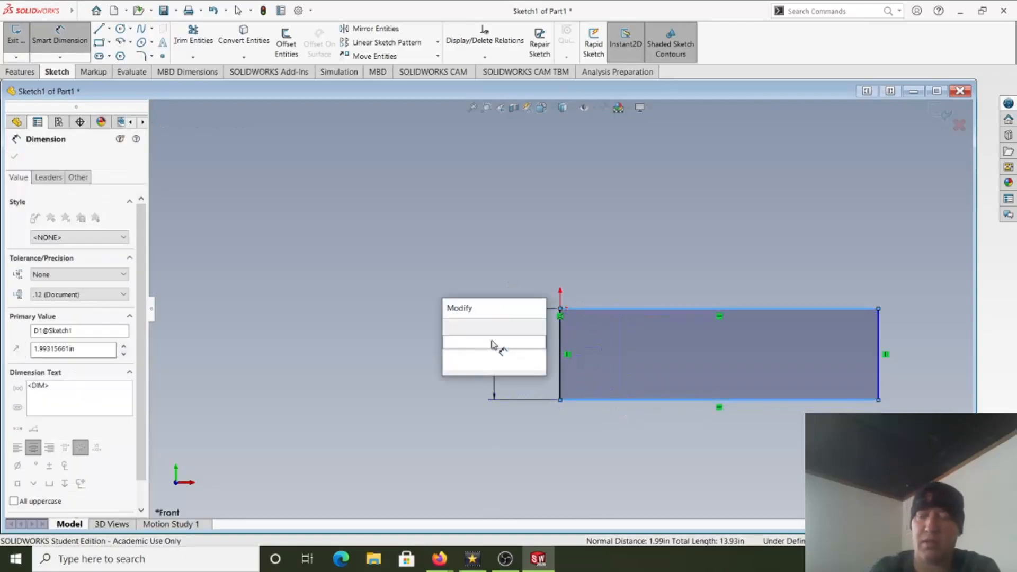
pyautogui.write('1')
pyautogui.press('Return')
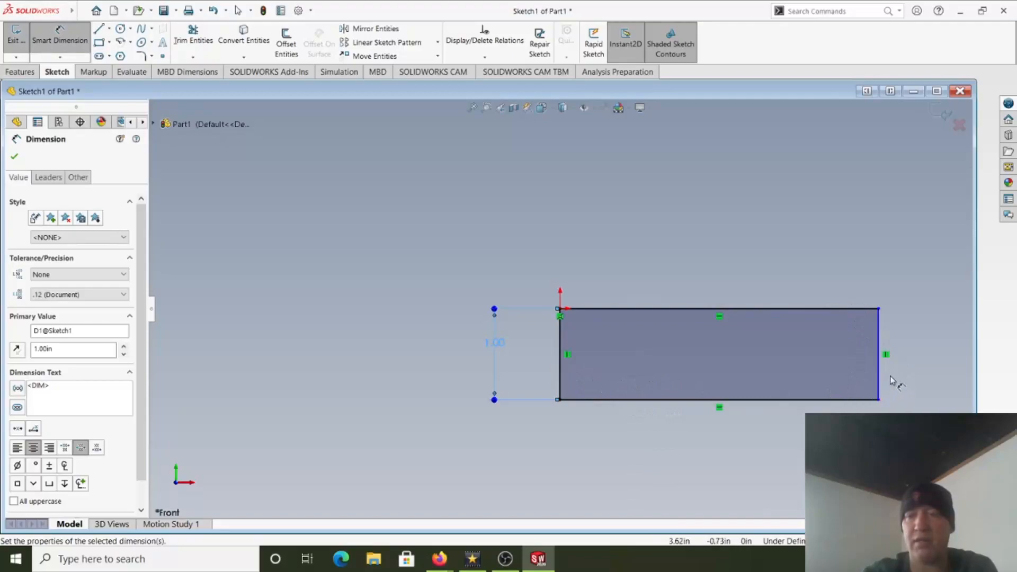
# Dimension the rectangle's width between its two vertical edges as 12 in and exit the sketch
pyautogui.click(570, 383)
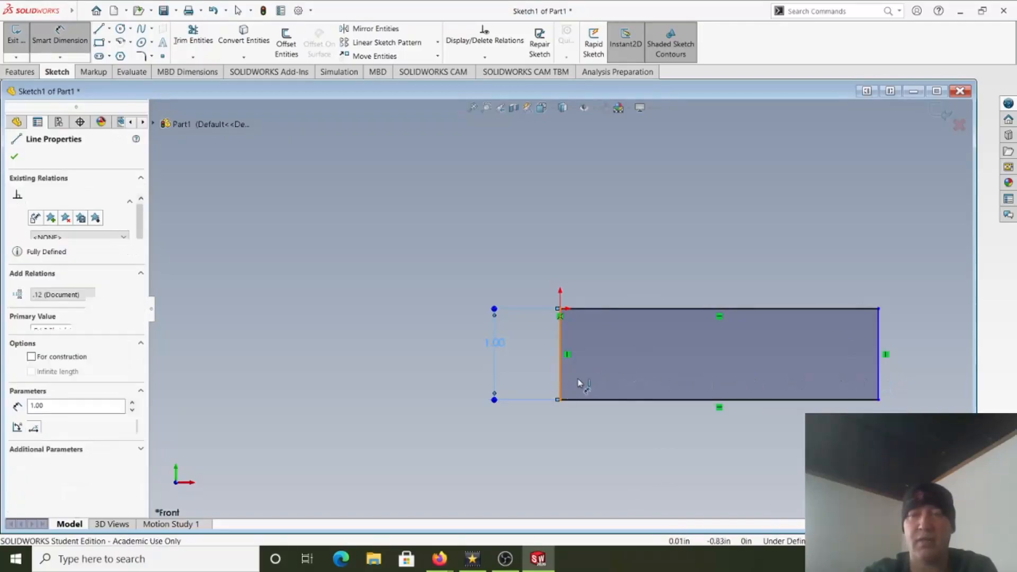
pyautogui.click(878, 382)
pyautogui.click(806, 246)
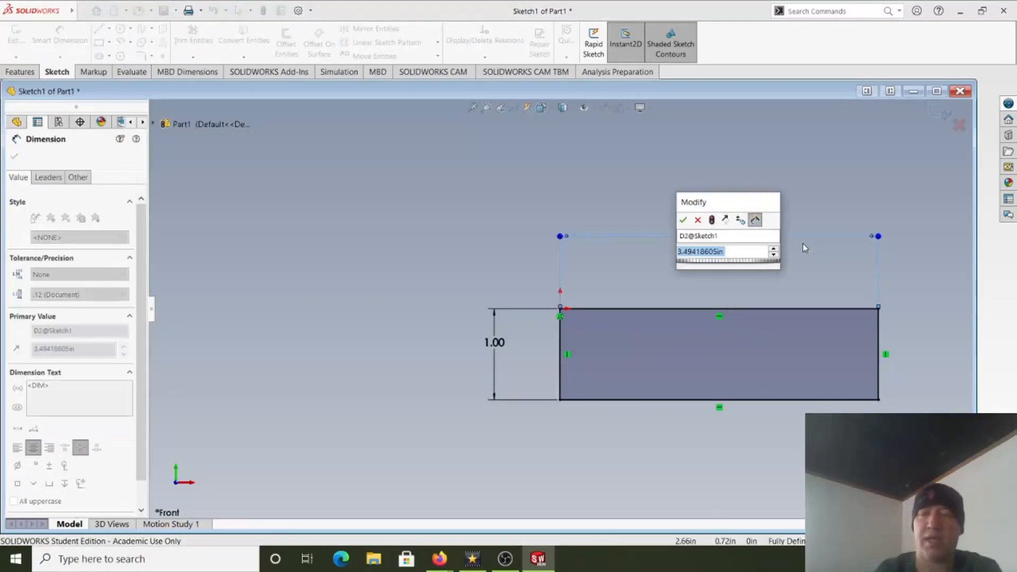
pyautogui.write('12')
pyautogui.press('Return')
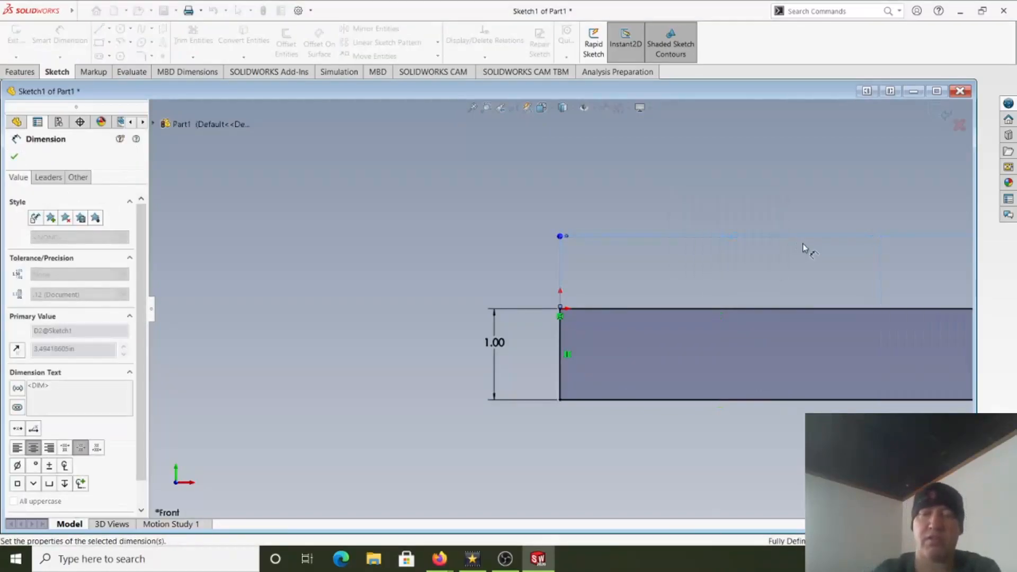
pyautogui.scroll(7, 843, 302)
pyautogui.scroll(-4, 832, 311)
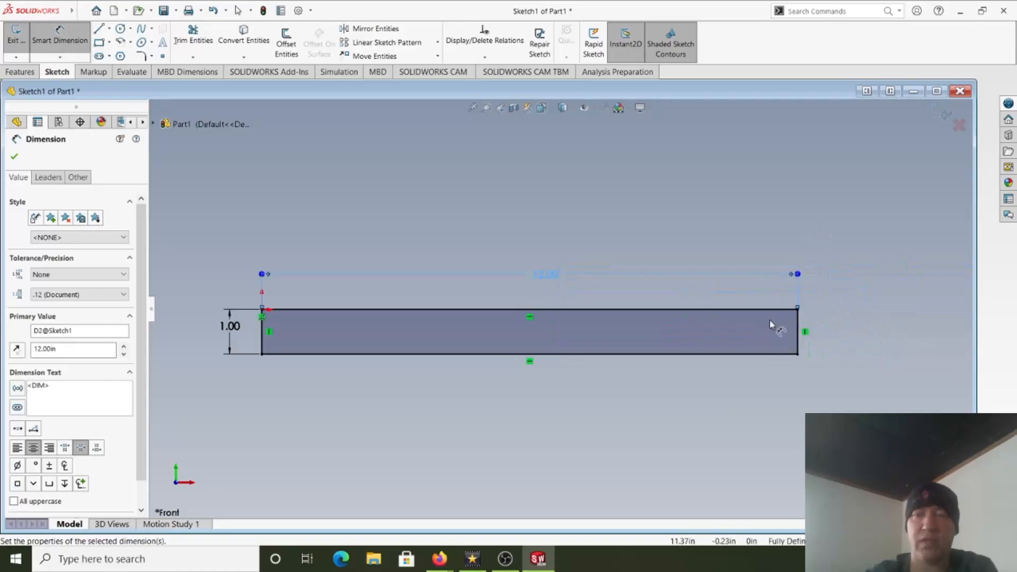
pyautogui.click(15, 159)
pyautogui.moveTo(420, 242); pyautogui.dragTo(390, 267, button='middle')
pyautogui.scroll(4, 395, 293)
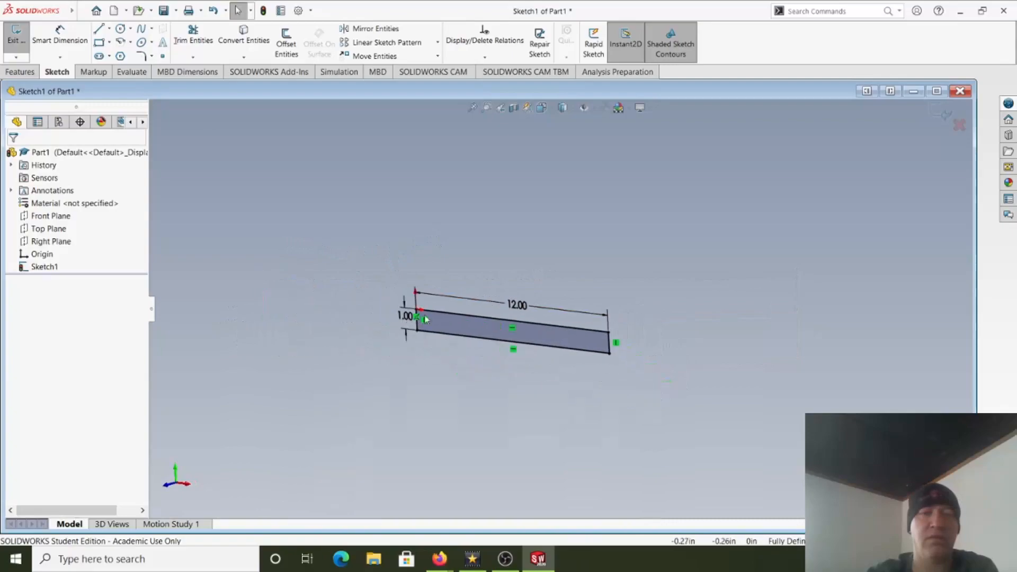
pyautogui.click(263, 10)
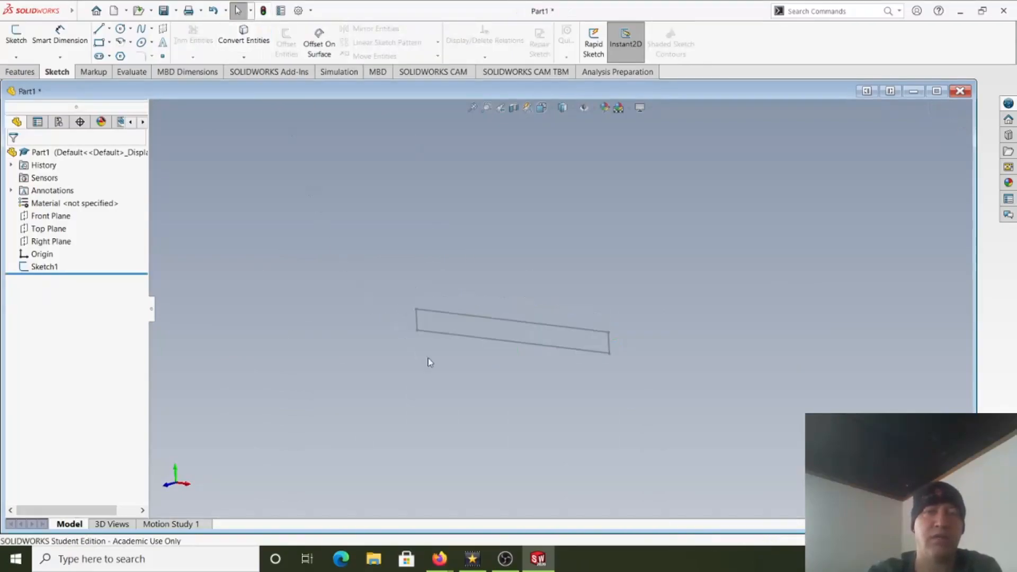
# Extrude the rectangle sketch as a Blind boss to a depth of 24 in
pyautogui.click(45, 267)
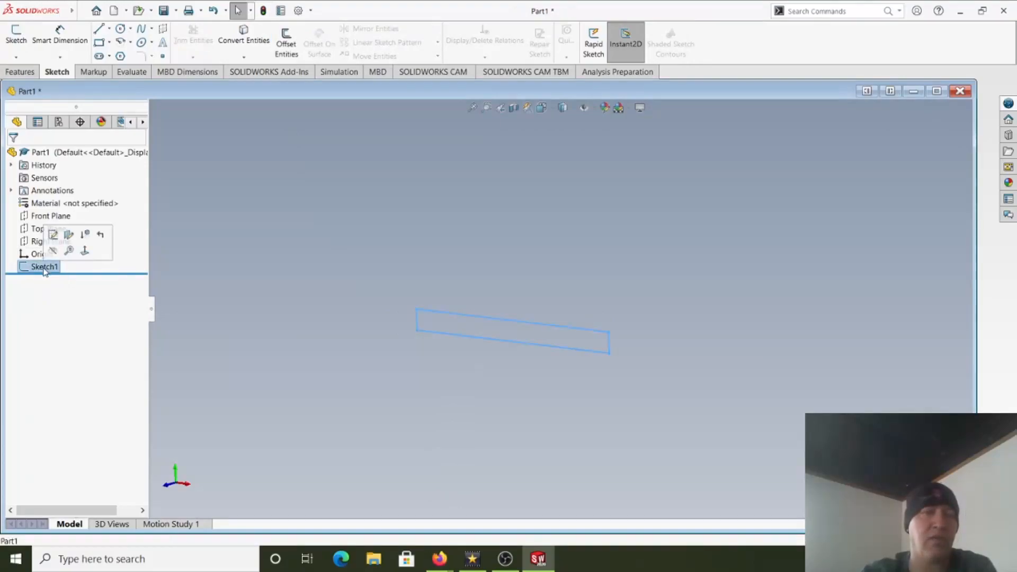
pyautogui.click(21, 71)
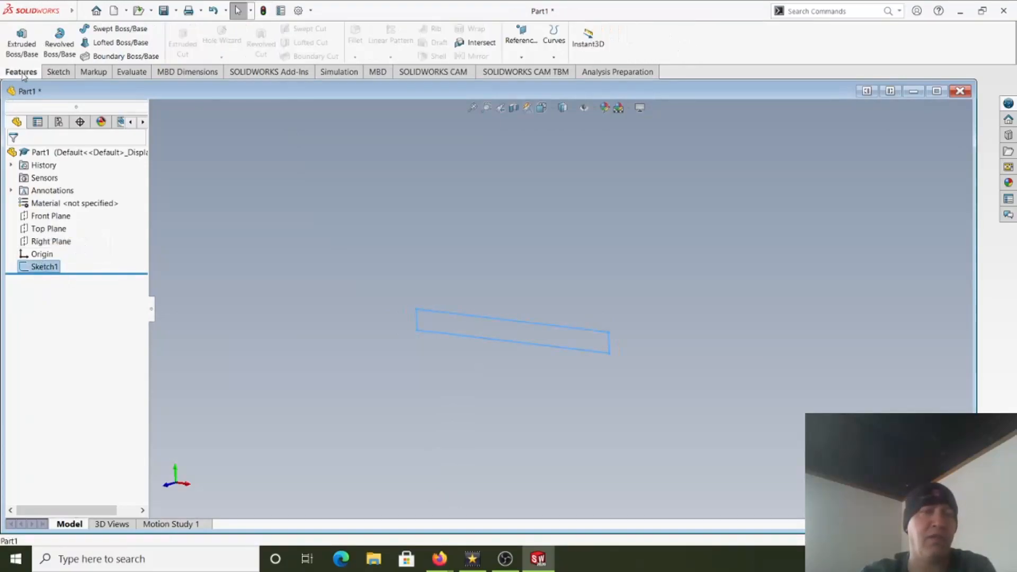
pyautogui.click(26, 48)
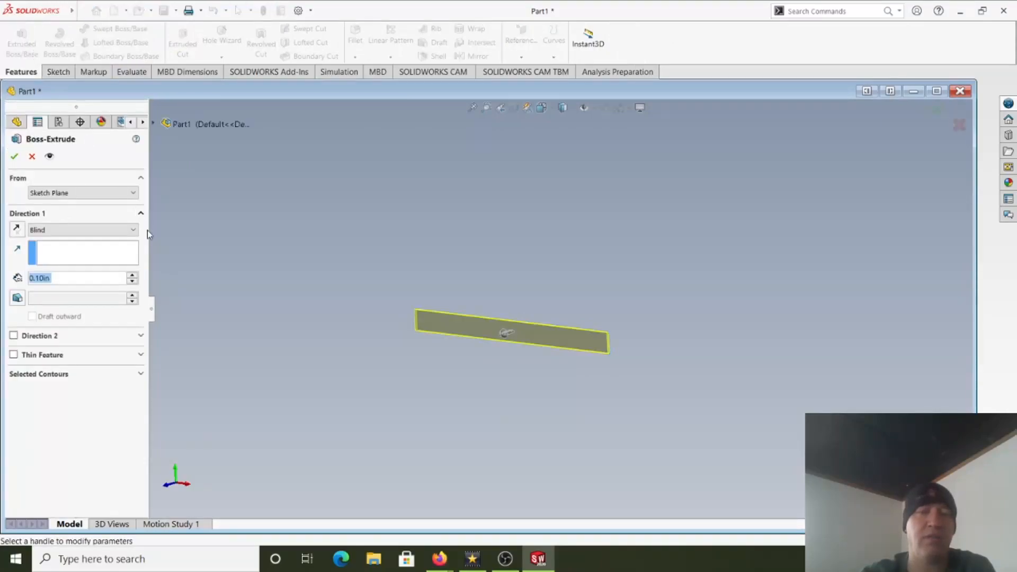
pyautogui.write('12')
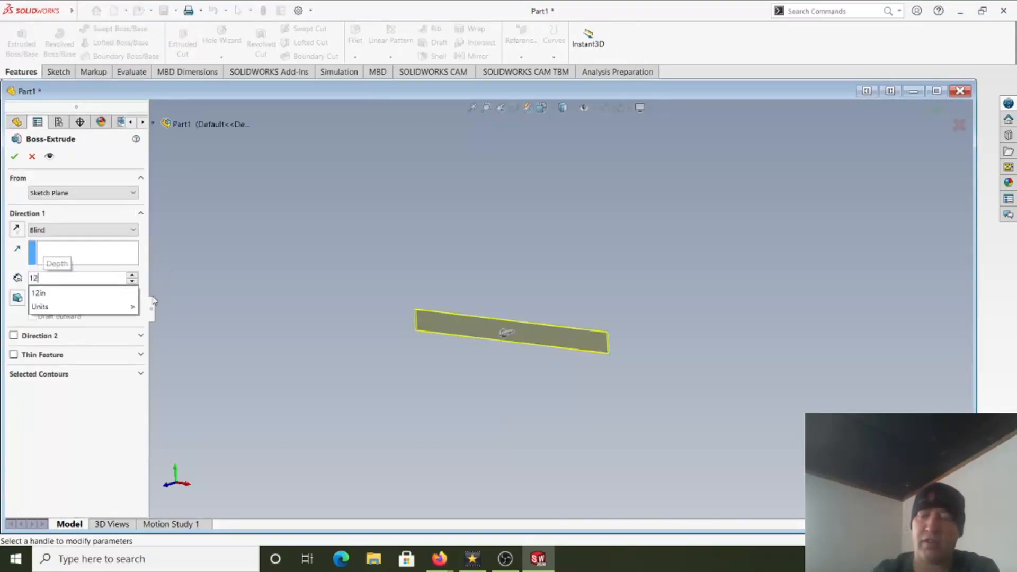
pyautogui.write('.')
pyautogui.press('BackSpace')
pyautogui.press('BackSpace')
pyautogui.press('BackSpace')
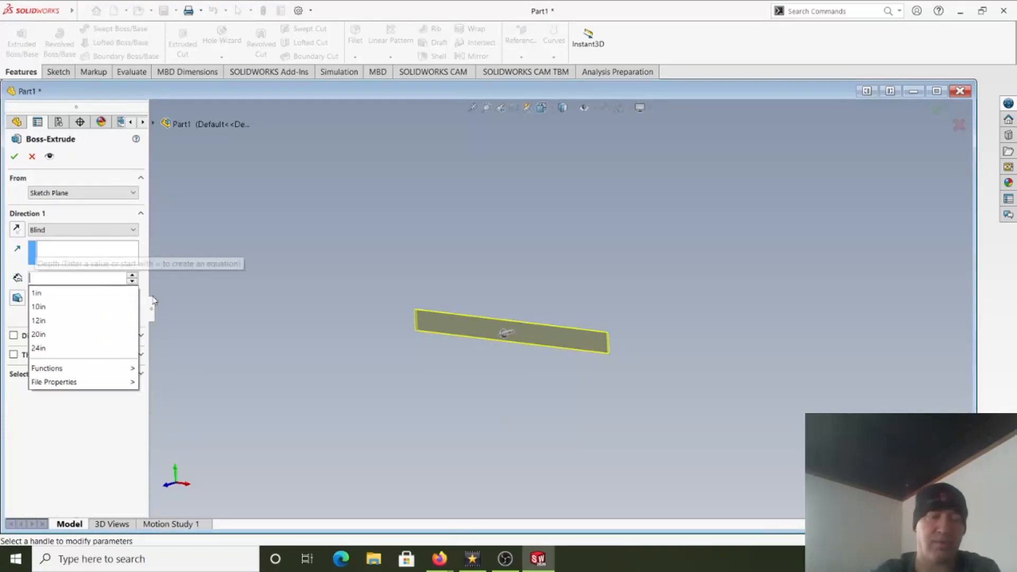
pyautogui.write('24')
pyautogui.press('Return')
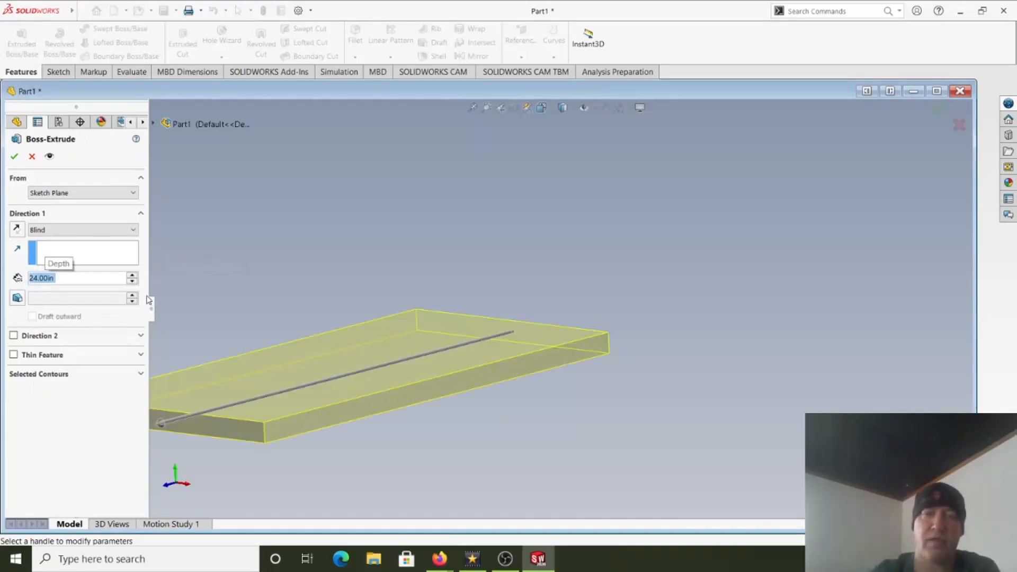
pyautogui.click(15, 158)
pyautogui.moveTo(331, 313); pyautogui.dragTo(366, 299, button='middle')
# Start saving the part and create a folder named Tomestone inside Documents
pyautogui.click(82, 11)
pyautogui.click(86, 89)
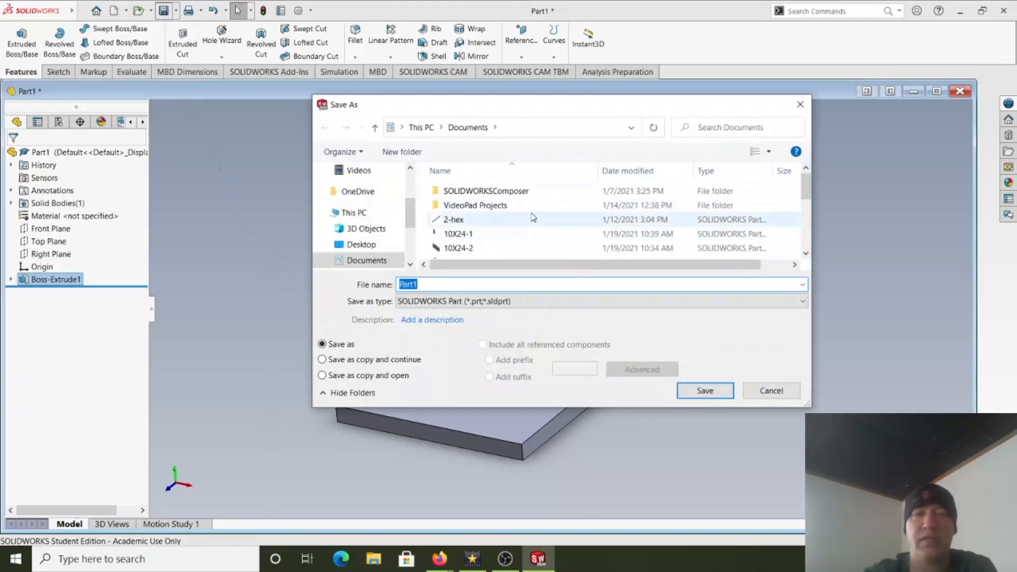
pyautogui.scroll(-5, 549, 236)
pyautogui.scroll(2, 548, 239)
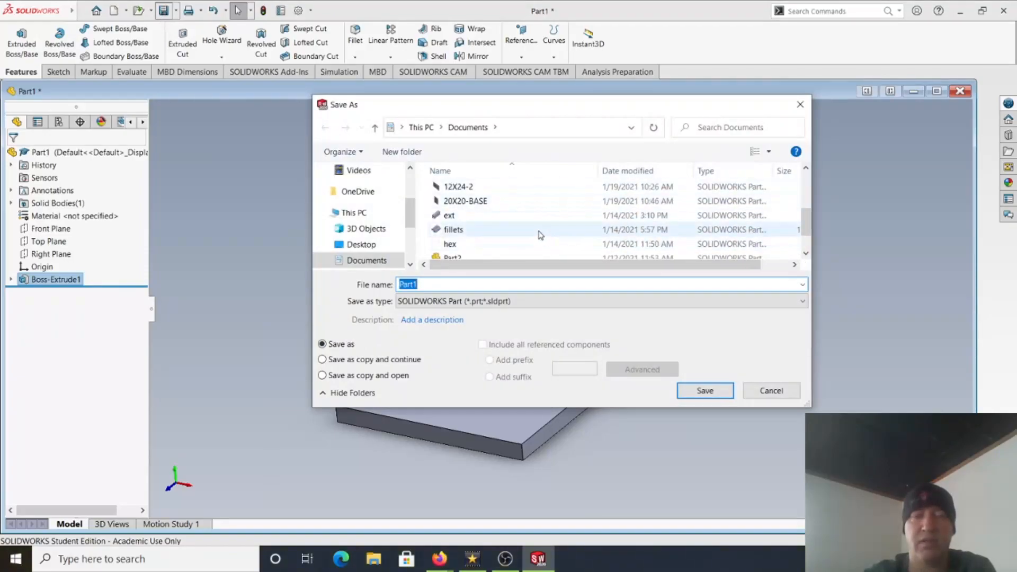
pyautogui.rightClick(540, 234)
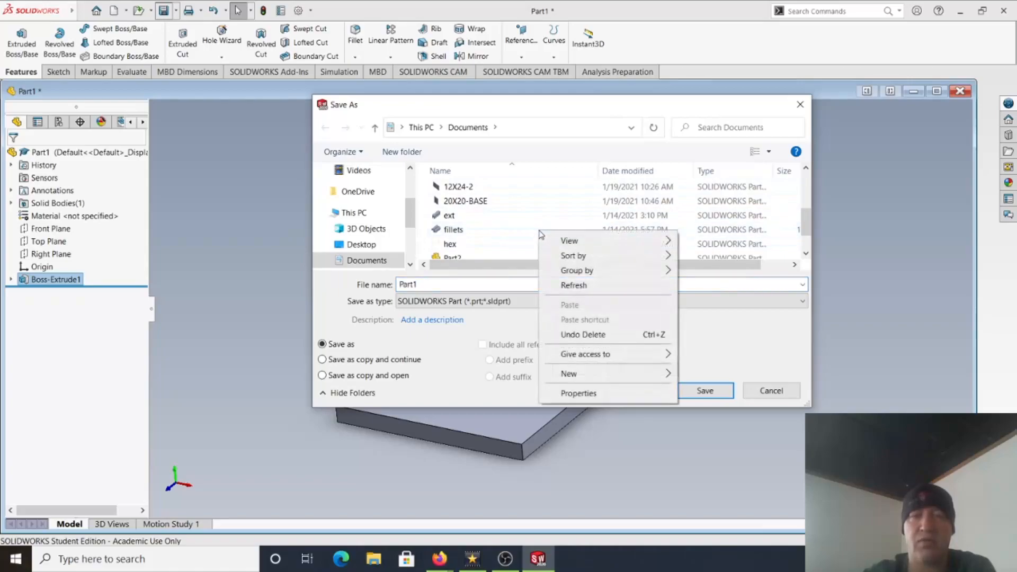
pyautogui.moveTo(584, 379)
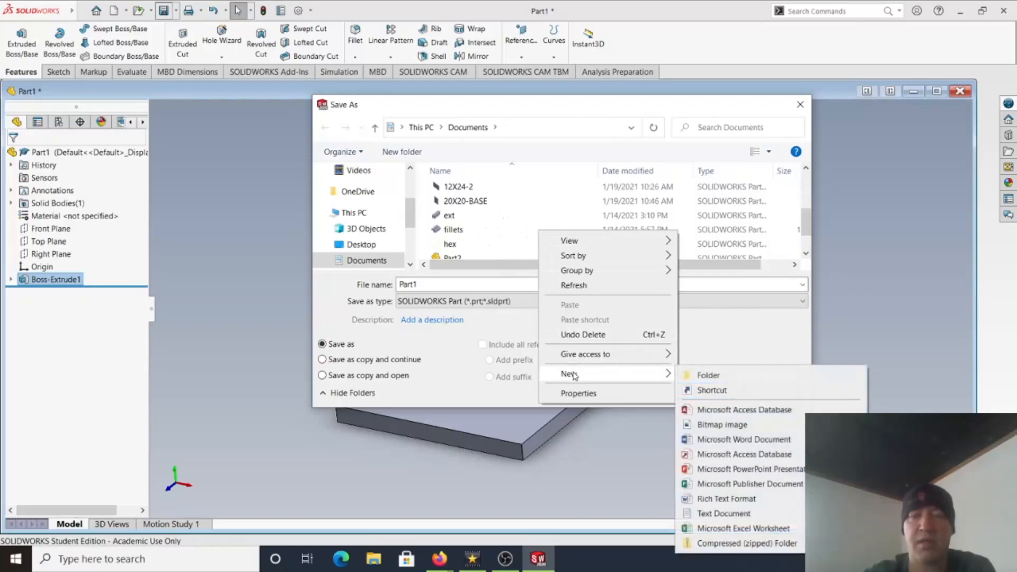
pyautogui.click(698, 376)
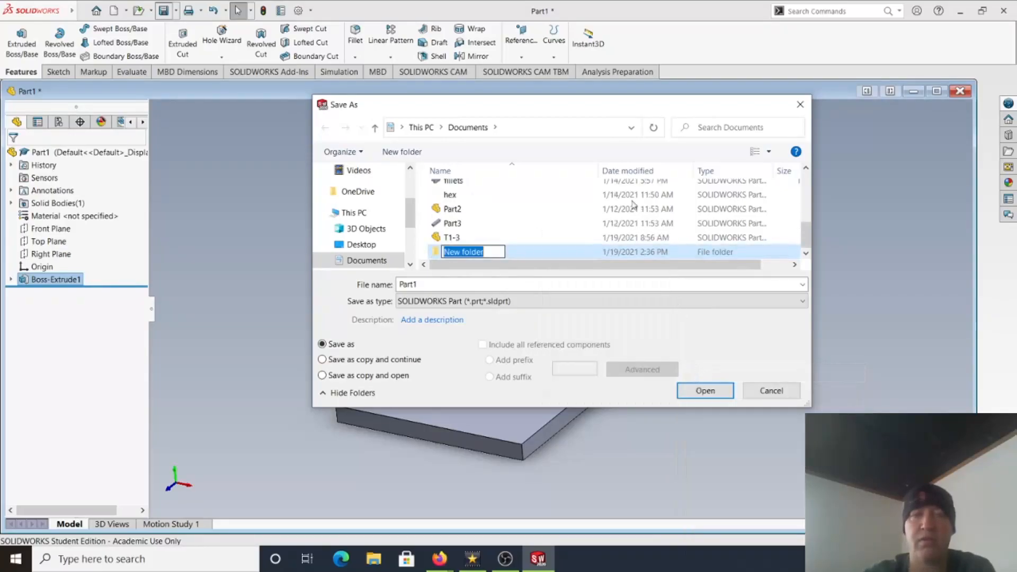
pyautogui.write('Tomestone')
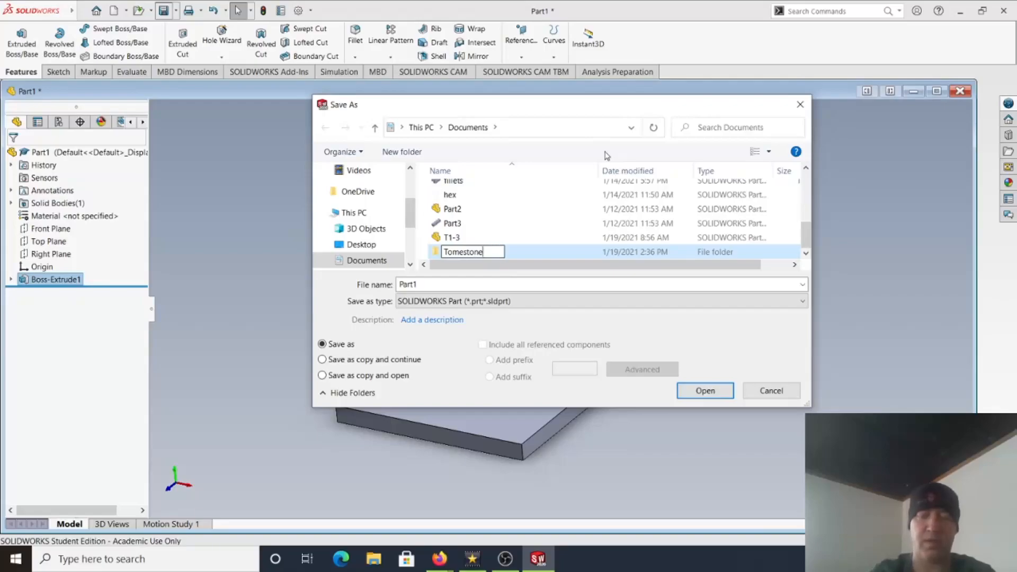
pyautogui.press('Return')
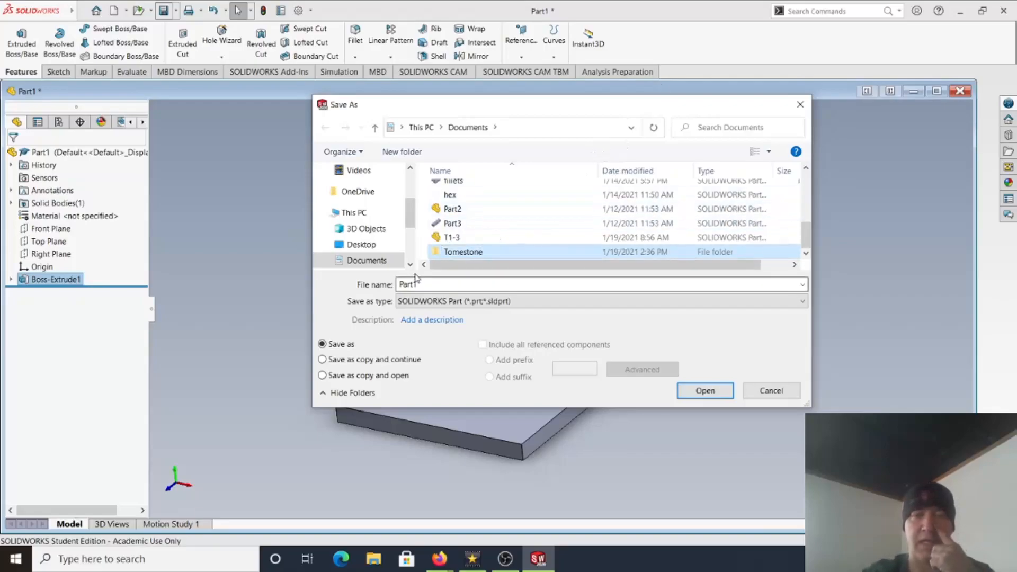
# Save the part as Side 1 in the Tomestone folder and close it
pyautogui.doubleClick(440, 253)
pyautogui.doubleClick(441, 285)
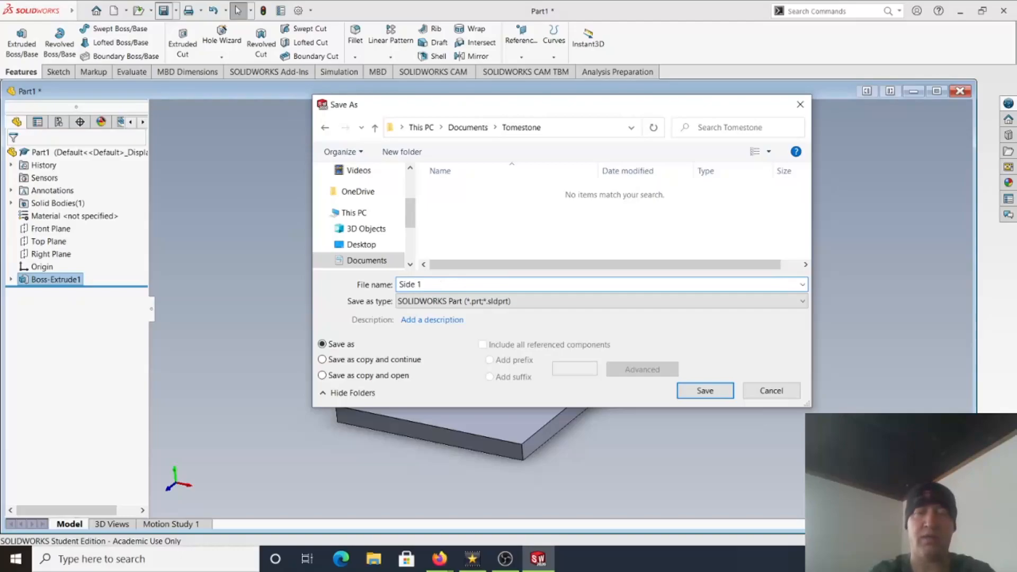
pyautogui.click(707, 392)
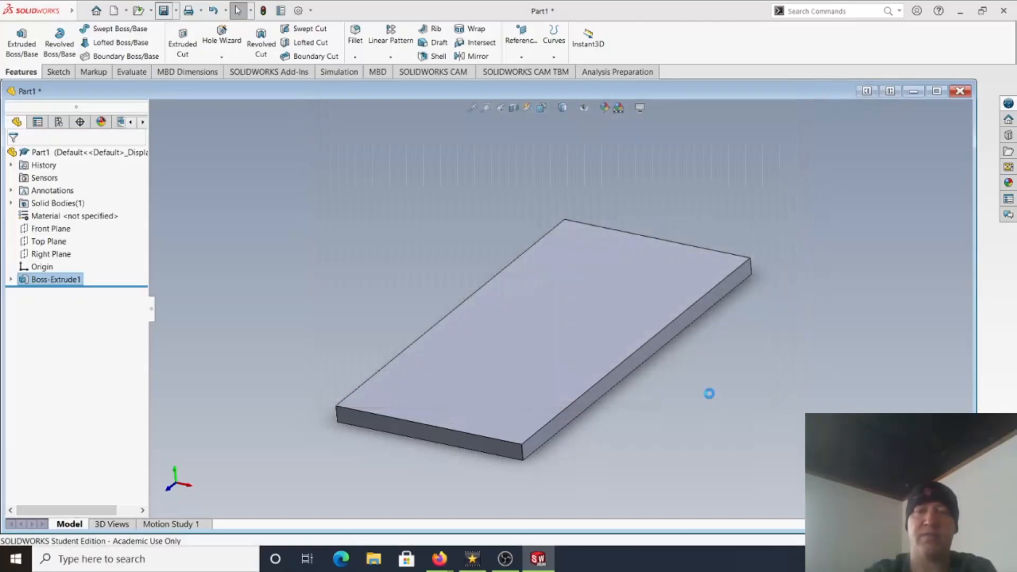
pyautogui.click(961, 91)
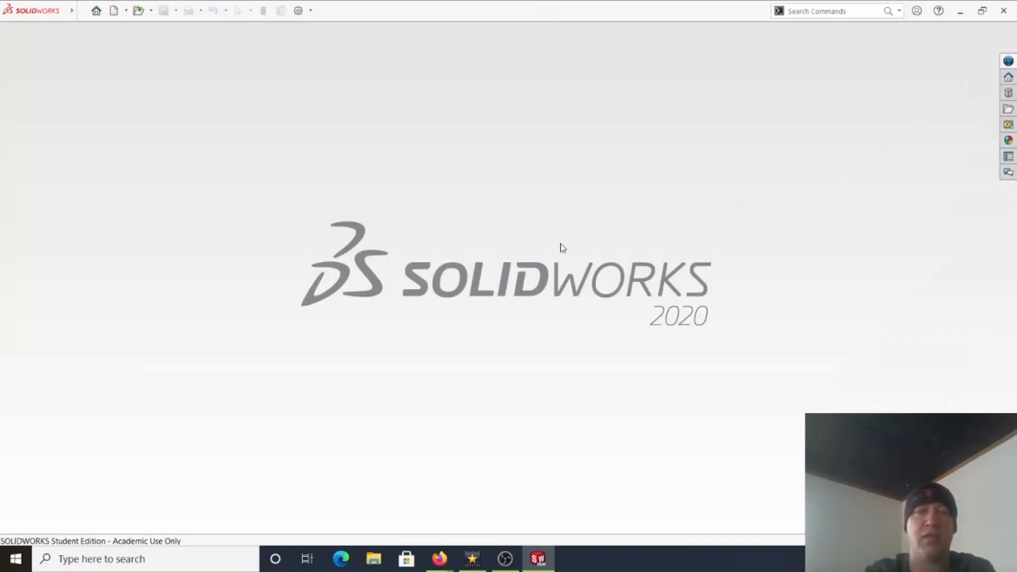
# Create a new part and sketch a corner rectangle on the Front Plane from the origin, about 6.1 in wide and 1.17 in high
pyautogui.click(126, 11)
pyautogui.click(128, 24)
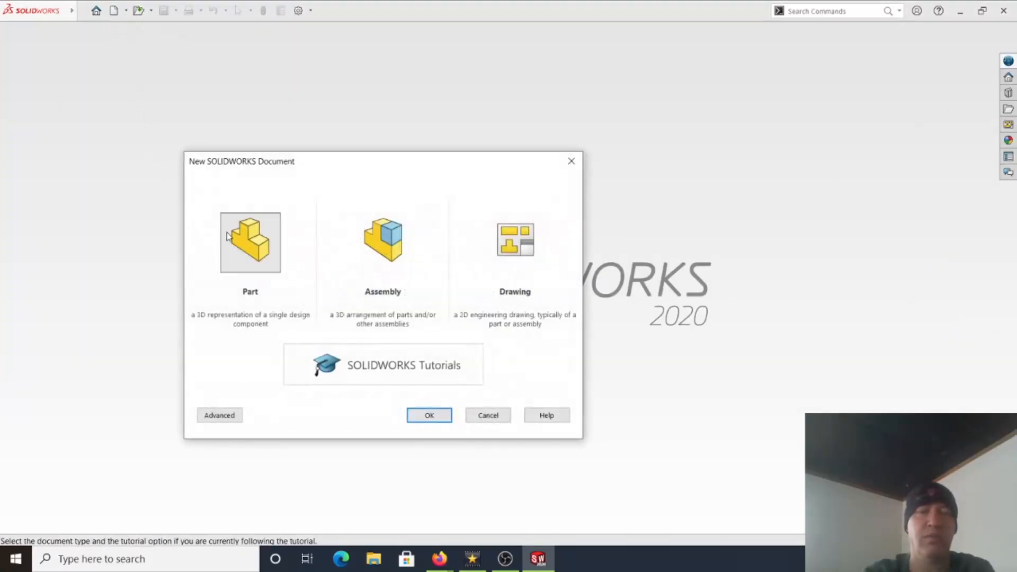
pyautogui.click(424, 415)
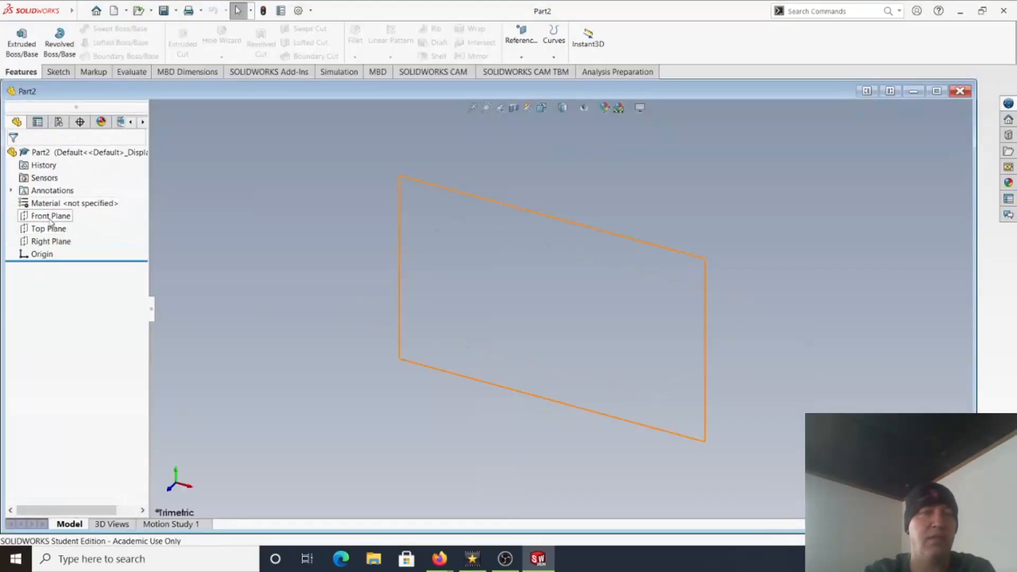
pyautogui.click(49, 217)
pyautogui.click(58, 72)
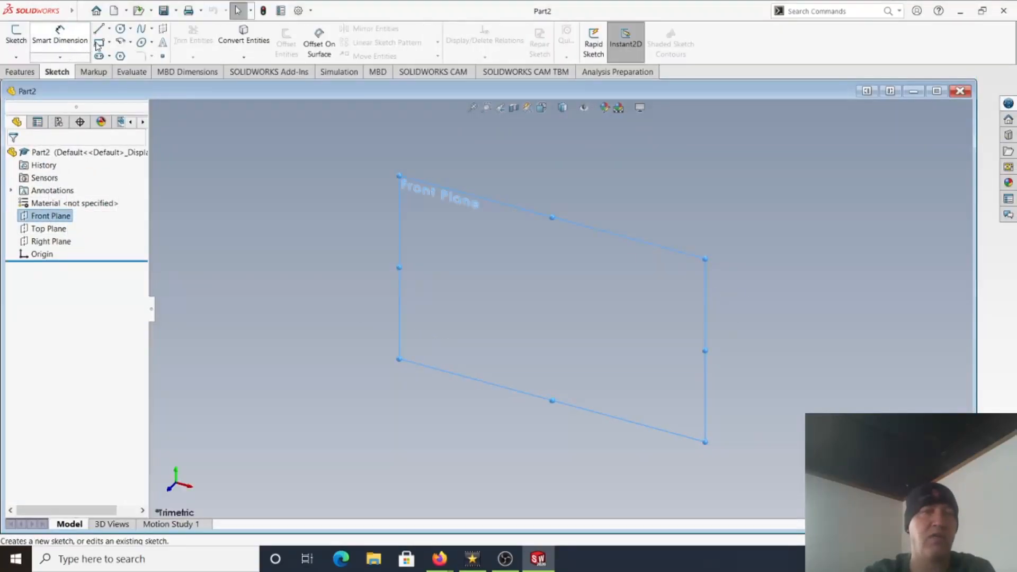
pyautogui.click(99, 43)
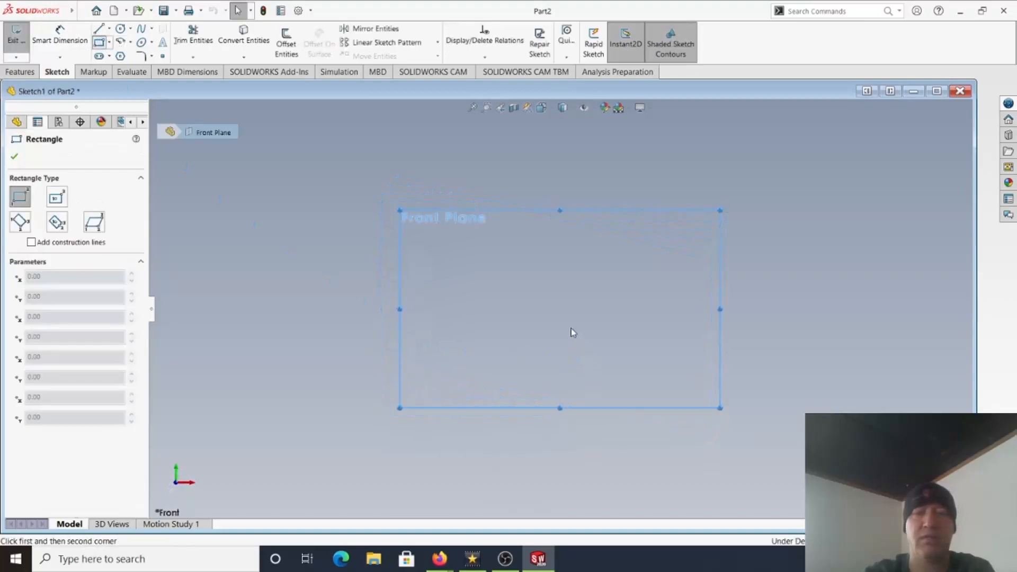
pyautogui.moveTo(560, 309); pyautogui.dragTo(839, 362)
# Dimension the rectangle's width between its two vertical edges as 12 in
pyautogui.click(59, 35)
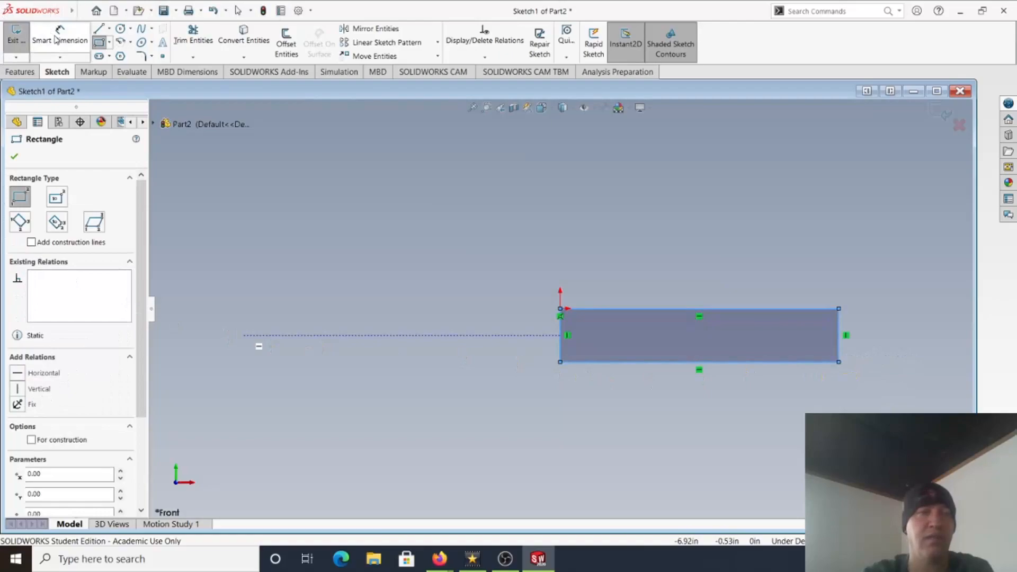
pyautogui.click(561, 353)
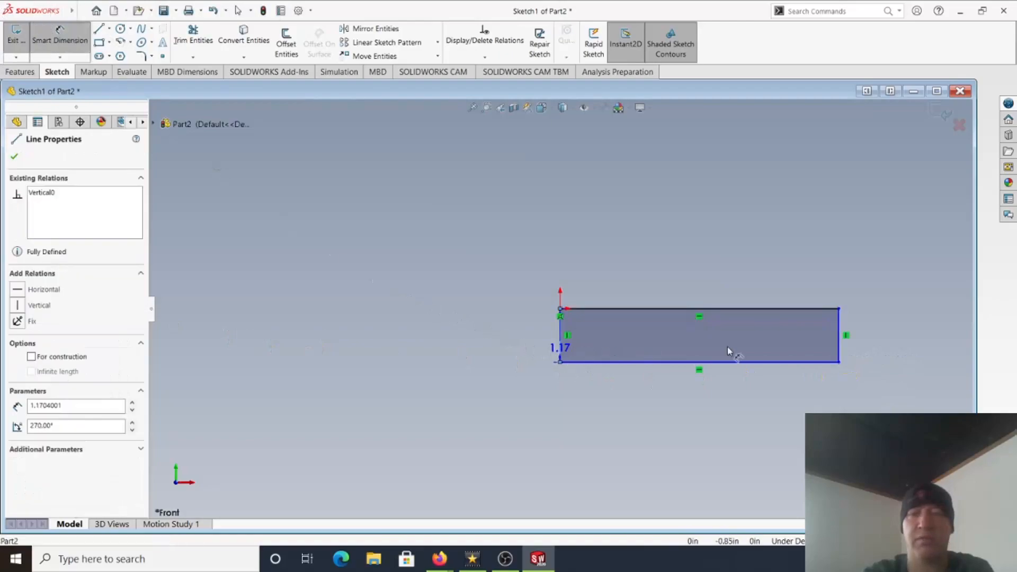
pyautogui.click(841, 345)
pyautogui.click(698, 254)
pyautogui.write('12')
pyautogui.press('Return')
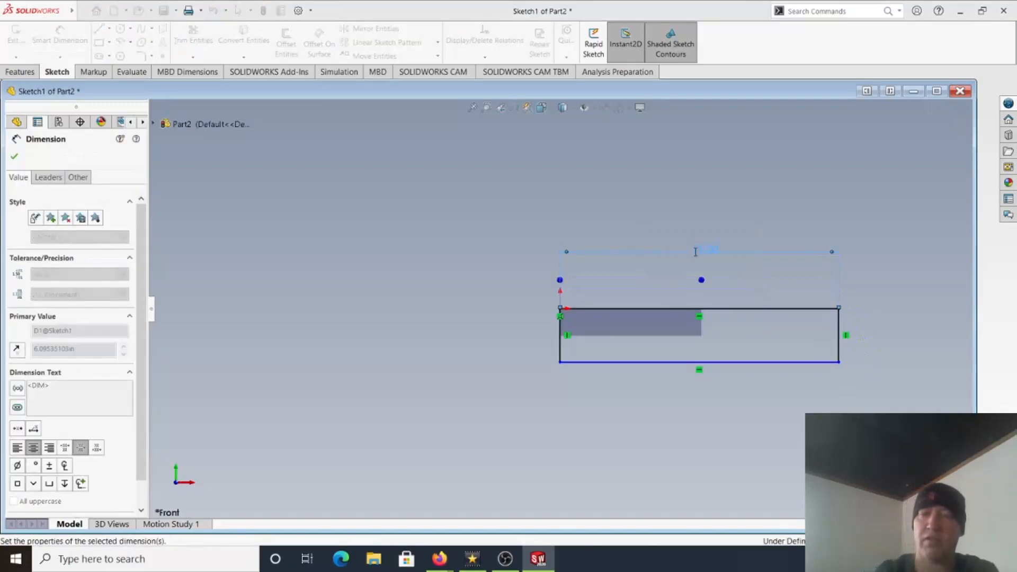
# Dimension the rectangle's height between its two horizontal edges as 1 in and close the dimension tool
pyautogui.click(628, 309)
pyautogui.click(633, 363)
pyautogui.click(496, 334)
pyautogui.write('1')
pyautogui.press('Return')
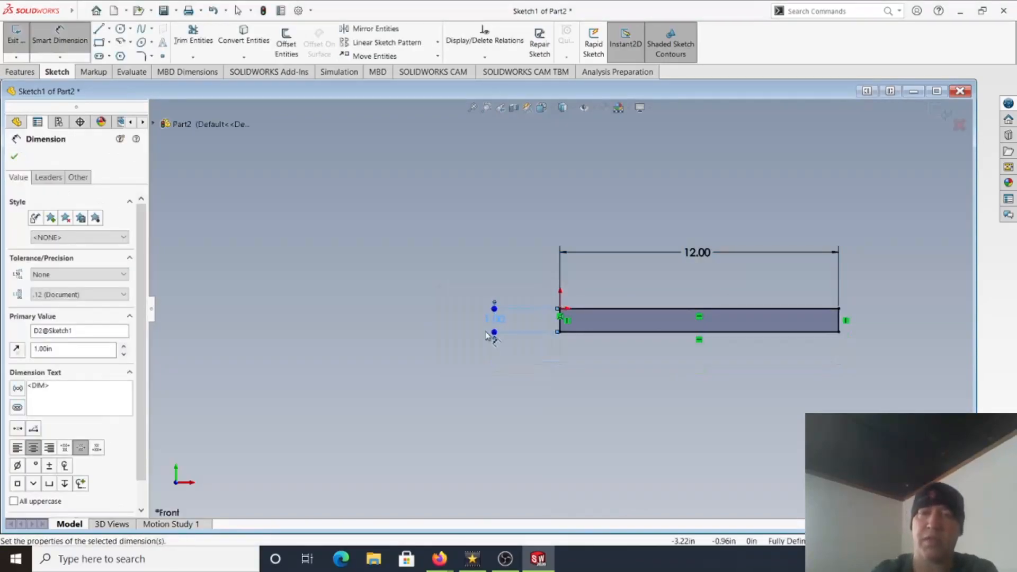
pyautogui.click(14, 159)
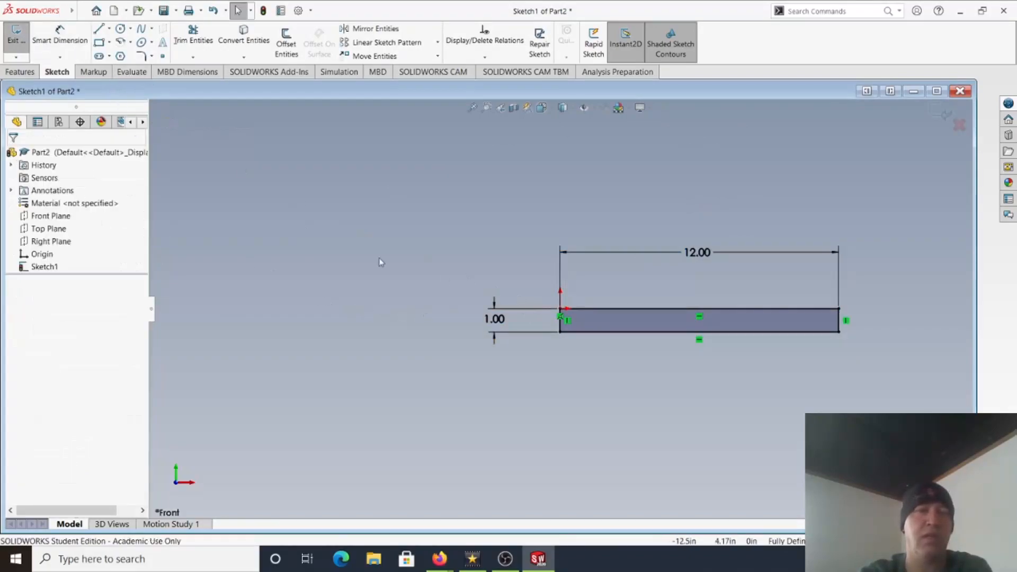
# Extrude the 12 x 1 in rectangle sketch as a Blind boss to a depth of 24 in
pyautogui.moveTo(686, 325)
pyautogui.mouseDown(button='middle')
pyautogui.moveTo(663, 339)
pyautogui.moveTo(693, 311)
pyautogui.moveTo(770, 325)
pyautogui.moveTo(701, 361)
pyautogui.mouseUp(button='middle')
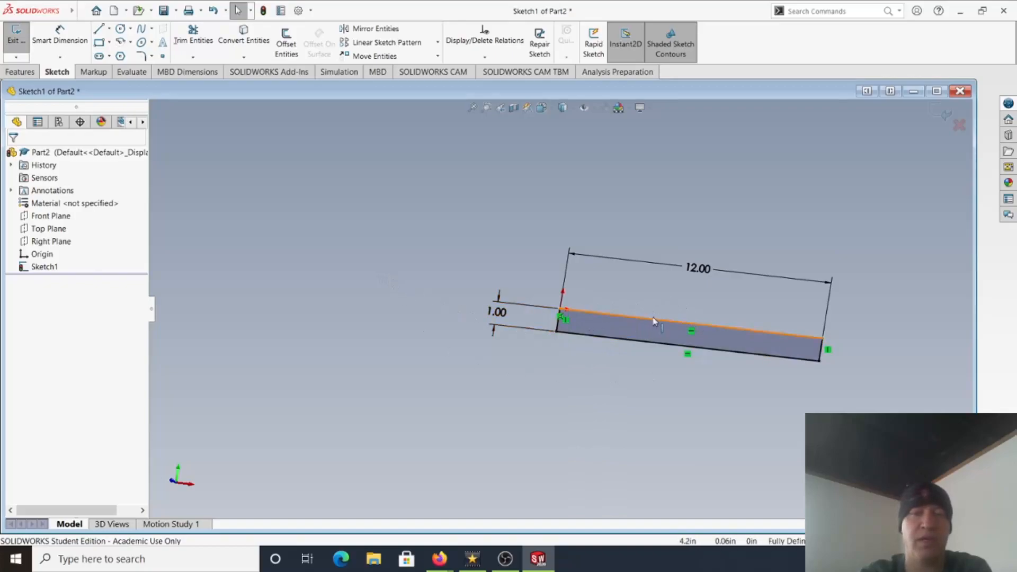
pyautogui.click(20, 72)
pyautogui.click(21, 42)
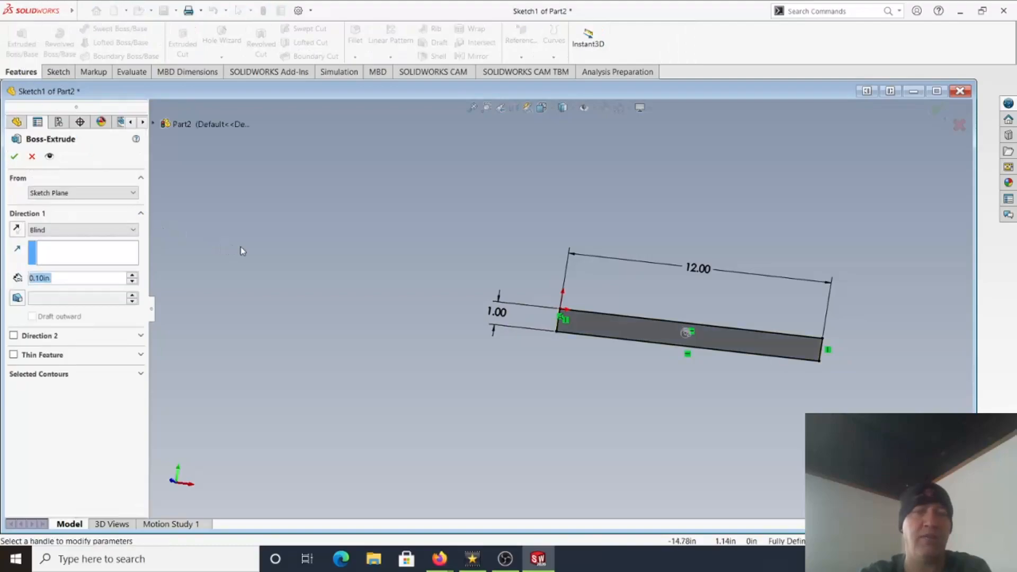
pyautogui.write('24')
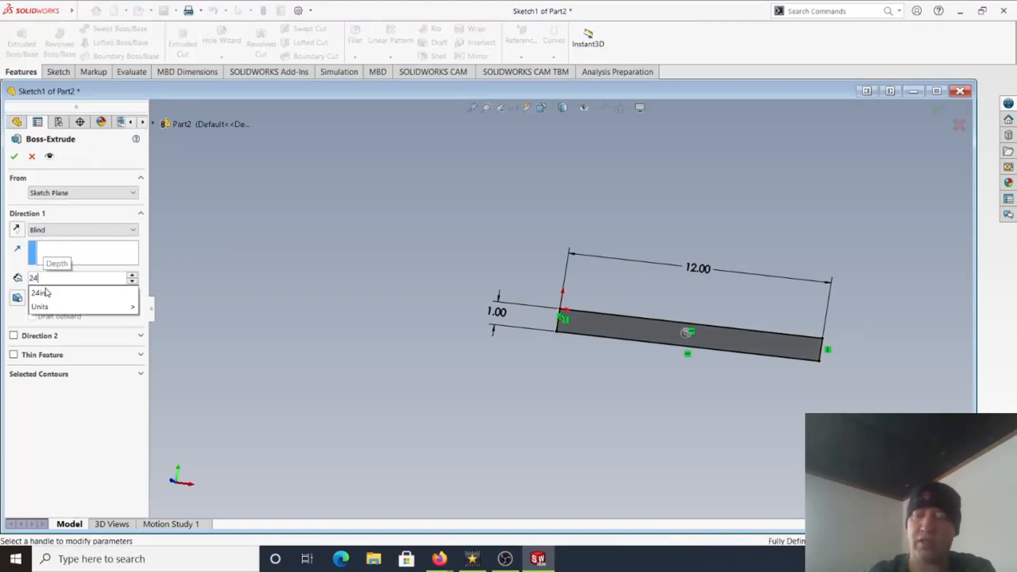
pyautogui.press('Return')
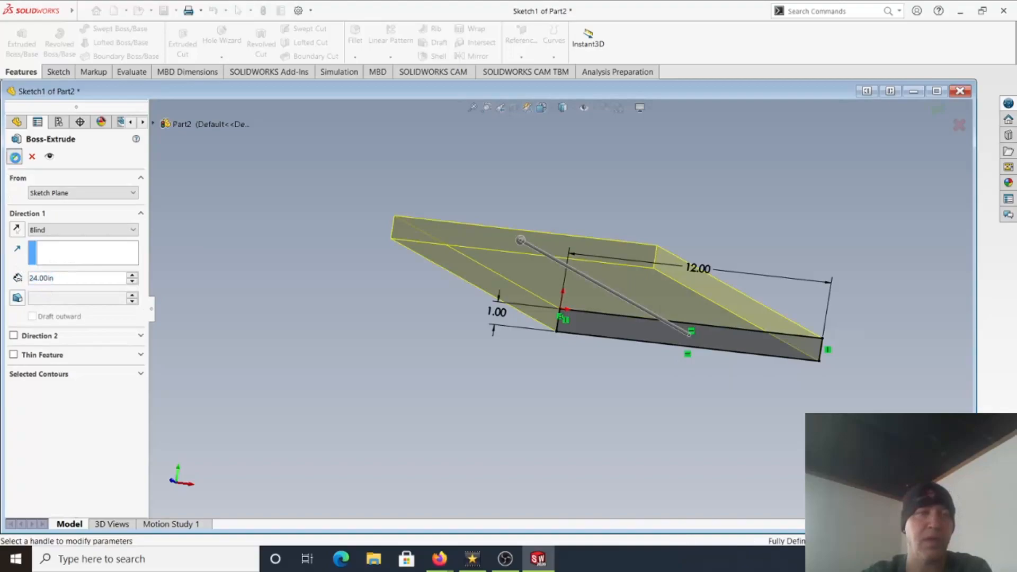
pyautogui.click(15, 156)
pyautogui.moveTo(524, 302); pyautogui.dragTo(504, 400, button='middle')
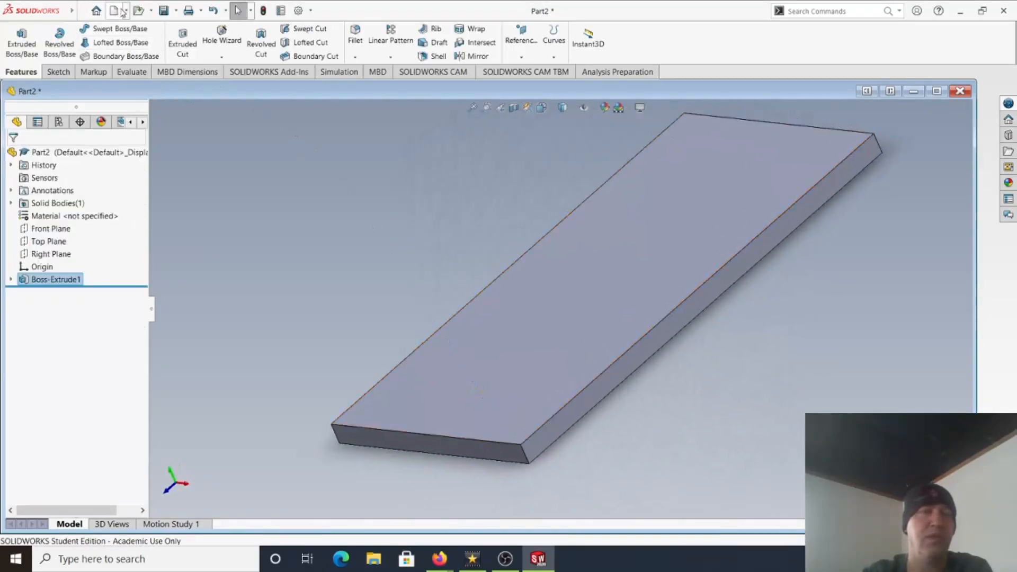
# Save the part as Side 2 in the Tomestone folder inside Documents and close it
pyautogui.click(168, 13)
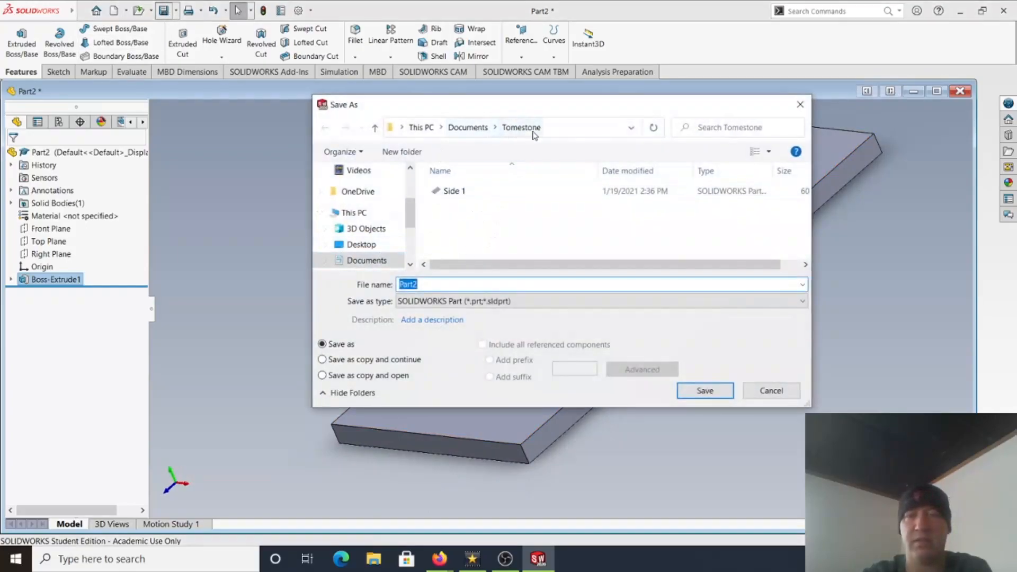
pyautogui.click(467, 127)
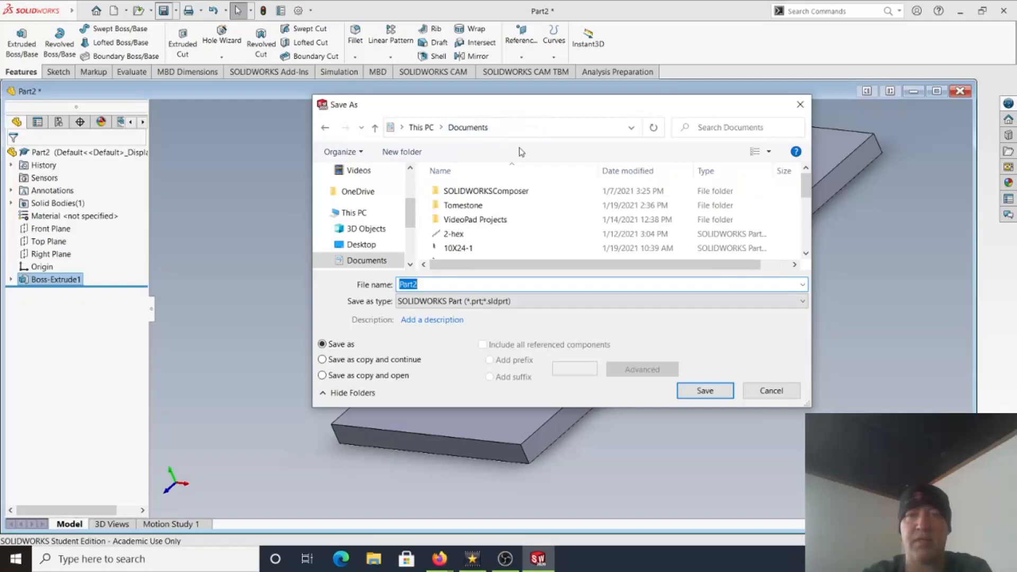
pyautogui.doubleClick(466, 207)
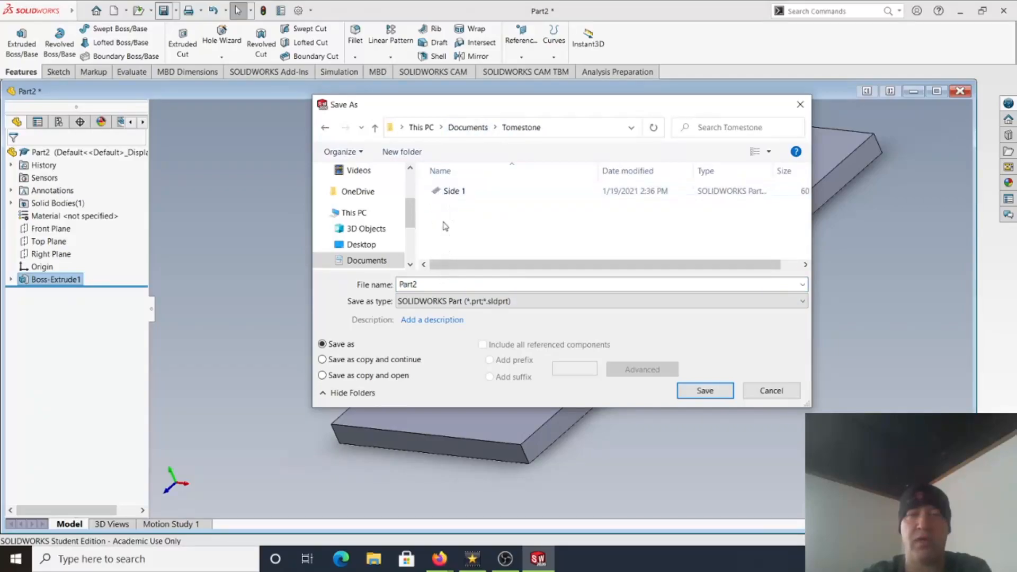
pyautogui.click(452, 191)
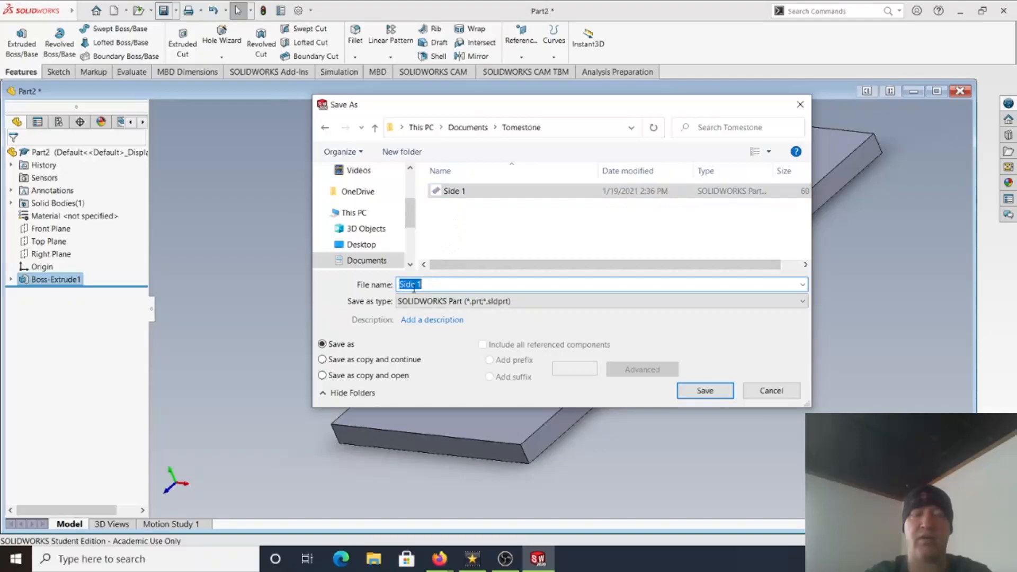
pyautogui.click(437, 286)
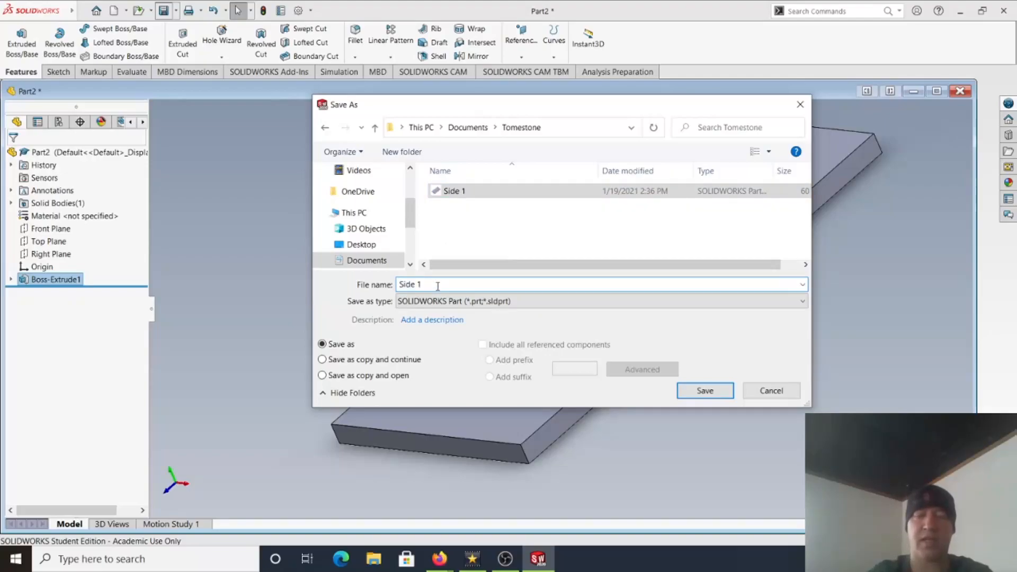
pyautogui.press('BackSpace')
pyautogui.write('2')
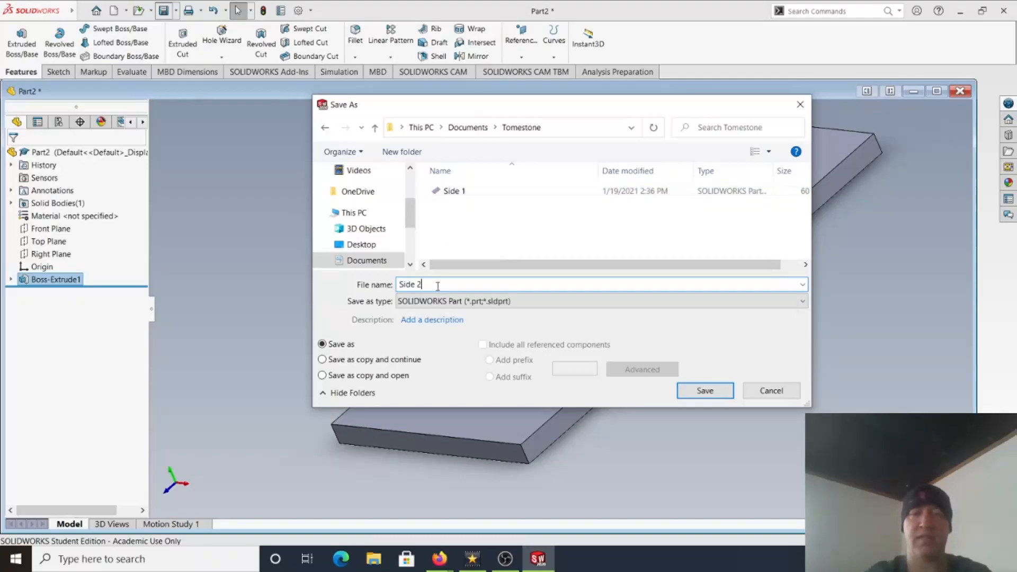
pyautogui.click(714, 391)
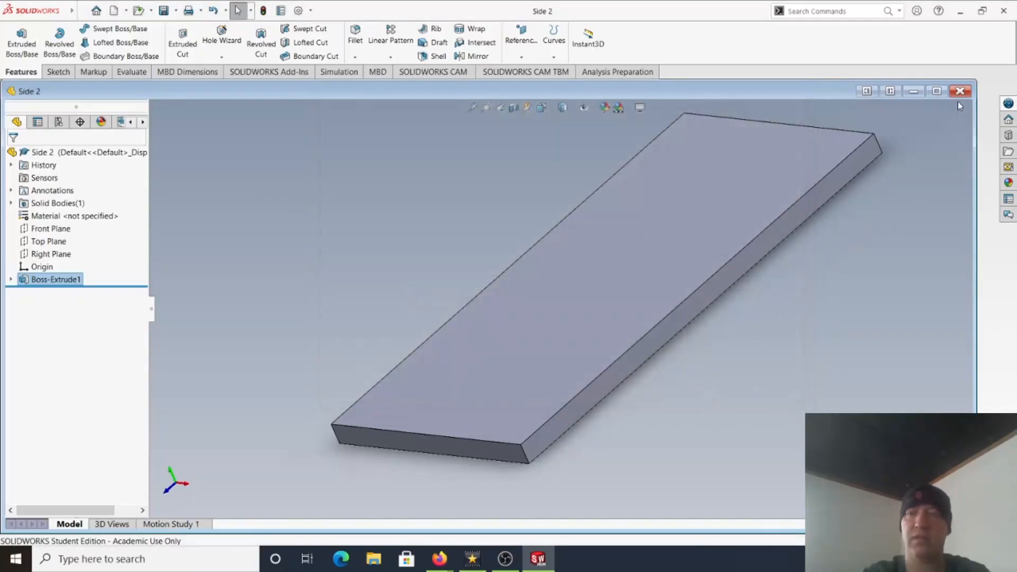
pyautogui.click(959, 91)
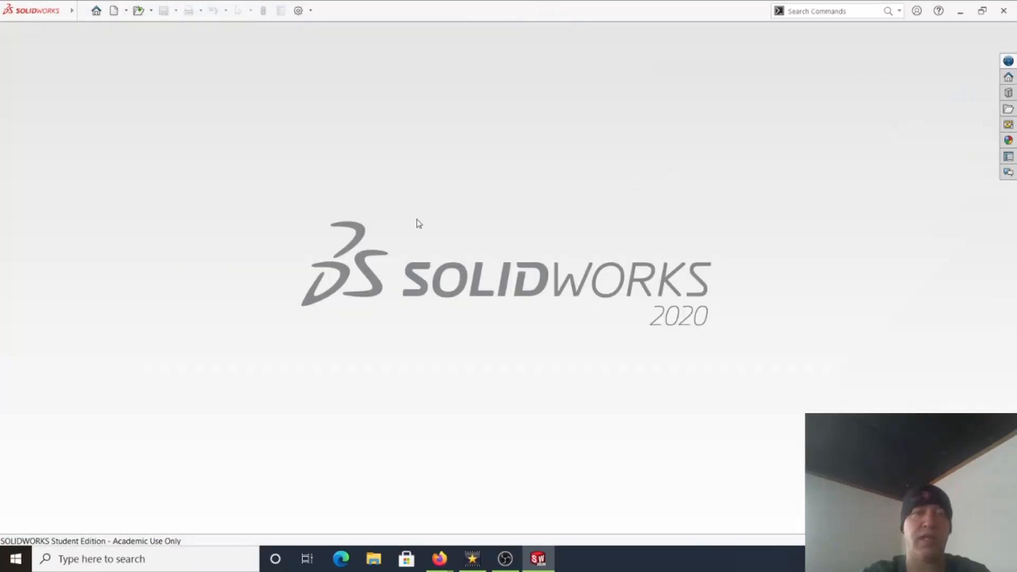
# Create another new part and sketch a corner rectangle on the Front Plane from the origin, about 5.7 in wide and 1.08 in high
pyautogui.click(126, 11)
pyautogui.click(126, 26)
pyautogui.click(265, 251)
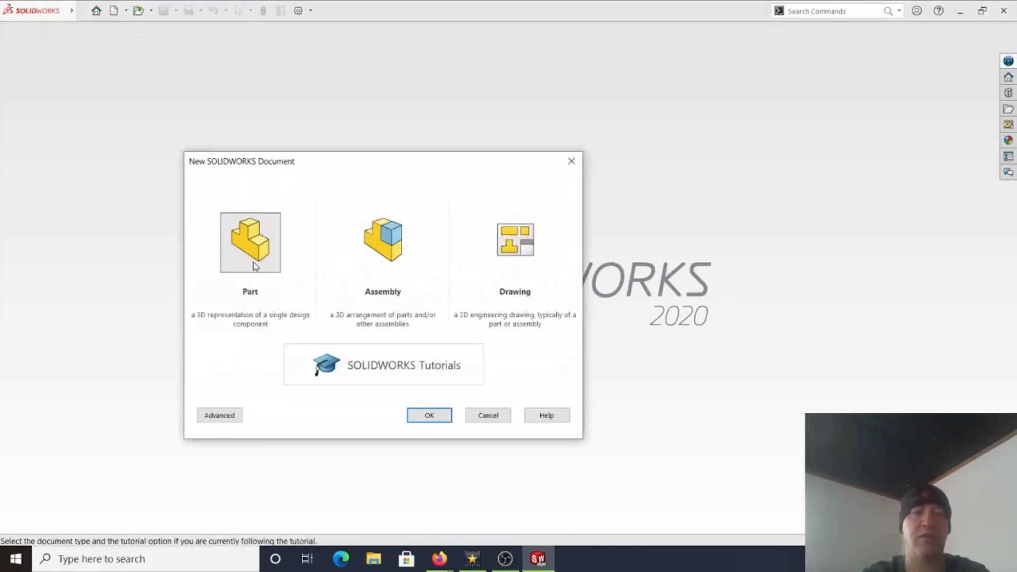
pyautogui.click(429, 417)
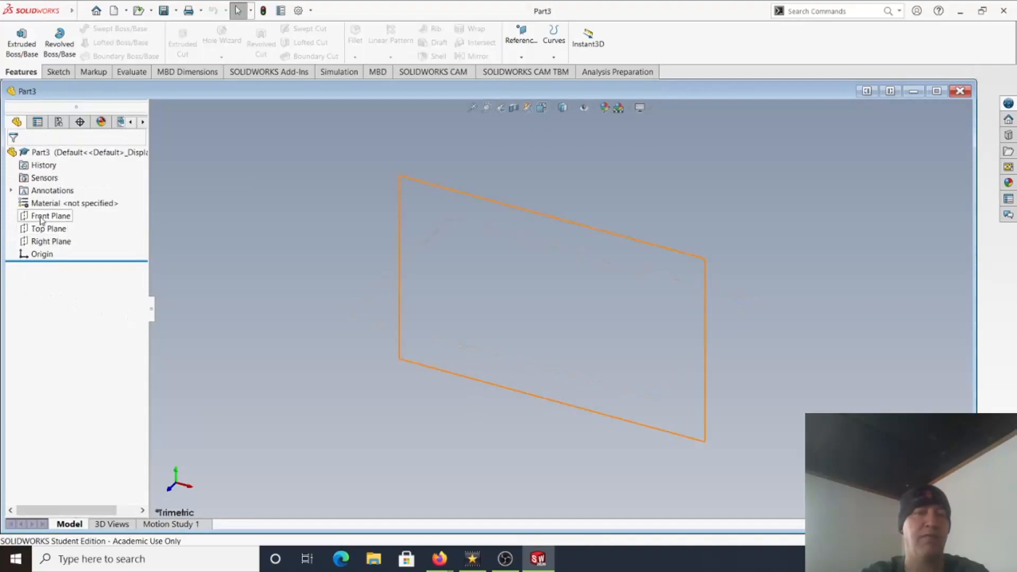
pyautogui.click(41, 220)
pyautogui.click(57, 73)
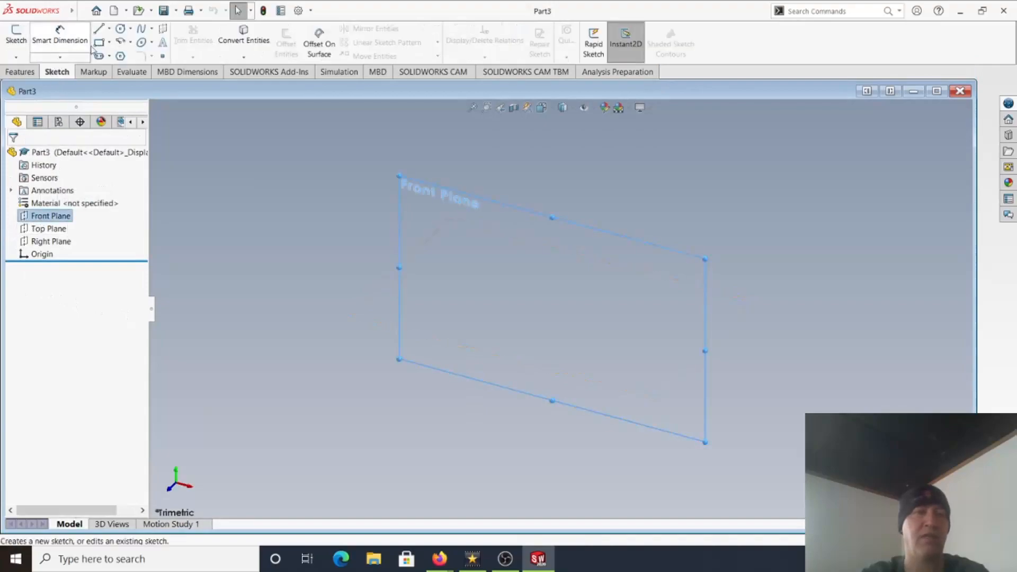
pyautogui.click(100, 42)
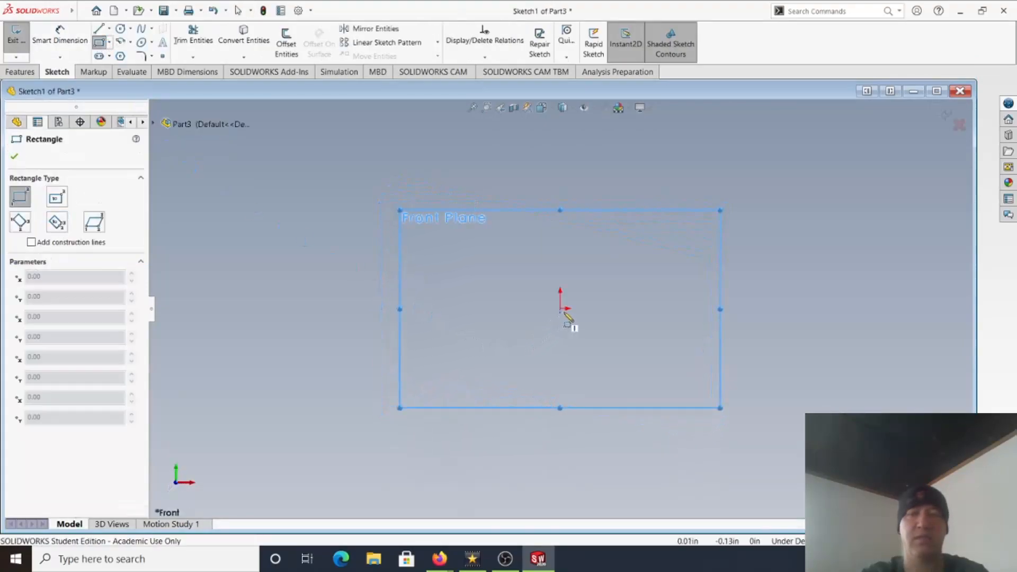
pyautogui.click(560, 309)
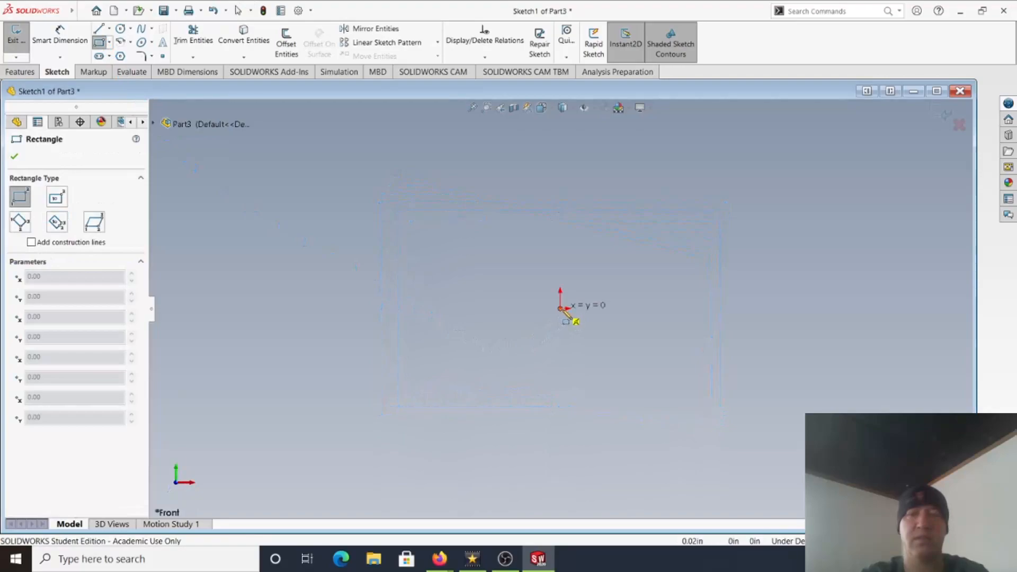
pyautogui.click(821, 357)
# Dimension the rectangle's width between its two vertical edges as 10 in
pyautogui.click(60, 40)
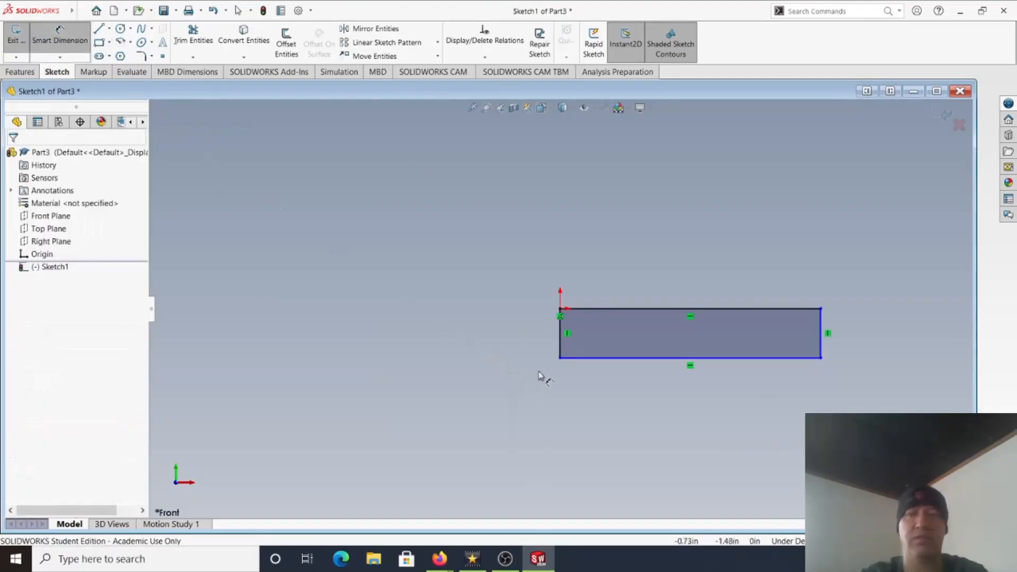
pyautogui.click(820, 334)
pyautogui.click(821, 341)
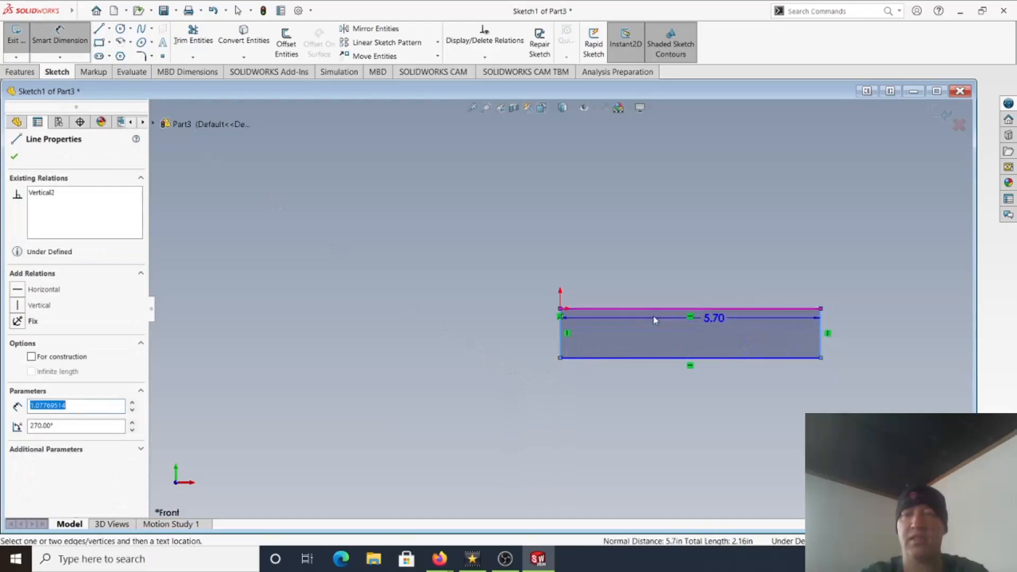
pyautogui.click(684, 254)
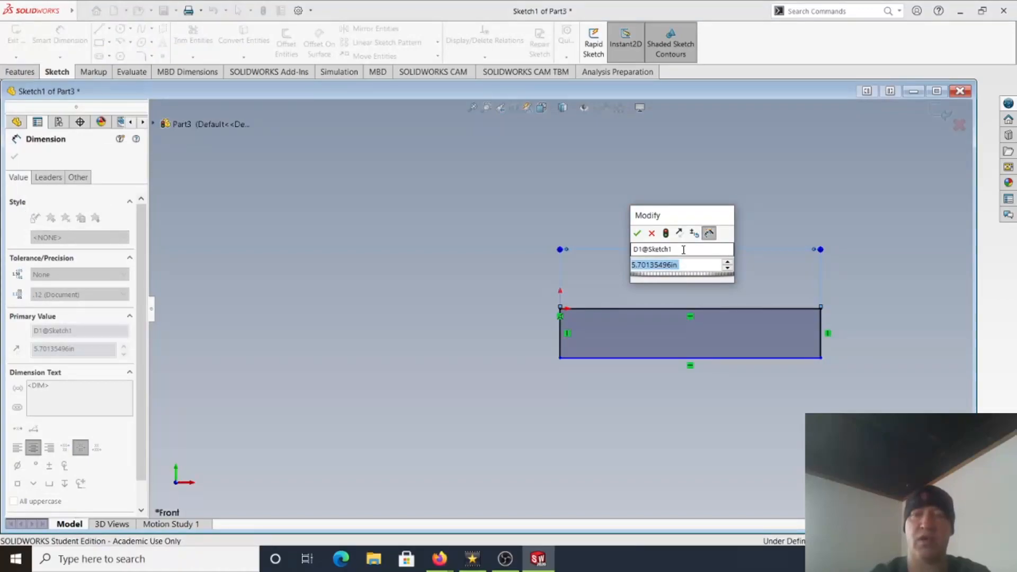
pyautogui.write('10.')
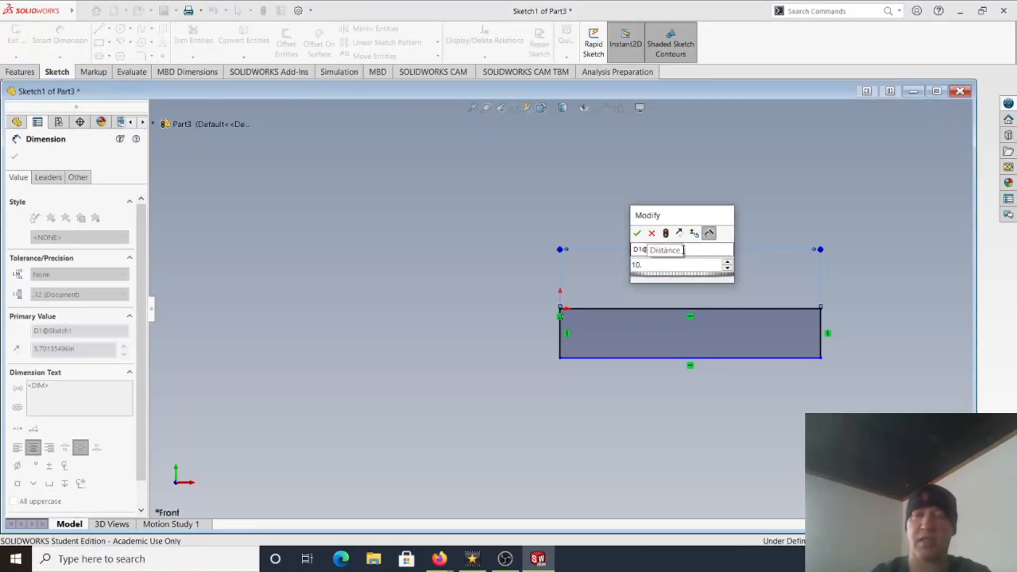
pyautogui.press('Return')
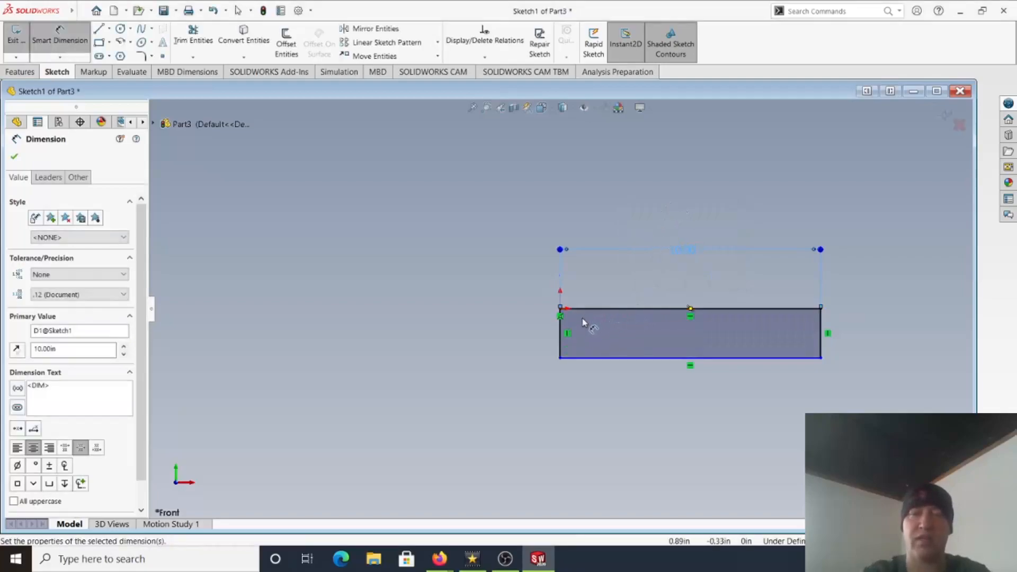
# Dimension the distance between the rectangle's upper and lower edges as 1 in and close the dimension tool
pyautogui.click(590, 359)
pyautogui.click(570, 309)
pyautogui.click(510, 333)
pyautogui.write('1')
pyautogui.press('Return')
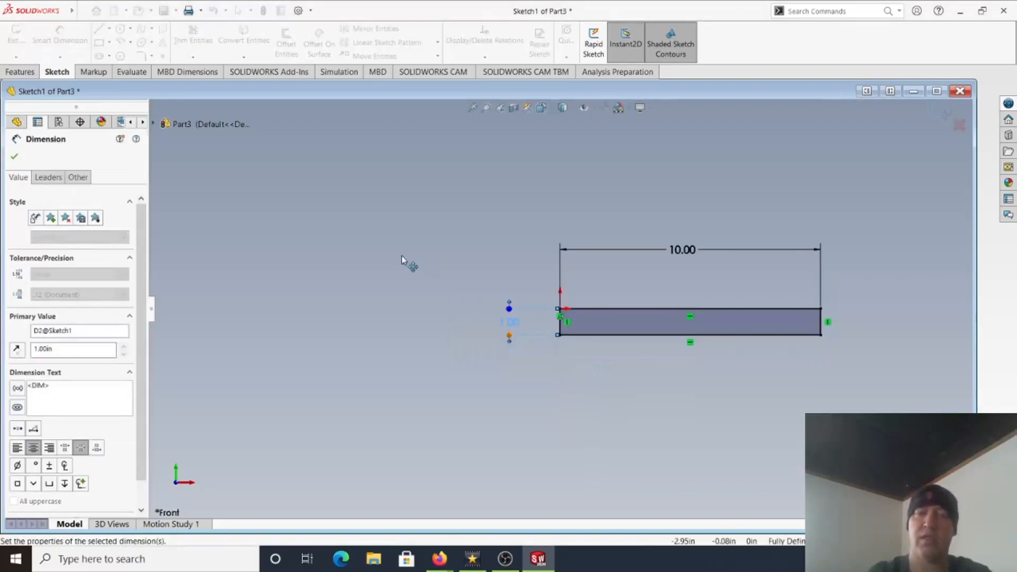
pyautogui.click(15, 158)
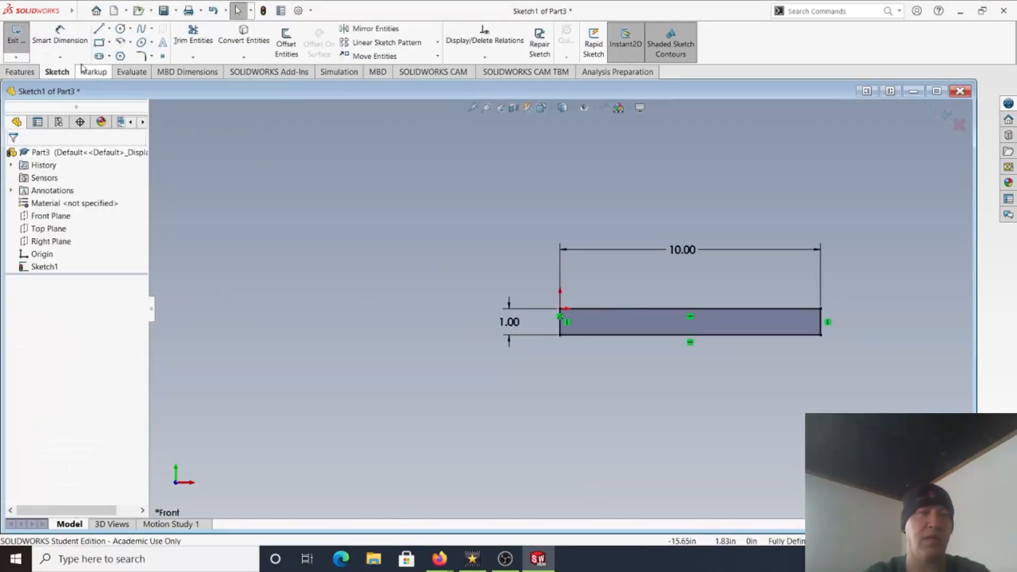
# Extrude the 10 x 1 in rectangle as a blind boss to a depth of 24 in
pyautogui.click(20, 72)
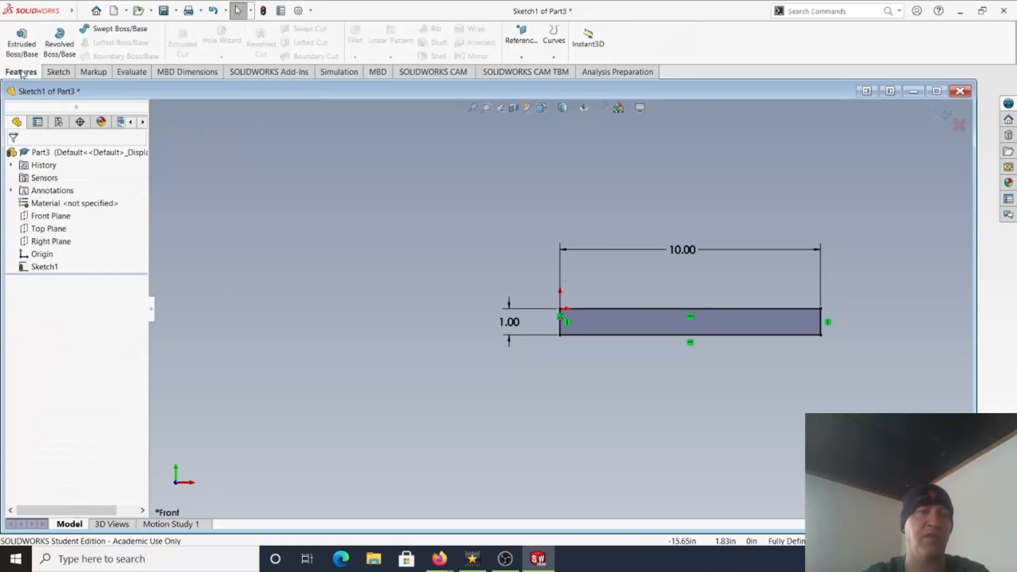
pyautogui.click(22, 37)
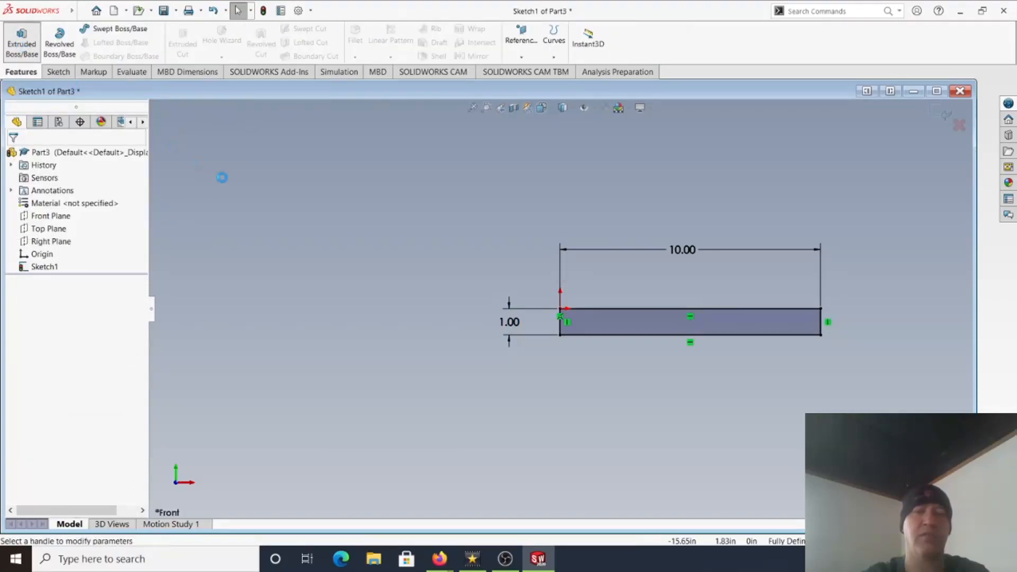
pyautogui.write('24')
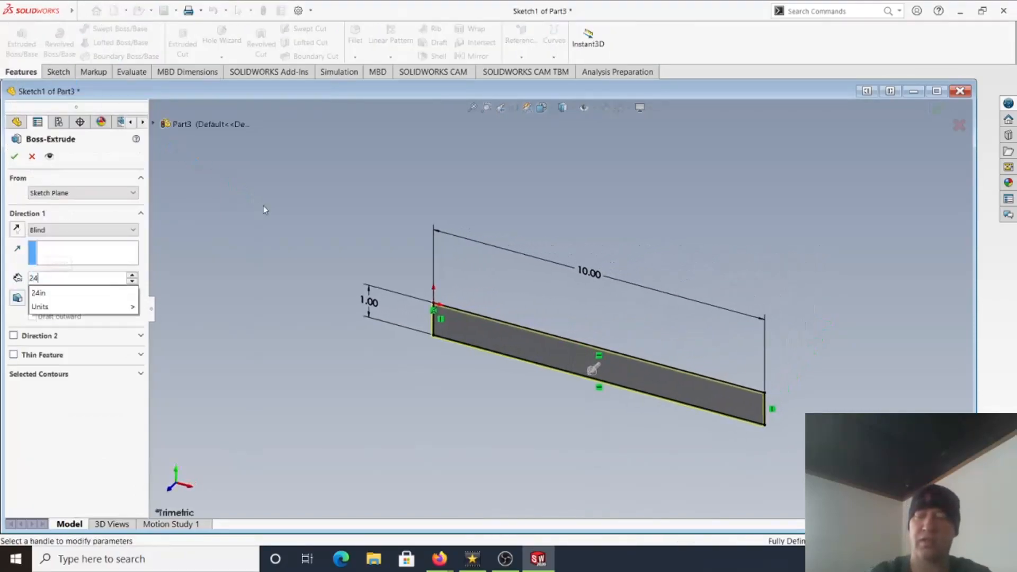
pyautogui.press('Return')
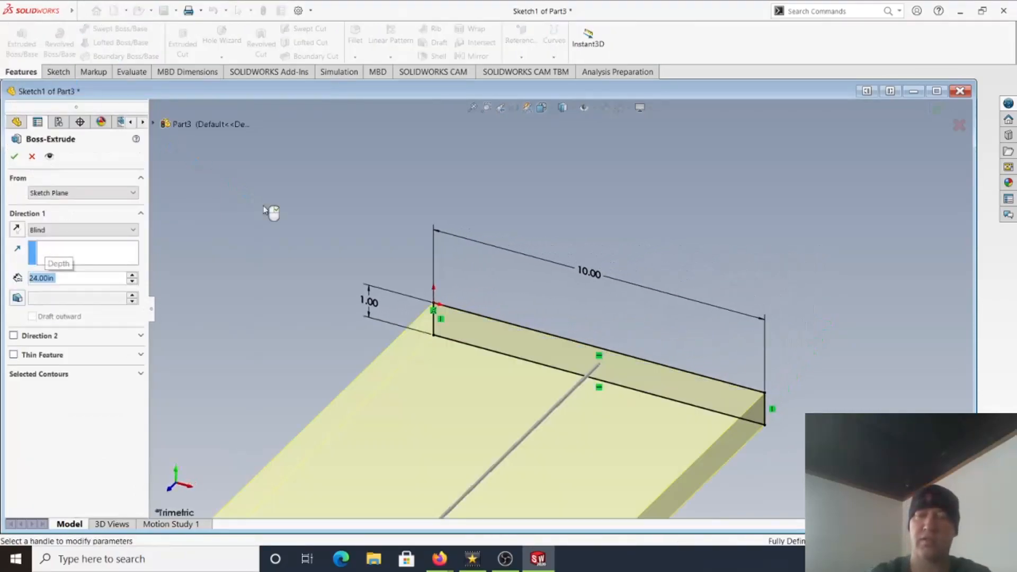
pyautogui.click(15, 156)
pyautogui.scroll(5, 353, 314)
pyautogui.scroll(-3, 555, 323)
pyautogui.moveTo(555, 323); pyautogui.dragTo(563, 272, button='middle')
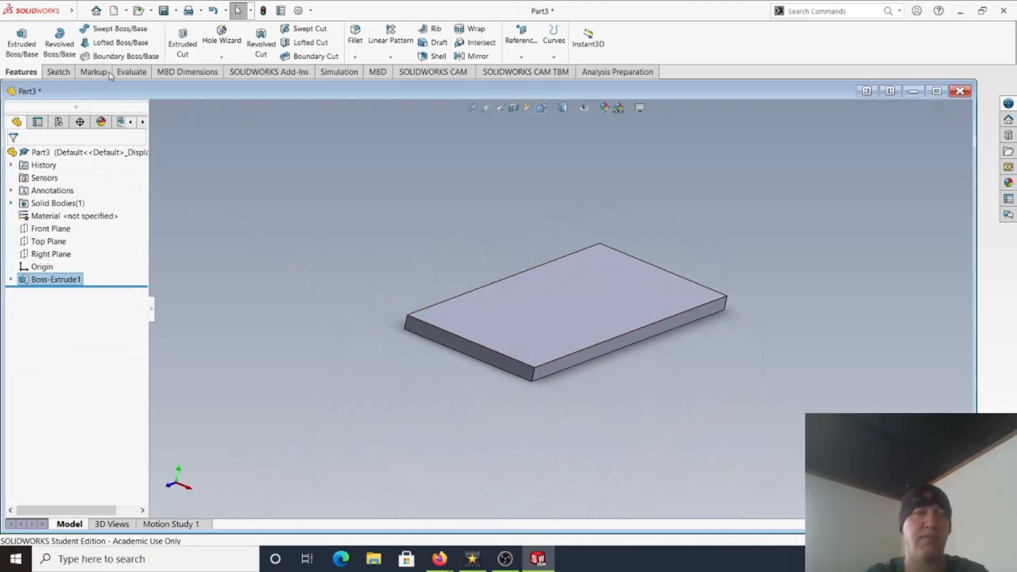
# Save the part as Side 10-1 in the Tomestone folder inside Documents and close it
pyautogui.click(164, 11)
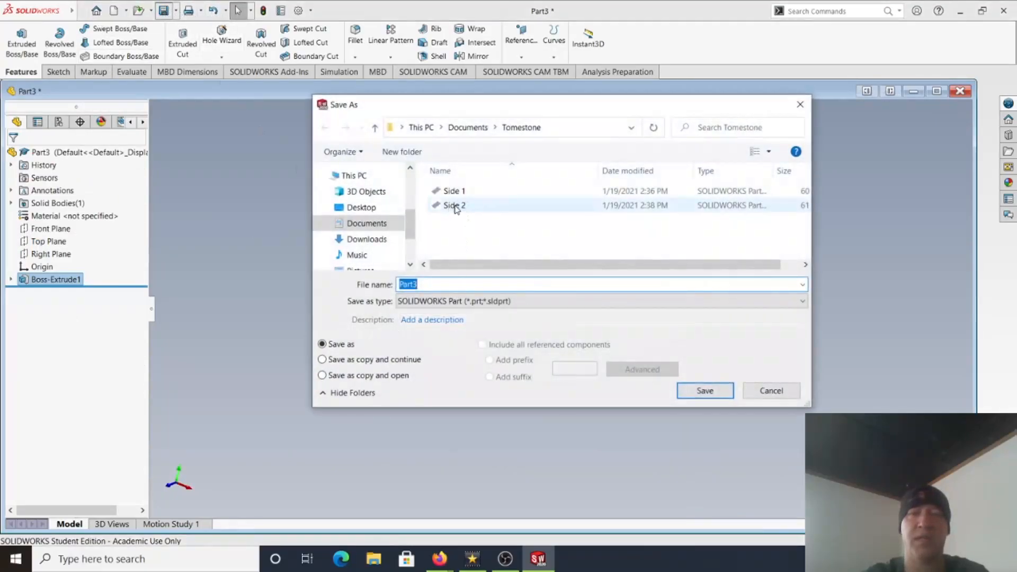
pyautogui.click(454, 206)
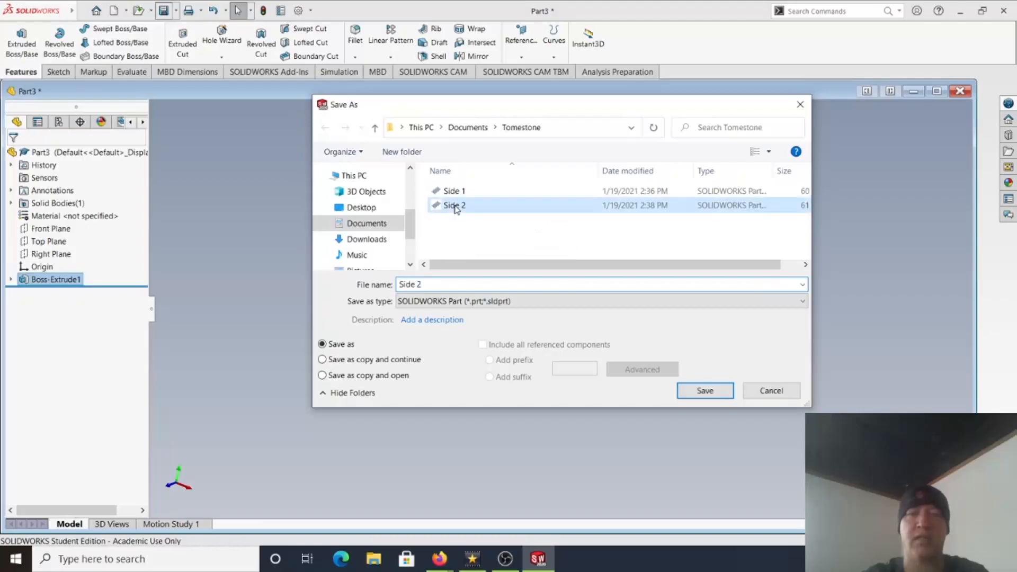
pyautogui.click(433, 286)
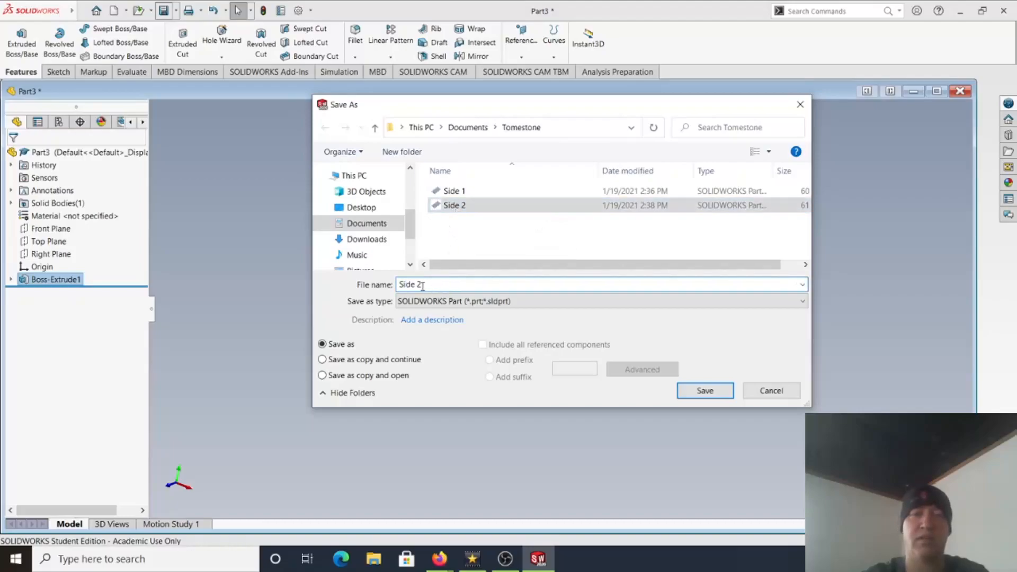
pyautogui.press('BackSpace')
pyautogui.write('3')
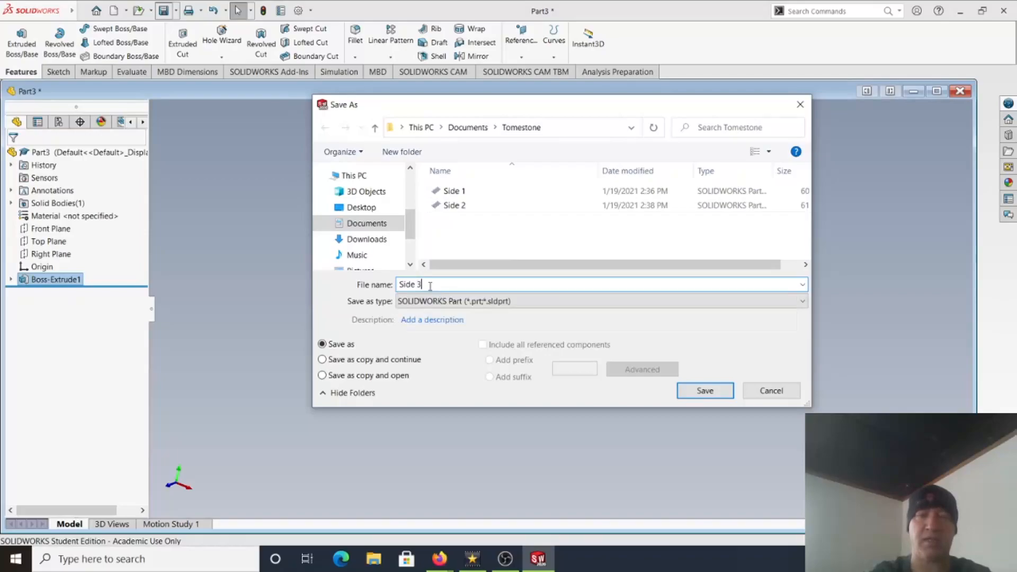
pyautogui.press('BackSpace')
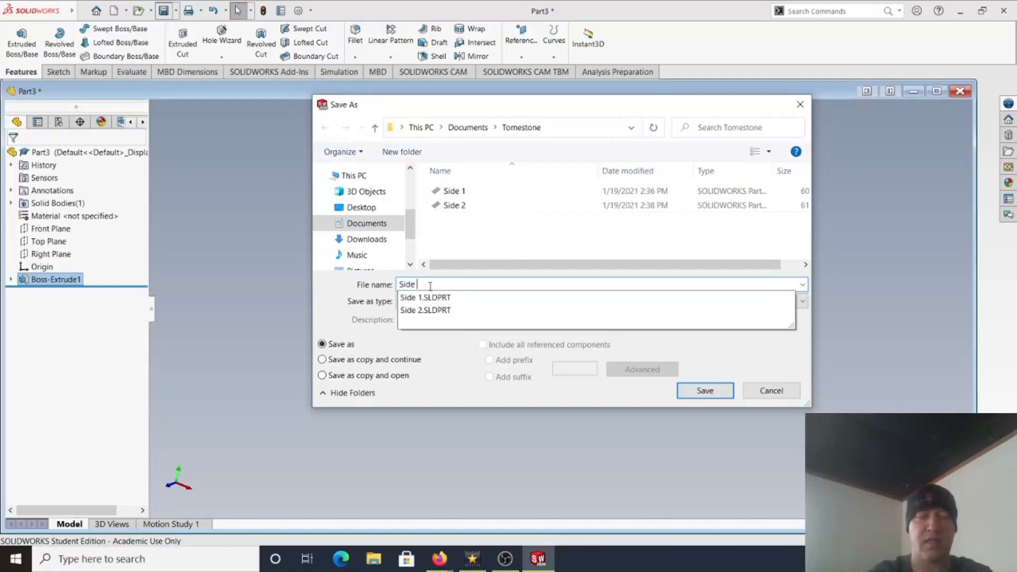
pyautogui.write('10-')
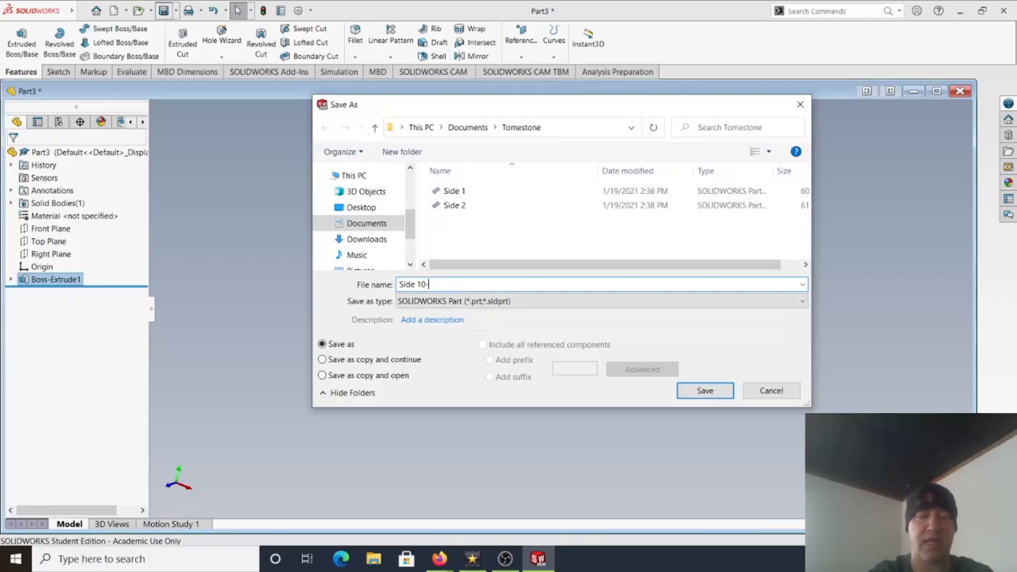
pyautogui.click(721, 394)
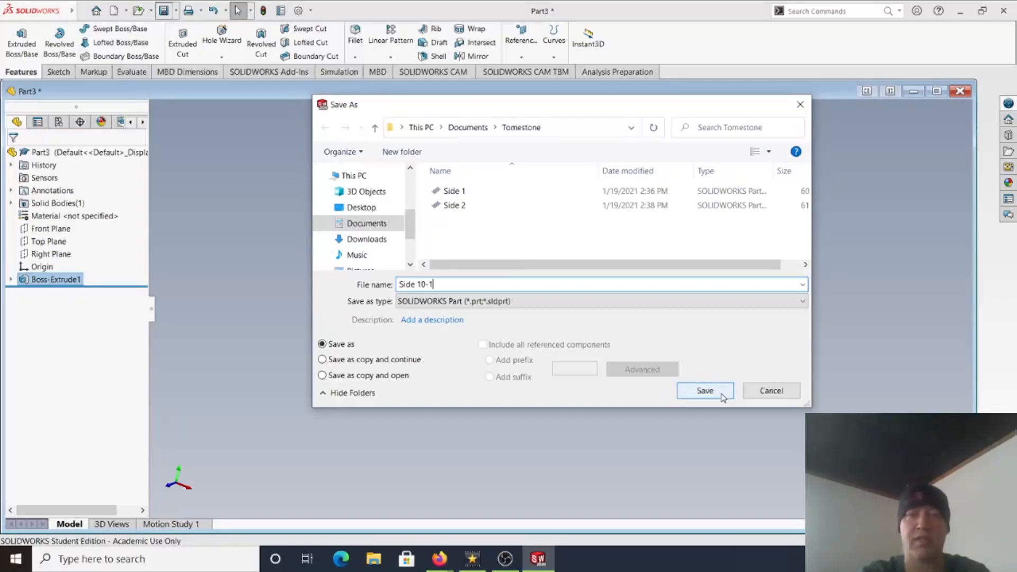
pyautogui.click(705, 391)
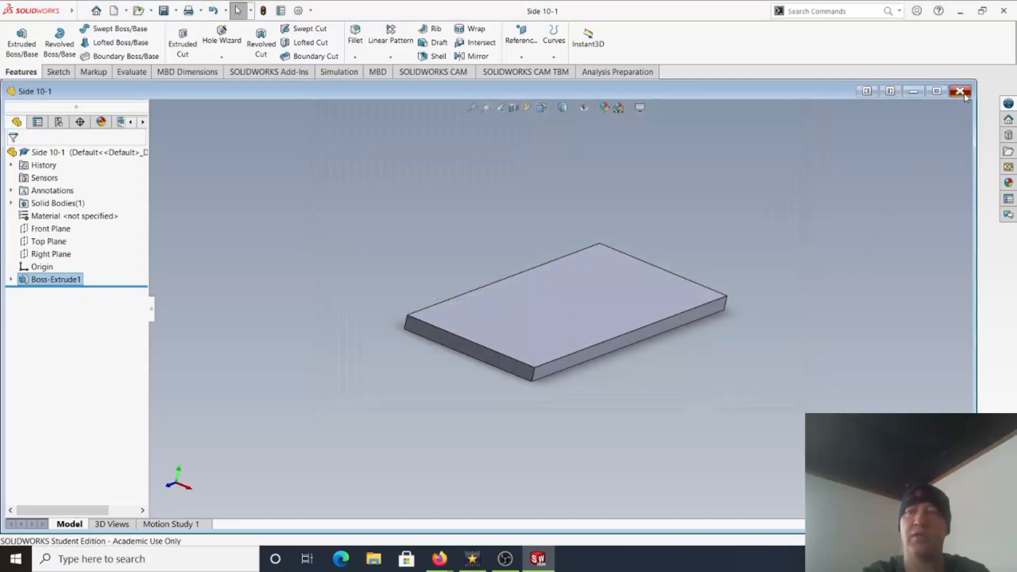
pyautogui.click(961, 92)
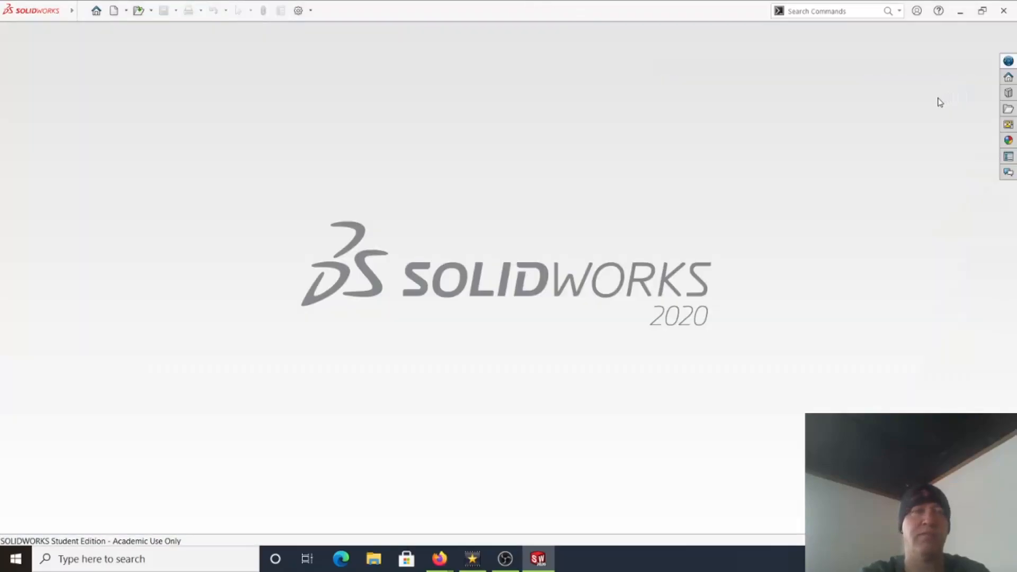
# Create another new part and sketch a corner rectangle on the Front Plane from the origin, about 5.64 in wide and 1.11 in high
pyautogui.click(126, 10)
pyautogui.click(131, 27)
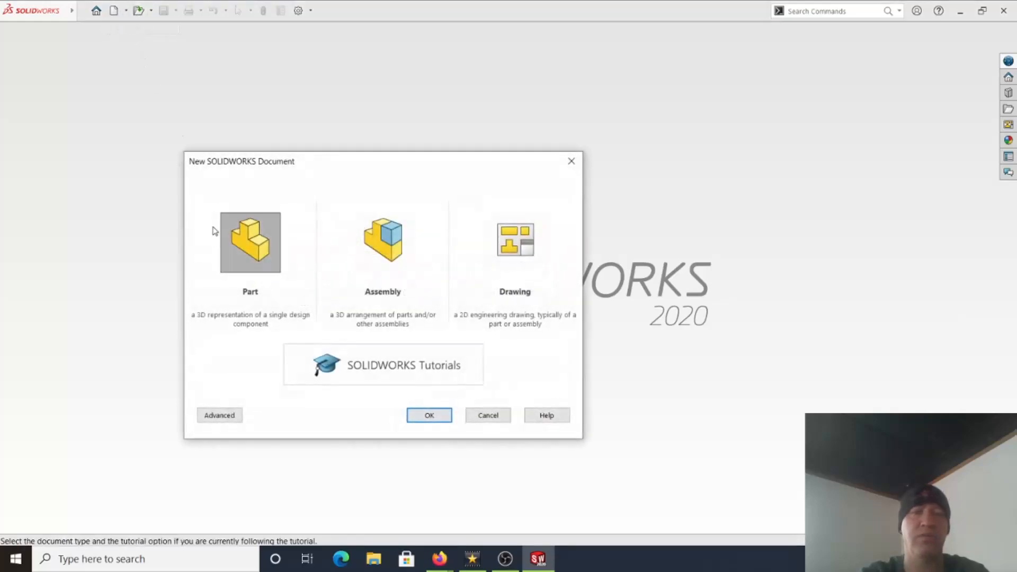
pyautogui.click(427, 414)
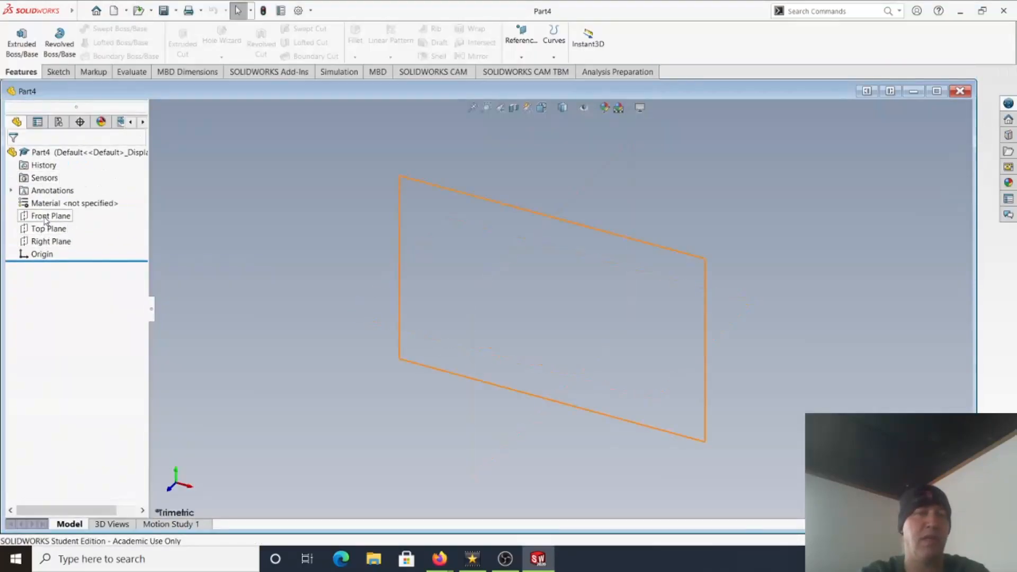
pyautogui.click(50, 216)
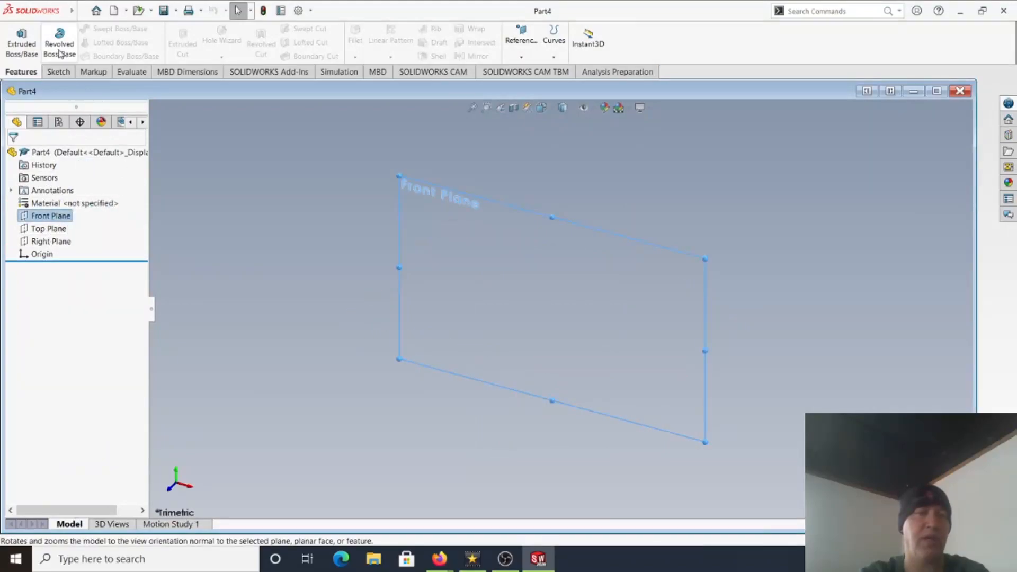
pyautogui.click(57, 71)
pyautogui.click(101, 42)
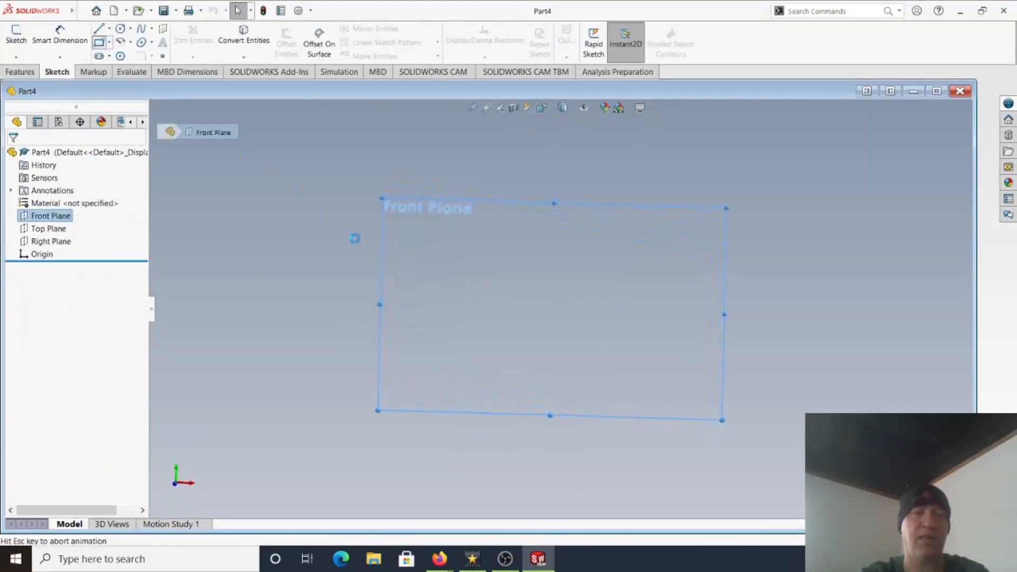
pyautogui.moveTo(561, 309); pyautogui.dragTo(818, 359)
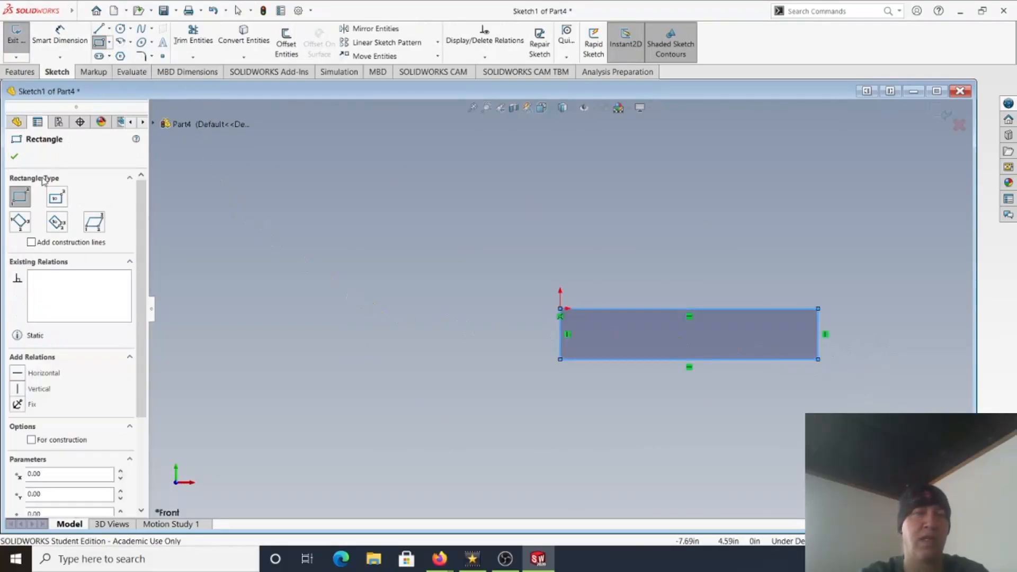
# Dimension the distance between the new rectangle's upper and lower edges as 1 in
pyautogui.click(60, 37)
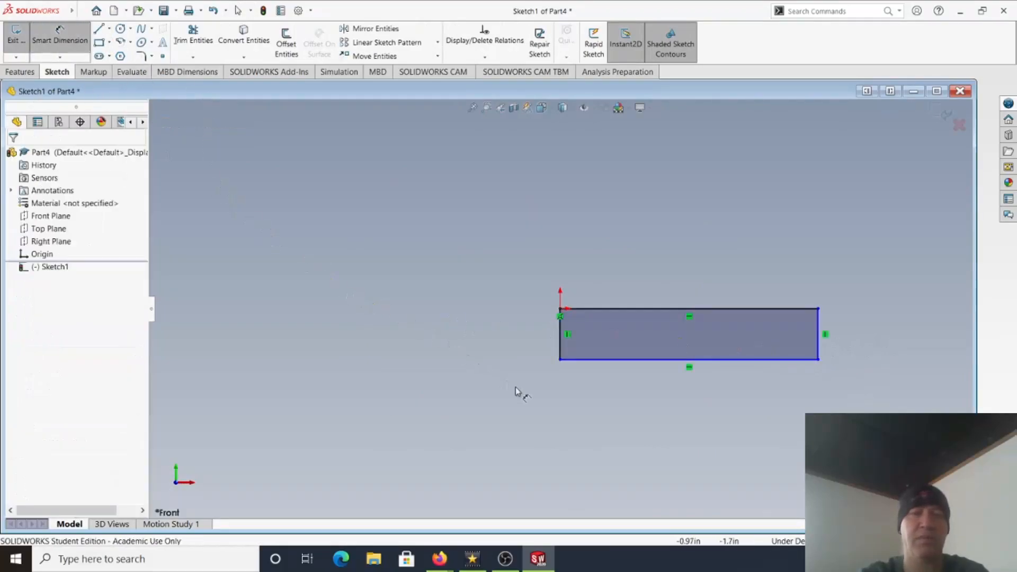
pyautogui.click(602, 310)
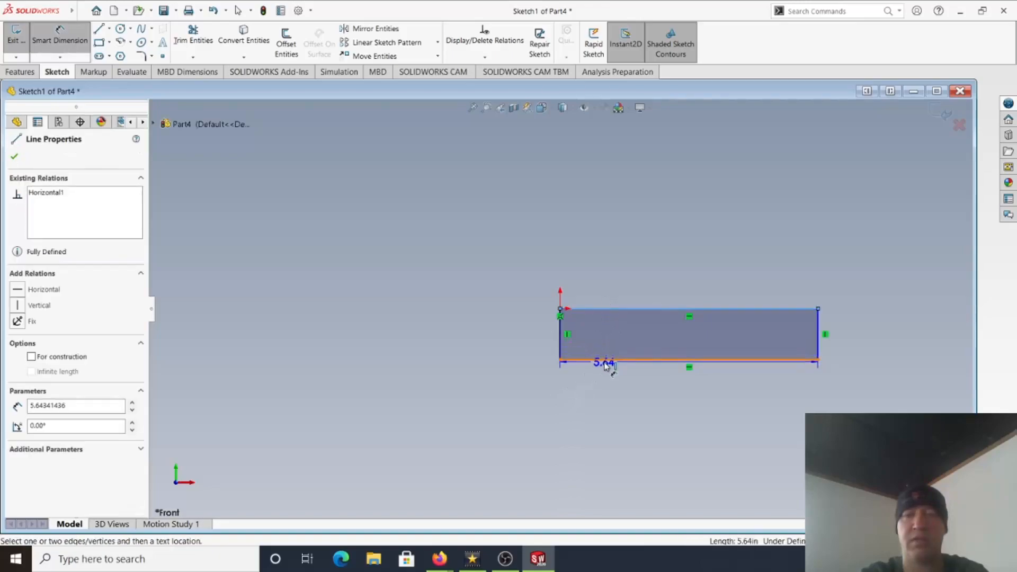
pyautogui.click(602, 360)
pyautogui.click(511, 347)
pyautogui.write('1')
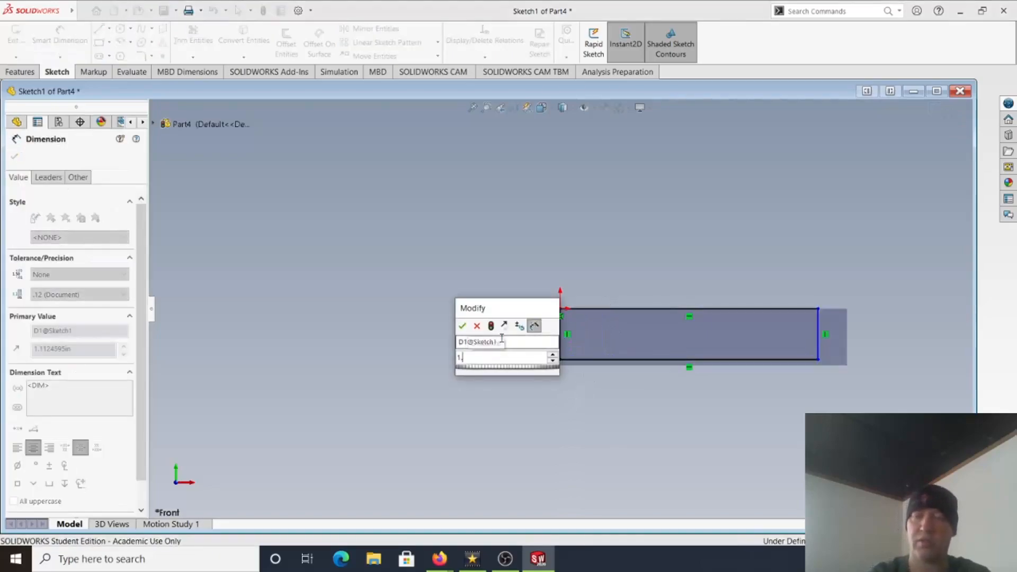
pyautogui.press('Return')
# Dimension the rectangle's width between its two vertical edges as 10 in
pyautogui.click(561, 344)
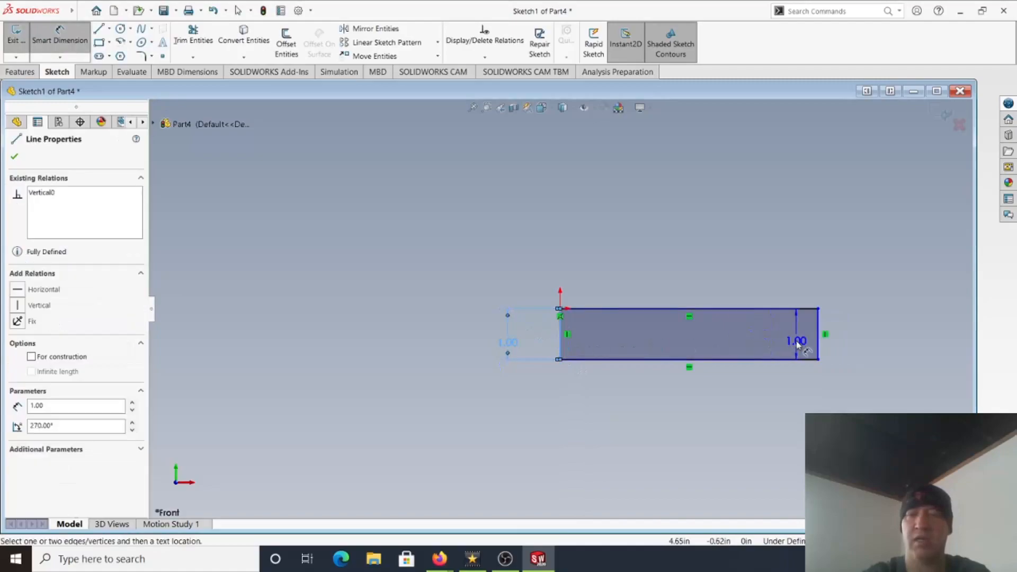
pyautogui.click(816, 344)
pyautogui.click(723, 269)
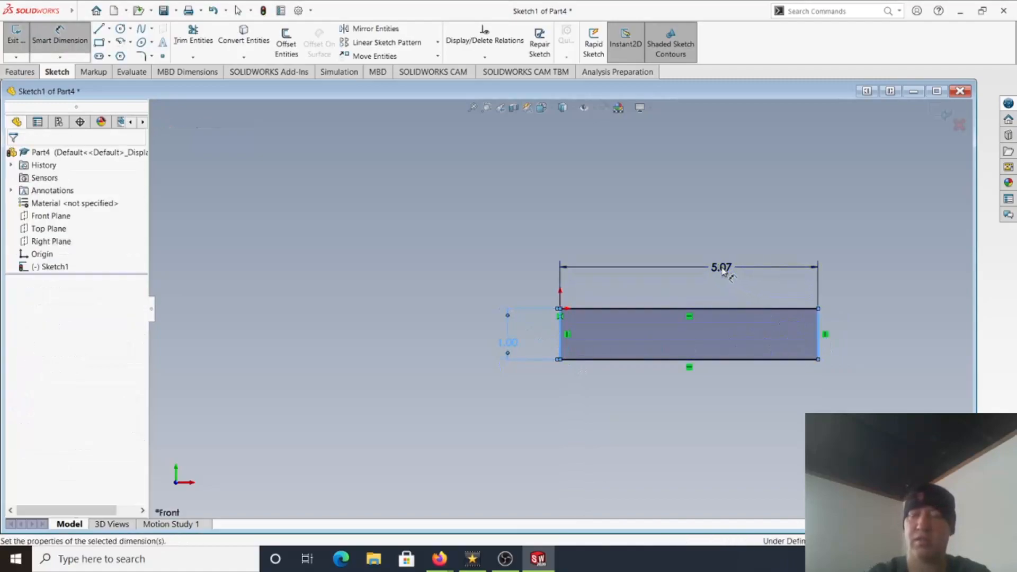
pyautogui.write('10.')
pyautogui.press('Return')
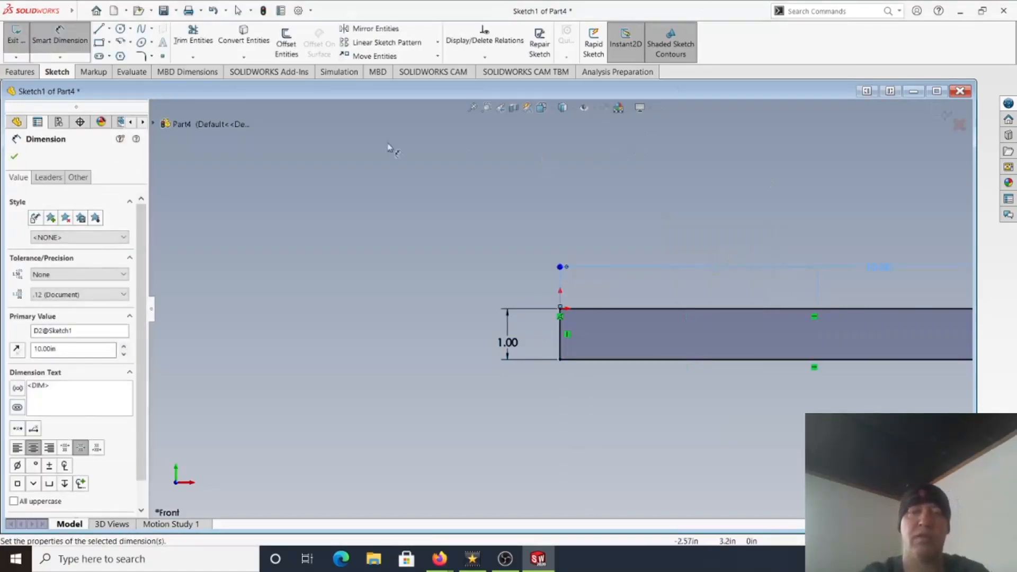
# Extrude the rectangle as a blind boss 24 in deep and maximize the part's document window
pyautogui.click(33, 70)
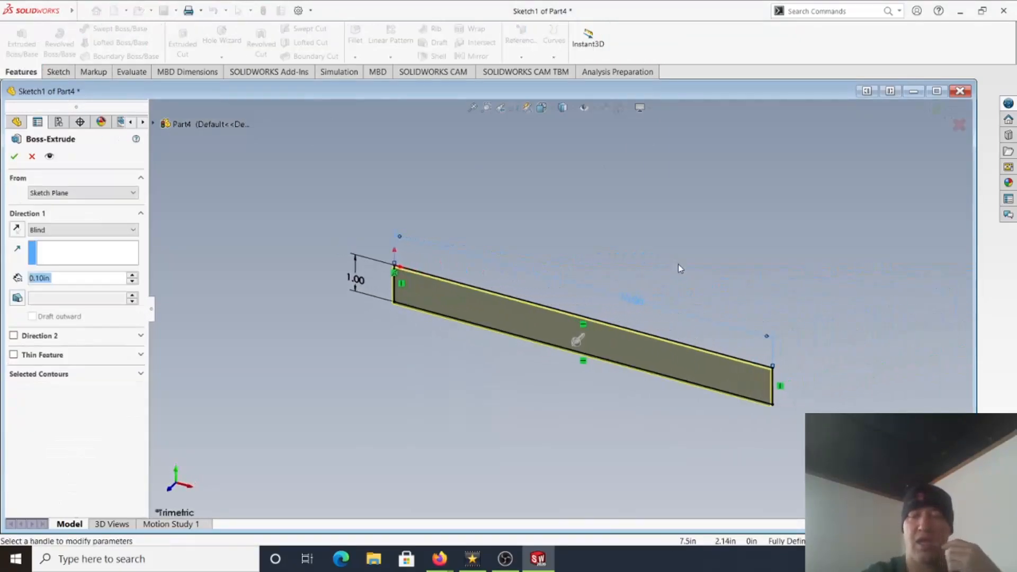
pyautogui.write('24')
pyautogui.press('Return')
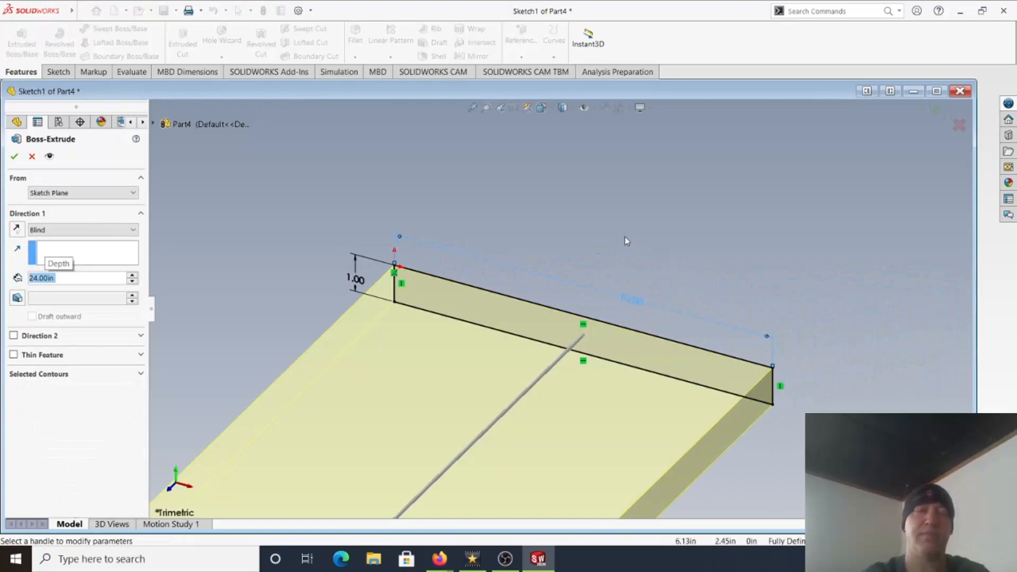
pyautogui.click(15, 156)
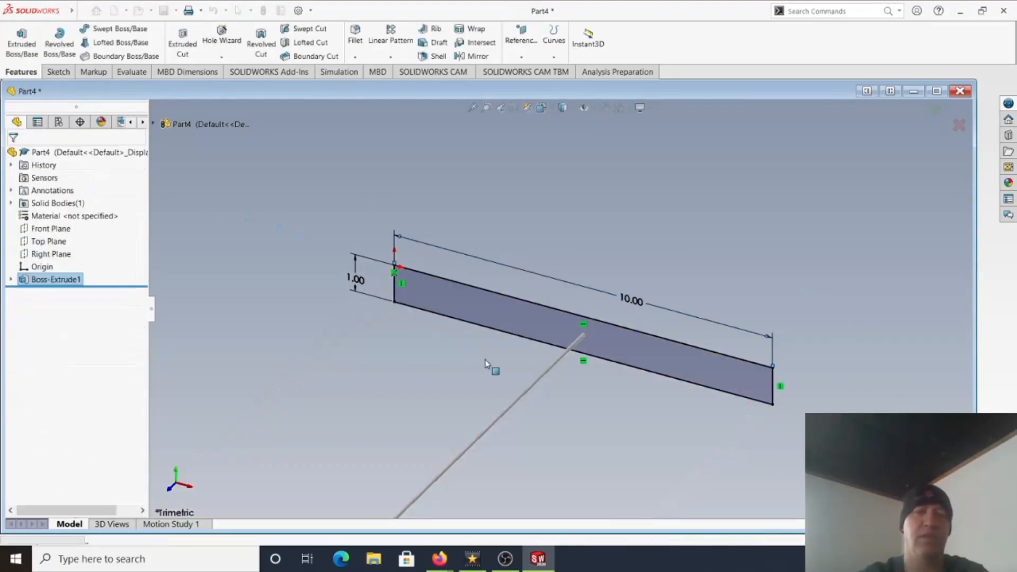
pyautogui.scroll(7, 492, 363)
pyautogui.scroll(-4, 527, 403)
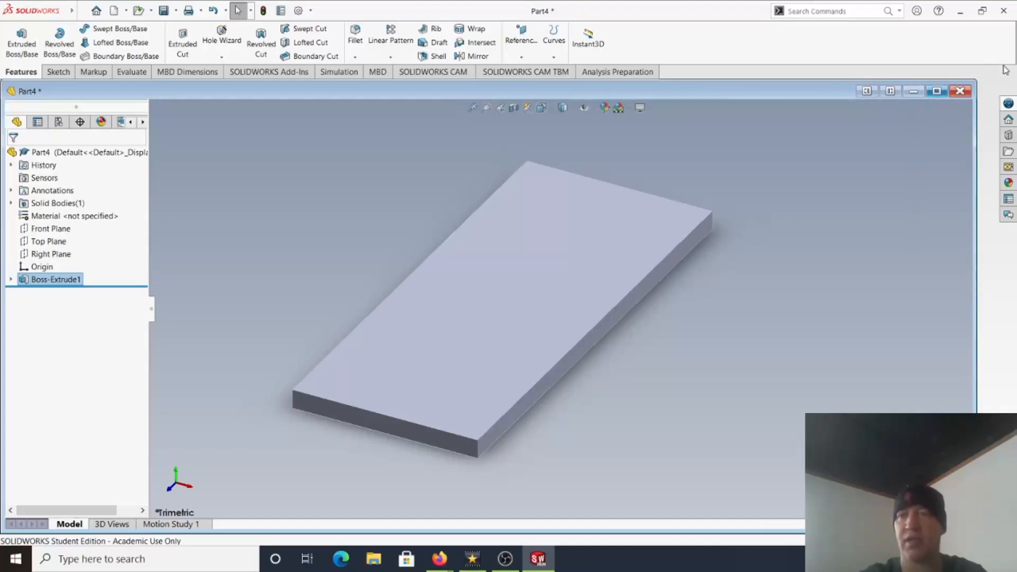
pyautogui.click(937, 91)
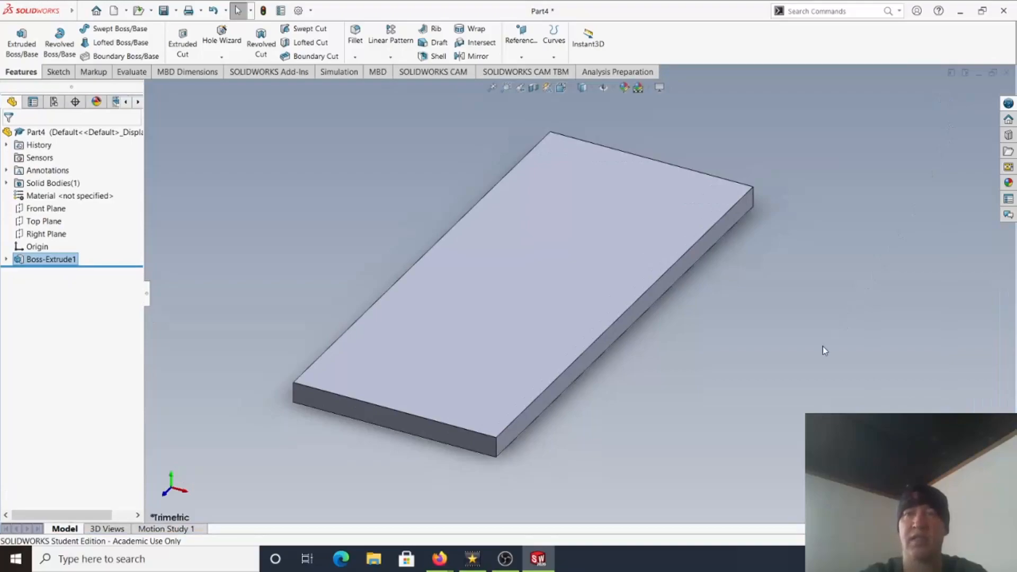
# Close the part, saving it as Side 10-2 in the Tomestone folder
pyautogui.click(1008, 77)
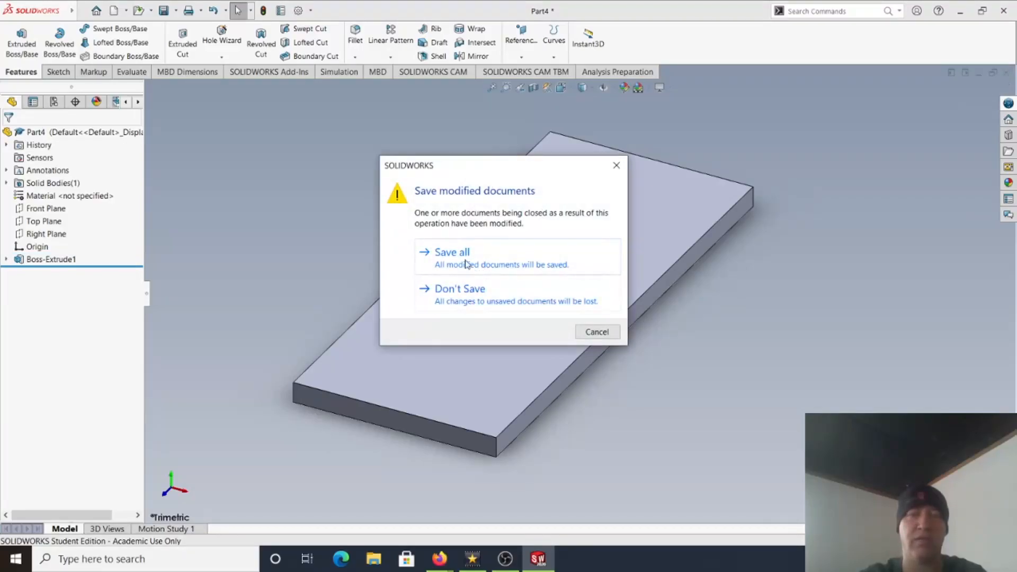
pyautogui.click(456, 254)
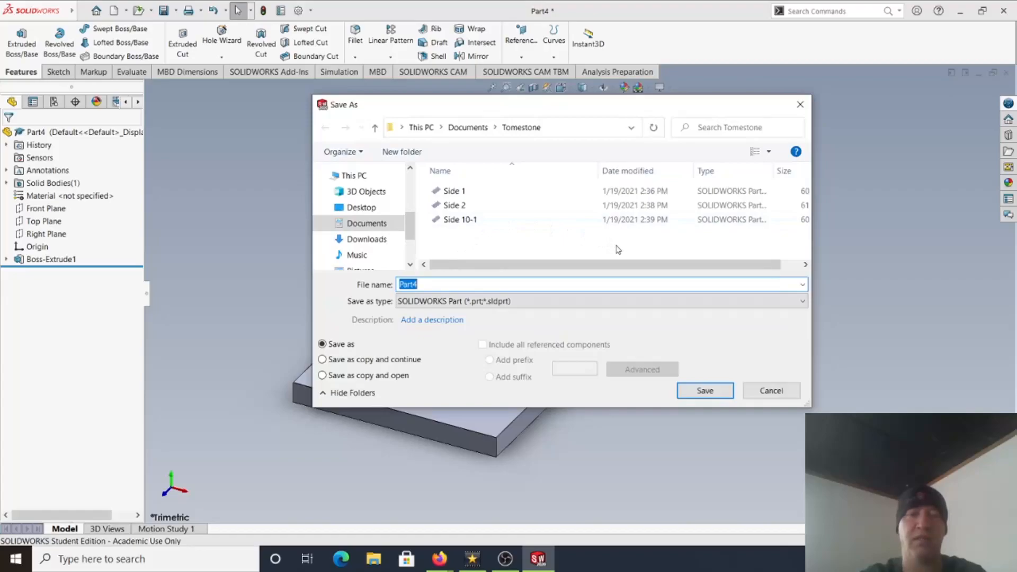
pyautogui.click(455, 222)
pyautogui.click(443, 285)
pyautogui.click(443, 285)
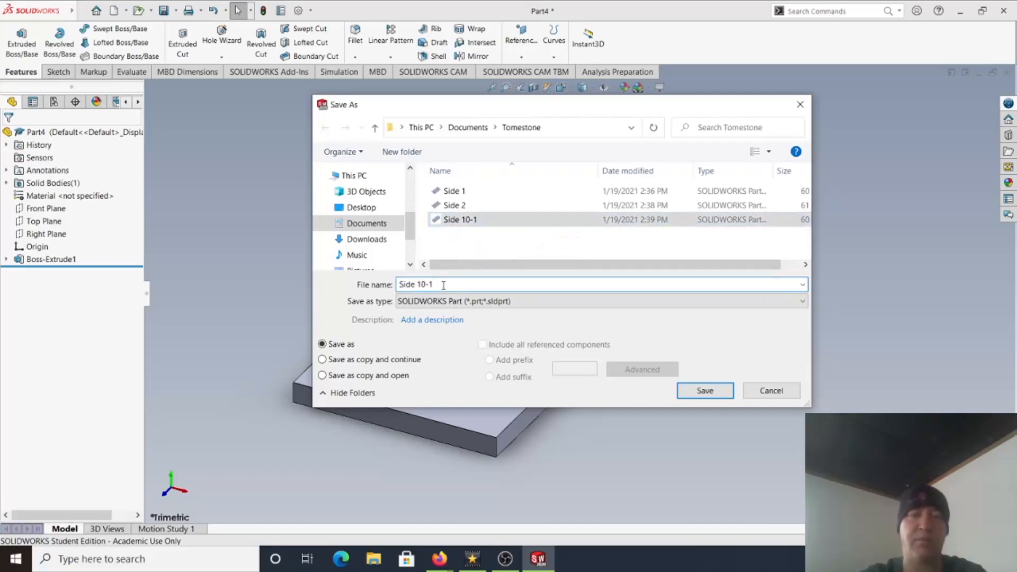
pyautogui.press('BackSpace')
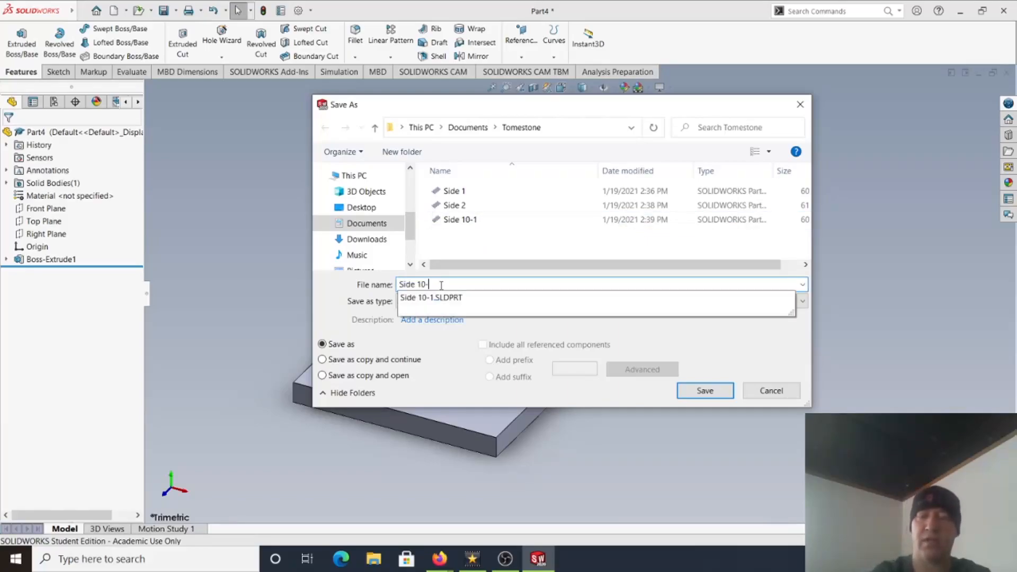
pyautogui.write('2')
pyautogui.press('Return')
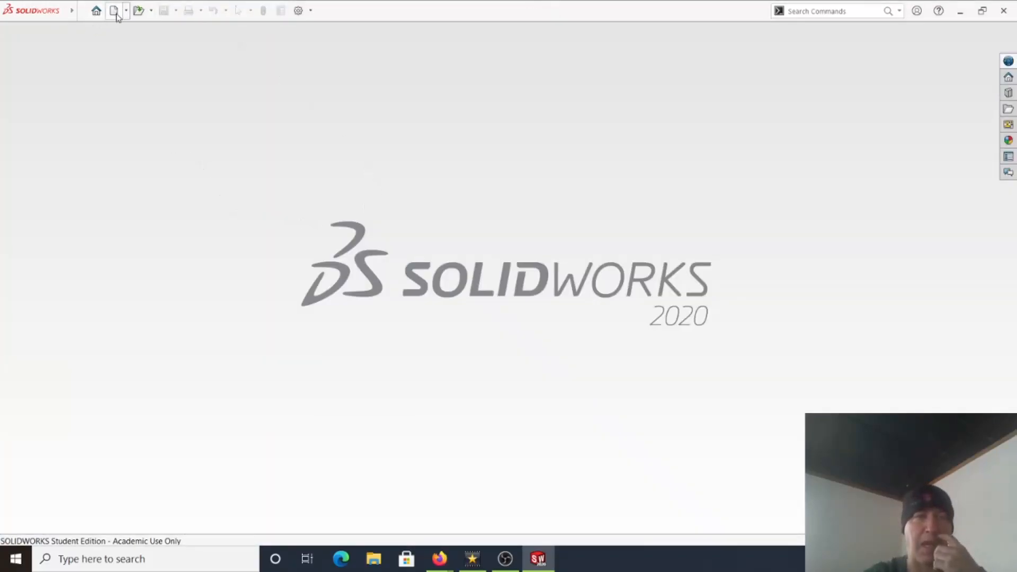
# Start opening a file and browse to the Tomestone folder inside Documents
pyautogui.click(151, 11)
pyautogui.click(150, 25)
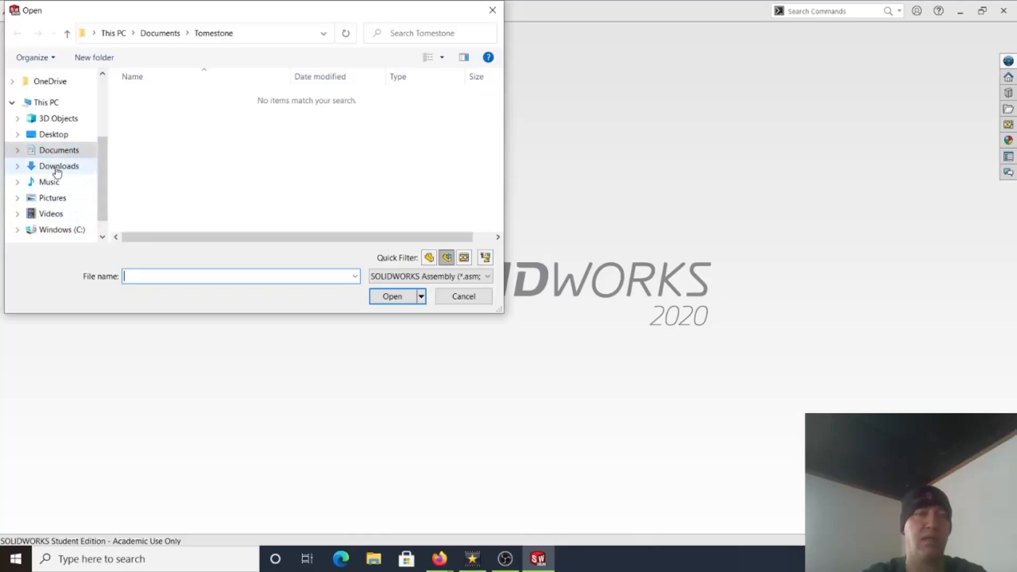
pyautogui.click(17, 150)
pyautogui.click(17, 150)
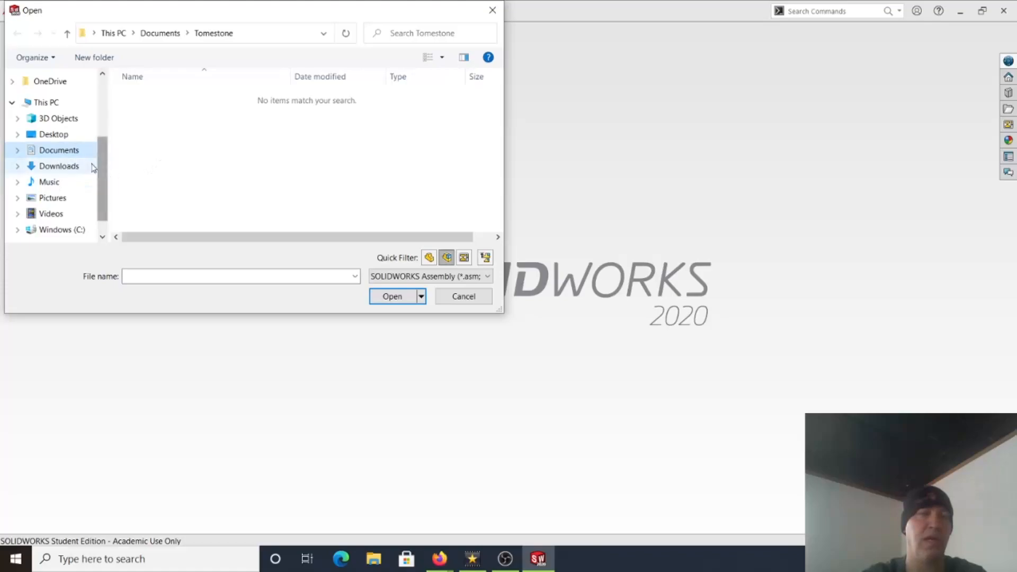
pyautogui.click(48, 102)
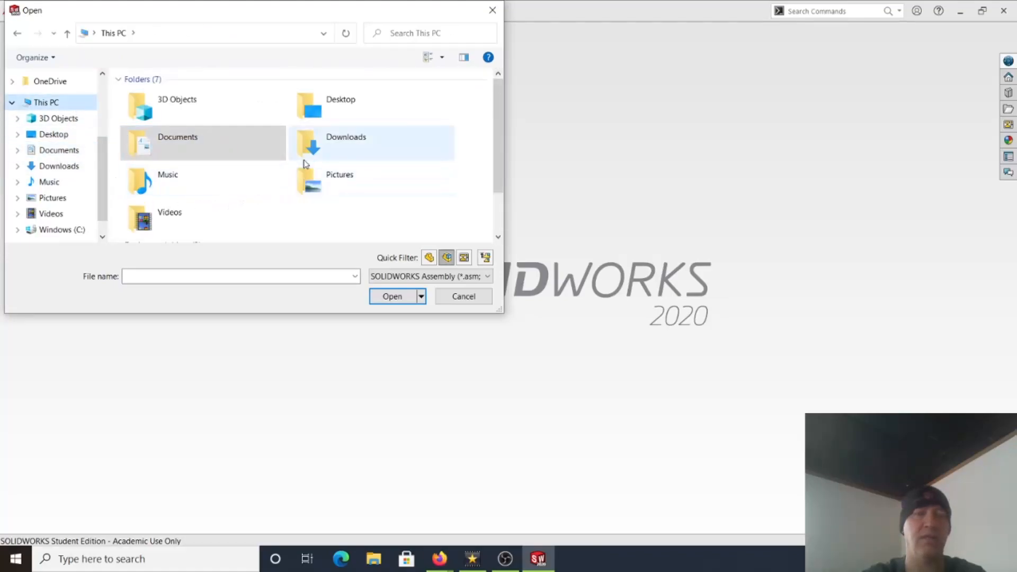
pyautogui.scroll(-1, 255, 207)
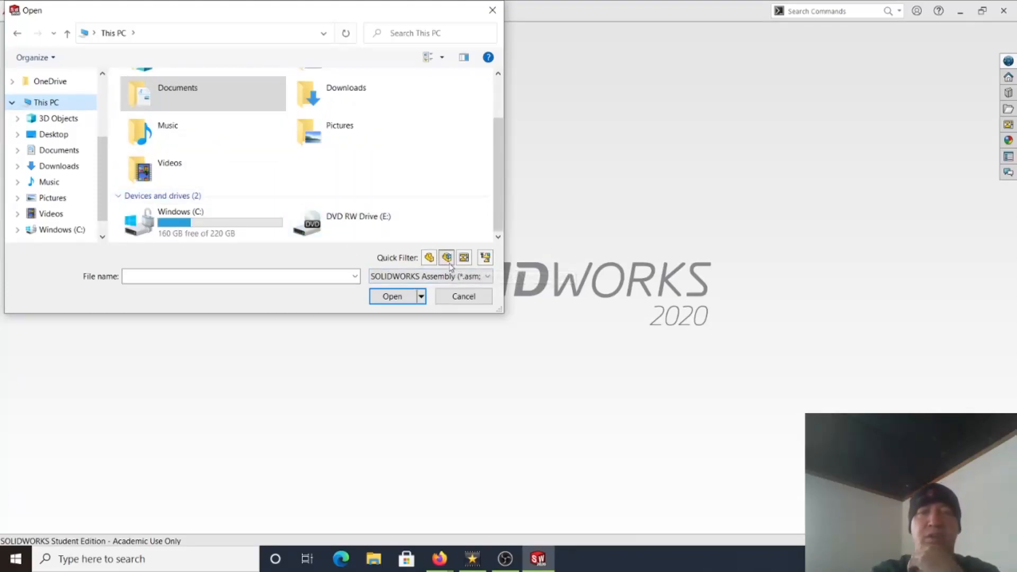
pyautogui.click(68, 35)
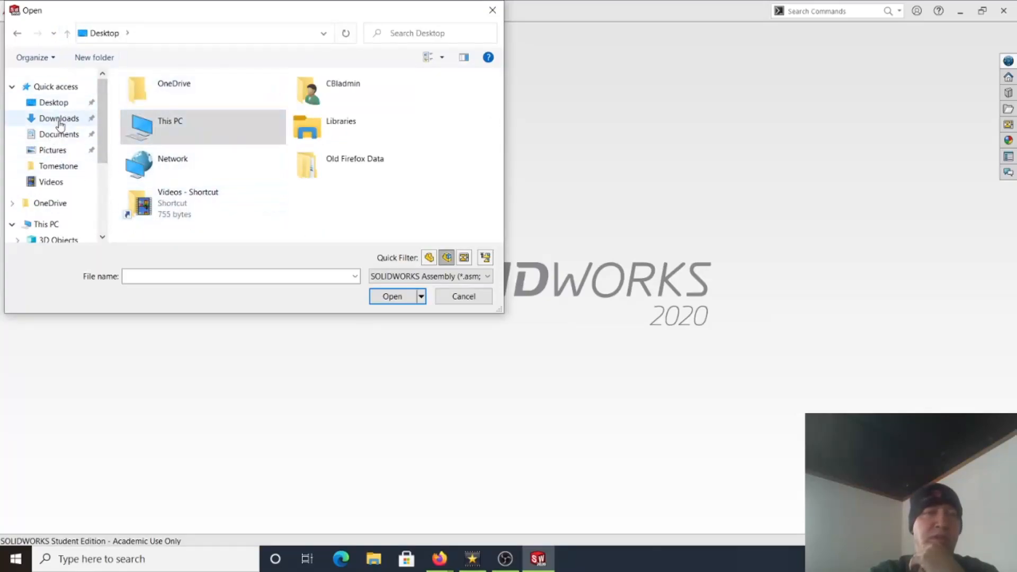
pyautogui.click(65, 137)
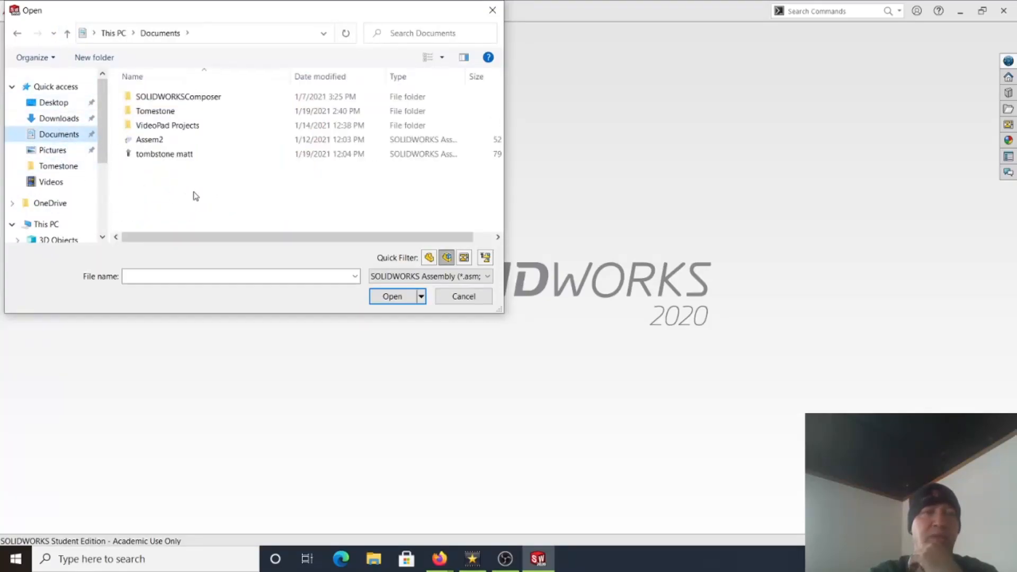
pyautogui.doubleClick(154, 112)
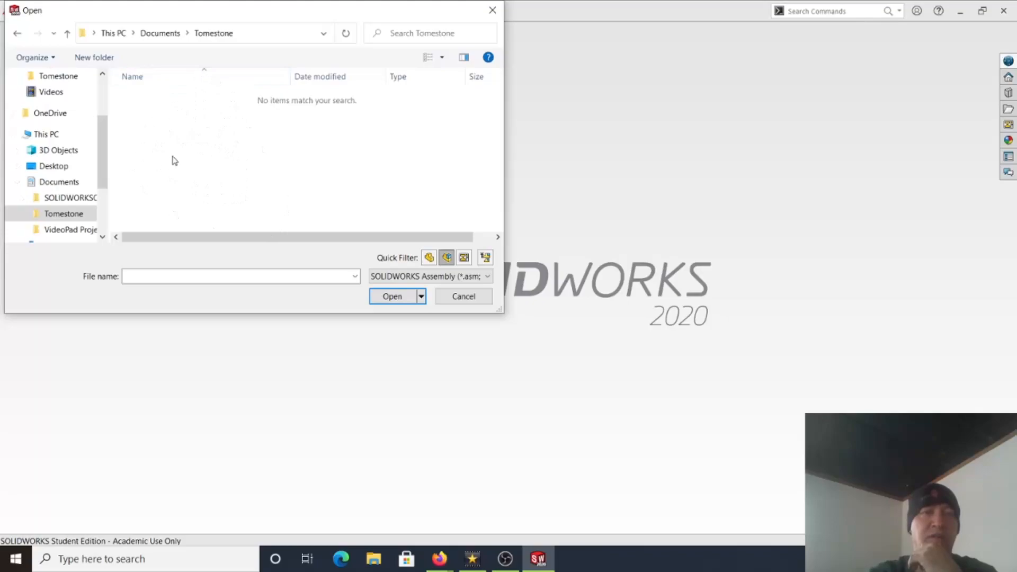
# Include part files in the file filter and open Side 10-2 from the Tomestone folder
pyautogui.click(429, 258)
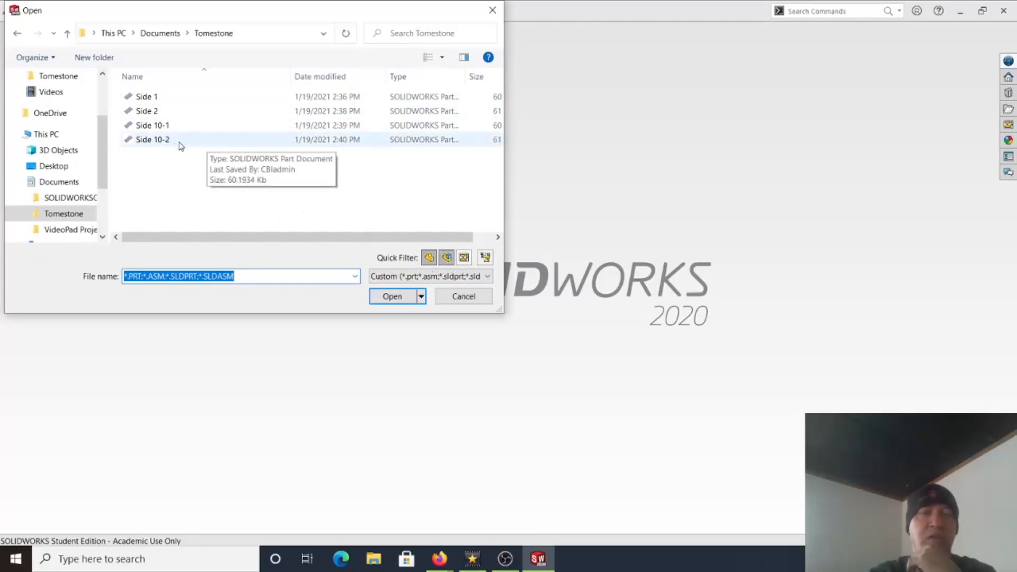
pyautogui.click(146, 139)
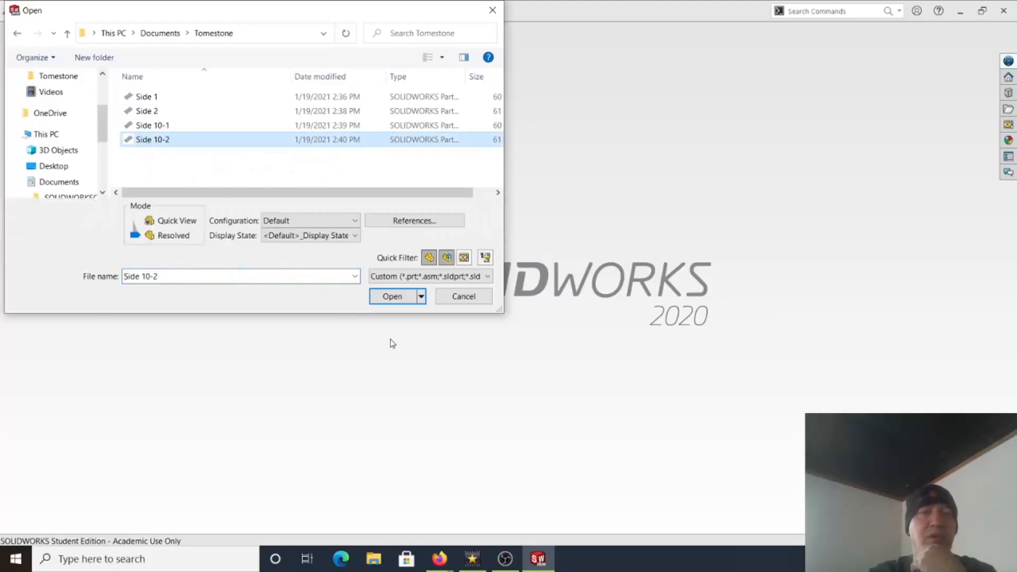
pyautogui.click(396, 299)
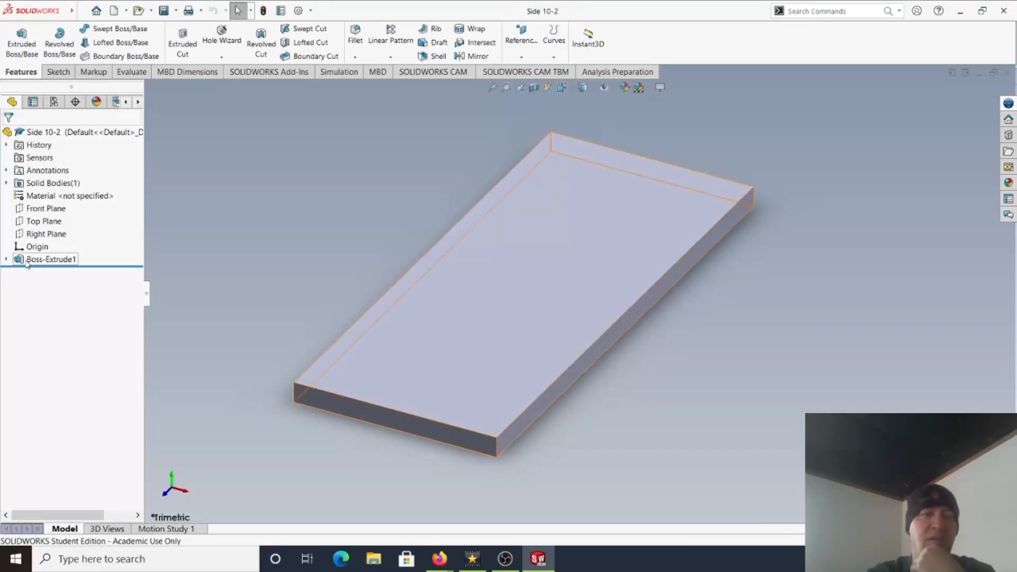
# Open the base extrusion's sketch for editing to check the dimensions of its rectangle
pyautogui.click(7, 260)
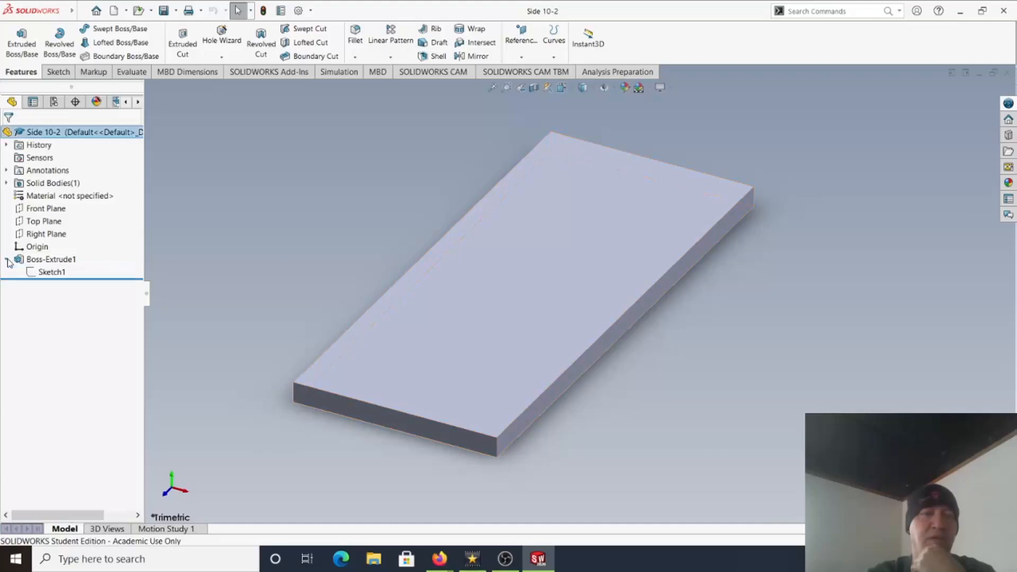
pyautogui.click(46, 273)
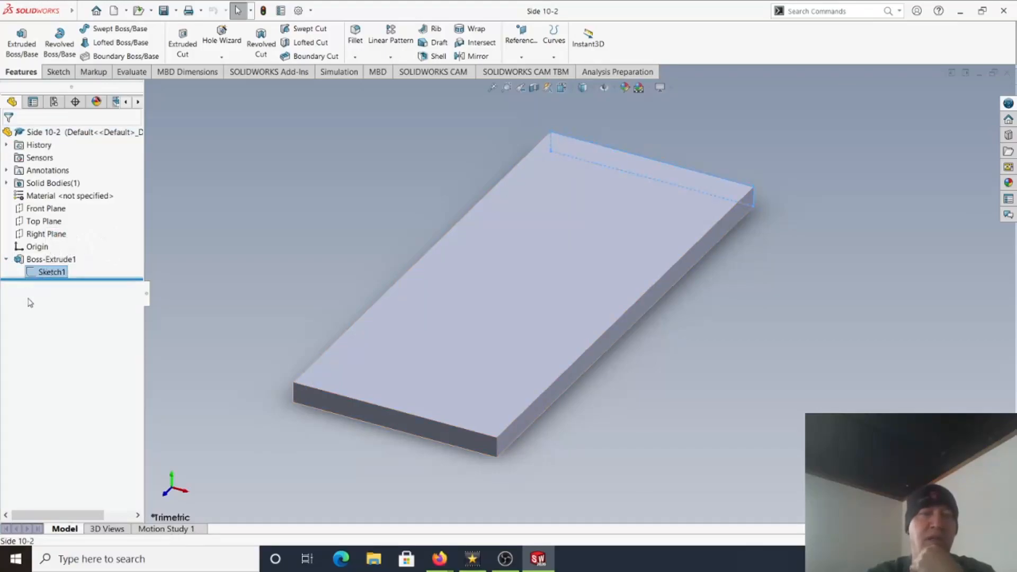
pyautogui.click(51, 272)
pyautogui.click(32, 275)
pyautogui.click(42, 274)
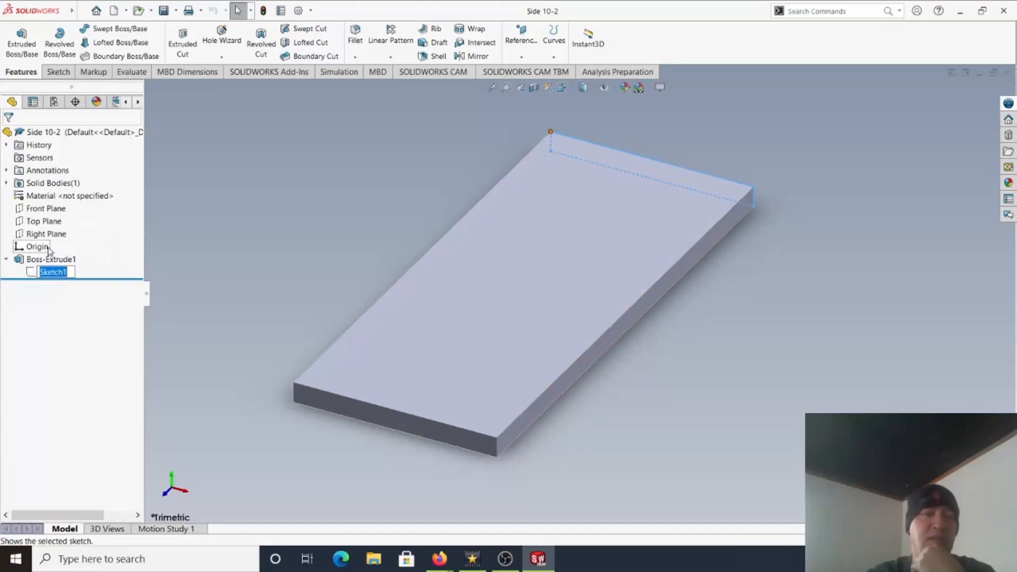
pyautogui.click(36, 274)
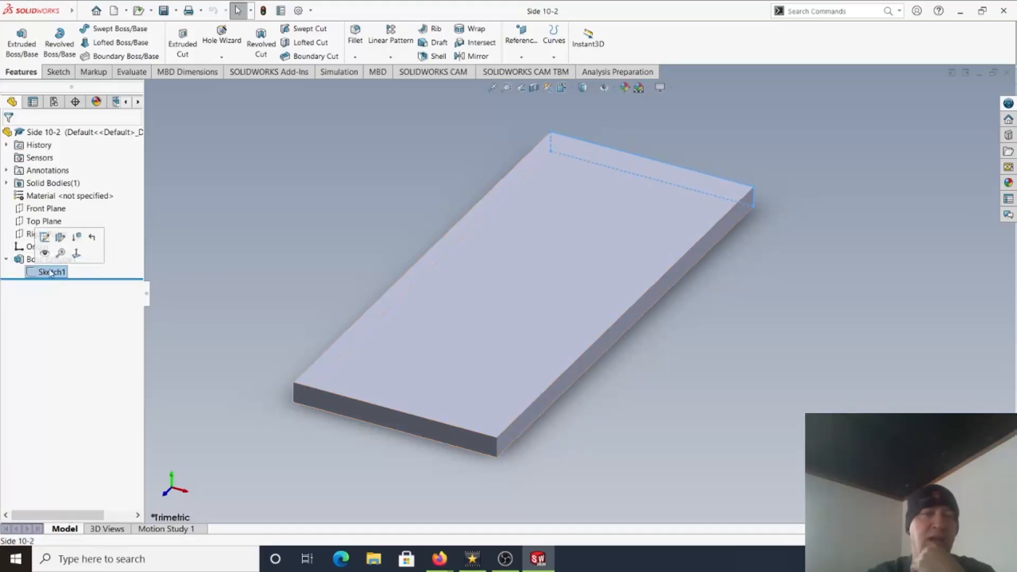
pyautogui.click(45, 238)
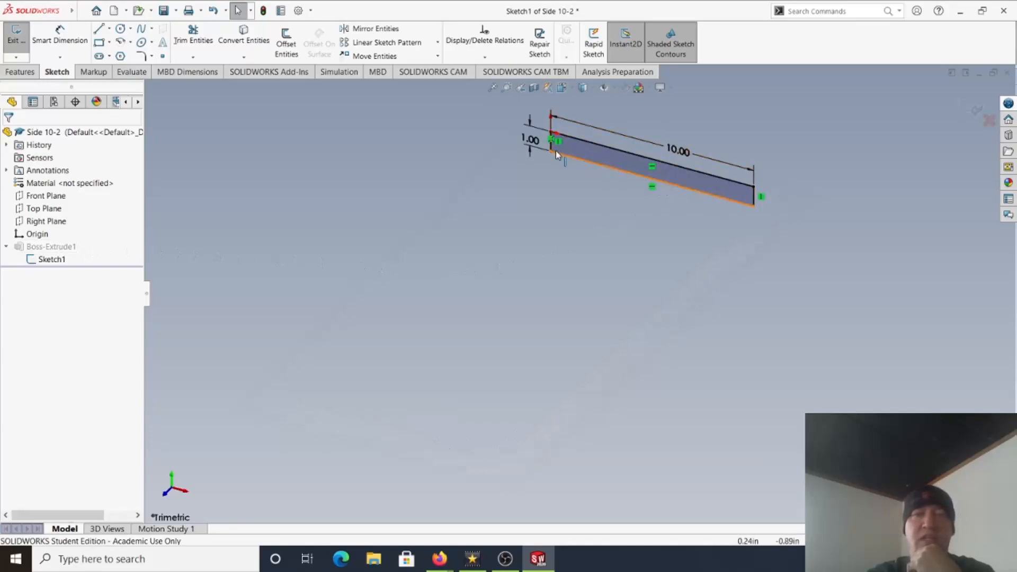
# Rebuild to leave the sketch and close the Side 10-2 part, saving all modified documents
pyautogui.click(263, 11)
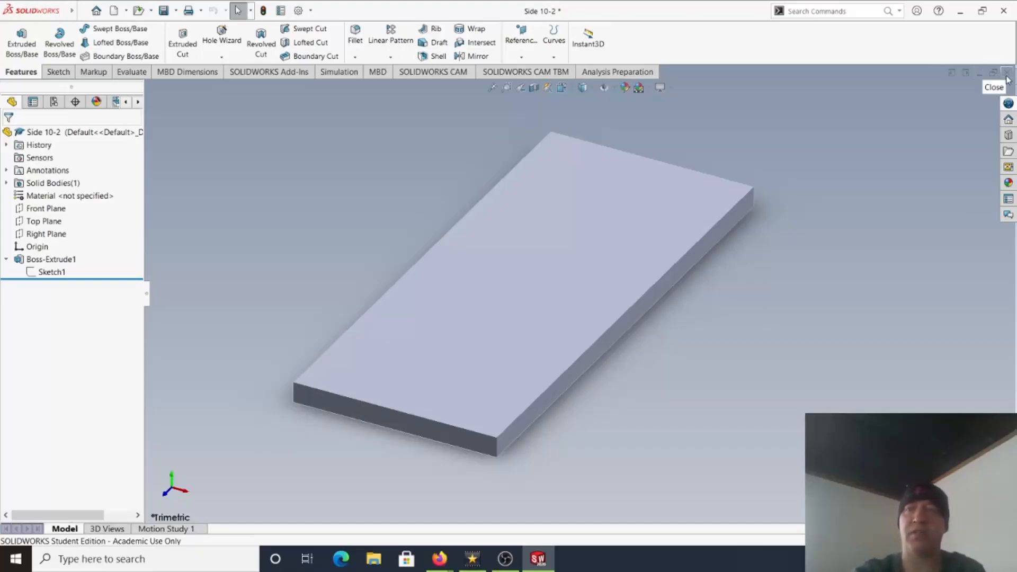
pyautogui.click(1008, 79)
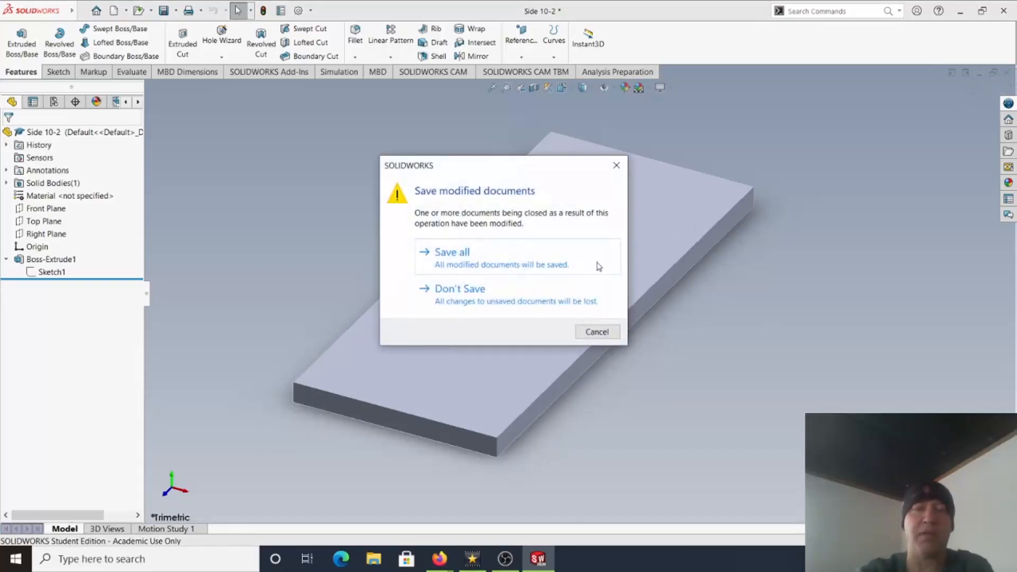
pyautogui.click(511, 264)
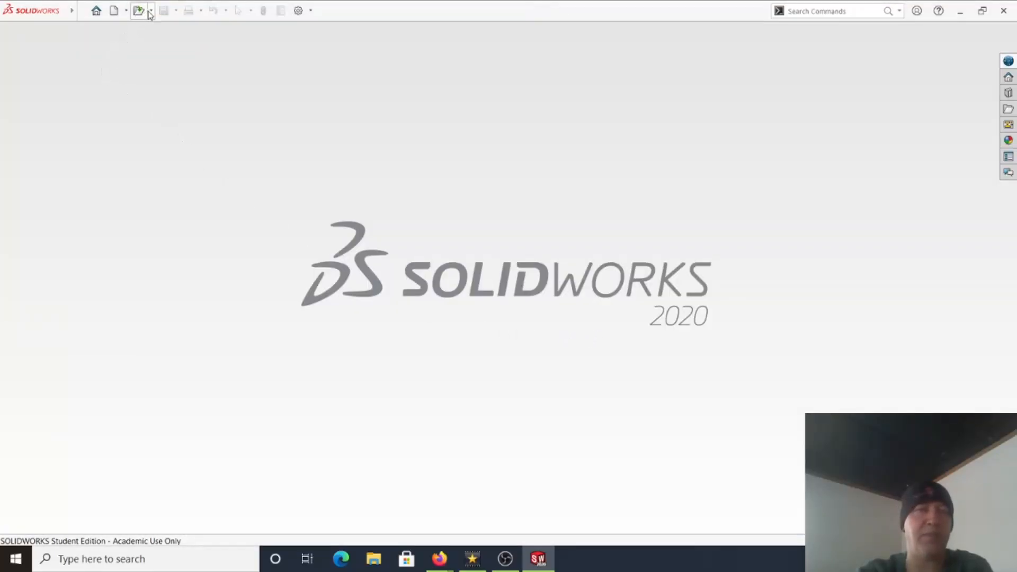
# Create a new part document
pyautogui.click(128, 12)
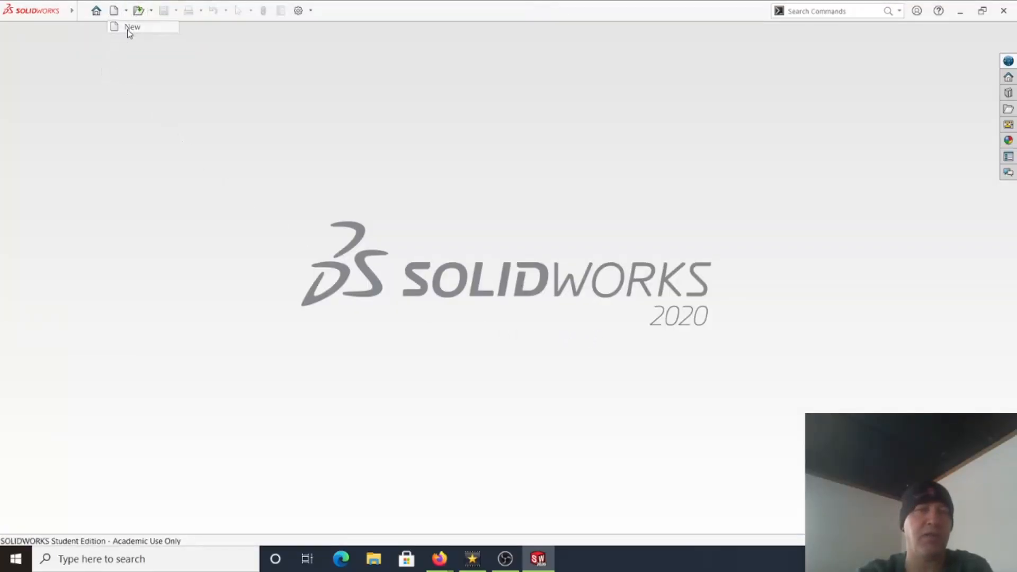
pyautogui.click(127, 28)
pyautogui.click(250, 253)
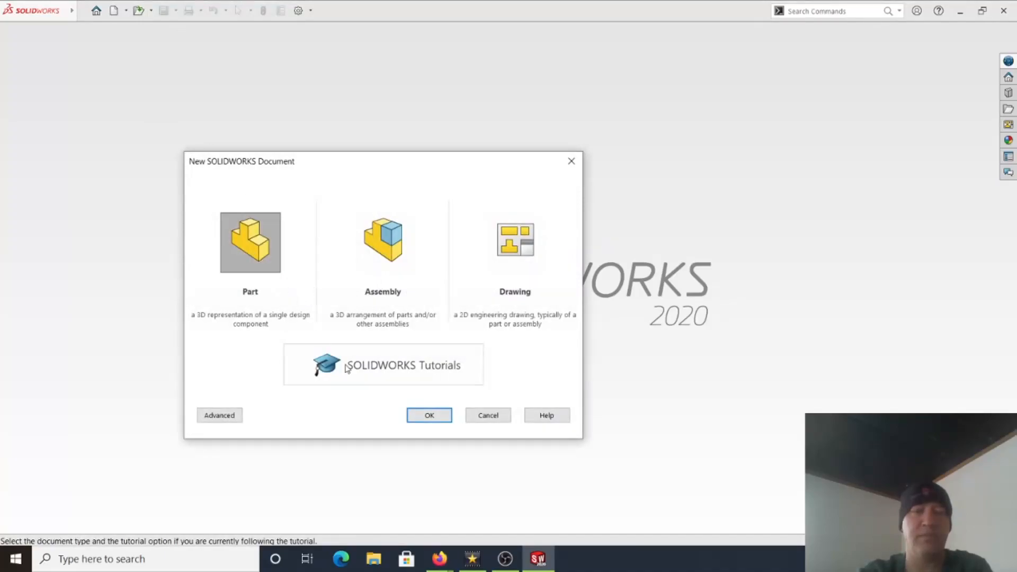
pyautogui.click(427, 416)
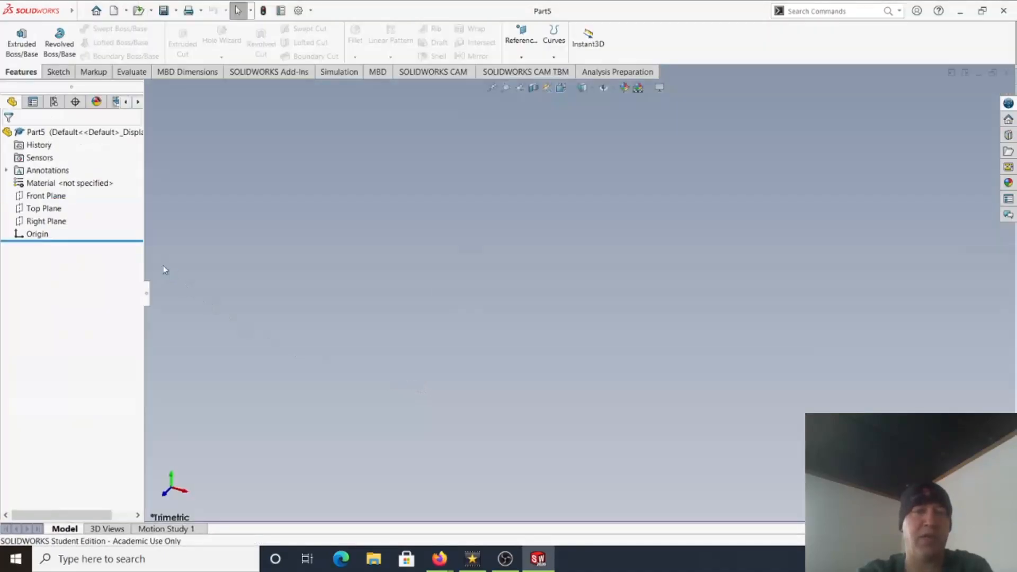
# Sketch a corner rectangle about 6.4 x 1.2 in on the Front Plane, starting at the origin and extending right and down
pyautogui.click(53, 199)
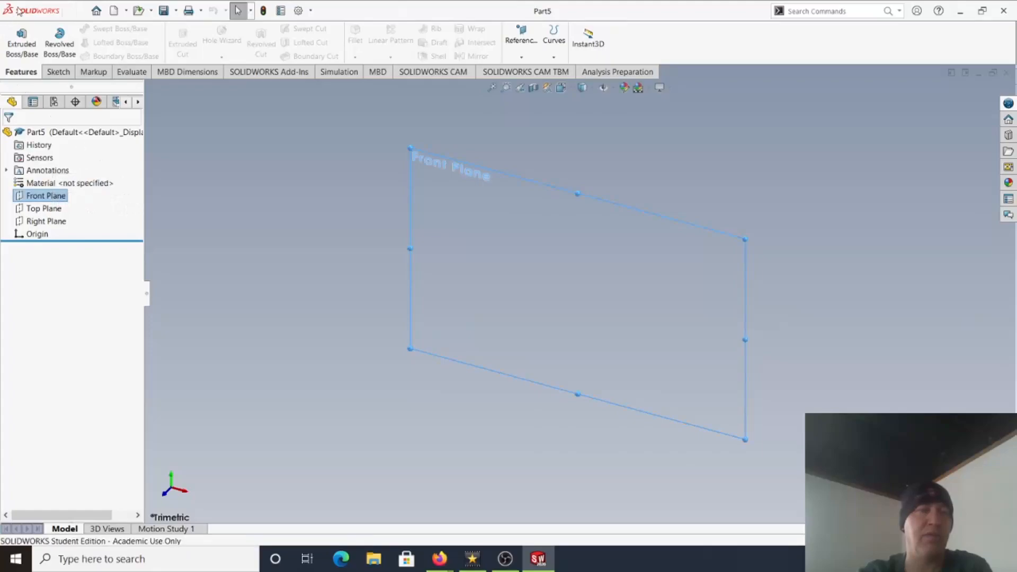
pyautogui.click(57, 72)
pyautogui.click(99, 42)
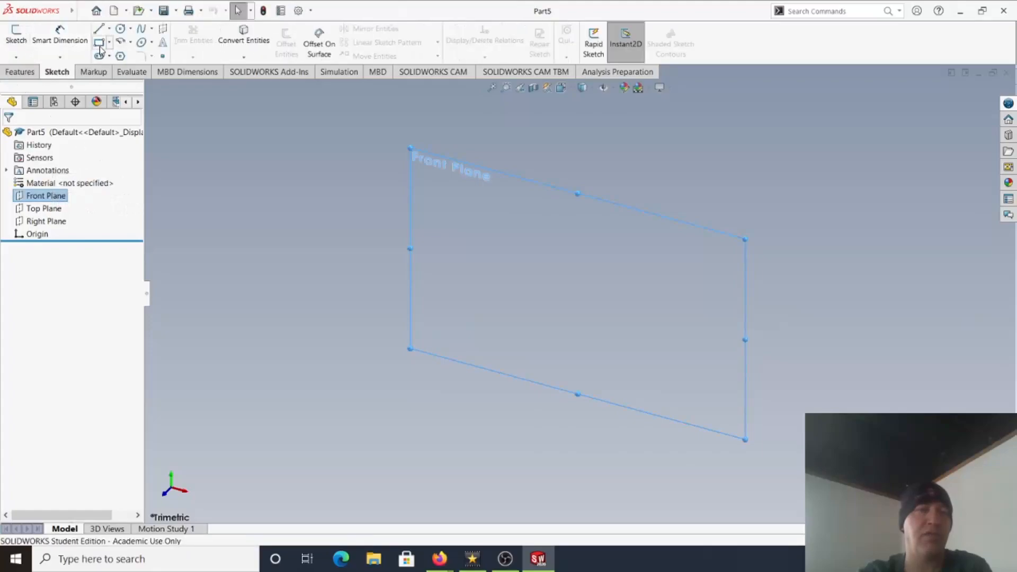
pyautogui.click(581, 294)
pyautogui.click(903, 354)
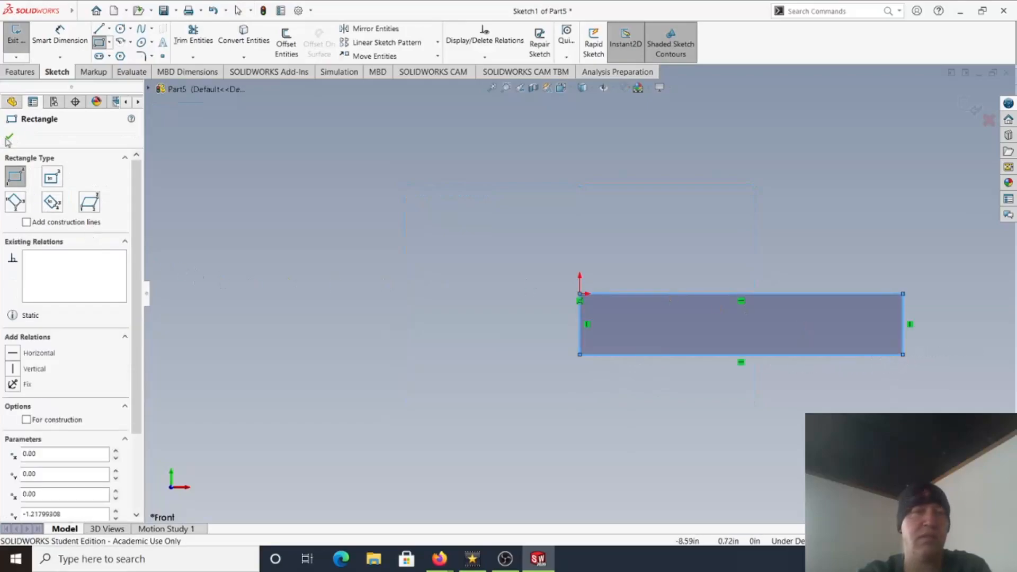
# Dimension the distance between the rectangle's upper and lower edges as 1 in
pyautogui.click(60, 36)
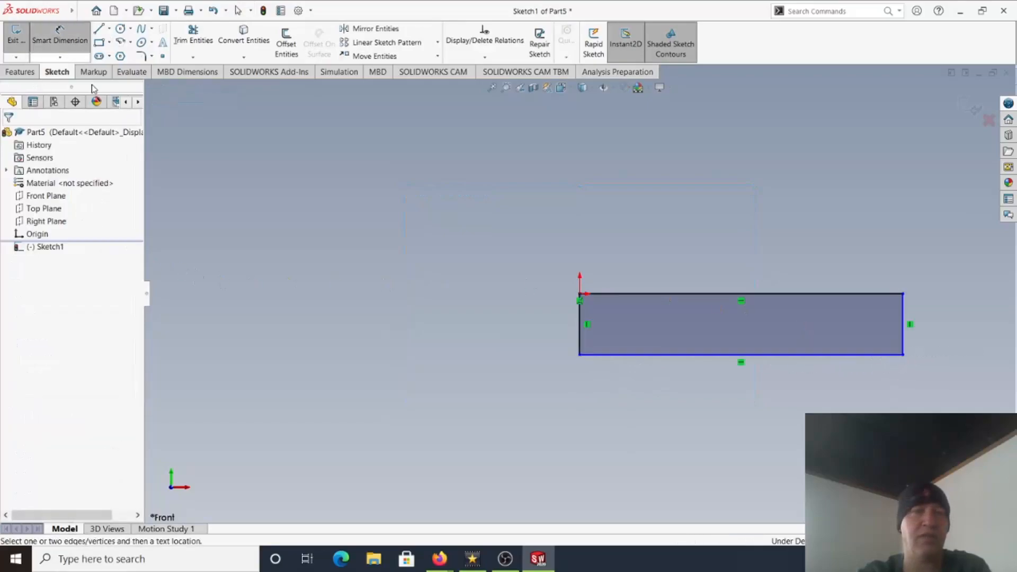
pyautogui.click(608, 362)
pyautogui.click(613, 293)
pyautogui.click(483, 330)
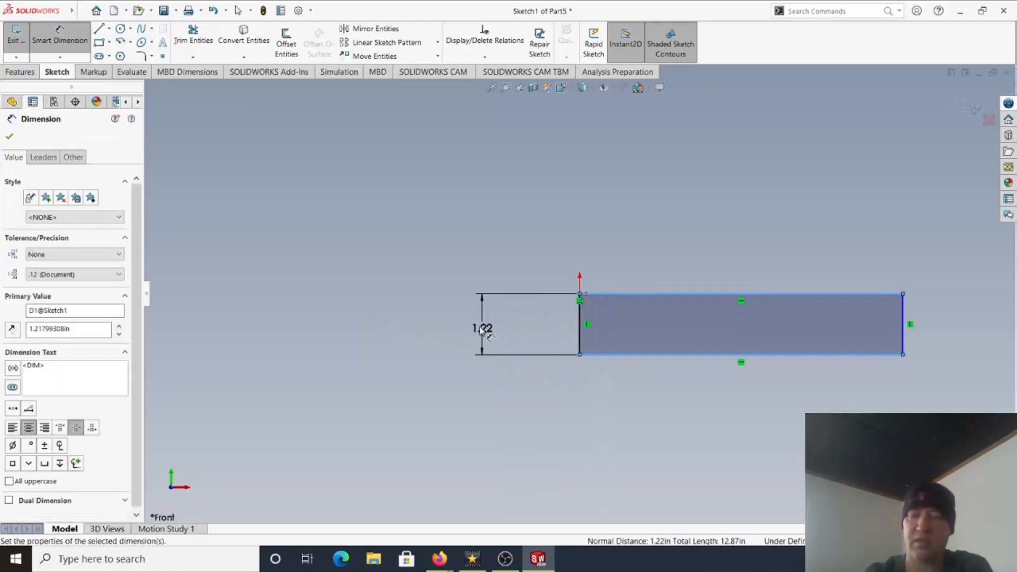
pyautogui.write('1')
pyautogui.press('Return')
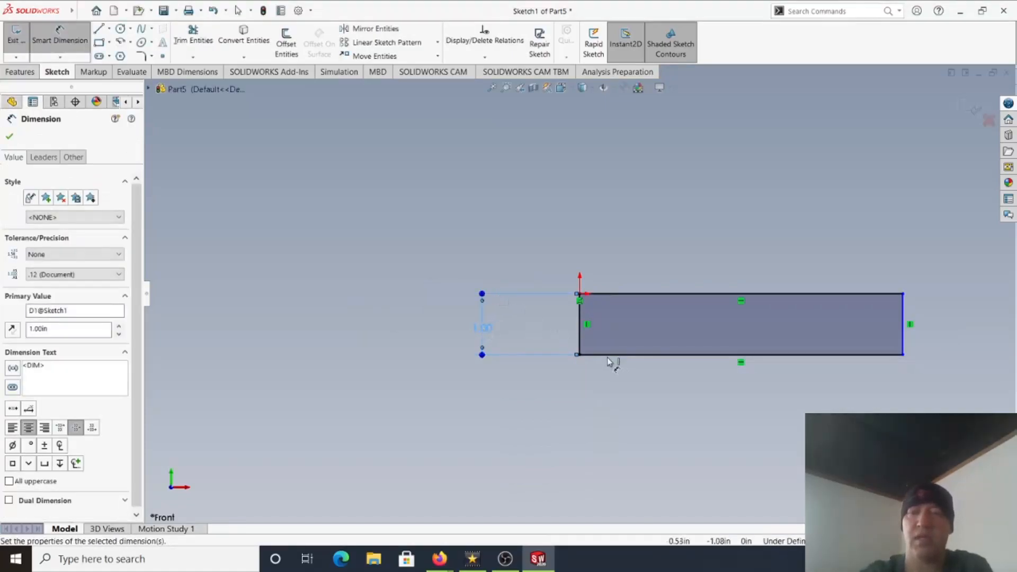
# Dimension the rectangle's width between its two vertical edges as 20 in
pyautogui.click(902, 332)
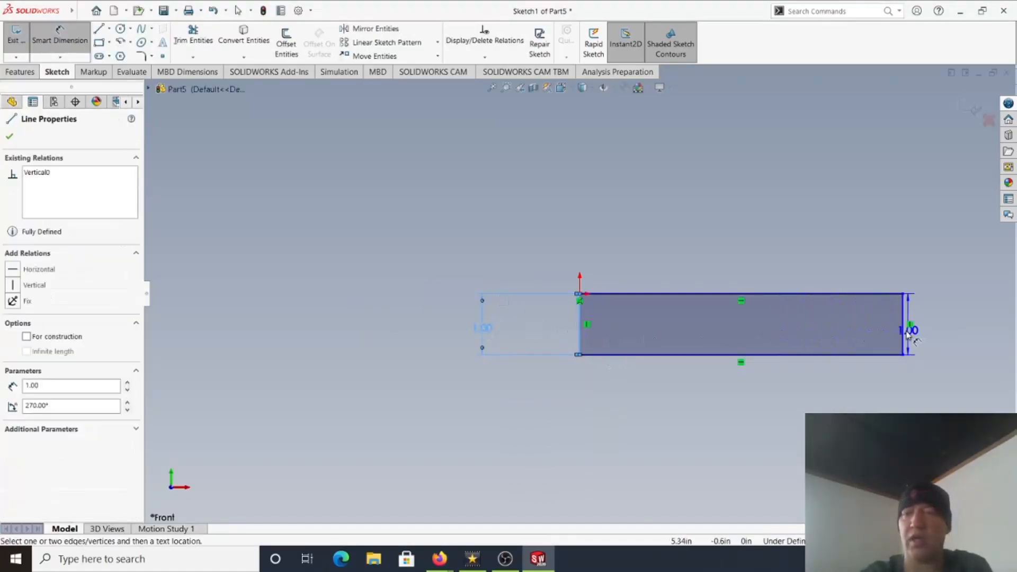
pyautogui.click(904, 336)
pyautogui.click(743, 248)
pyautogui.write('20')
pyautogui.press('Return')
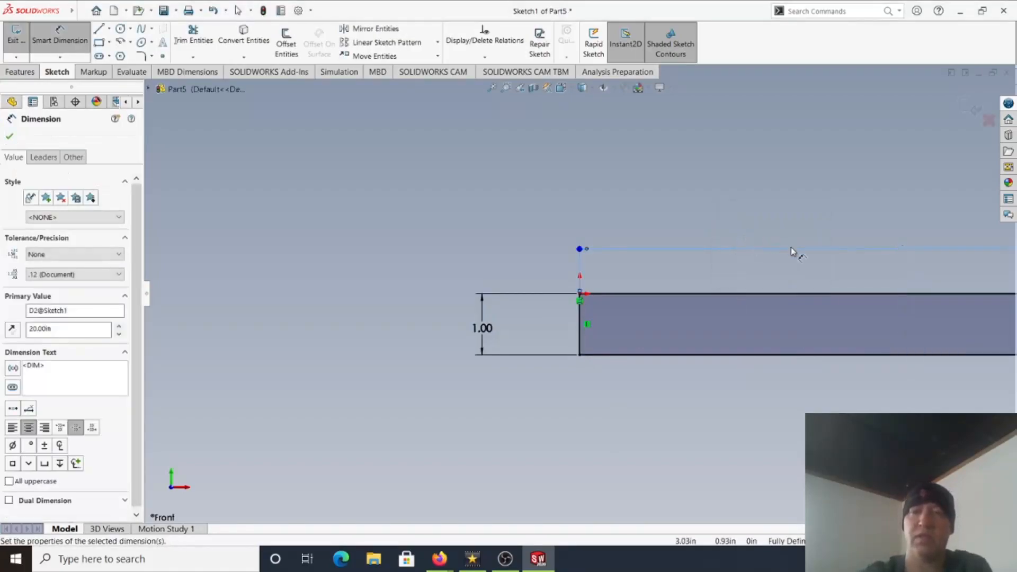
pyautogui.scroll(4, 861, 281)
pyautogui.scroll(-4, 743, 291)
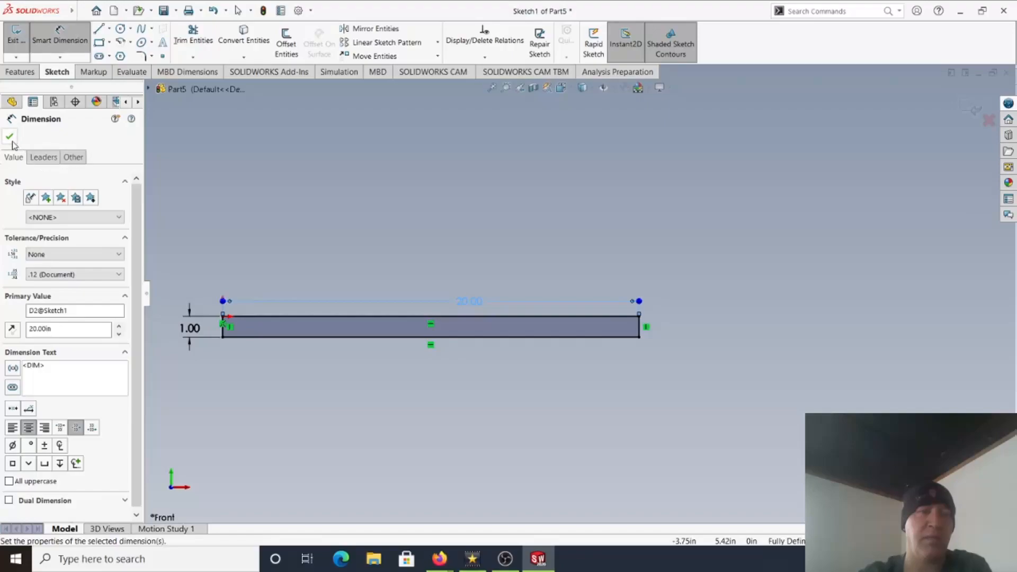
pyautogui.click(10, 137)
# Extrude the 20 x 1 in rectangle as a blind boss 20 in deep
pyautogui.moveTo(388, 264)
pyautogui.mouseDown(button='middle')
pyautogui.moveTo(340, 278)
pyautogui.moveTo(341, 343)
pyautogui.mouseUp(button='middle')
pyautogui.click(22, 73)
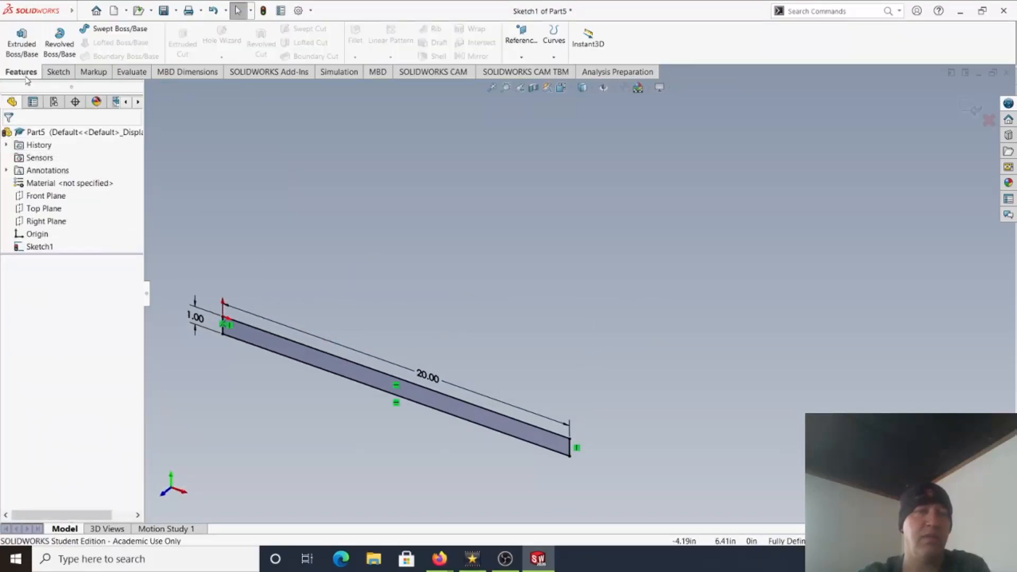
pyautogui.click(21, 40)
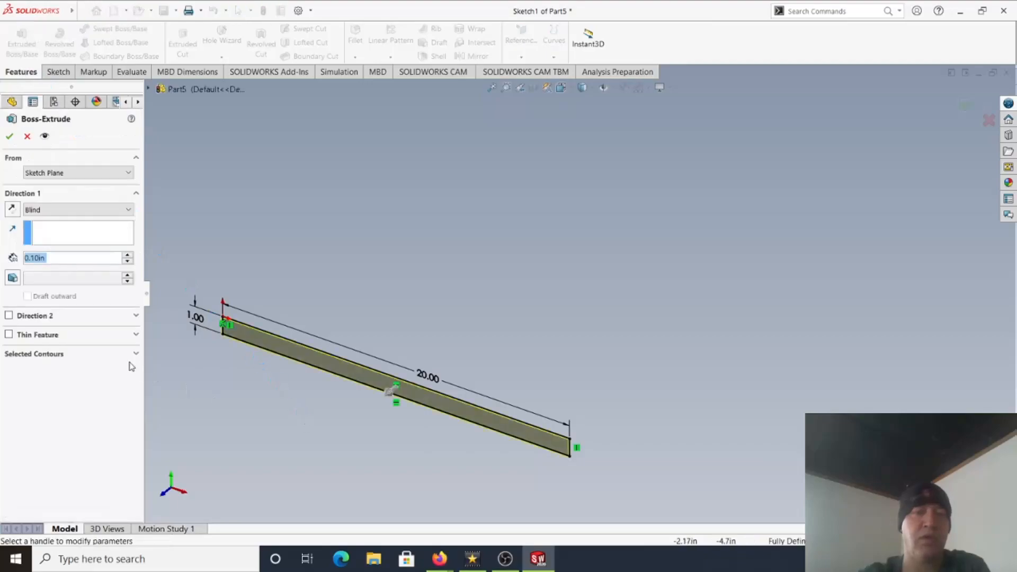
pyautogui.write('20')
pyautogui.press('Return')
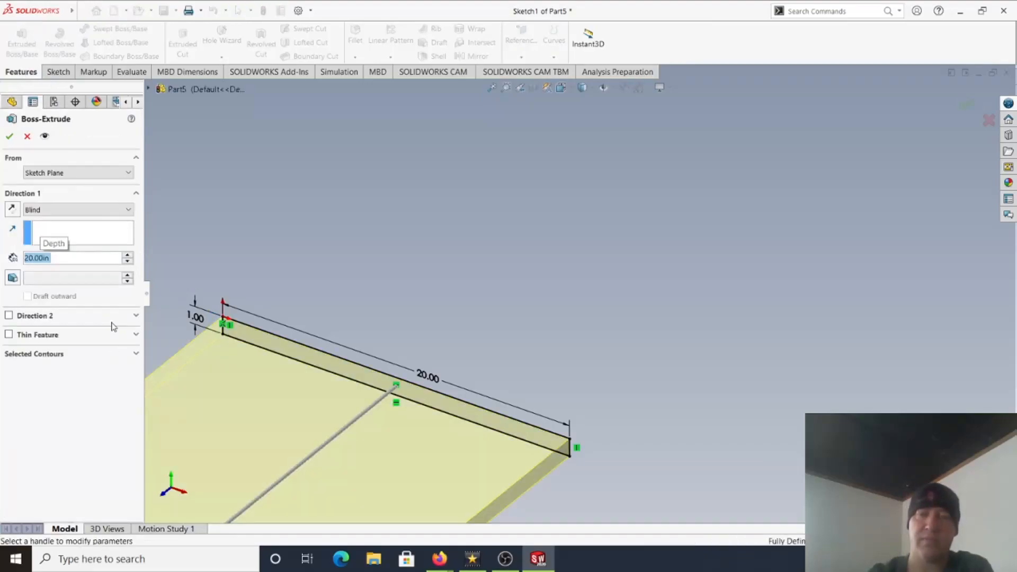
pyautogui.scroll(2, 446, 344)
pyautogui.scroll(-3, 469, 345)
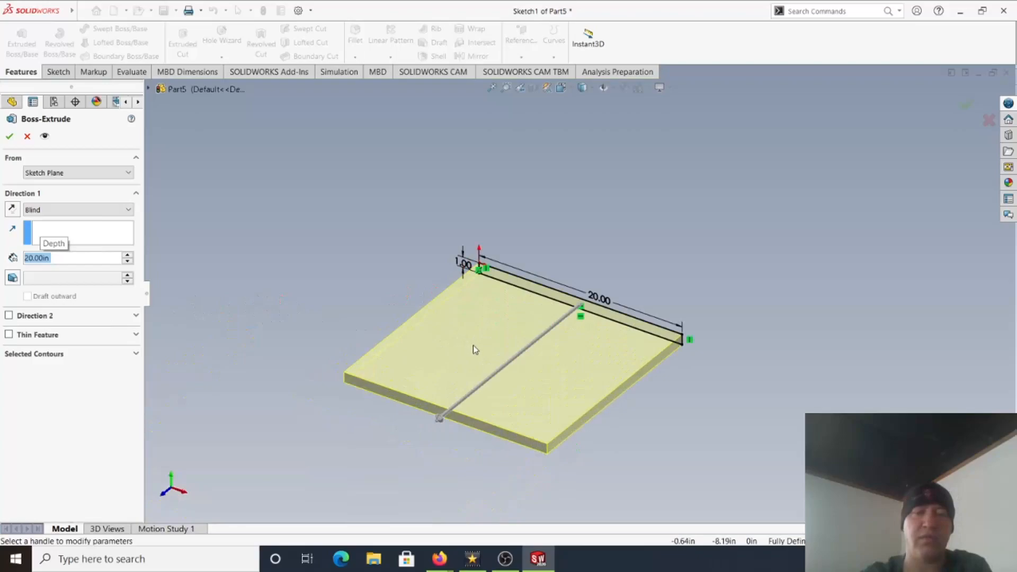
pyautogui.click(14, 138)
pyautogui.moveTo(738, 350); pyautogui.dragTo(614, 199, button='middle')
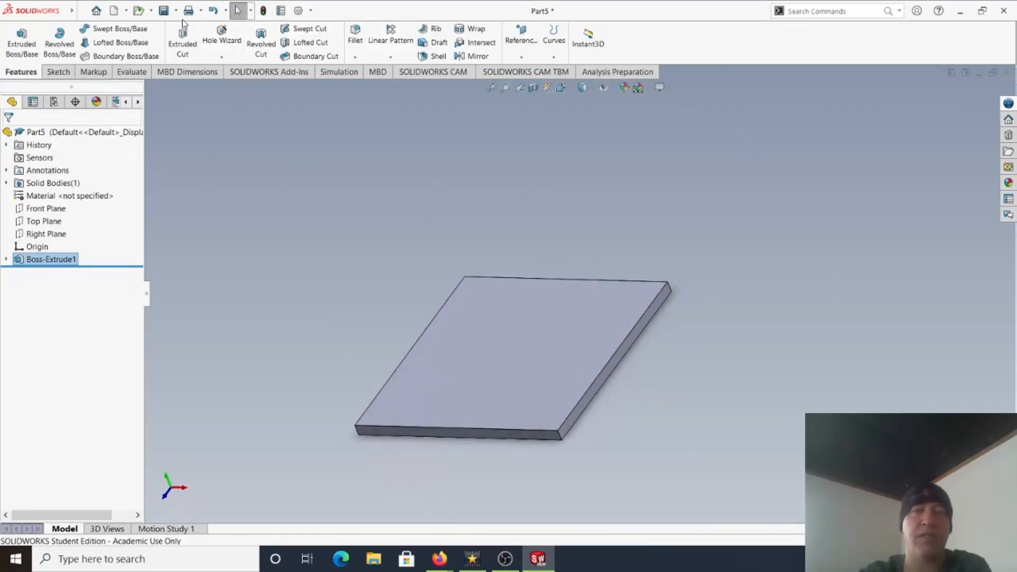
# Save the 20 x 20 in plate as "Base Plate" in the Tomestone folder and close the part
pyautogui.click(163, 15)
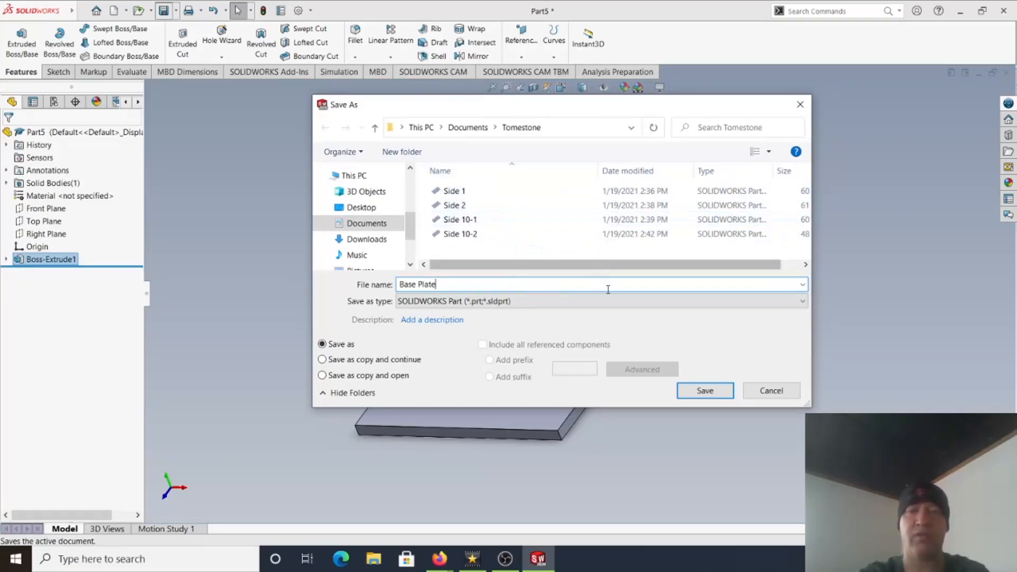
pyautogui.click(705, 391)
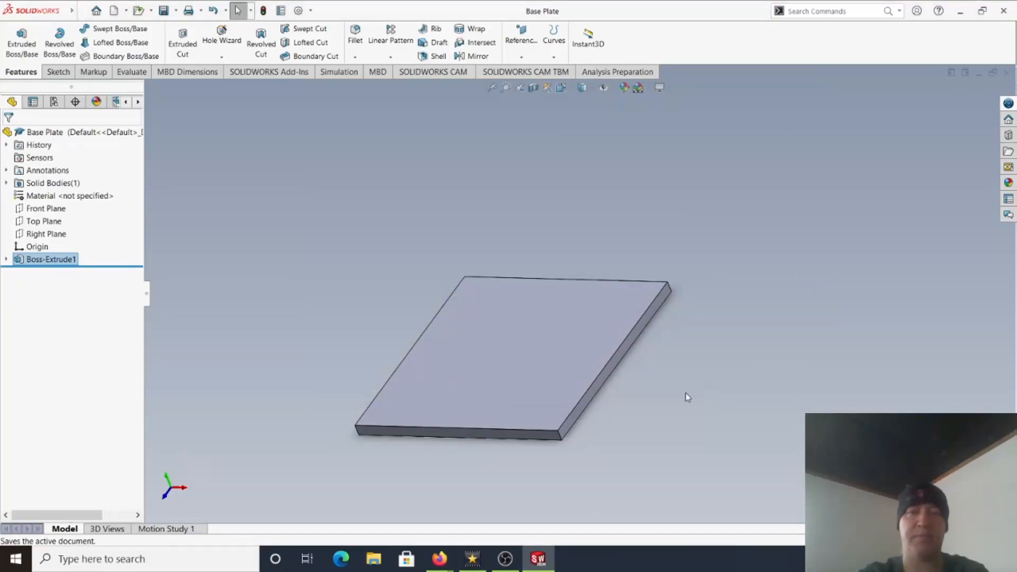
pyautogui.moveTo(420, 357)
pyautogui.mouseDown(button='middle')
pyautogui.moveTo(426, 293)
pyautogui.moveTo(375, 368)
pyautogui.moveTo(419, 344)
pyautogui.mouseUp(button='middle')
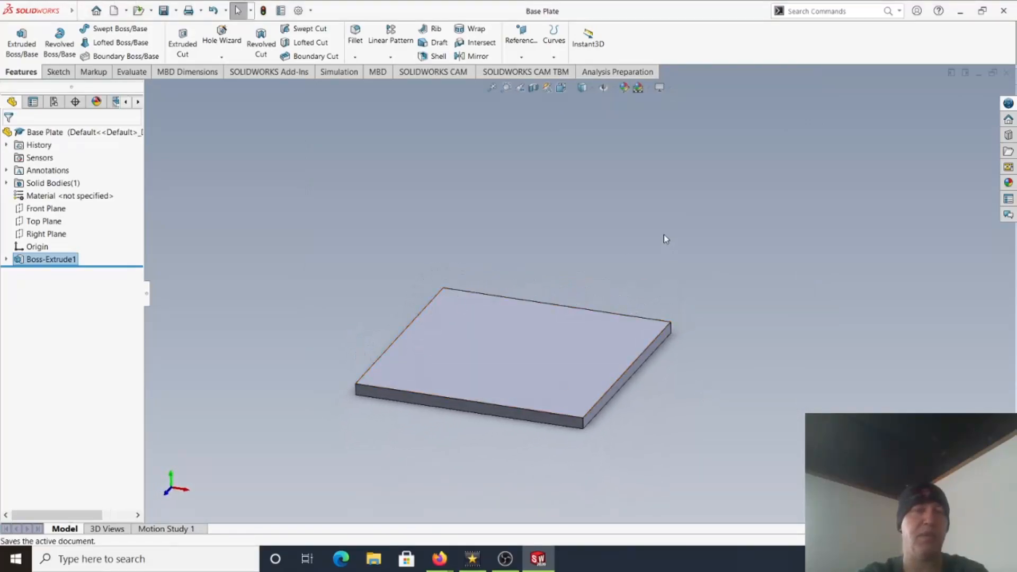
pyautogui.click(1007, 73)
# Create a new part document
pyautogui.click(103, 11)
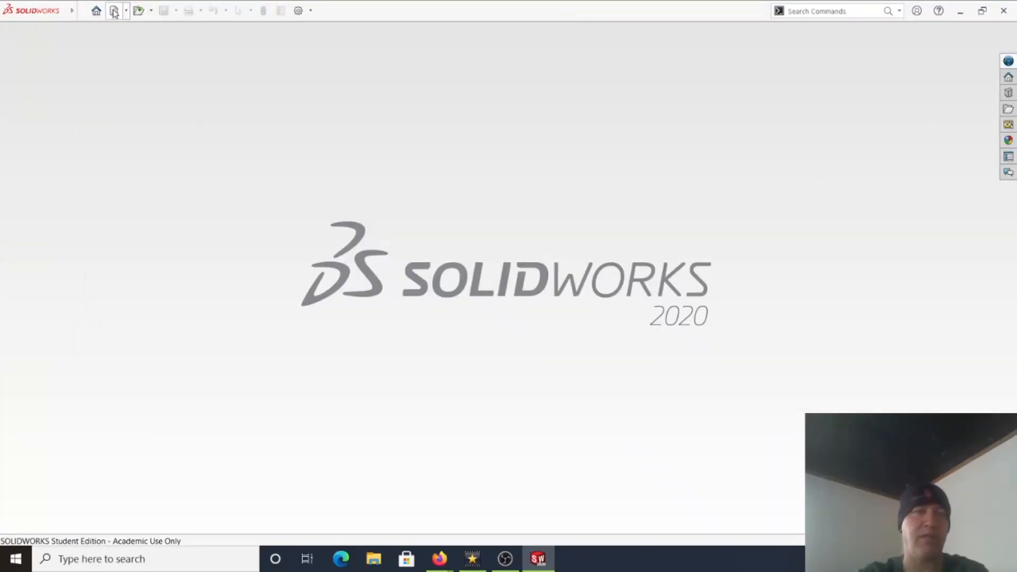
pyautogui.click(125, 12)
pyautogui.click(128, 25)
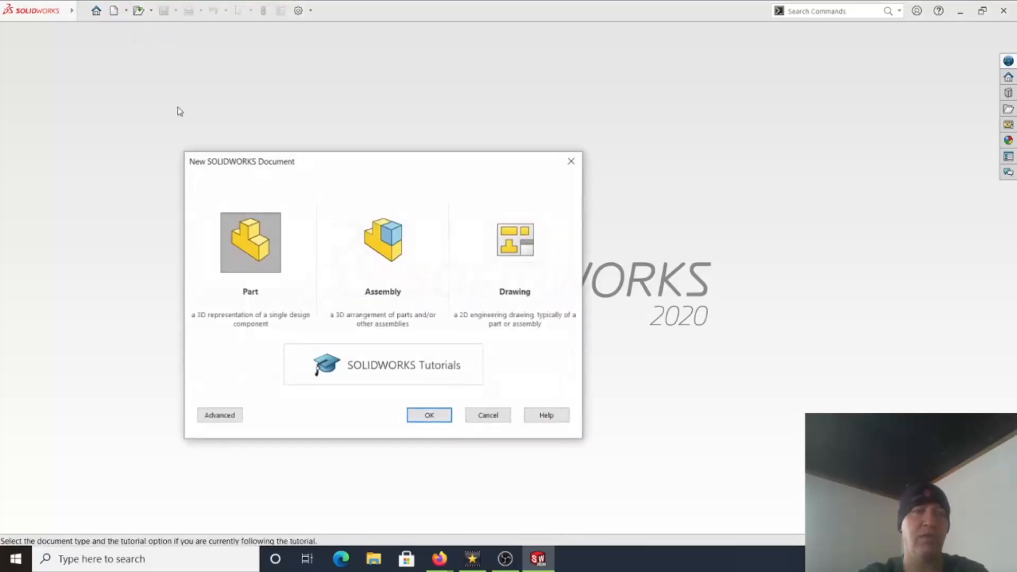
pyautogui.click(438, 420)
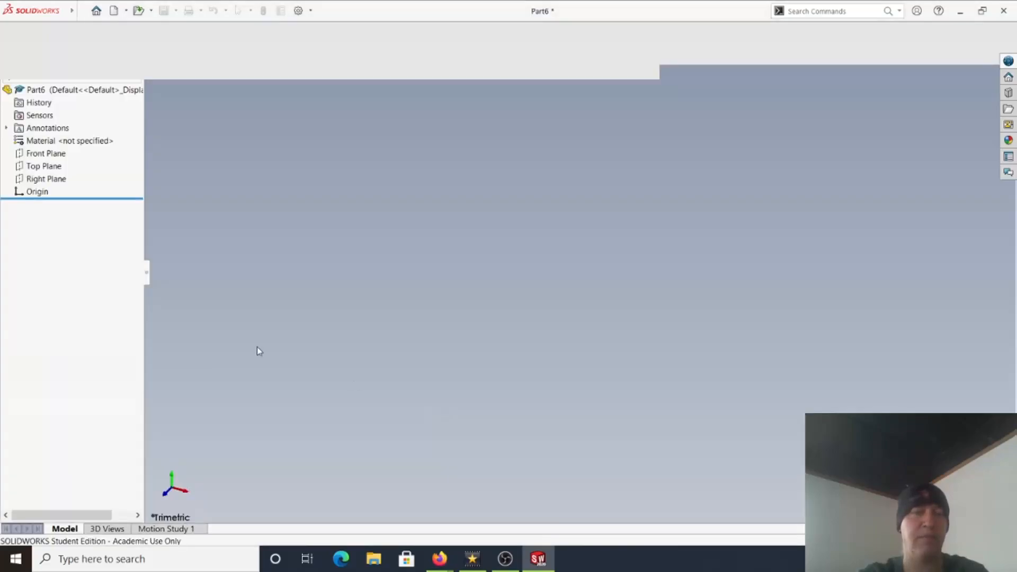
# Sketch a corner rectangle about 5 x 1.3 in on the Front Plane, starting at the origin and extending right and down
pyautogui.click(45, 196)
pyautogui.click(58, 72)
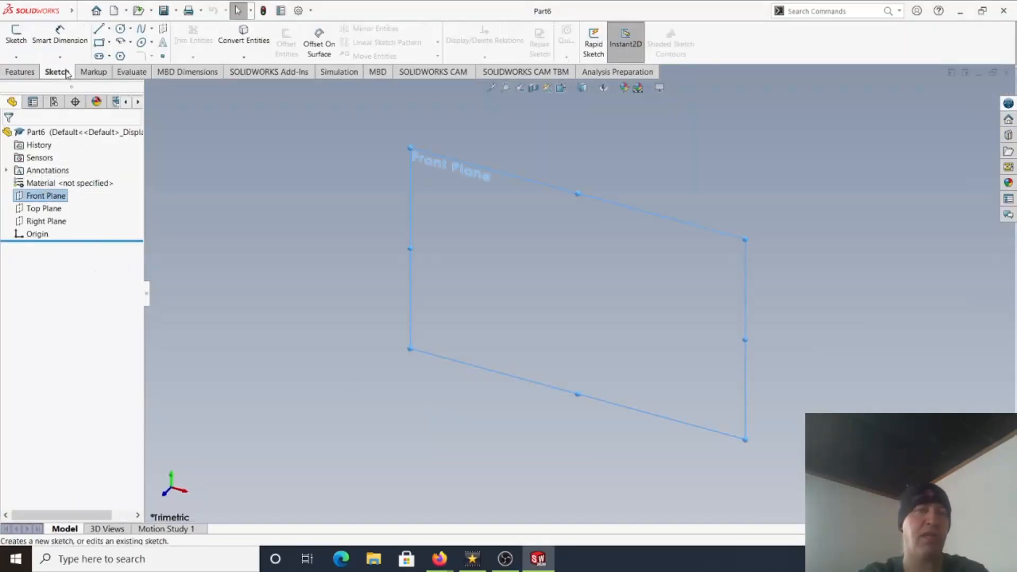
pyautogui.click(109, 42)
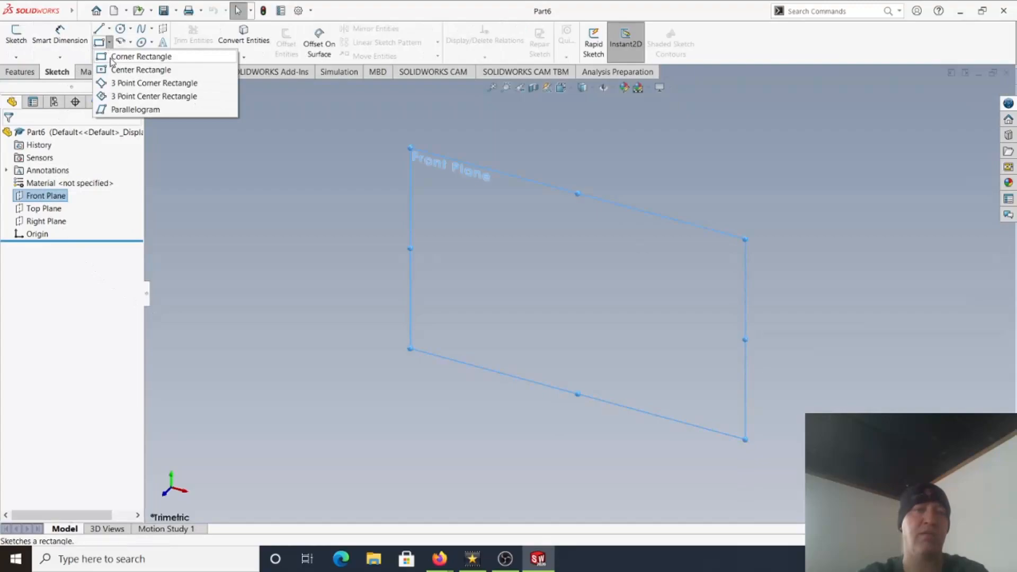
pyautogui.click(112, 57)
pyautogui.click(581, 294)
pyautogui.click(830, 359)
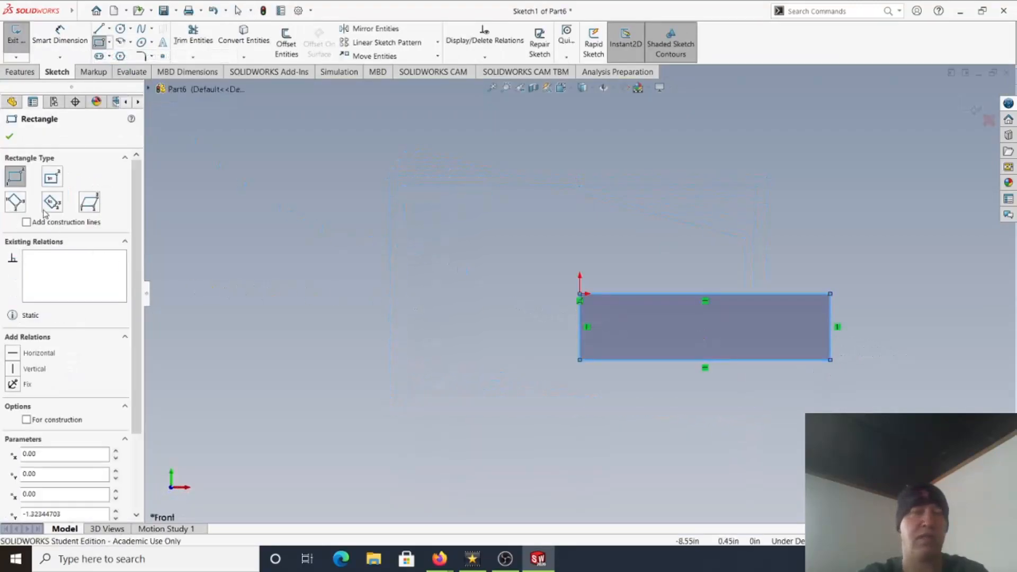
# Dimension the rectangle's width between its vertical edges as 20 in
pyautogui.click(60, 36)
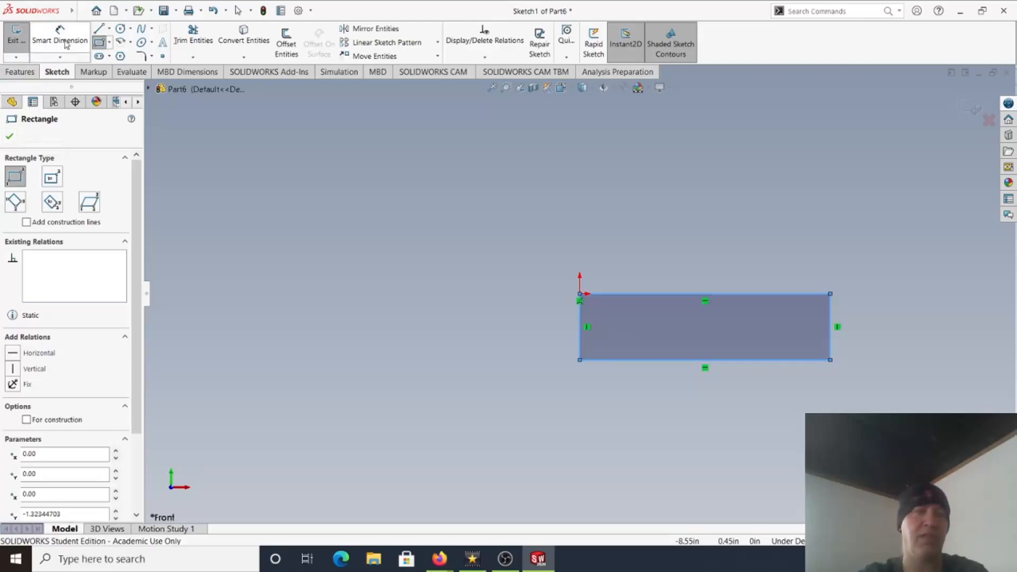
pyautogui.click(580, 343)
pyautogui.click(753, 294)
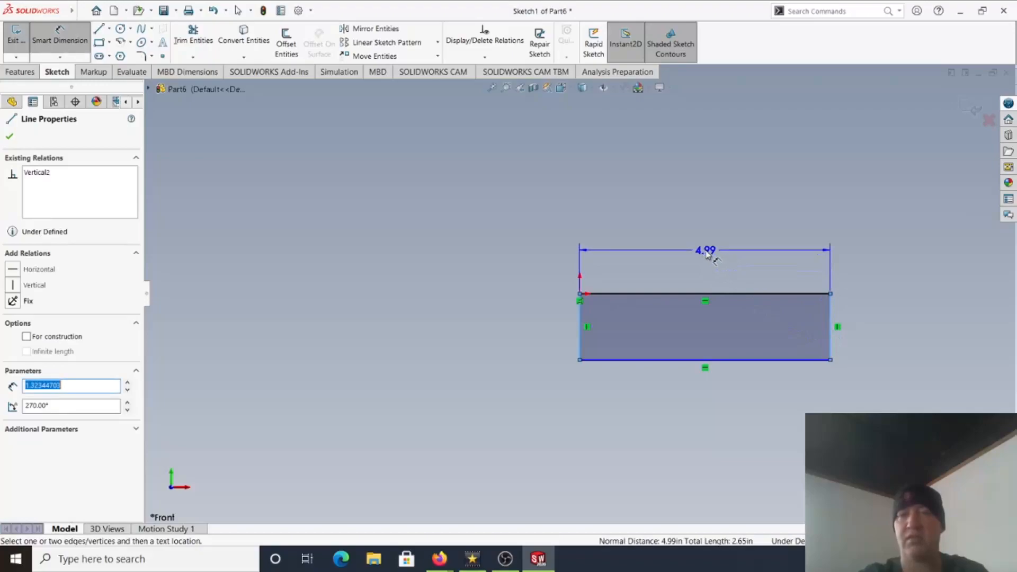
pyautogui.click(711, 249)
pyautogui.write('20')
pyautogui.press('Return')
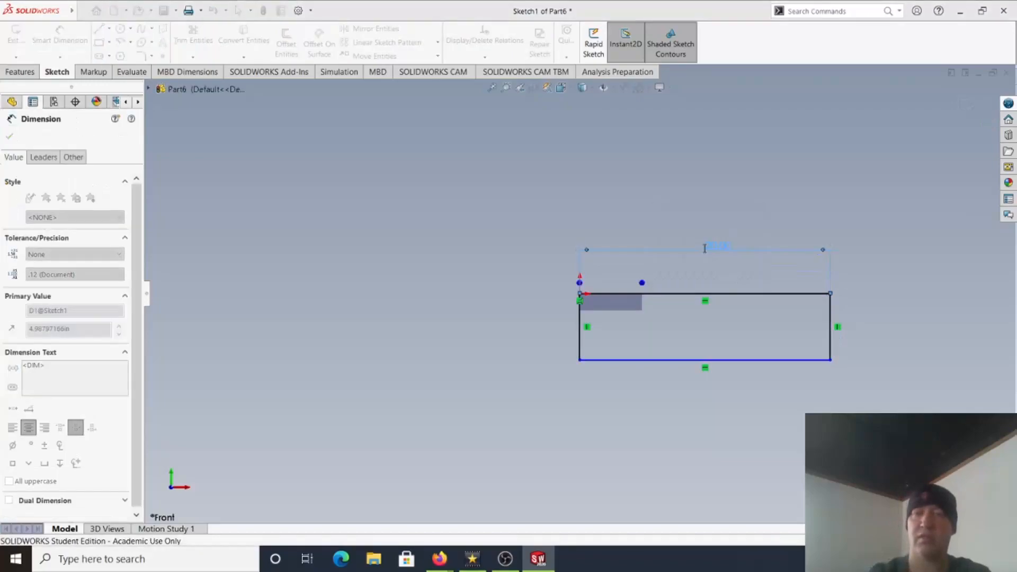
# Dimension the rectangle's height between its upper and lower edges as 1 in
pyautogui.click(666, 295)
pyautogui.click(638, 360)
pyautogui.click(503, 328)
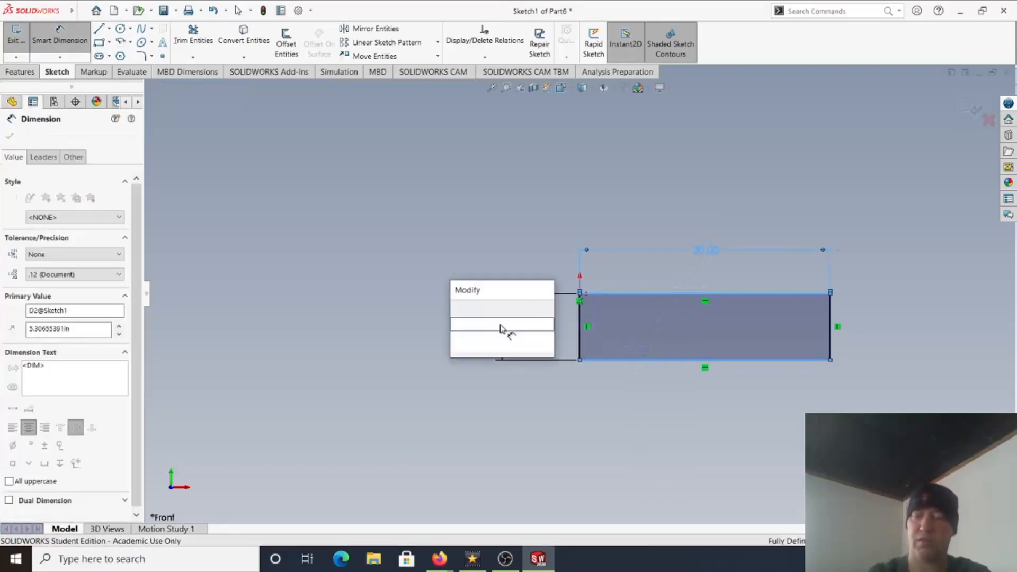
pyautogui.write('1')
pyautogui.press('Return')
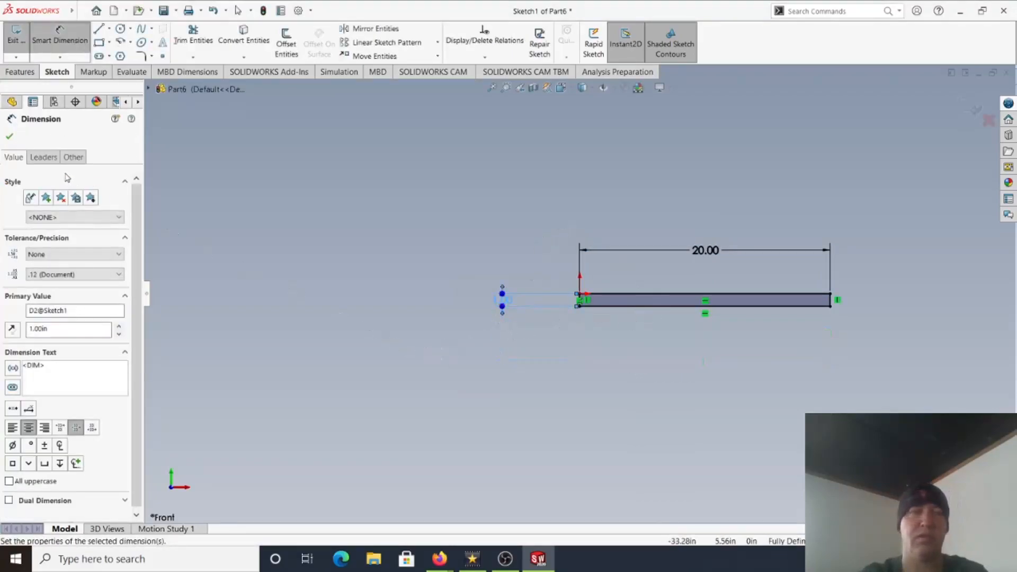
pyautogui.click(10, 137)
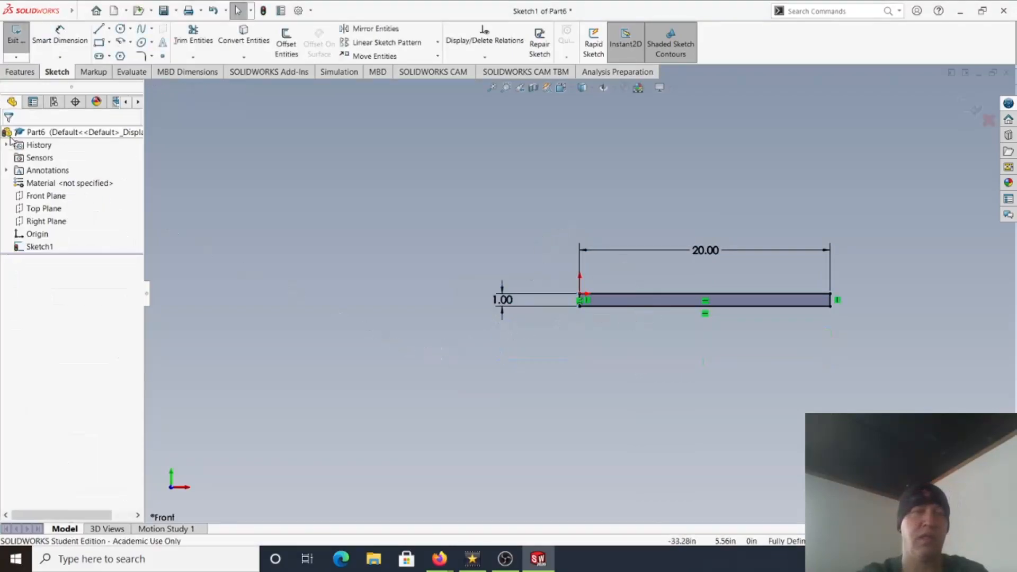
# Extrude the rectangle as a blind boss 20 in deep to form the second square plate
pyautogui.click(21, 72)
pyautogui.click(21, 43)
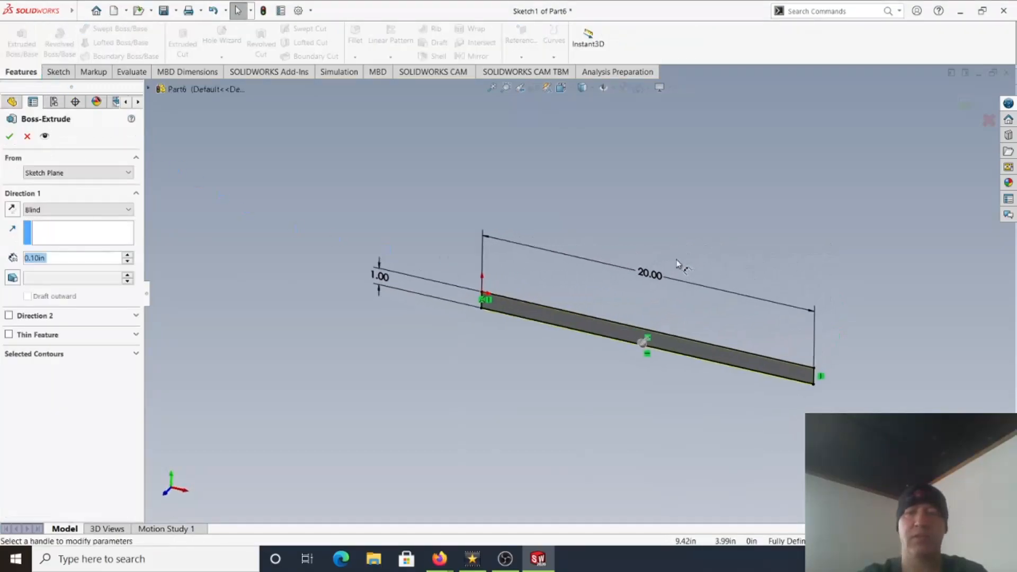
pyautogui.write('20')
pyautogui.press('Return')
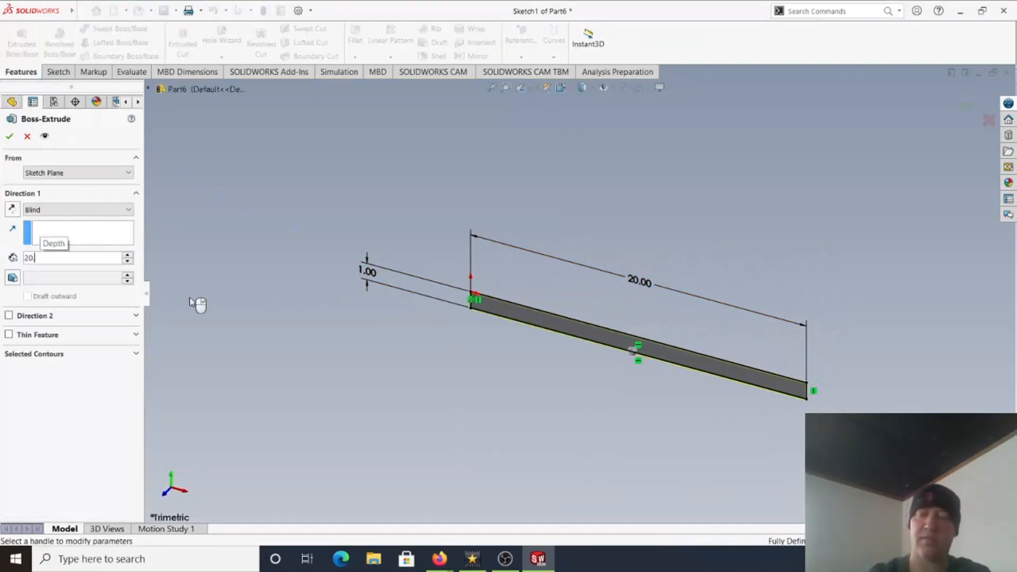
pyautogui.scroll(3, 301, 311)
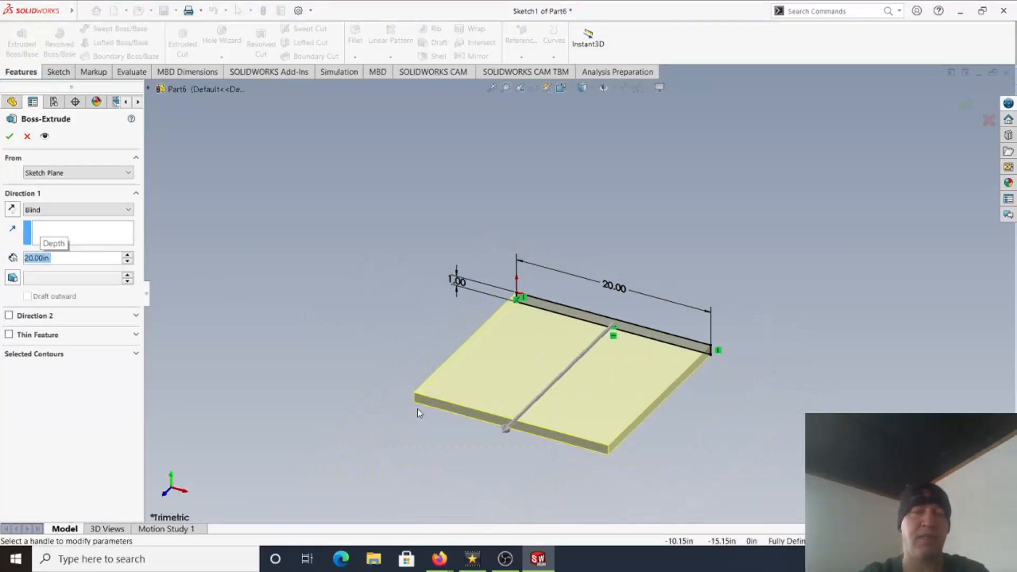
pyautogui.click(10, 137)
pyautogui.moveTo(752, 286); pyautogui.dragTo(783, 263, button='middle')
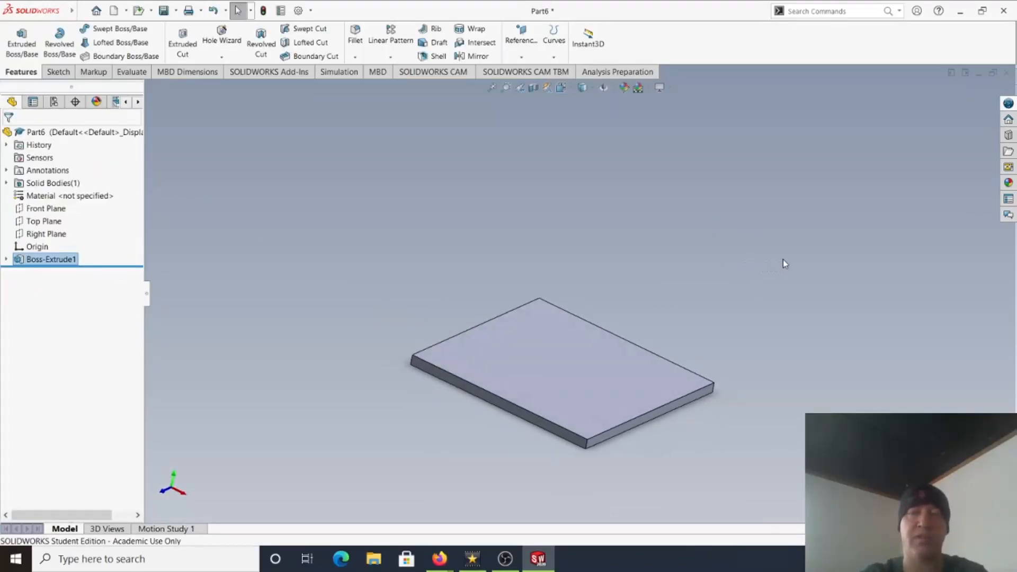
# Save the part as "top plate" in the Tomestone folder and close it
pyautogui.click(164, 11)
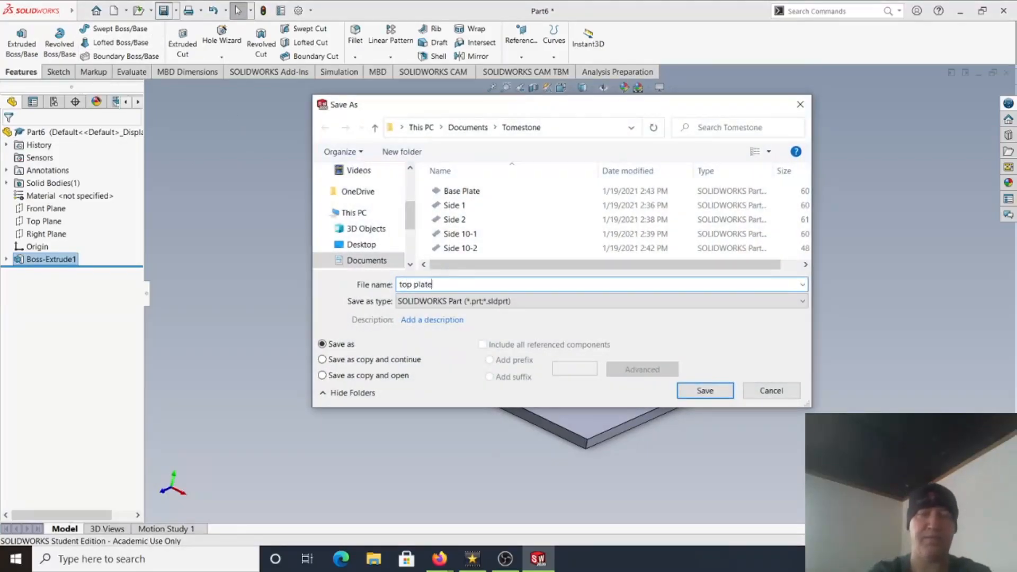
pyautogui.click(705, 391)
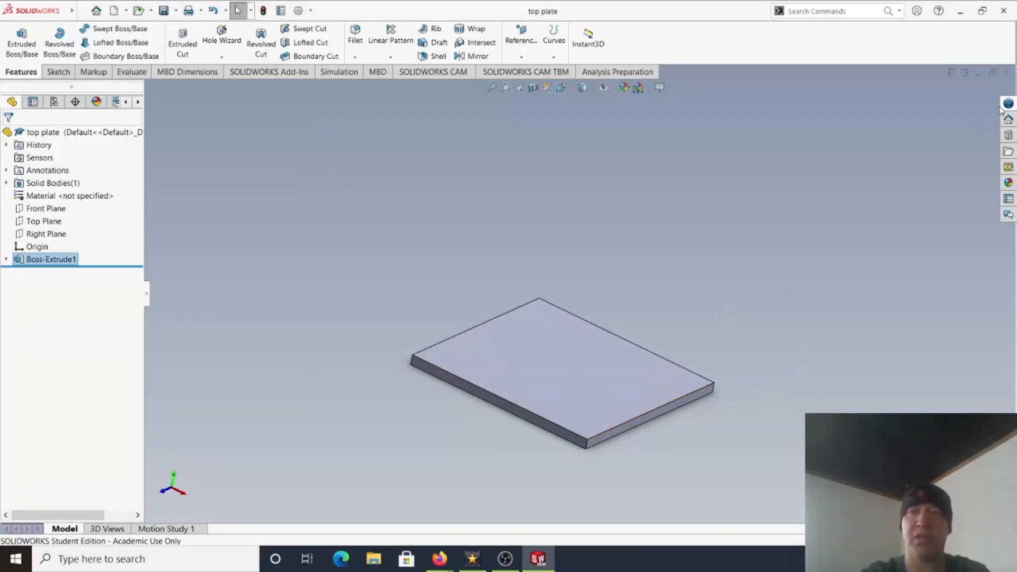
pyautogui.click(1006, 74)
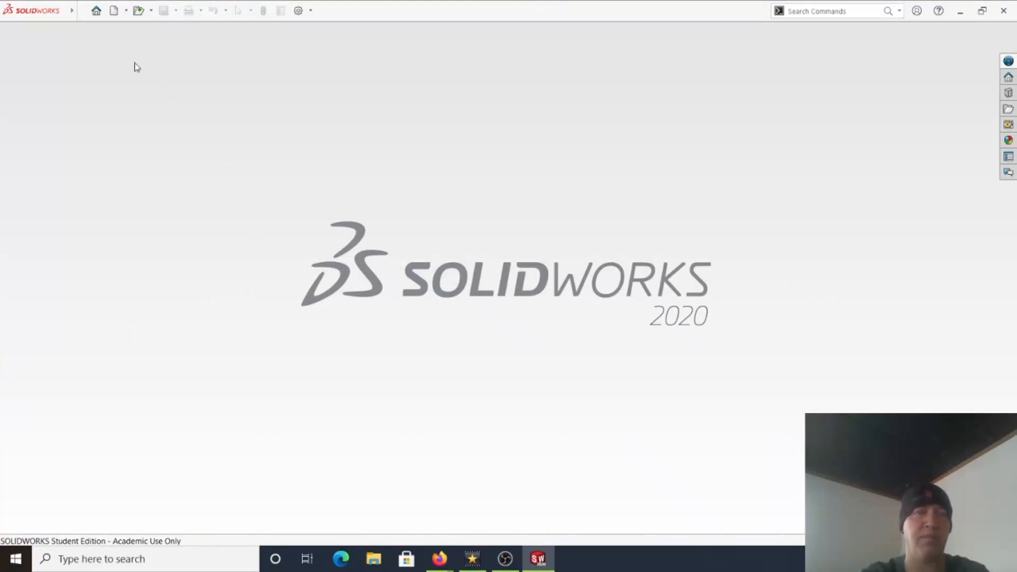
# Create a new assembly document
pyautogui.click(127, 12)
pyautogui.click(131, 31)
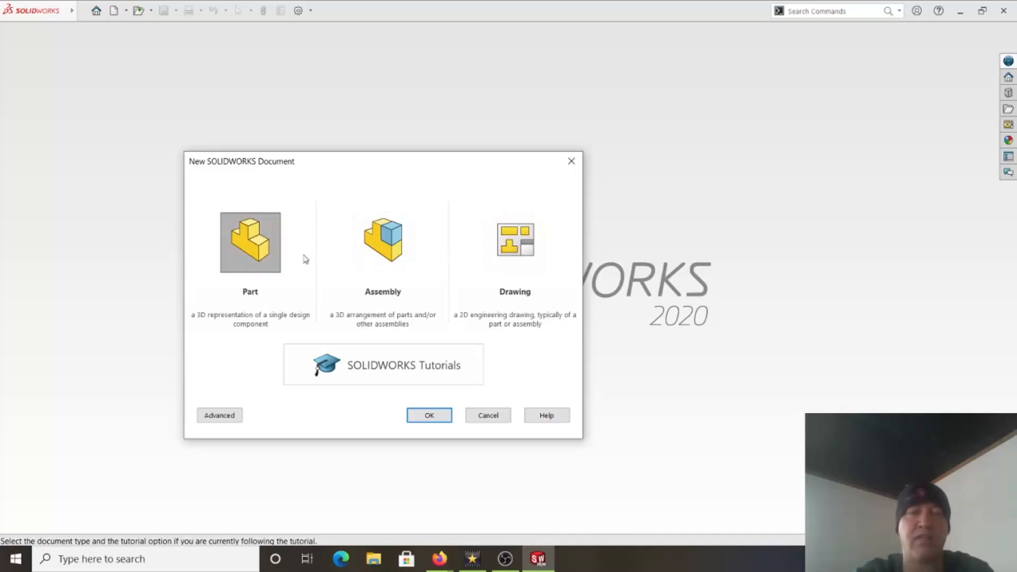
pyautogui.click(381, 254)
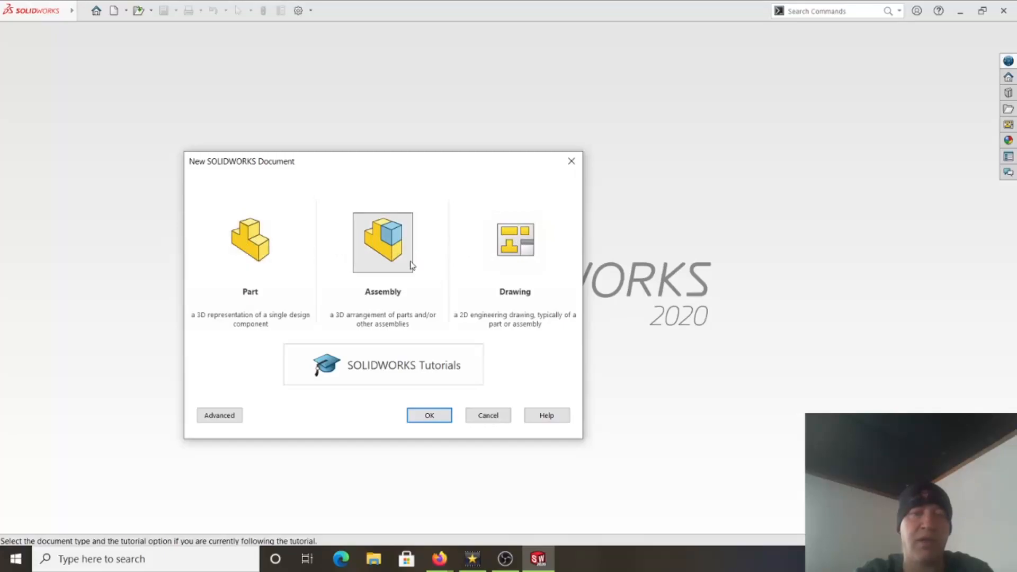
pyautogui.click(428, 421)
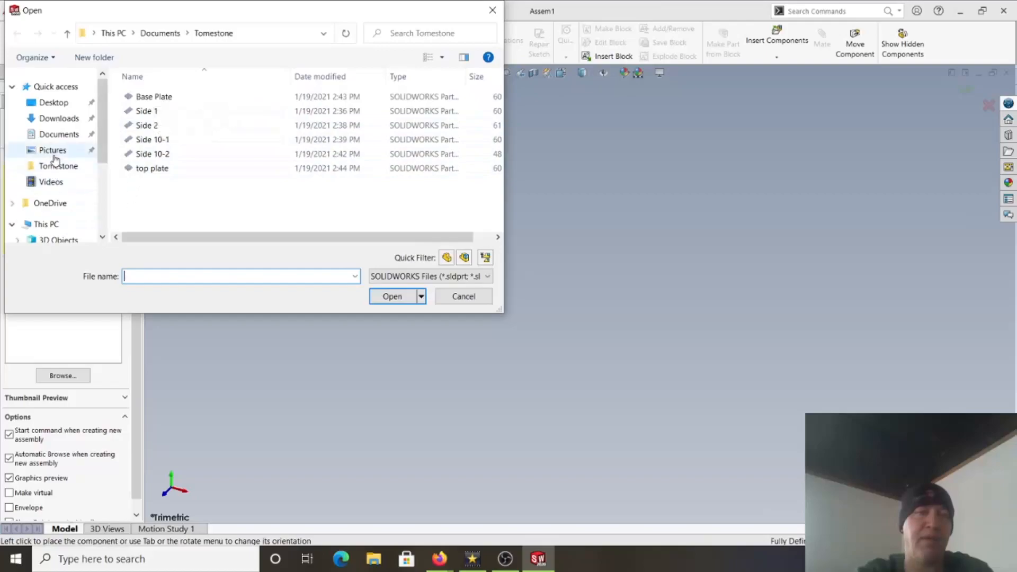
# Insert the Base Plate part from the Tomestone folder and place it in the assembly as the first component
pyautogui.click(58, 135)
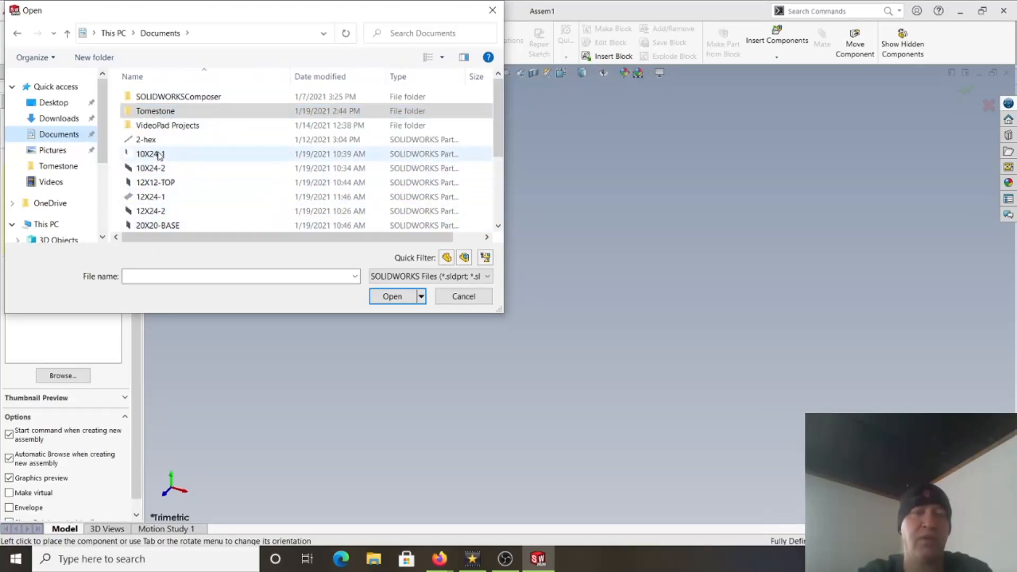
pyautogui.click(157, 112)
pyautogui.doubleClick(158, 113)
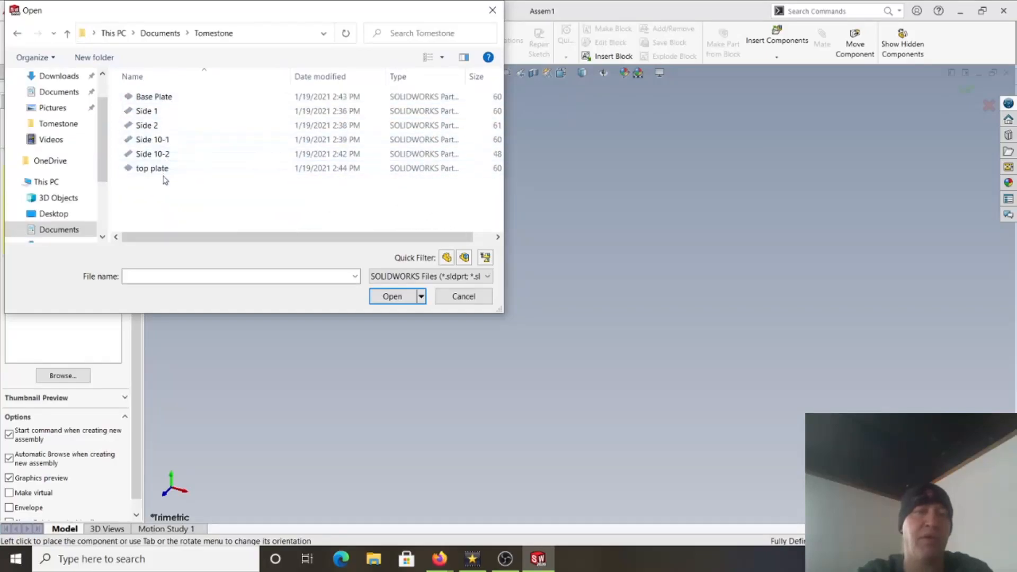
pyautogui.click(161, 96)
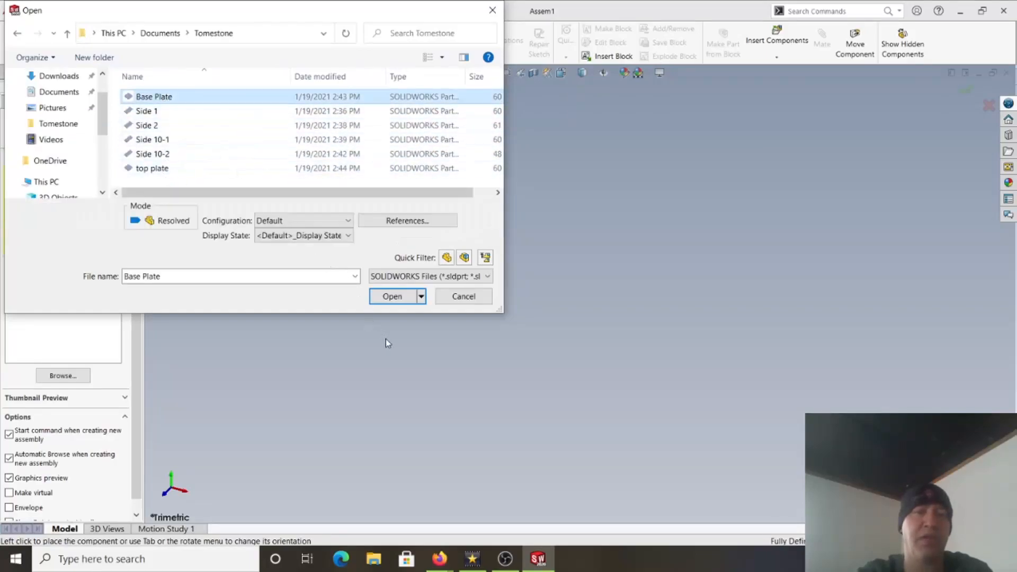
pyautogui.click(392, 297)
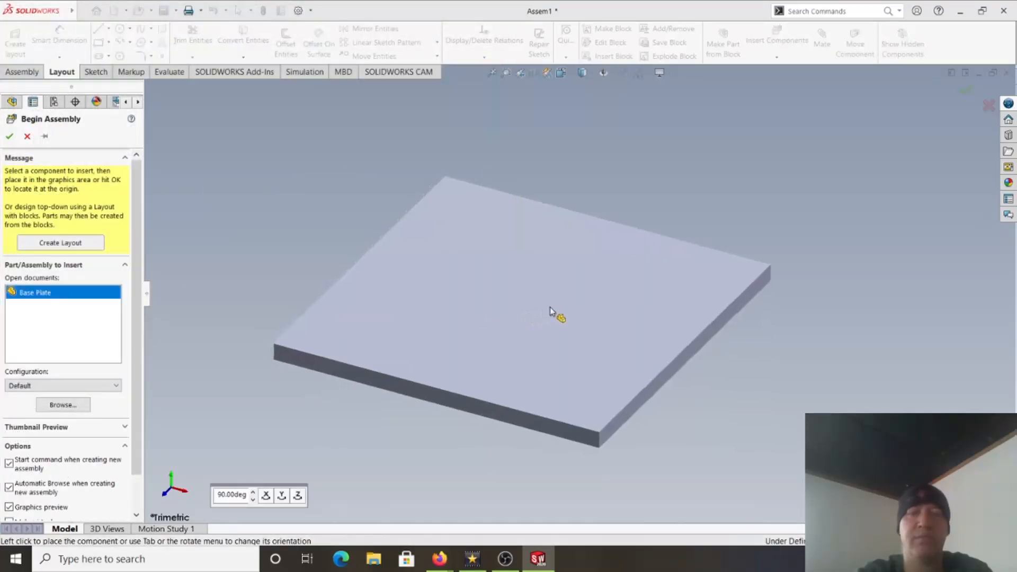
pyautogui.click(607, 284)
pyautogui.scroll(4, 616, 304)
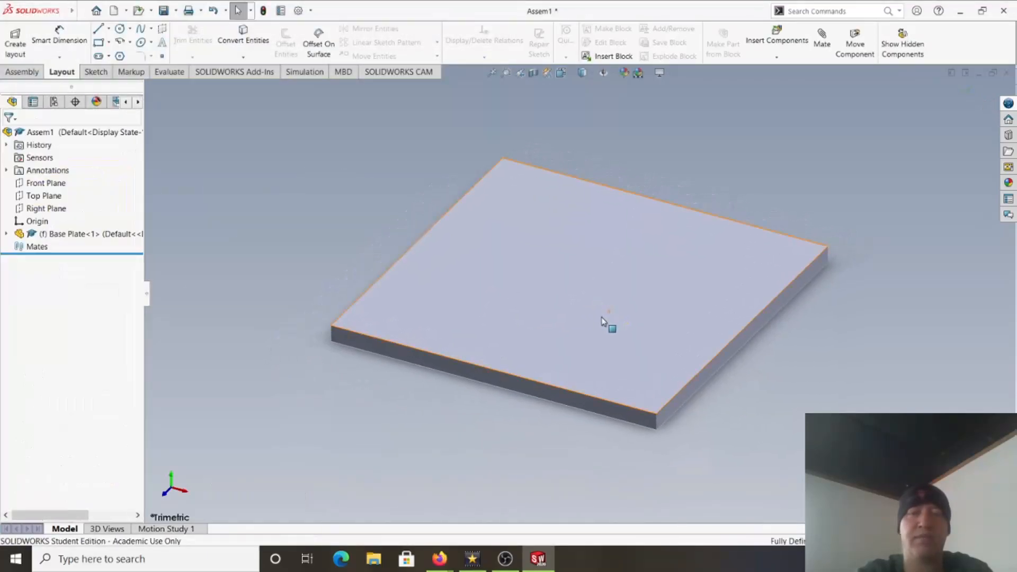
pyautogui.moveTo(608, 322); pyautogui.dragTo(556, 310, button='middle')
pyautogui.scroll(1, 584, 301)
pyautogui.scroll(-3, 583, 301)
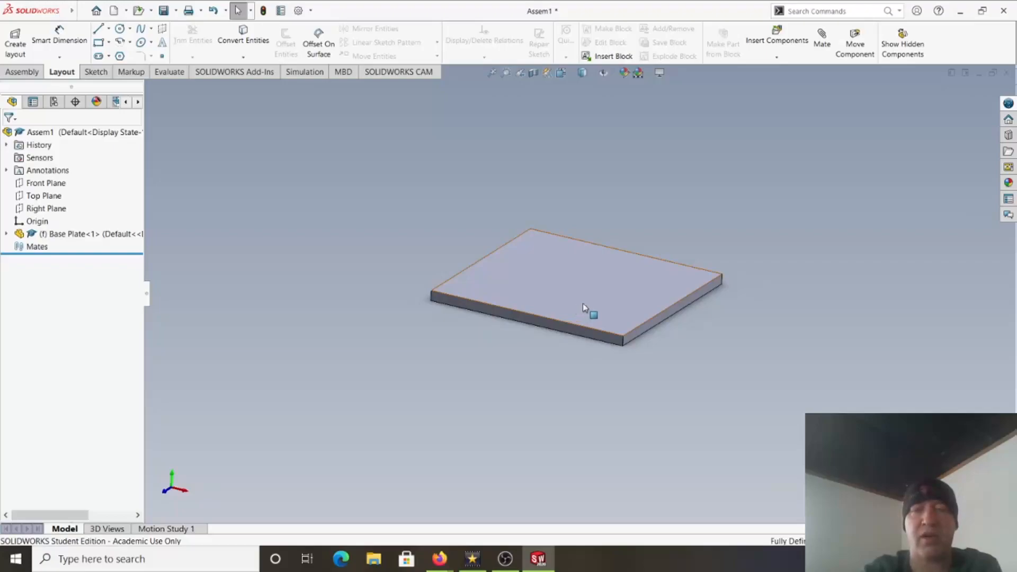
# Select the assembly's Top Plane and enlarge its displayed boundary on all sides so it extends around the base plate
pyautogui.moveTo(588, 313)
pyautogui.mouseDown(button='middle')
pyautogui.moveTo(581, 289)
pyautogui.moveTo(564, 298)
pyautogui.moveTo(587, 295)
pyautogui.moveTo(559, 297)
pyautogui.mouseUp(button='middle')
pyautogui.click(577, 287)
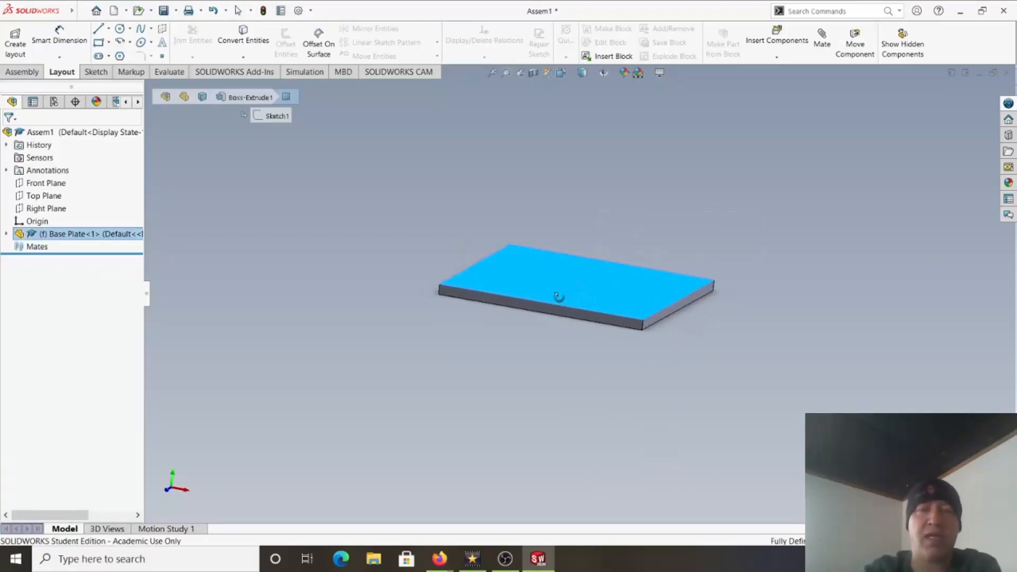
pyautogui.click(32, 197)
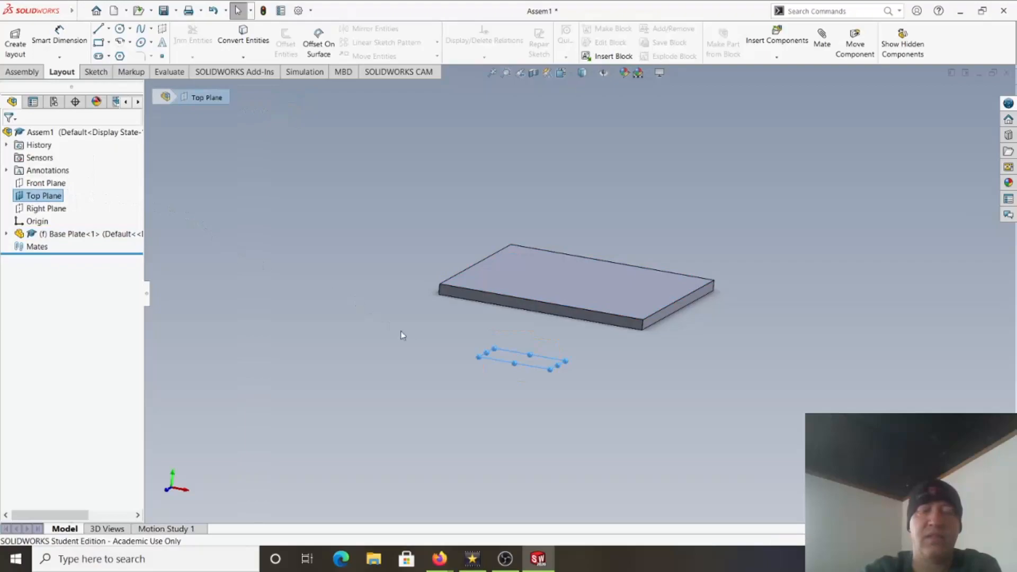
pyautogui.moveTo(594, 371); pyautogui.dragTo(869, 391)
pyautogui.moveTo(644, 389); pyautogui.dragTo(487, 476)
pyautogui.moveTo(664, 373); pyautogui.dragTo(705, 333)
pyautogui.moveTo(491, 350); pyautogui.dragTo(324, 318)
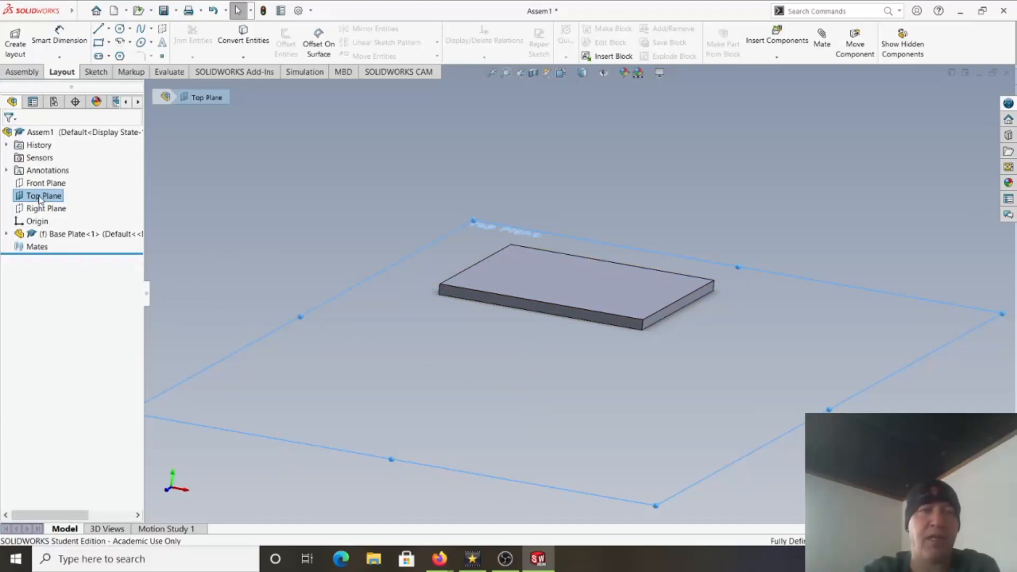
# Try to add a coincident mate between the assembly's Top Plane and the upper face of the base plate
pyautogui.click(22, 74)
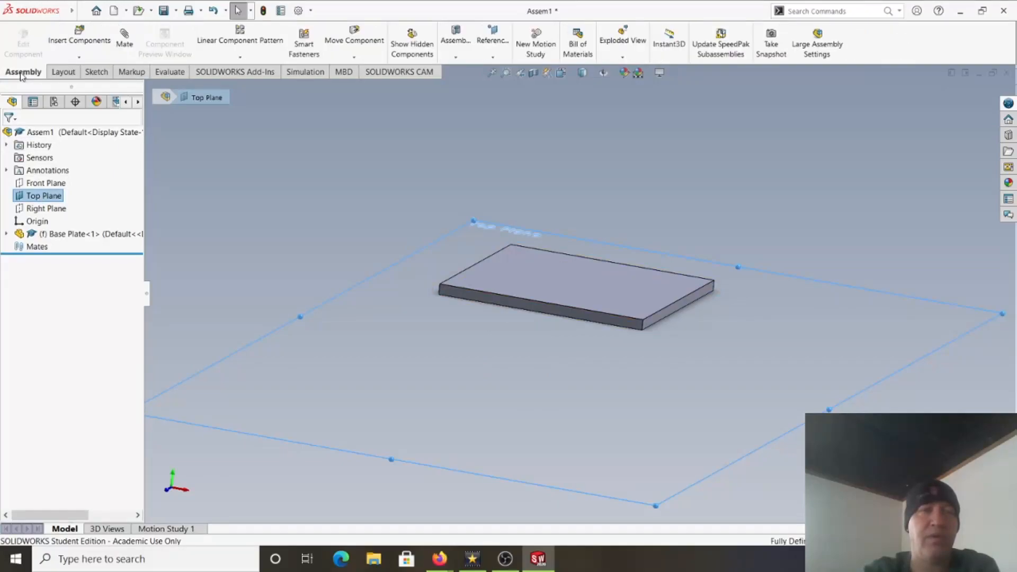
pyautogui.click(124, 39)
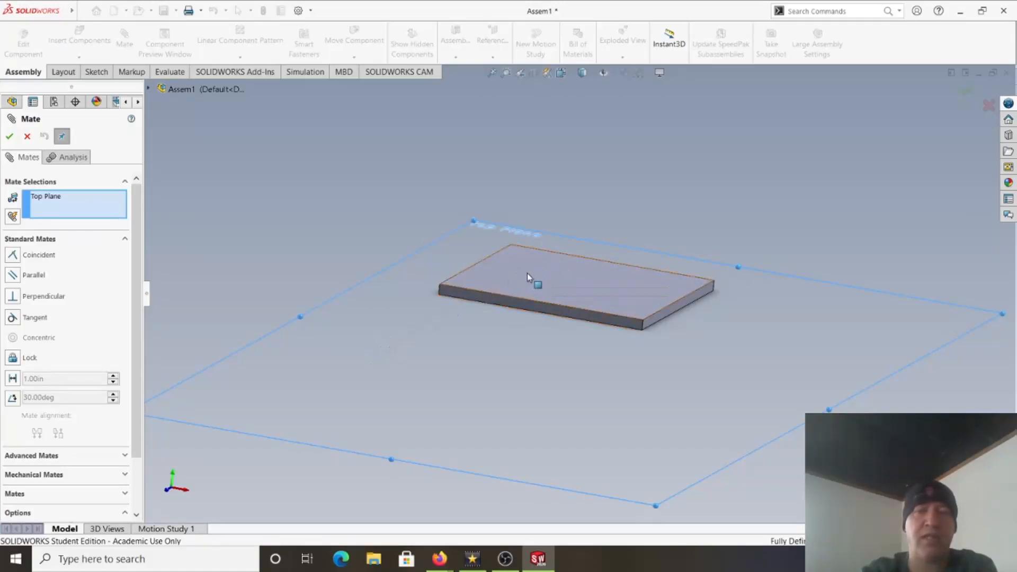
pyautogui.click(572, 290)
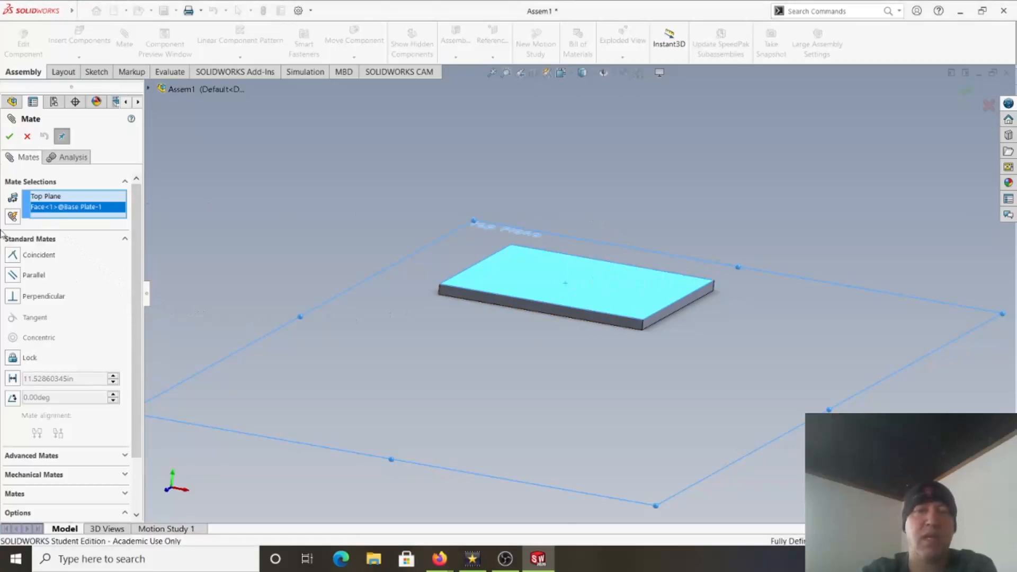
pyautogui.click(8, 137)
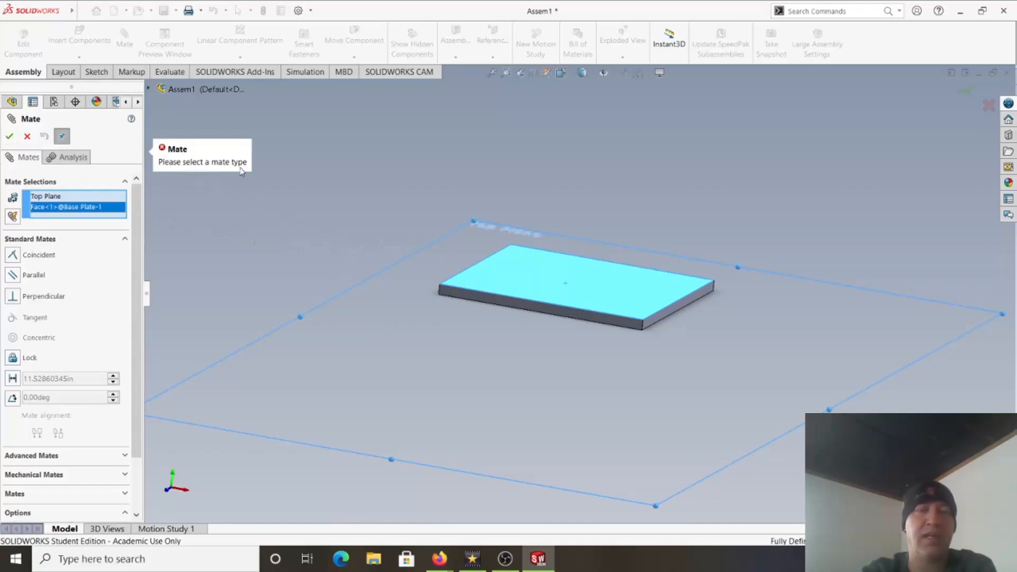
pyautogui.click(14, 256)
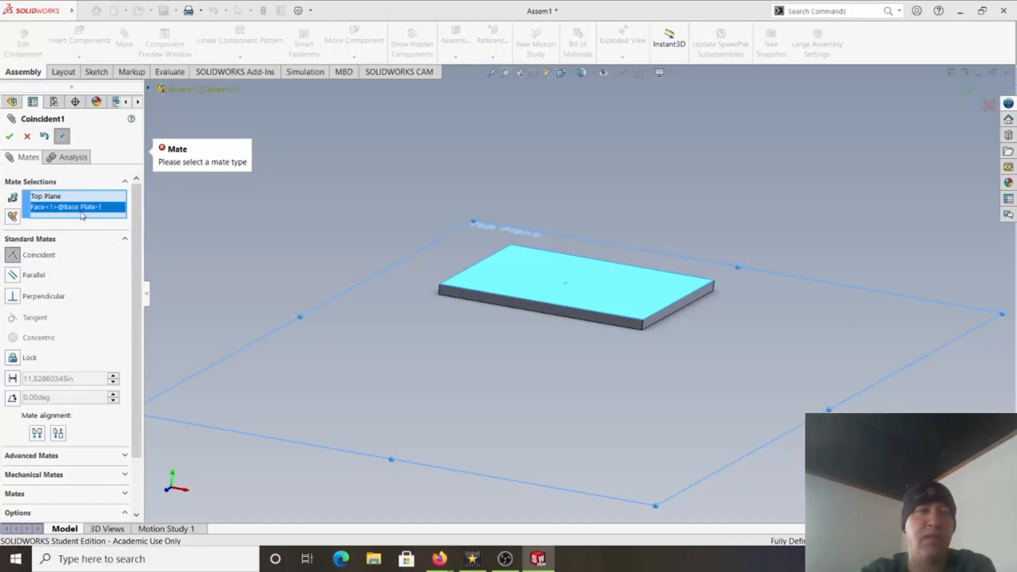
pyautogui.click(10, 136)
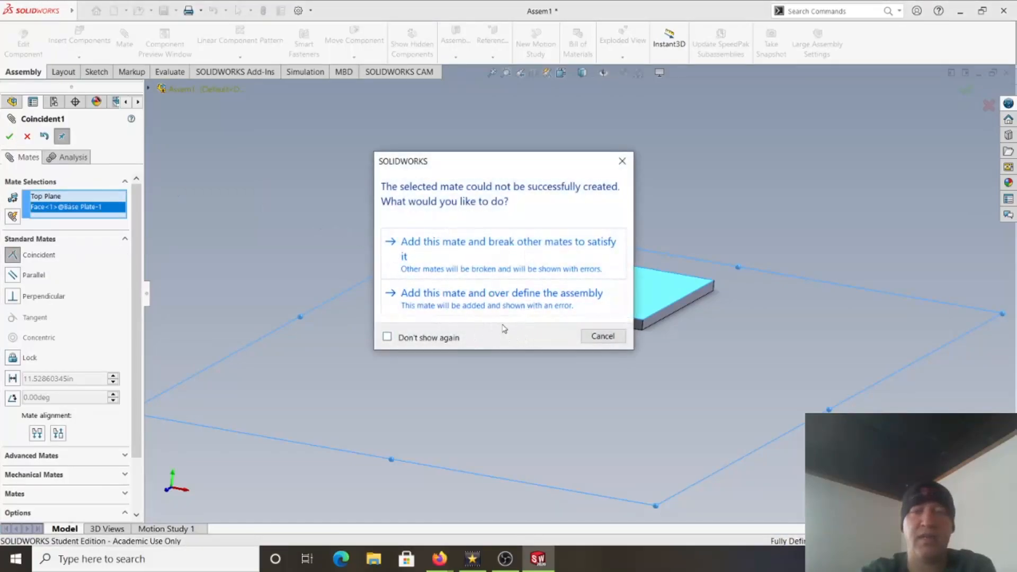
pyautogui.click(603, 337)
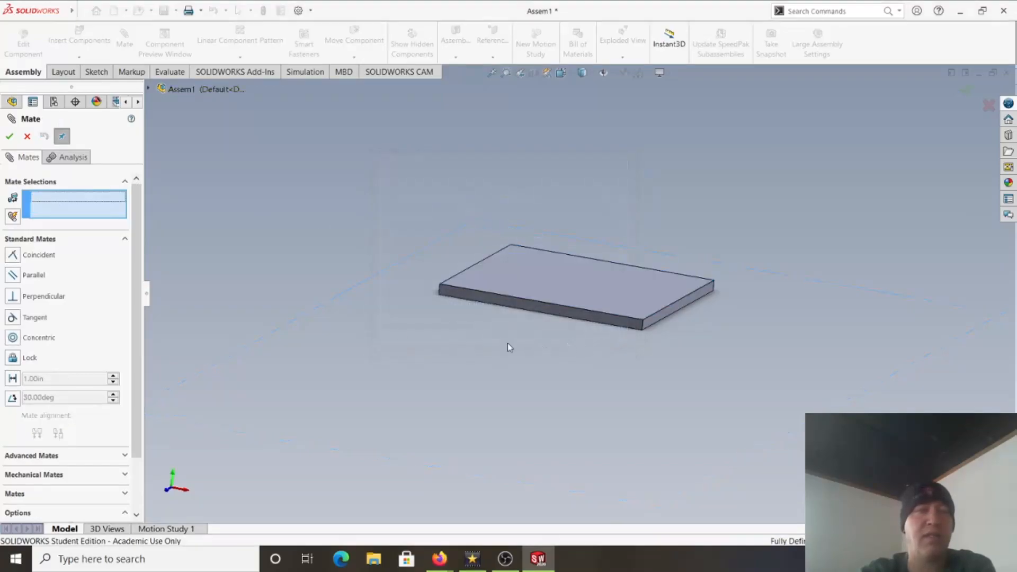
pyautogui.click(27, 136)
# Change the Base Plate component from fixed to floating so it can be moved and mated
pyautogui.moveTo(572, 229)
pyautogui.mouseDown(button='middle')
pyautogui.moveTo(579, 284)
pyautogui.moveTo(566, 240)
pyautogui.mouseUp(button='middle')
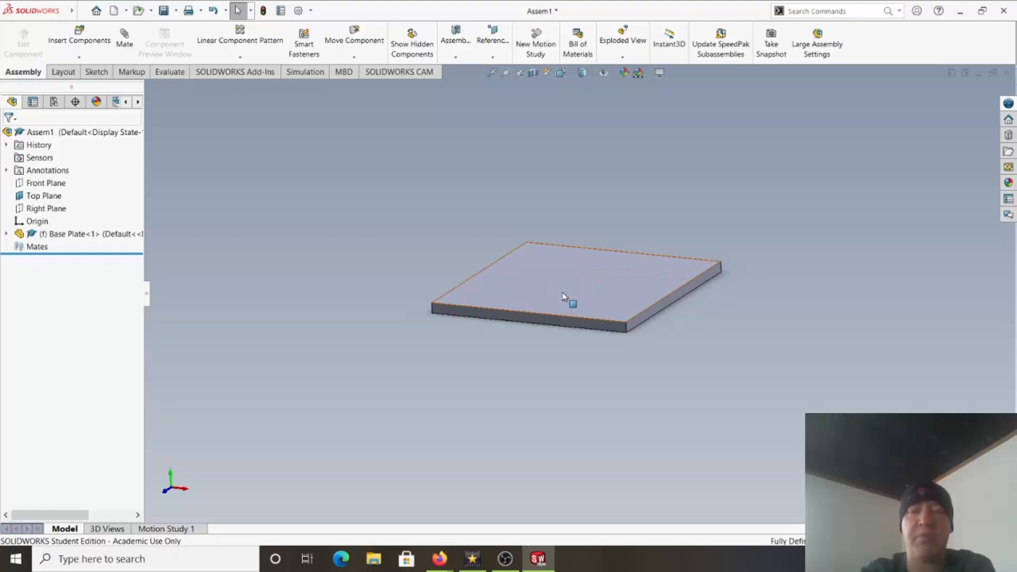
pyautogui.moveTo(555, 291)
pyautogui.mouseDown(button='middle')
pyautogui.moveTo(606, 297)
pyautogui.moveTo(595, 287)
pyautogui.moveTo(538, 302)
pyautogui.moveTo(547, 306)
pyautogui.mouseUp(button='middle')
pyautogui.scroll(2, 578, 302)
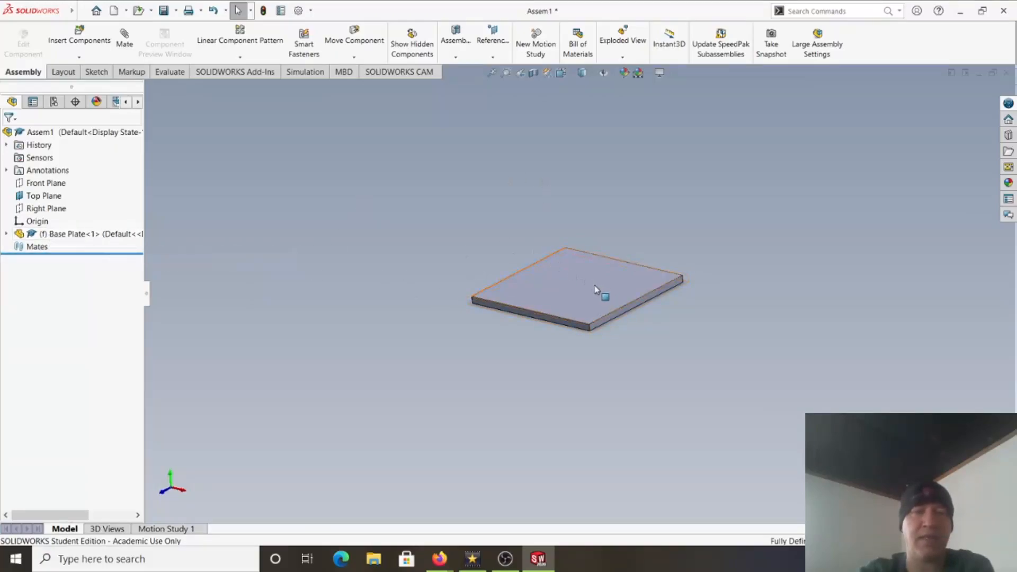
pyautogui.moveTo(602, 290); pyautogui.dragTo(589, 328)
pyautogui.click(444, 266)
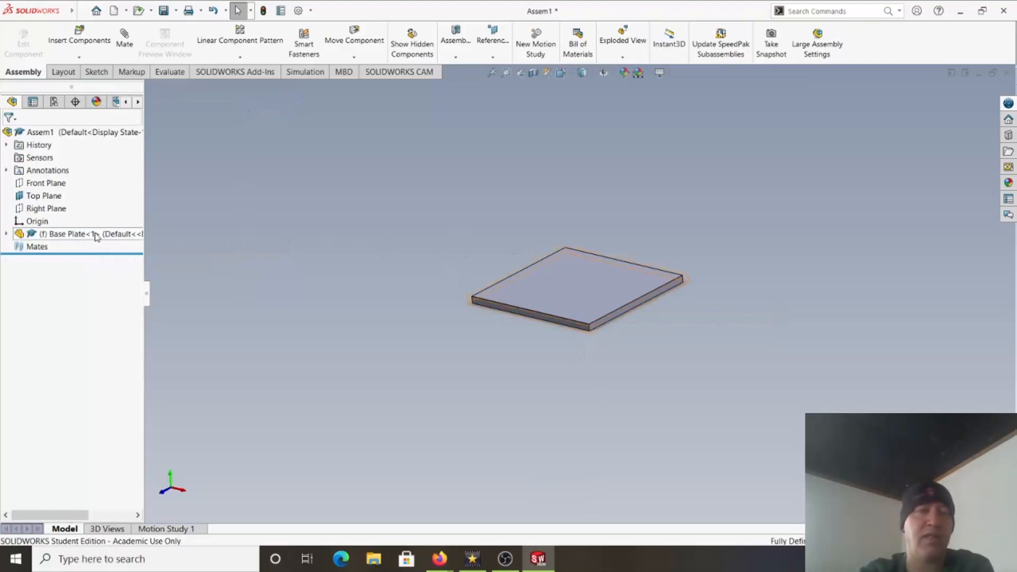
pyautogui.rightClick(86, 235)
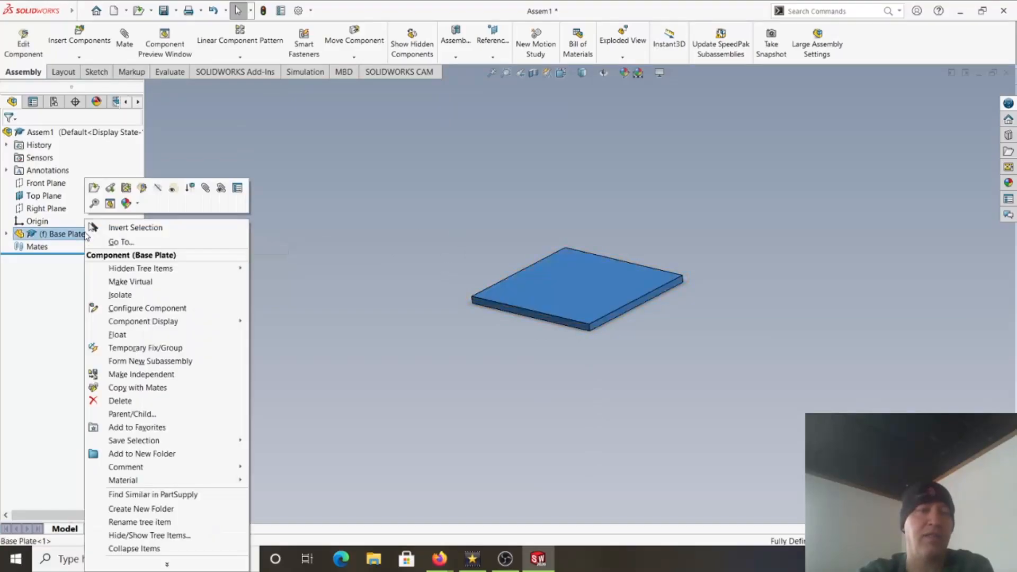
pyautogui.click(117, 335)
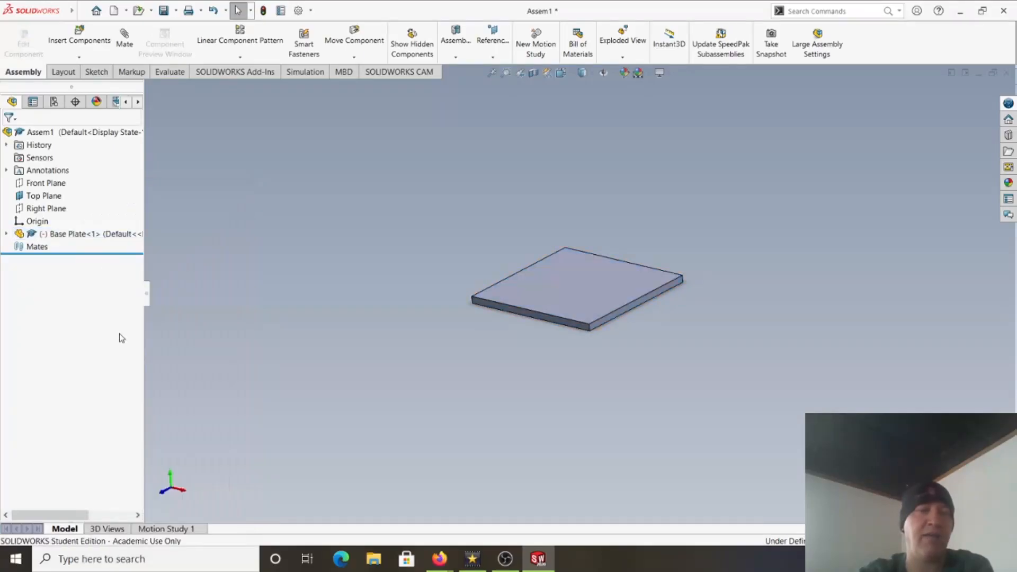
# Move the floating base plate freely to different positions in the assembly
pyautogui.moveTo(581, 298); pyautogui.dragTo(456, 277)
pyautogui.click(316, 352)
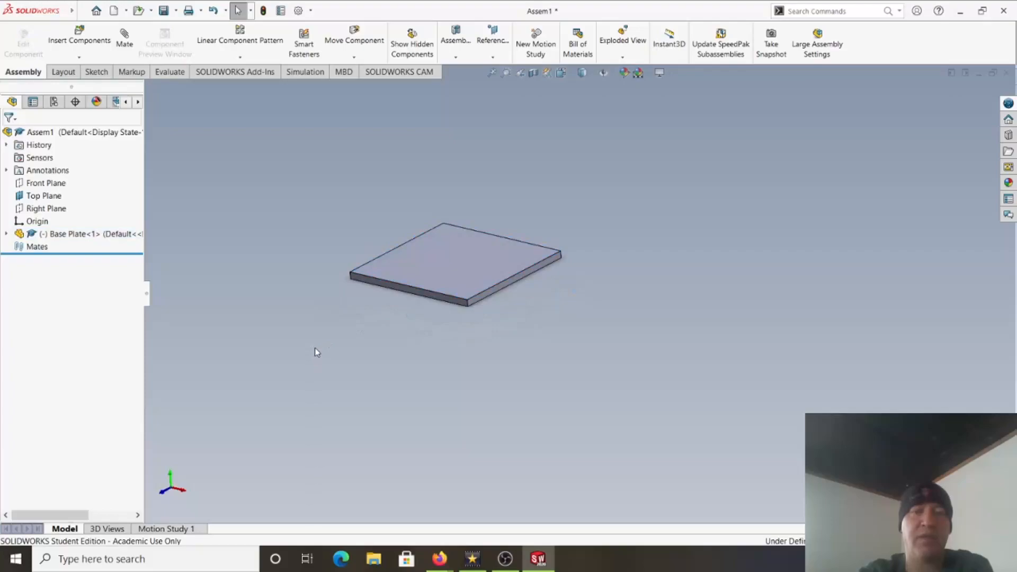
pyautogui.click(452, 260)
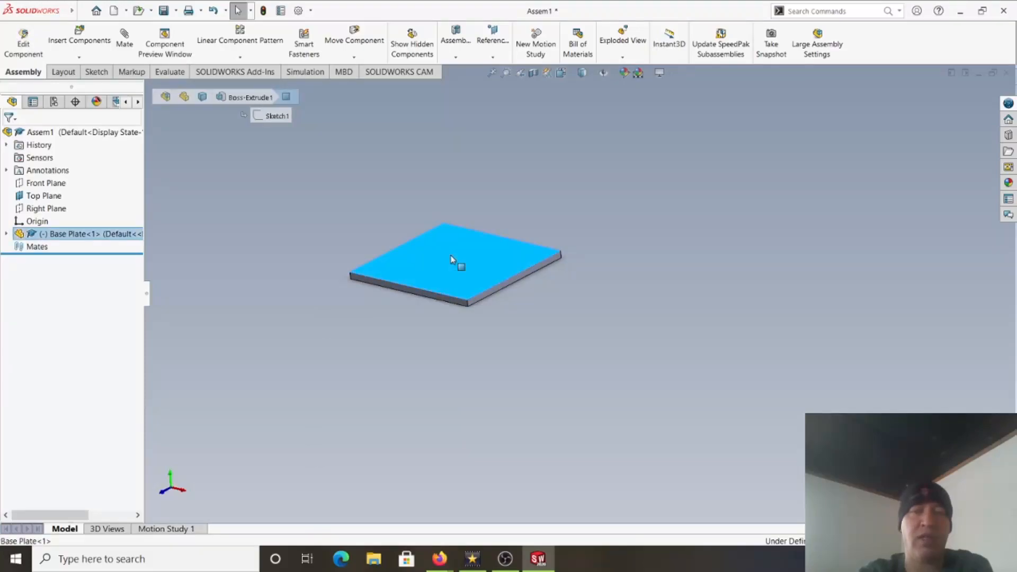
pyautogui.moveTo(452, 260); pyautogui.dragTo(533, 220)
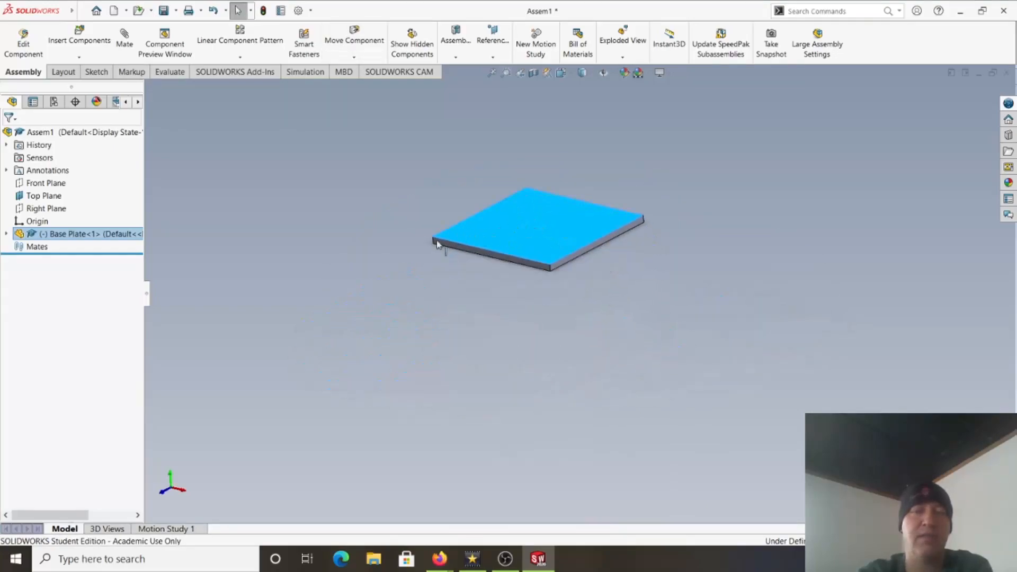
pyautogui.click(322, 251)
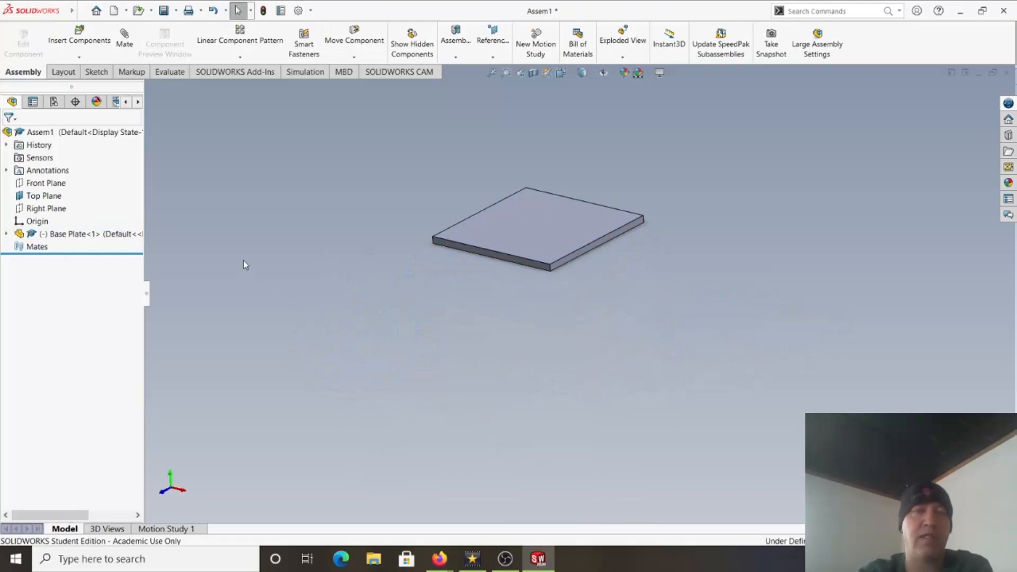
# Mate the base plate's upper face coincident with the assembly's Top Plane, comparing the Parallel option before settling on Coincident
pyautogui.click(125, 40)
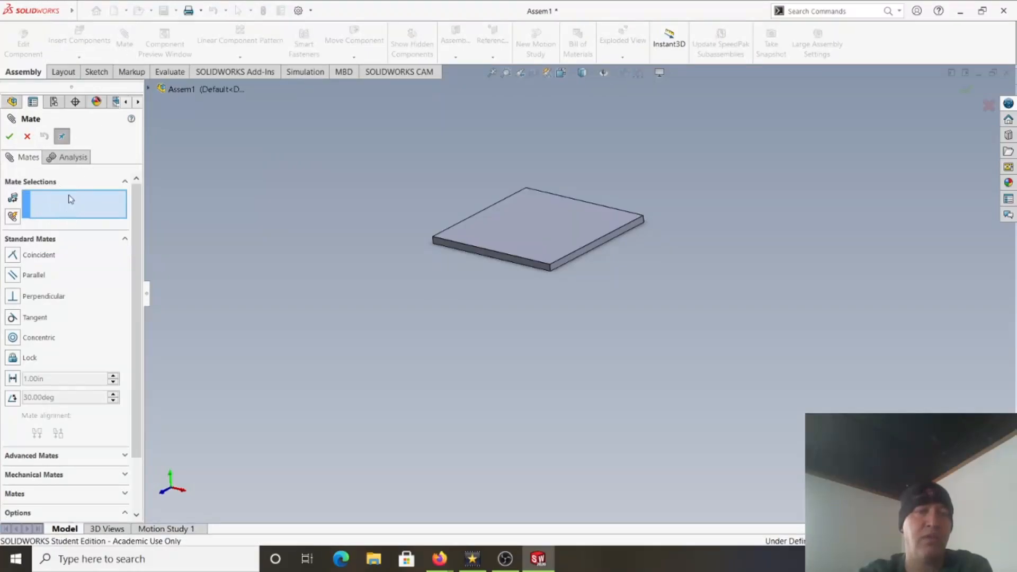
pyautogui.click(546, 227)
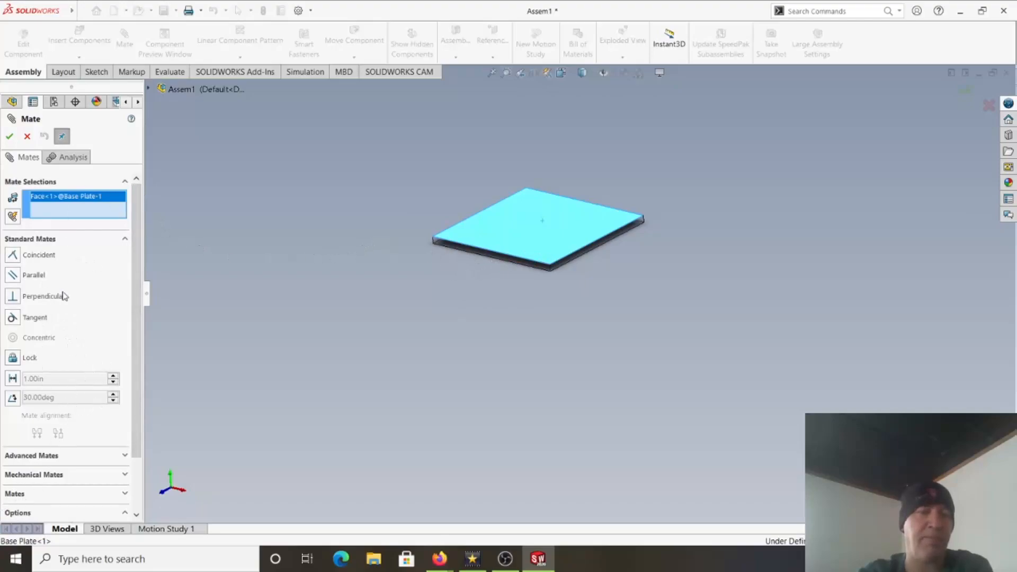
pyautogui.click(148, 89)
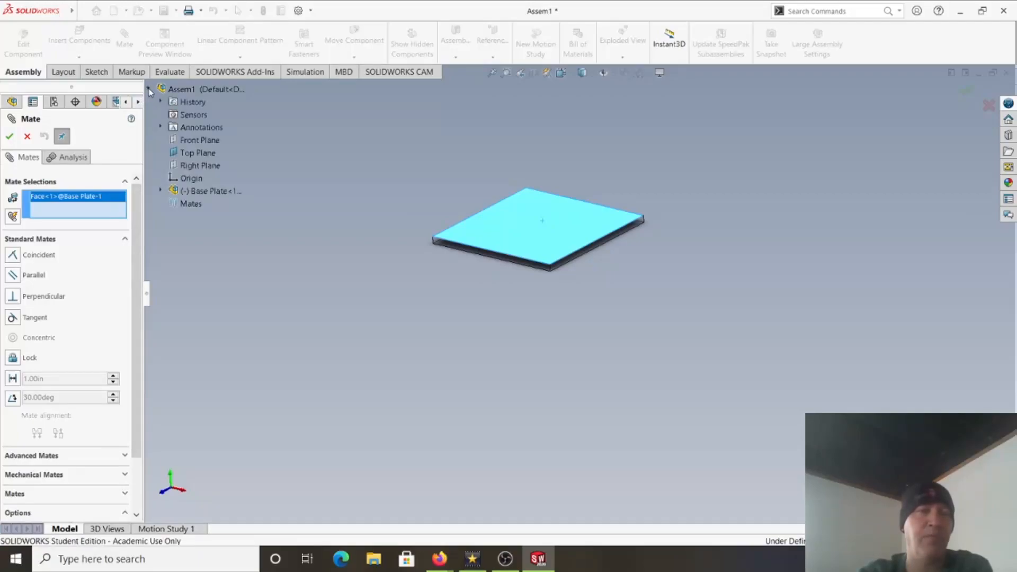
pyautogui.click(200, 155)
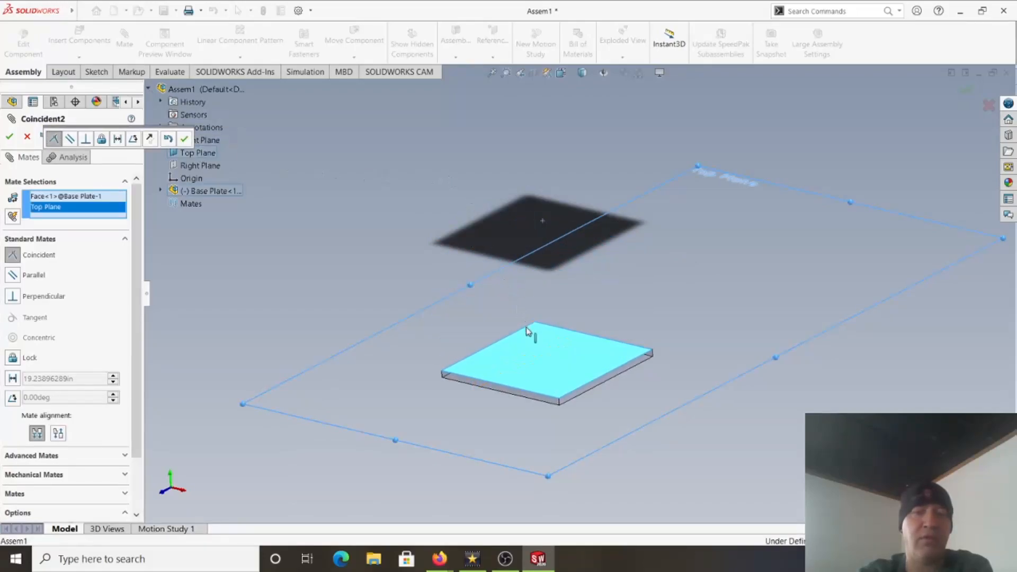
pyautogui.moveTo(522, 400); pyautogui.dragTo(546, 354, button='middle')
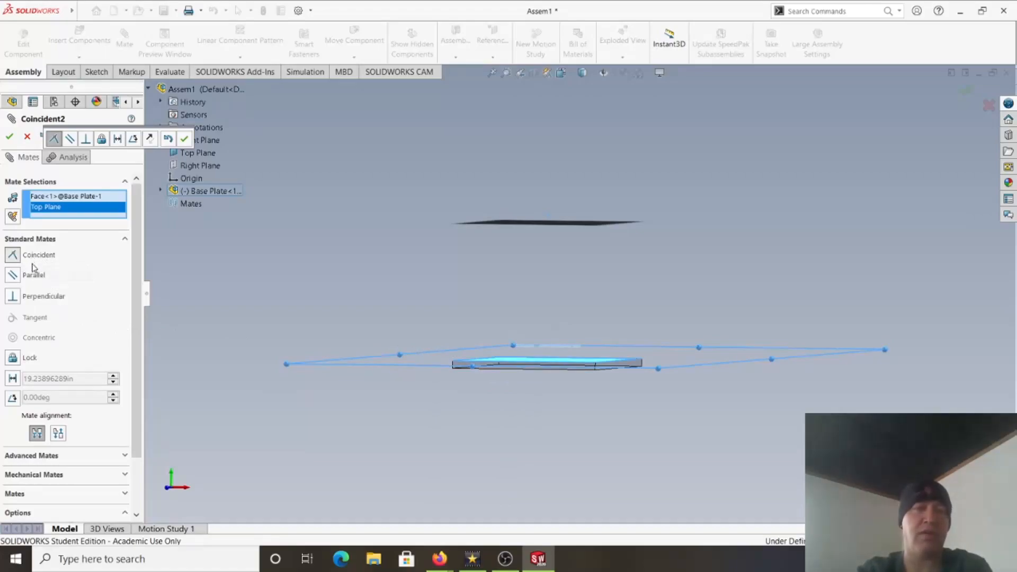
pyautogui.click(34, 276)
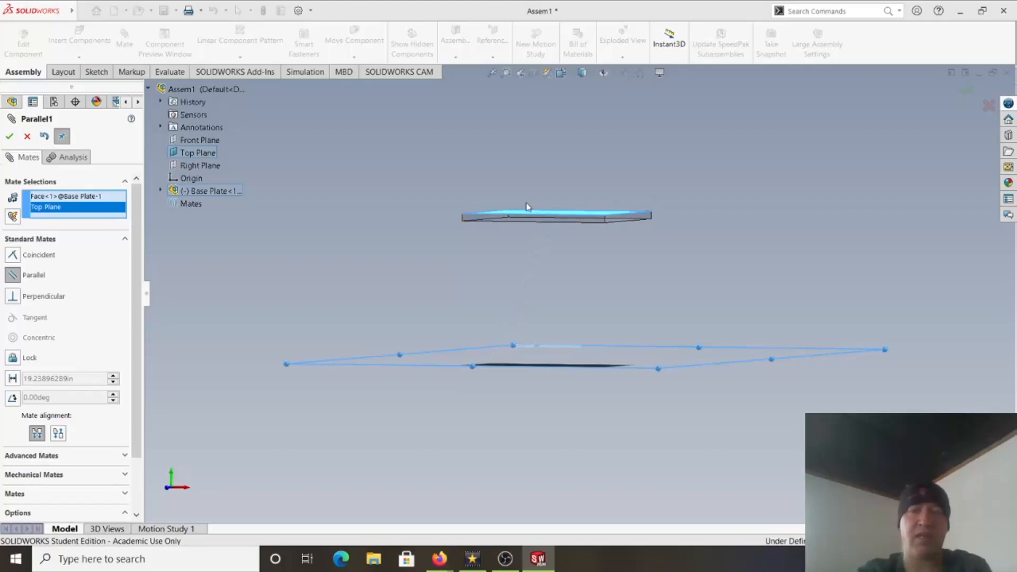
pyautogui.click(13, 256)
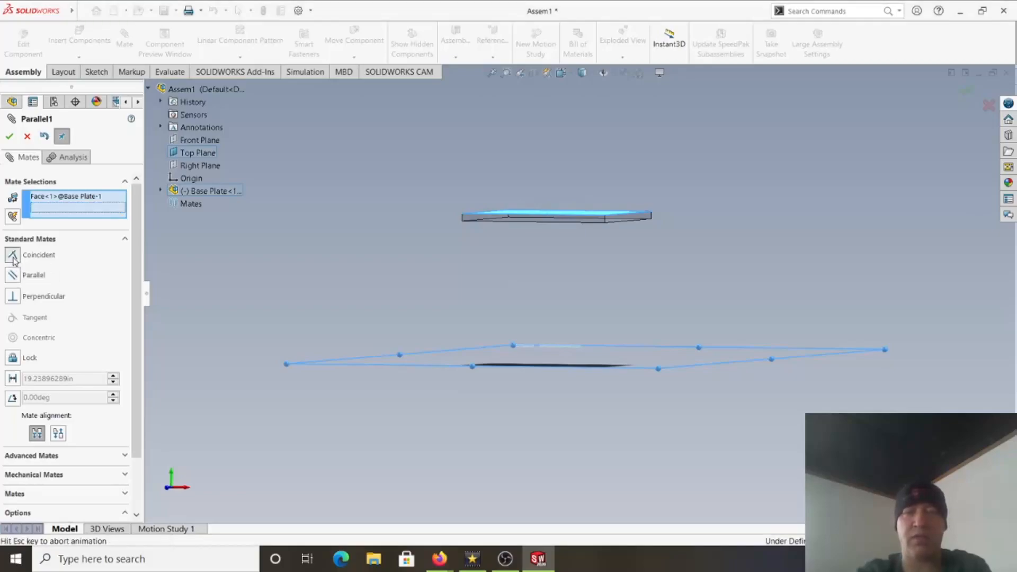
pyautogui.moveTo(540, 275); pyautogui.dragTo(547, 334, button='middle')
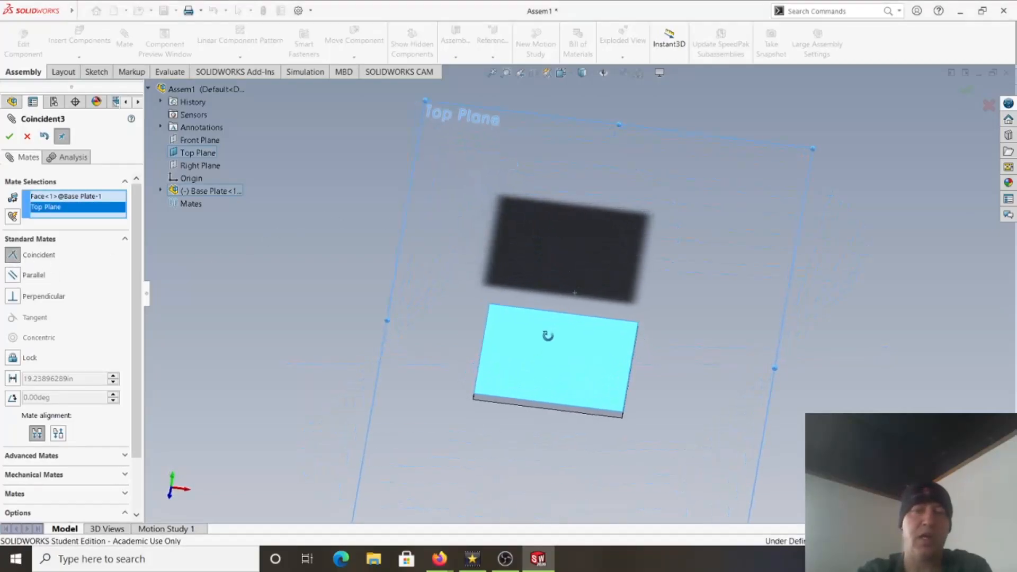
pyautogui.click(9, 137)
pyautogui.moveTo(424, 358); pyautogui.dragTo(442, 324, button='middle')
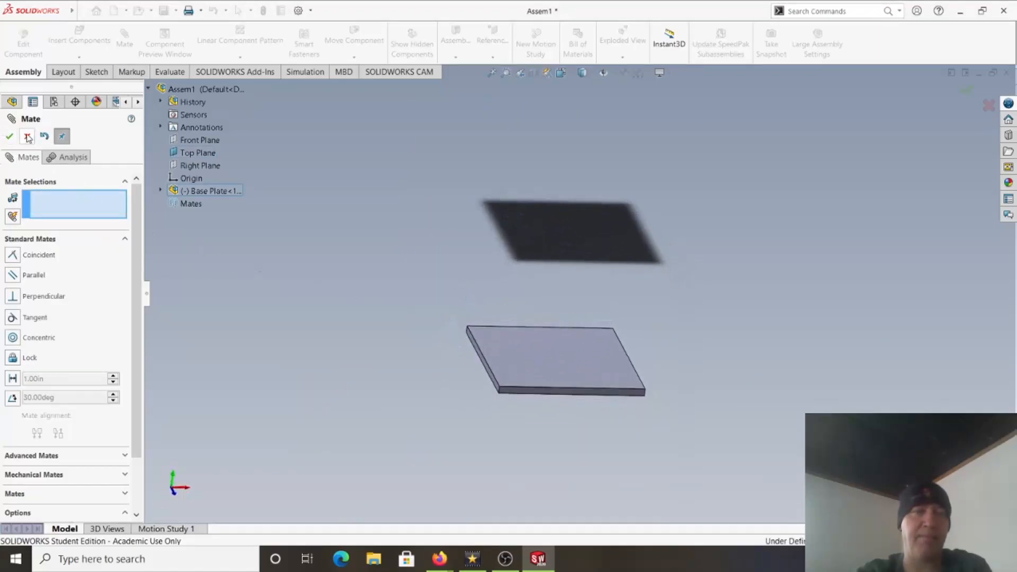
pyautogui.click(9, 137)
# Mate the base plate's left side face coincident with the assembly's Right Plane
pyautogui.scroll(3, 567, 313)
pyautogui.scroll(-2, 567, 313)
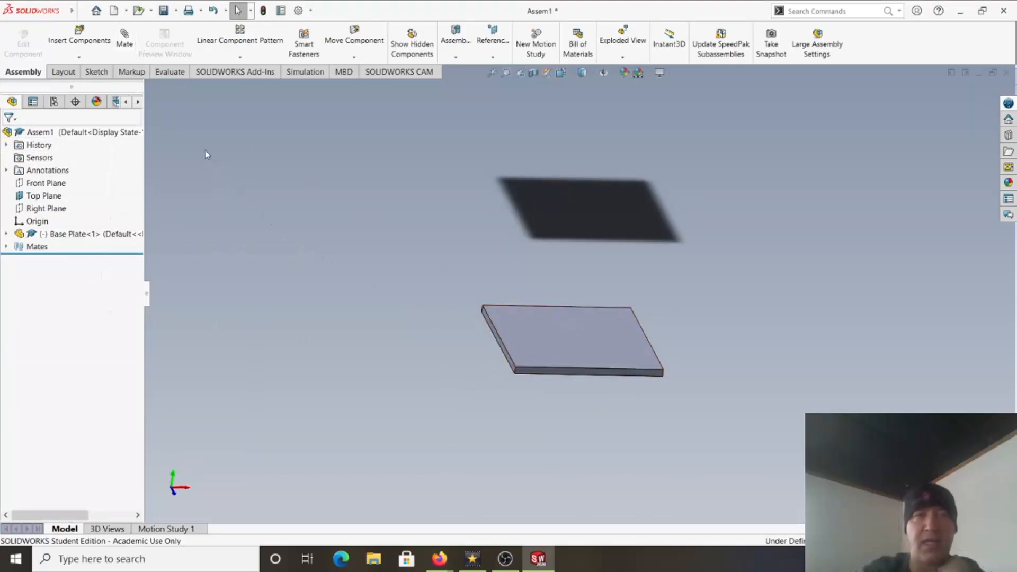
pyautogui.moveTo(595, 371); pyautogui.dragTo(638, 349, button='middle')
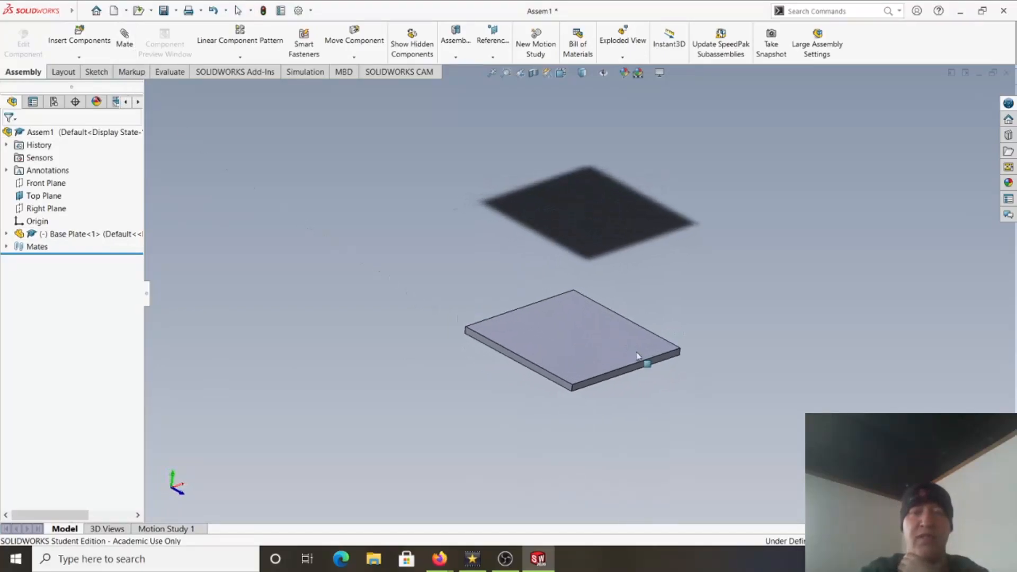
pyautogui.click(125, 39)
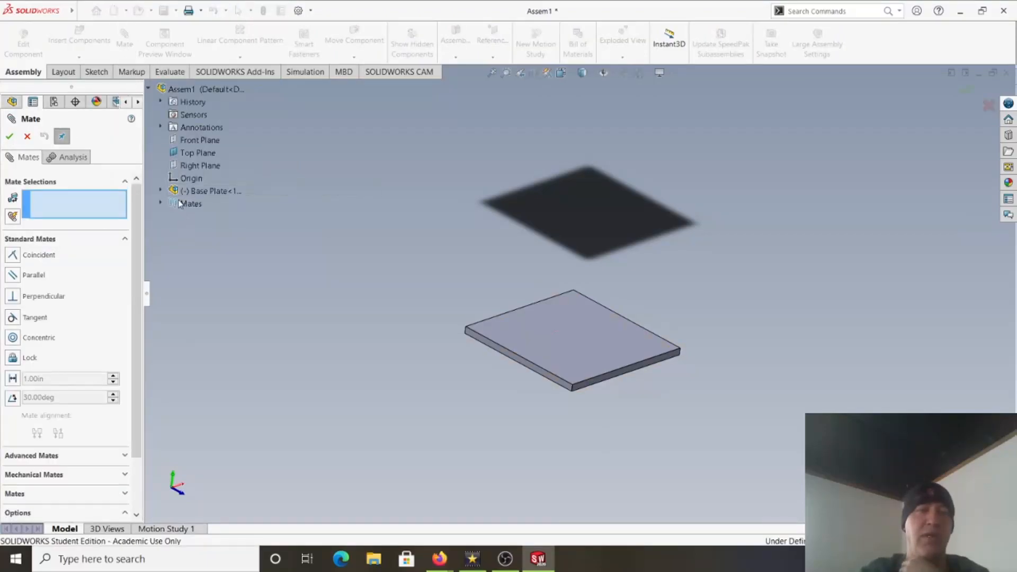
pyautogui.click(185, 167)
pyautogui.scroll(5, 564, 377)
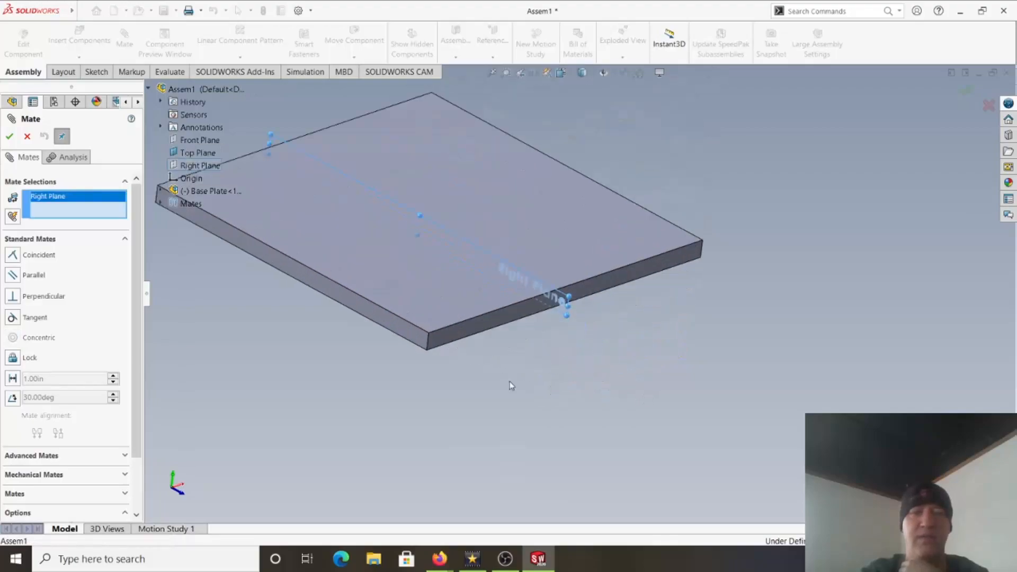
pyautogui.scroll(-3, 525, 387)
pyautogui.scroll(2, 467, 317)
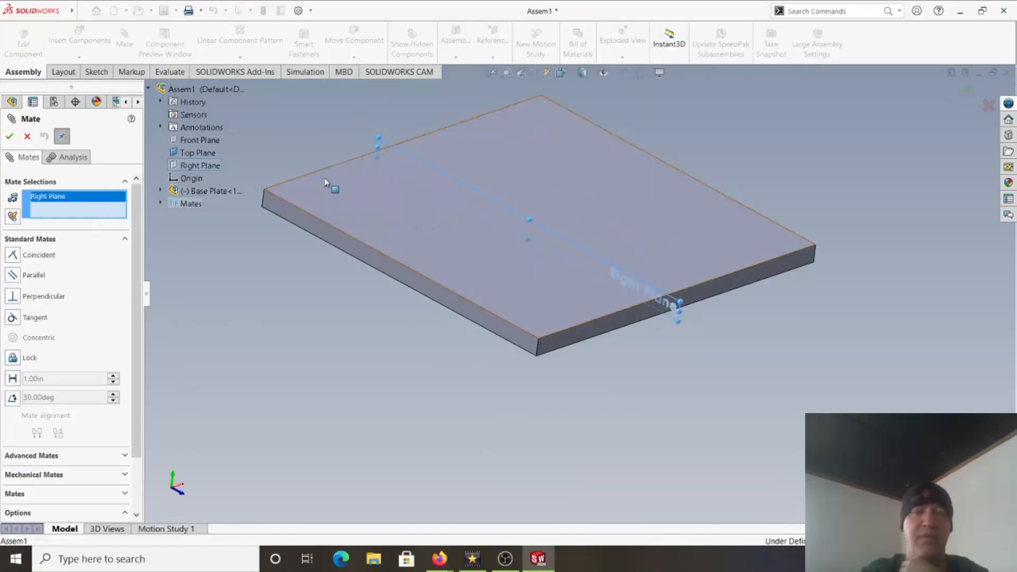
pyautogui.click(390, 276)
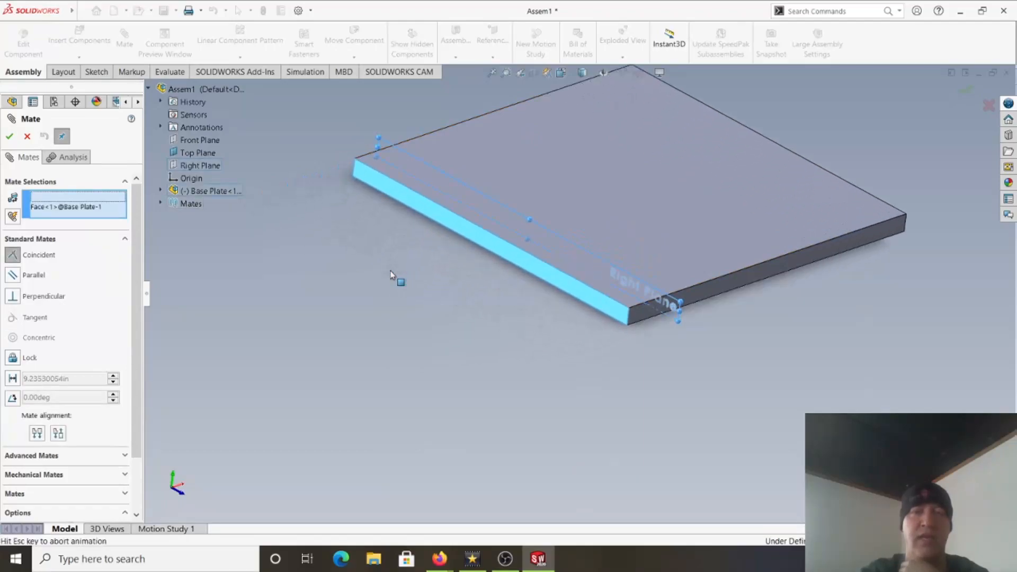
pyautogui.click(375, 257)
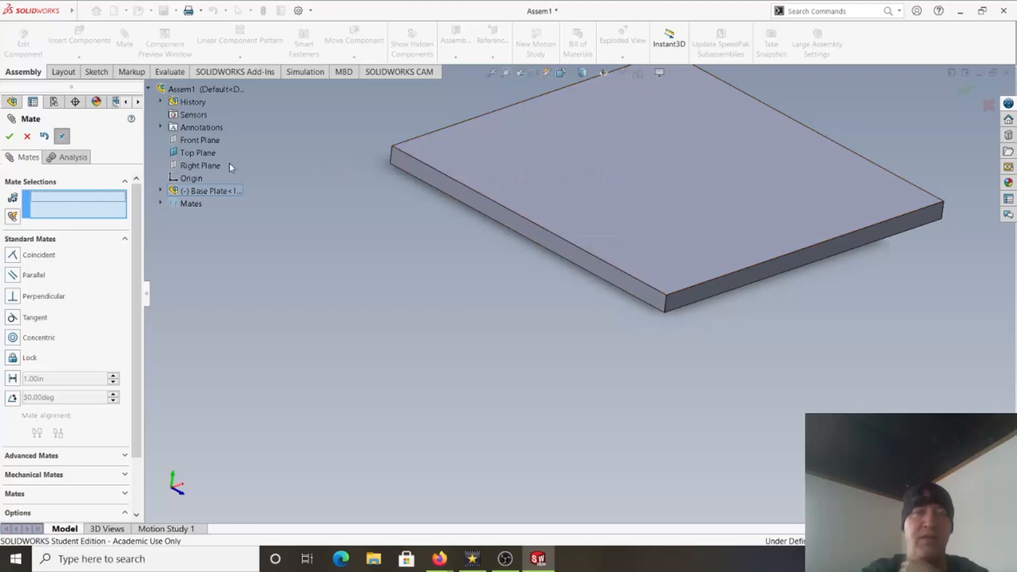
# Mate the base plate's front side face coincident with the assembly's Front Plane
pyautogui.click(212, 140)
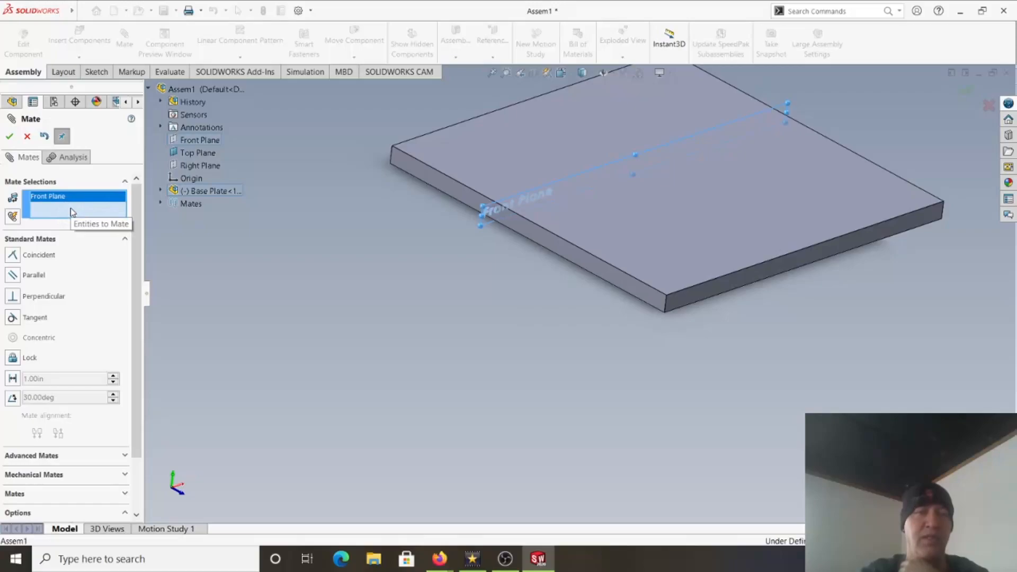
pyautogui.click(710, 293)
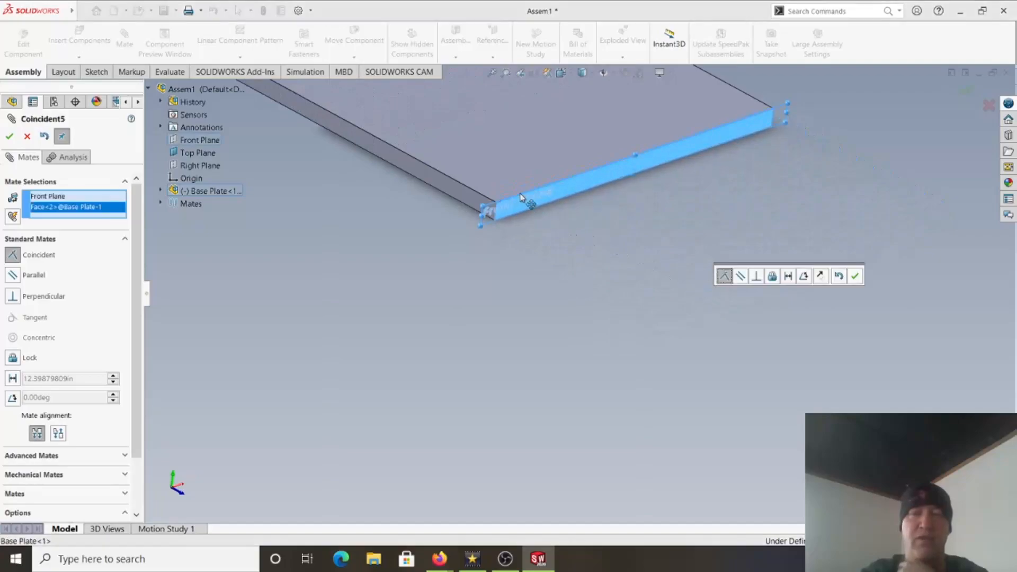
pyautogui.click(856, 276)
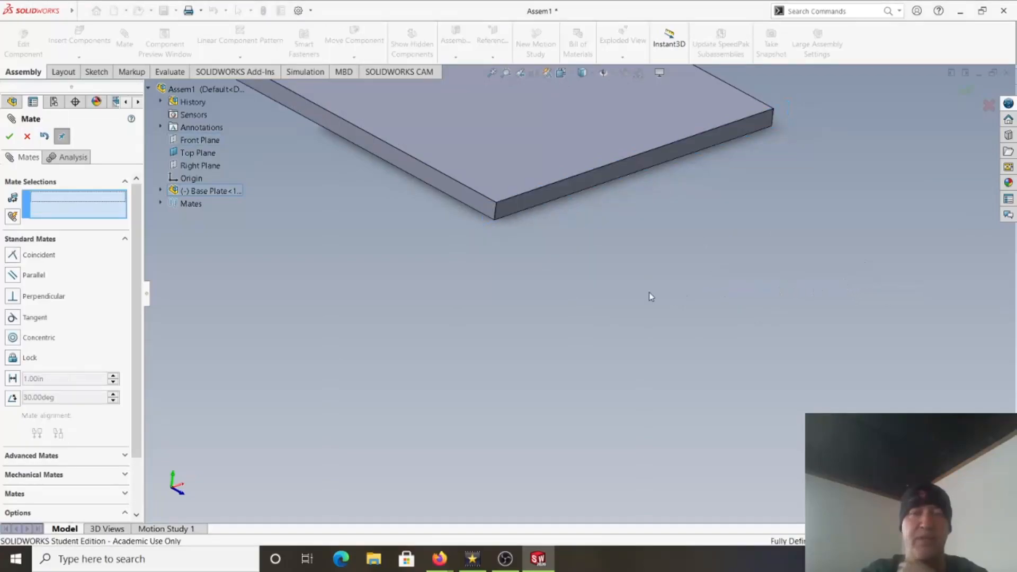
# Finish the Mate command and examine the mated base plate from different angles
pyautogui.click(24, 140)
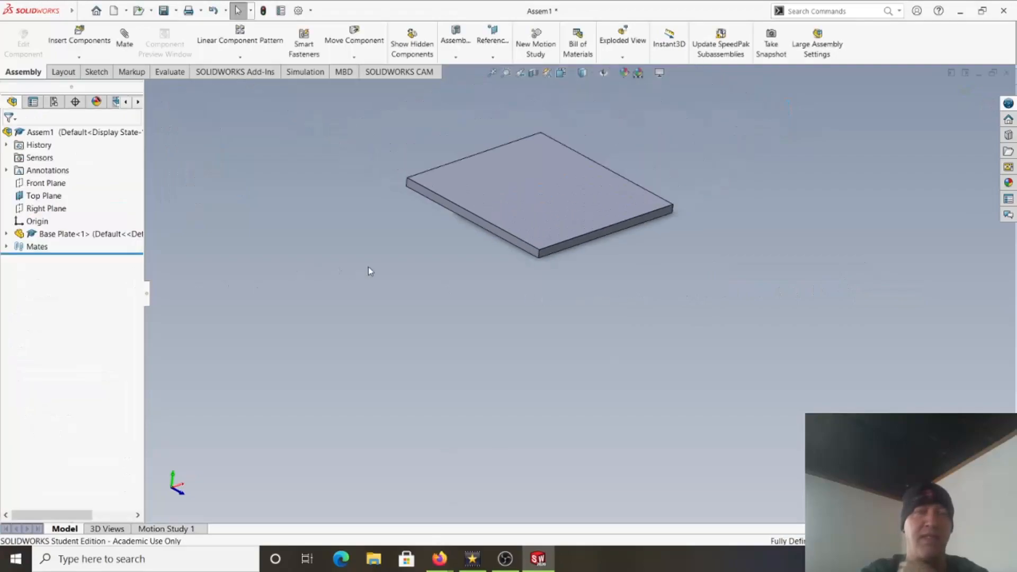
pyautogui.scroll(4, 519, 250)
pyautogui.scroll(-4, 525, 250)
pyautogui.moveTo(566, 251); pyautogui.dragTo(523, 279, button='middle')
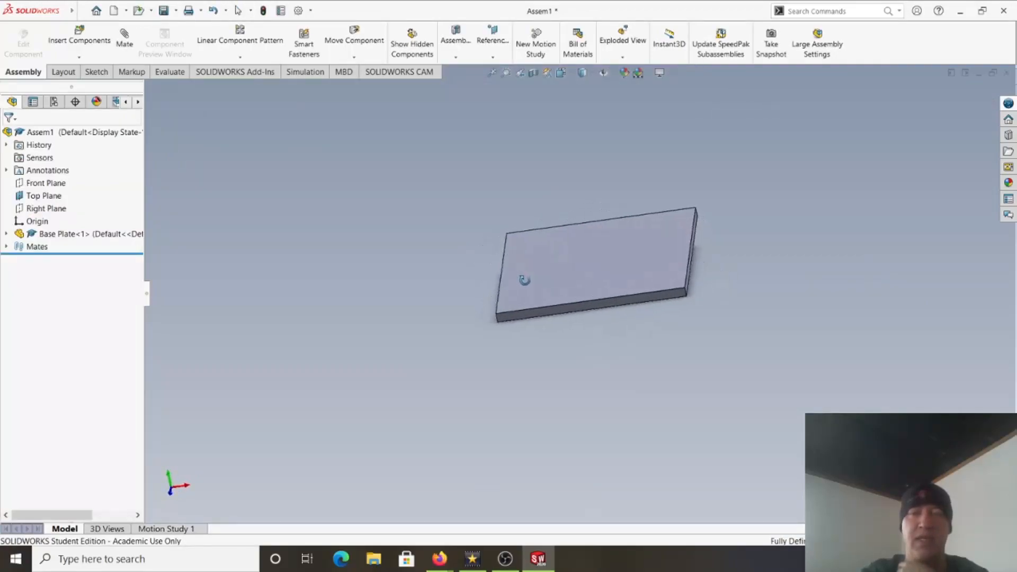
pyautogui.click(625, 305)
pyautogui.moveTo(581, 306); pyautogui.dragTo(624, 277, button='middle')
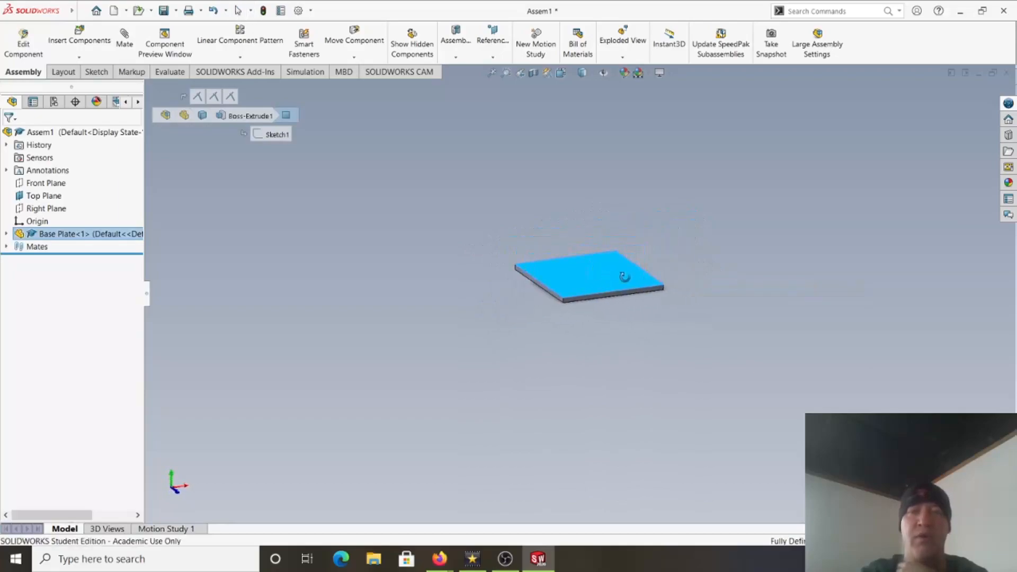
# View the base plate in the Front and Top orientations, ending in the Isometric view
pyautogui.click(571, 74)
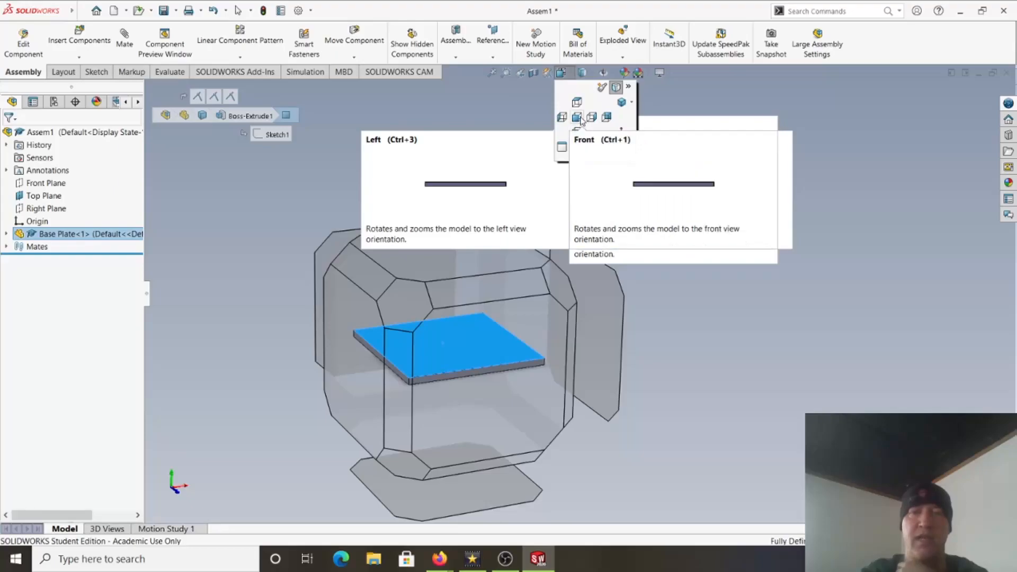
pyautogui.click(581, 118)
pyautogui.press('s')
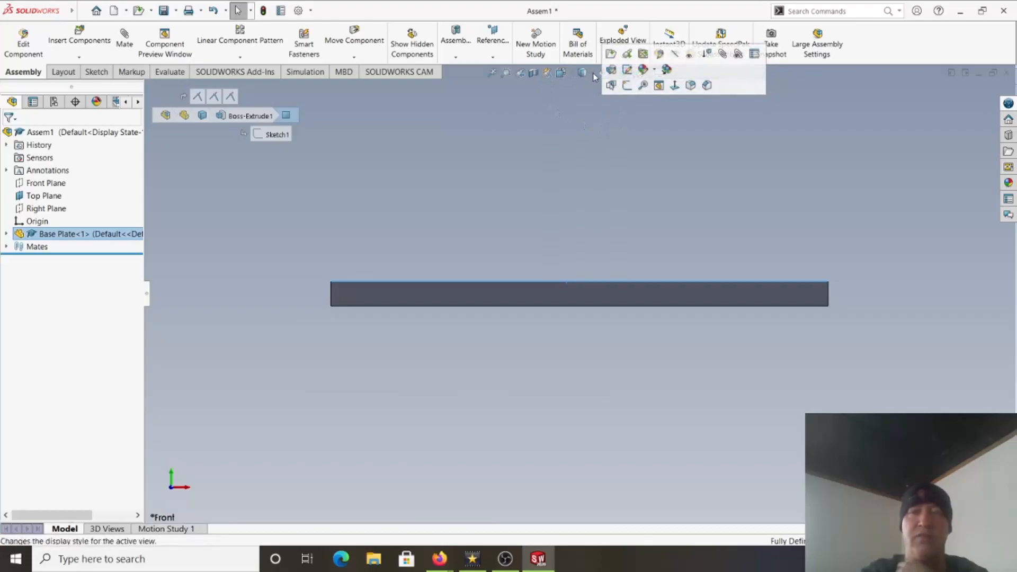
pyautogui.click(579, 147)
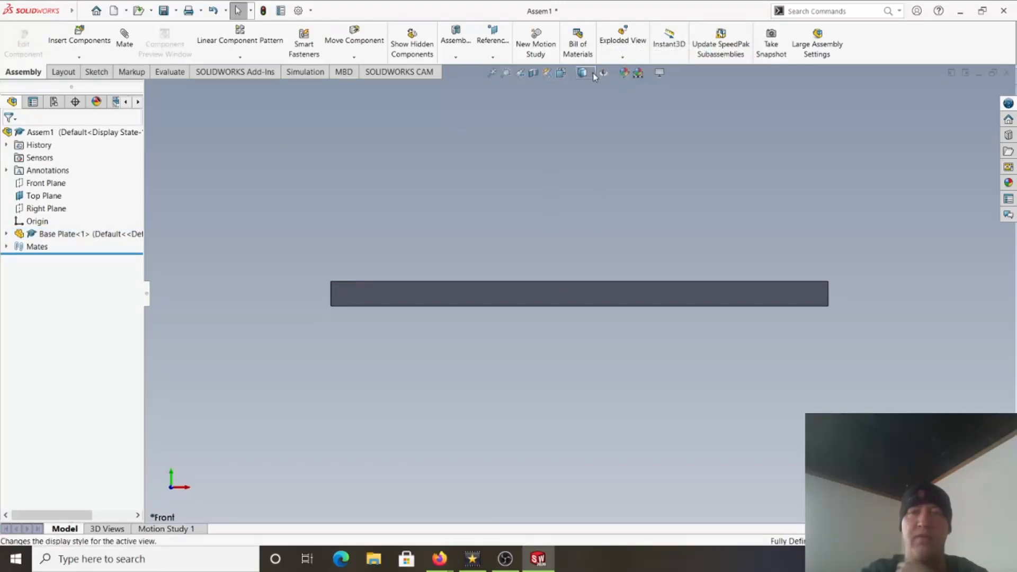
pyautogui.click(594, 75)
pyautogui.click(583, 87)
pyautogui.click(561, 73)
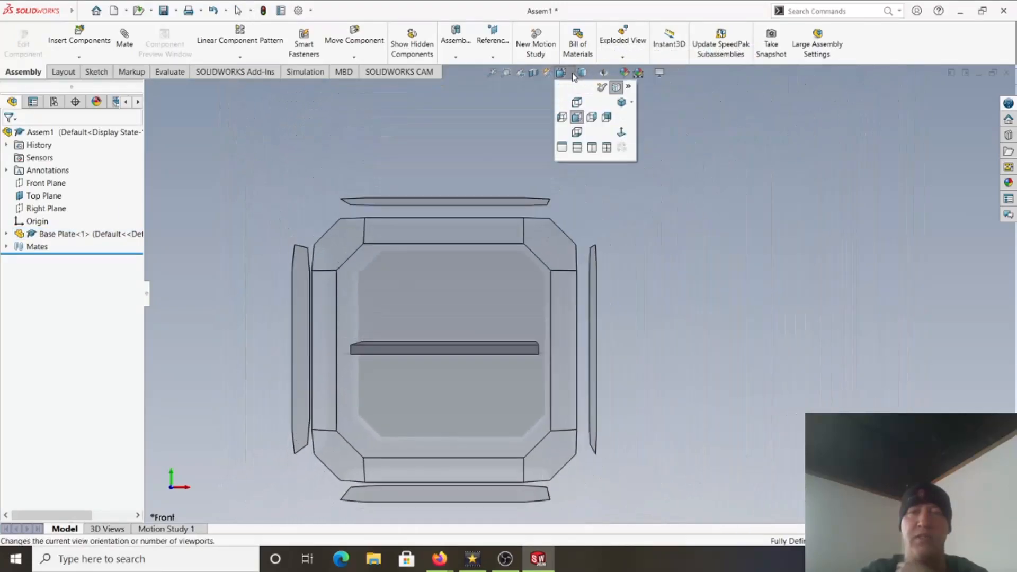
pyautogui.click(577, 102)
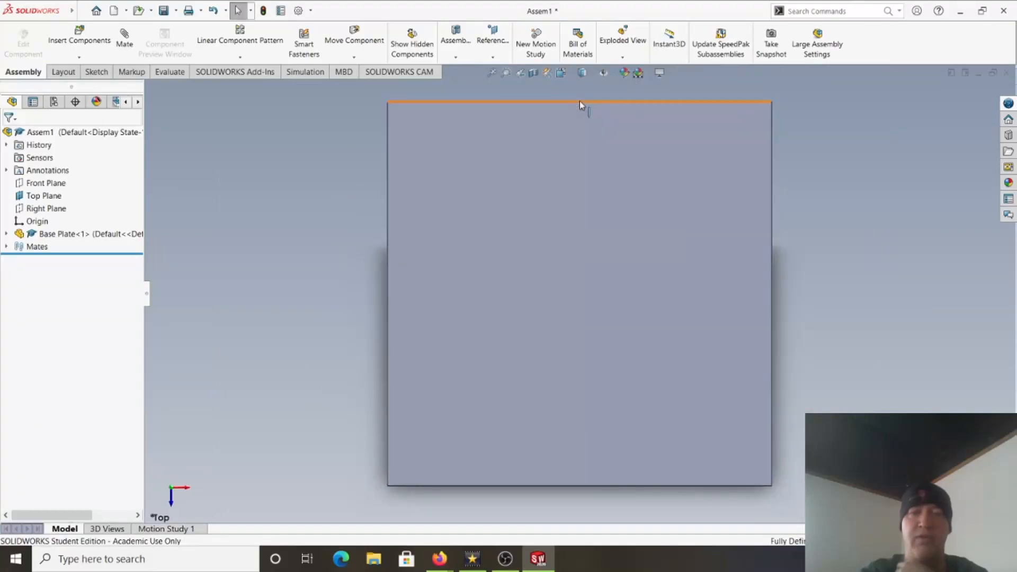
pyautogui.click(568, 75)
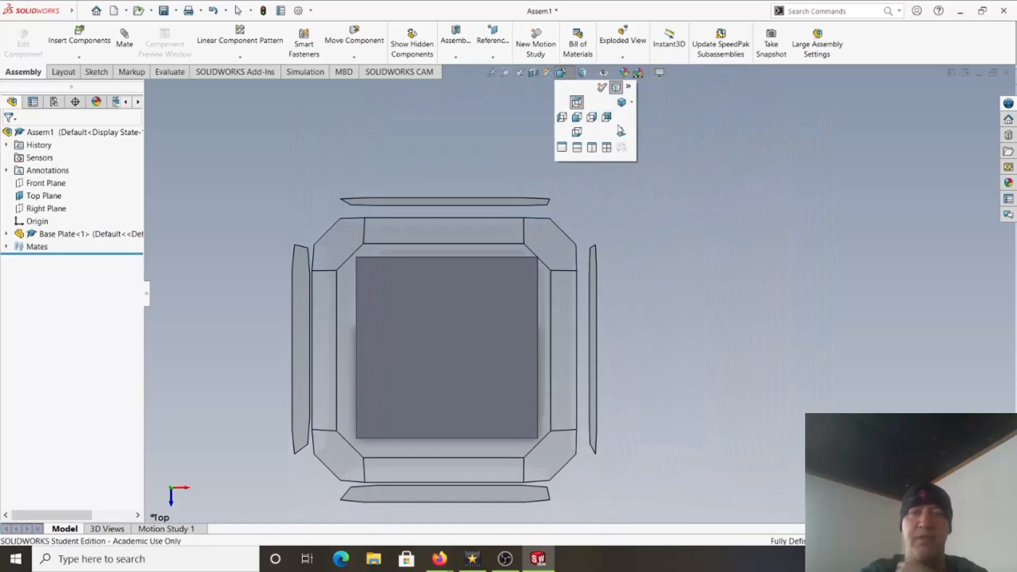
pyautogui.click(622, 103)
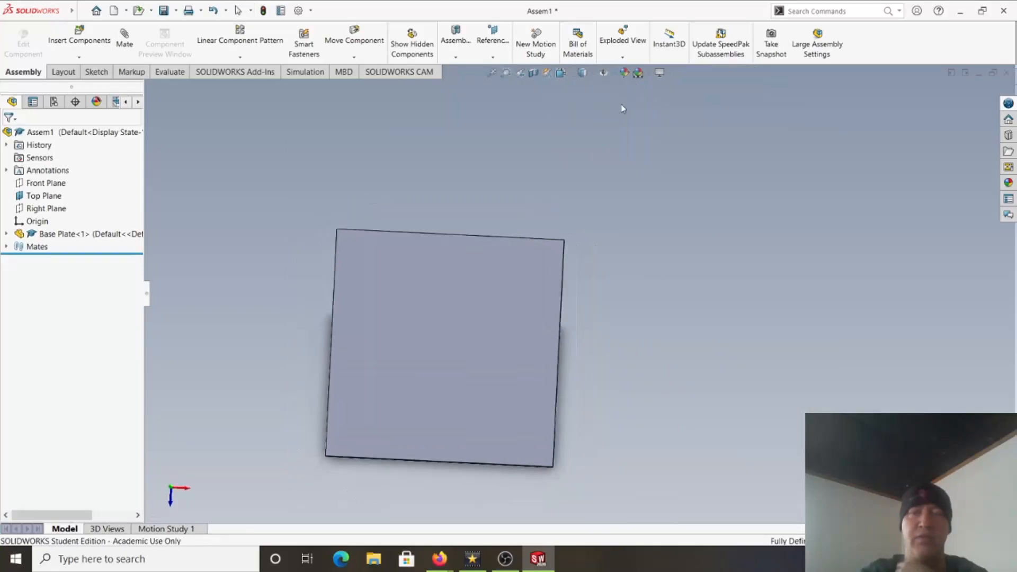
pyautogui.scroll(4, 700, 284)
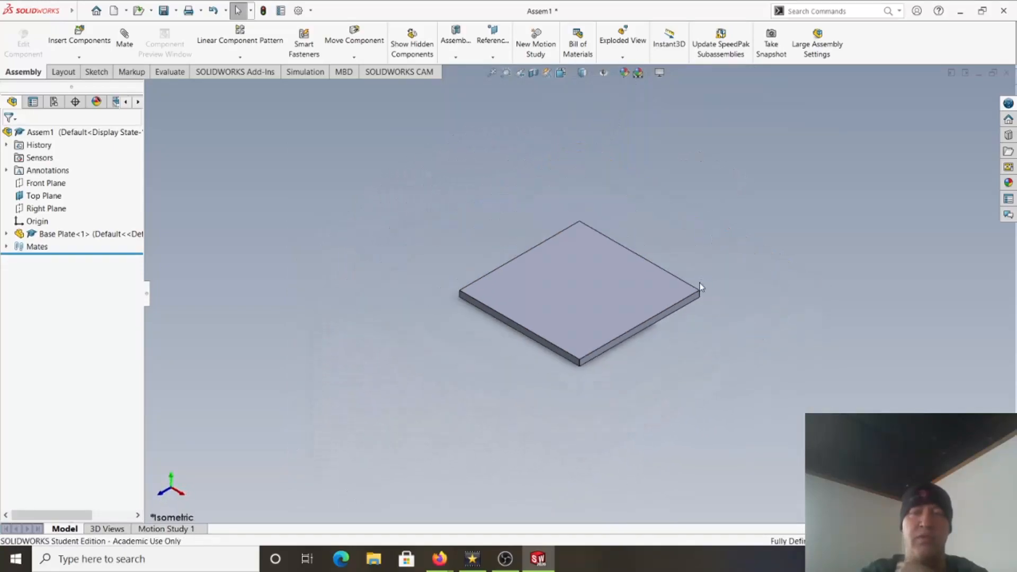
pyautogui.scroll(2, 621, 270)
pyautogui.scroll(-2, 621, 271)
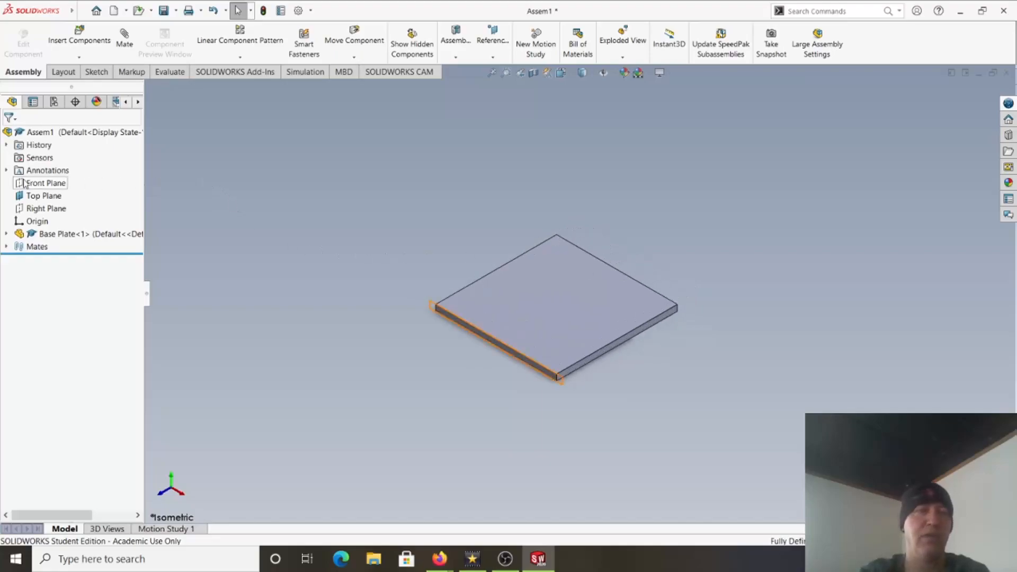
# Save the assembly as Tomestone1 in the Tomestone folder
pyautogui.click(165, 16)
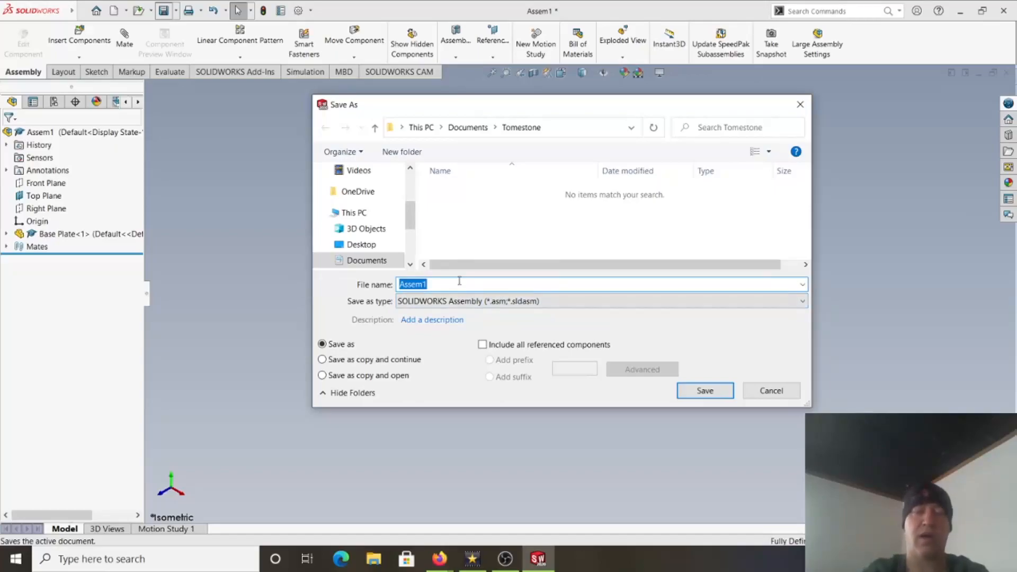
pyautogui.write('Tomeston')
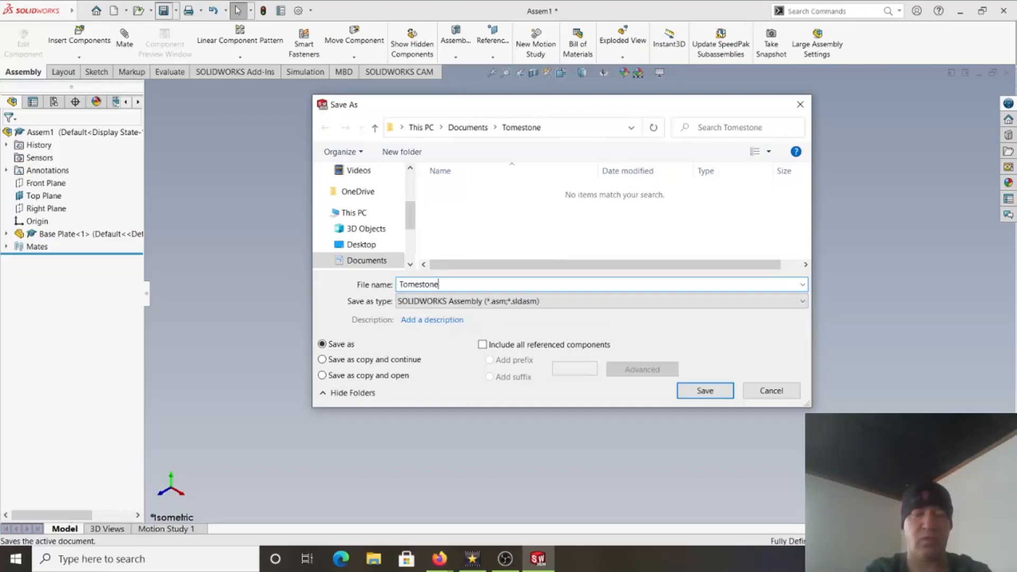
pyautogui.click(705, 390)
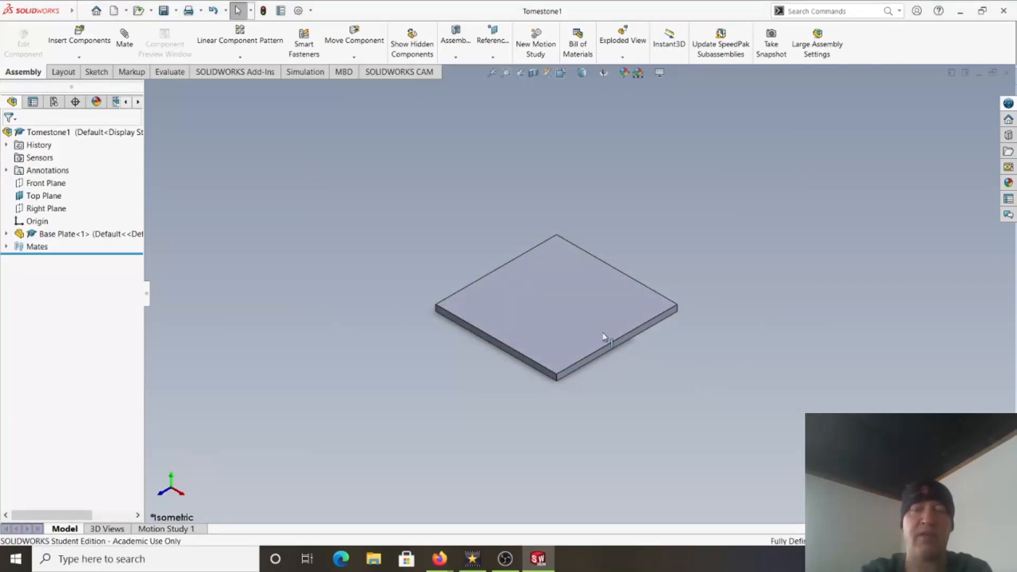
pyautogui.scroll(4, 596, 328)
pyautogui.scroll(-3, 583, 282)
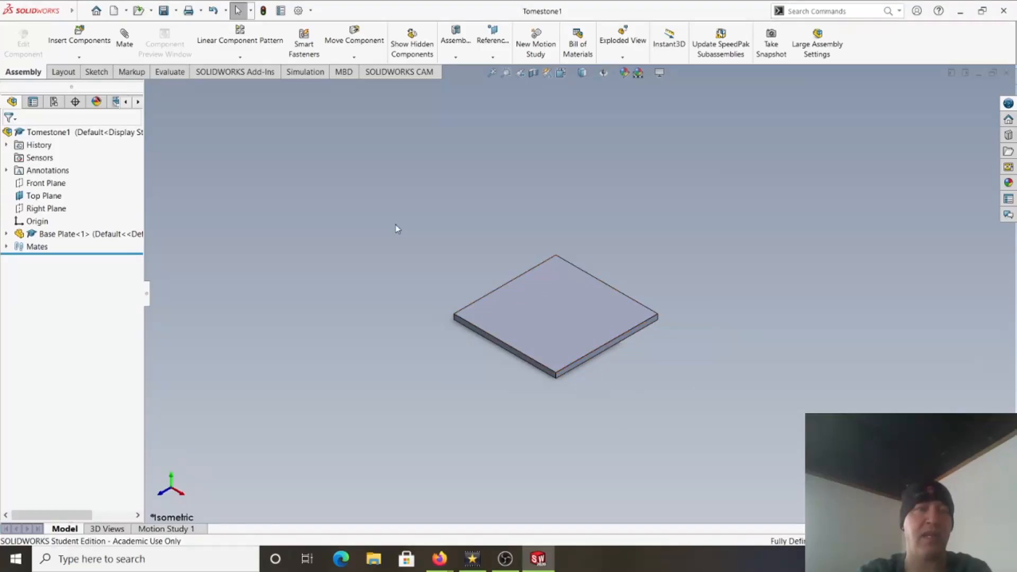
pyautogui.scroll(2, 545, 235)
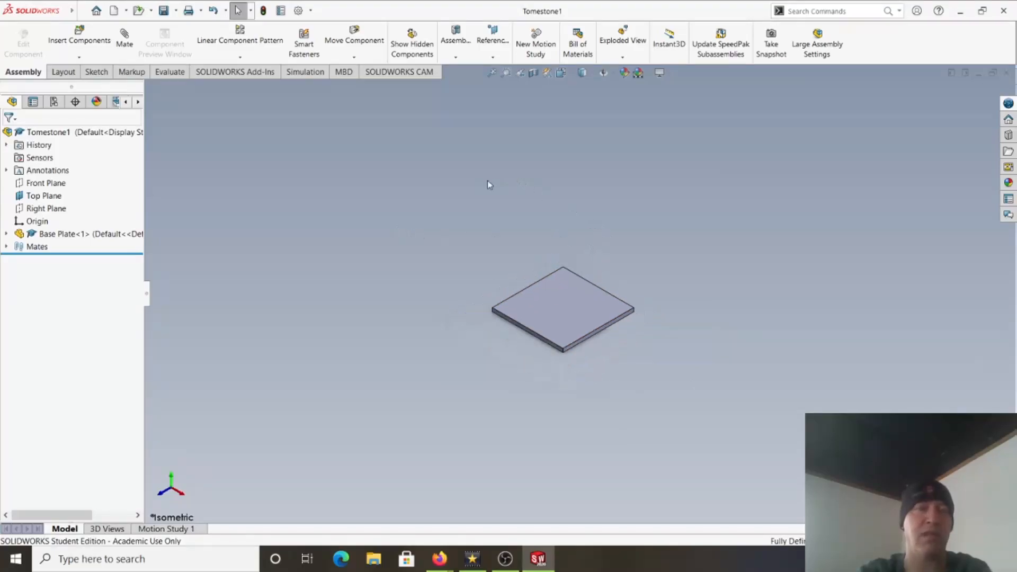
pyautogui.click(81, 11)
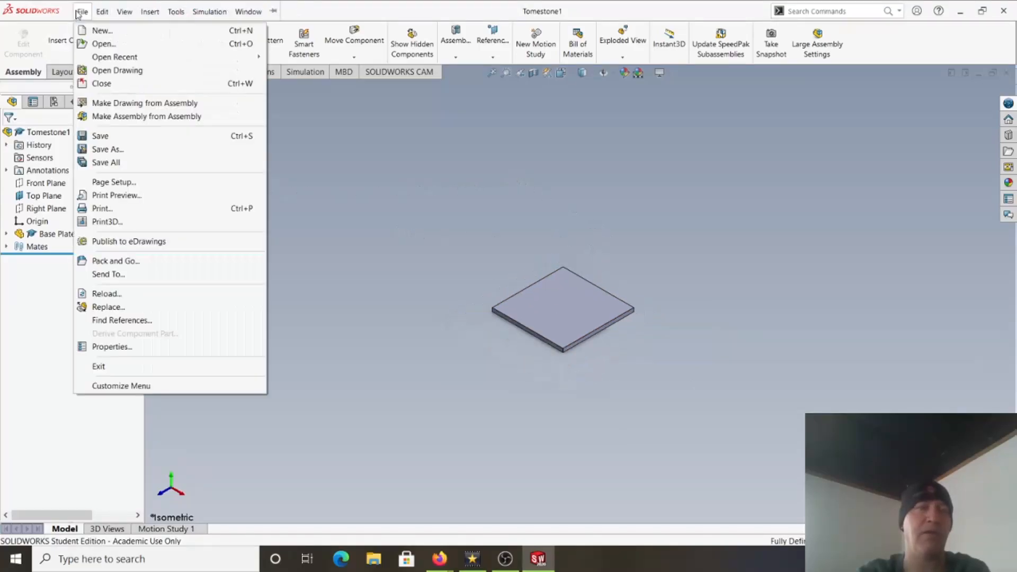
pyautogui.click(371, 252)
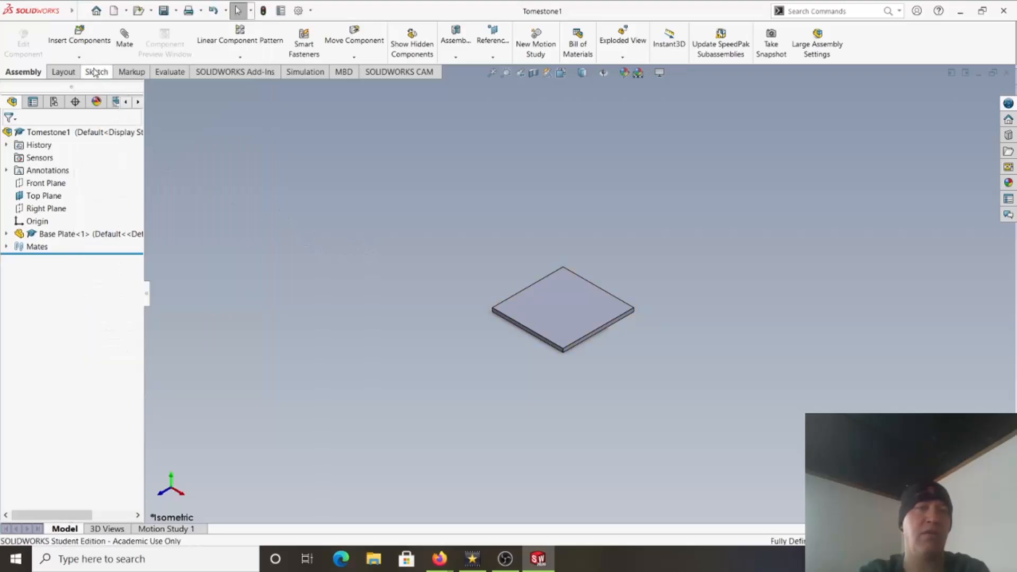
# Insert the existing part Side 1 from the Tomestone folder into the assembly as a component
pyautogui.moveTo(74, 17)
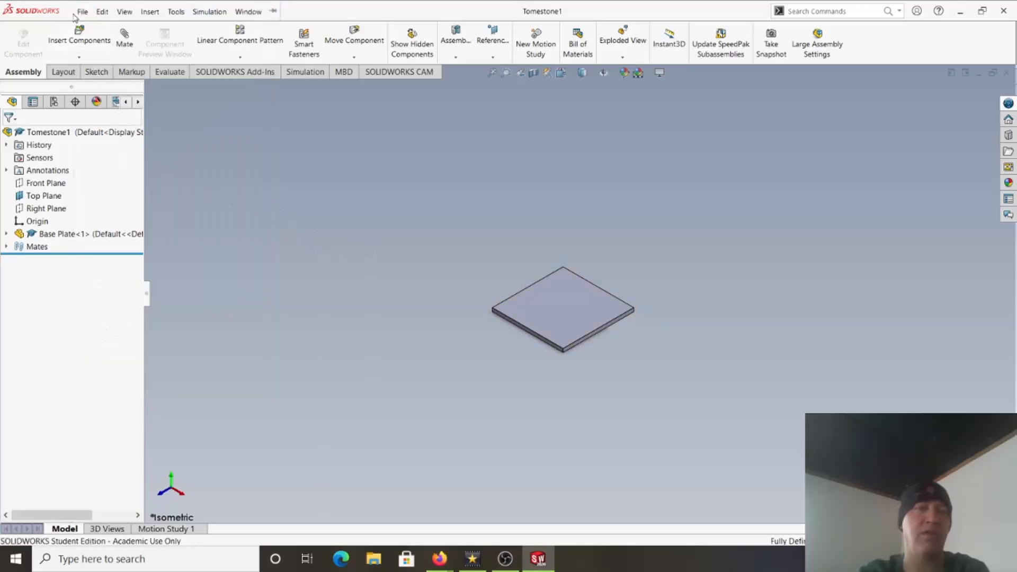
pyautogui.click(147, 12)
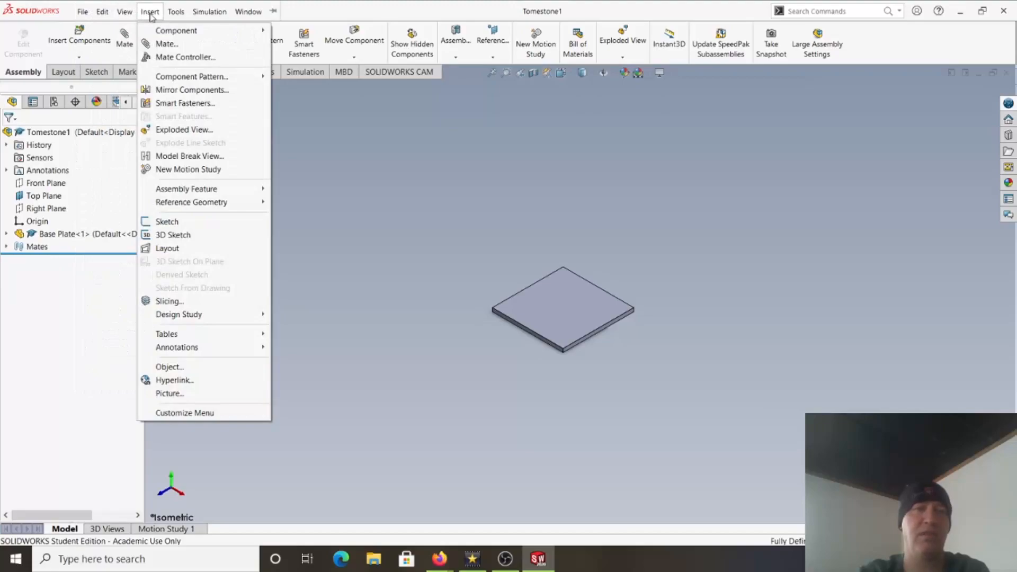
pyautogui.moveTo(159, 32)
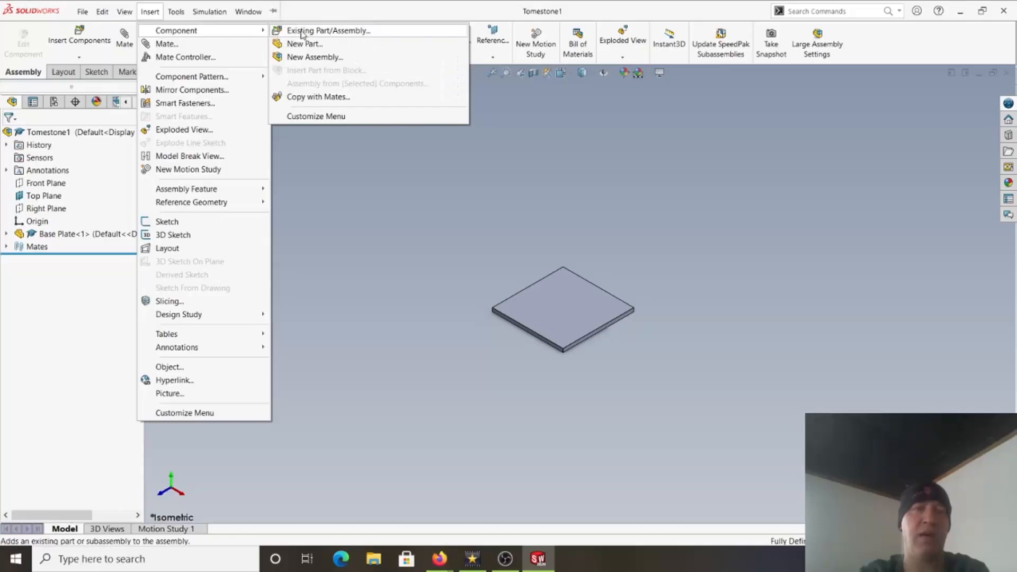
pyautogui.click(327, 31)
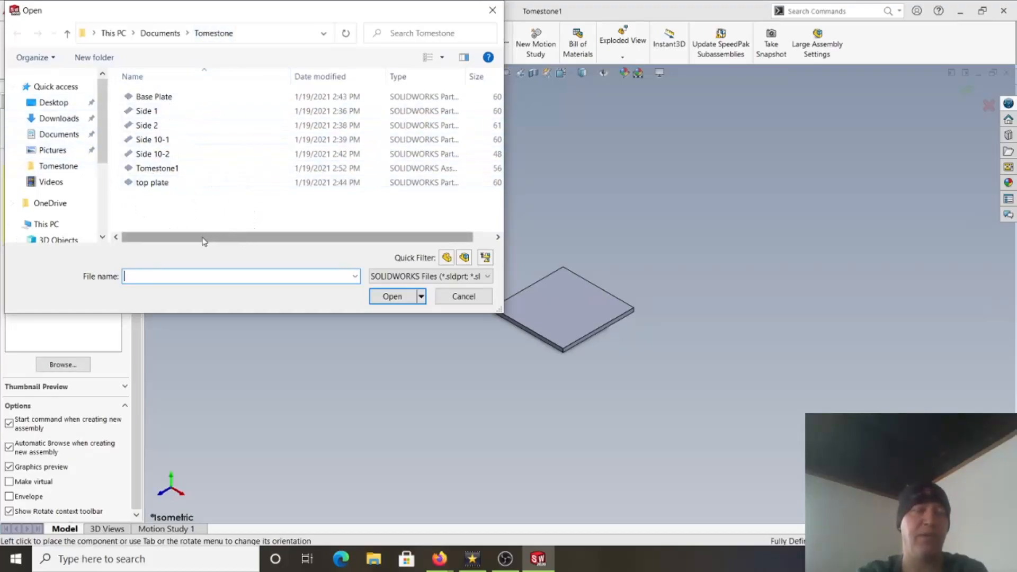
pyautogui.click(151, 111)
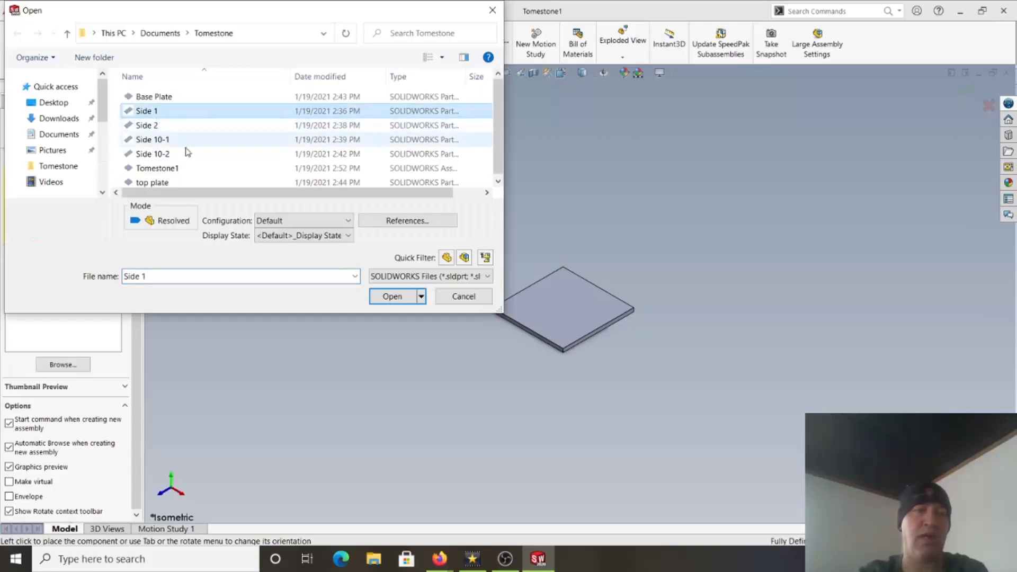
pyautogui.click(384, 297)
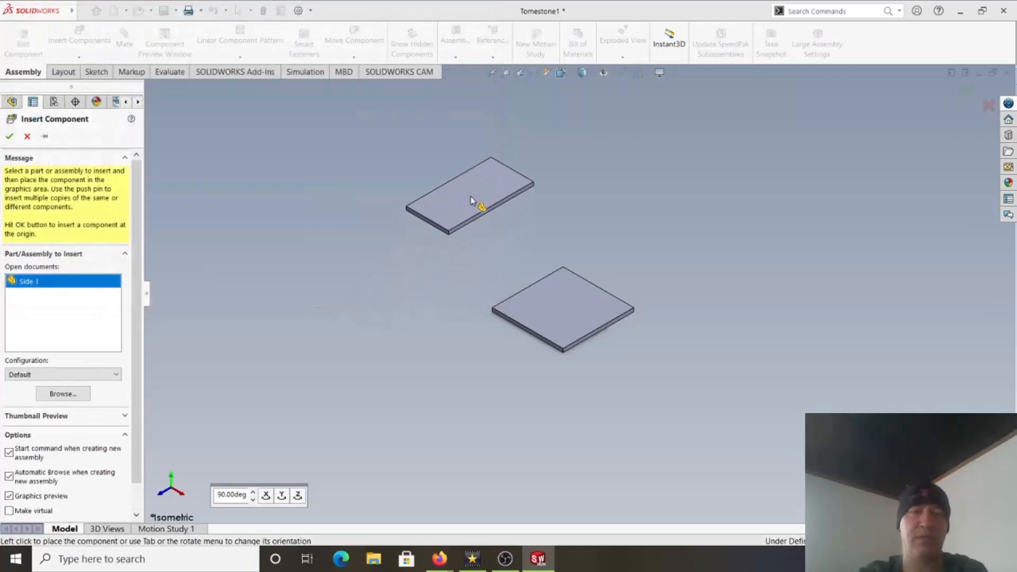
# Place the Side 1 part behind the base plate, and insert the Side 2 part from the Tomestone folder on the plate's right
pyautogui.click(471, 208)
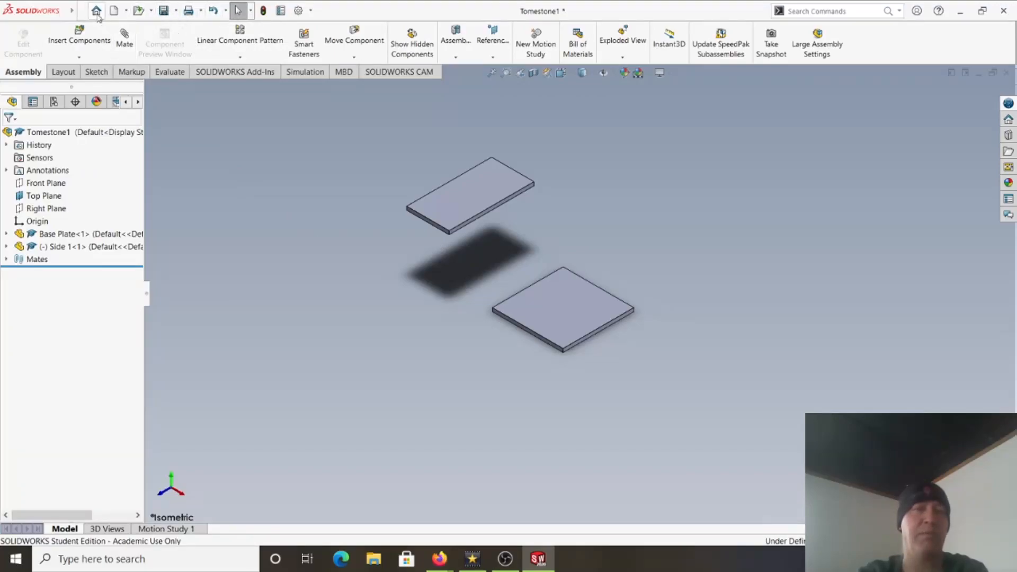
pyautogui.click(79, 12)
pyautogui.moveTo(147, 15)
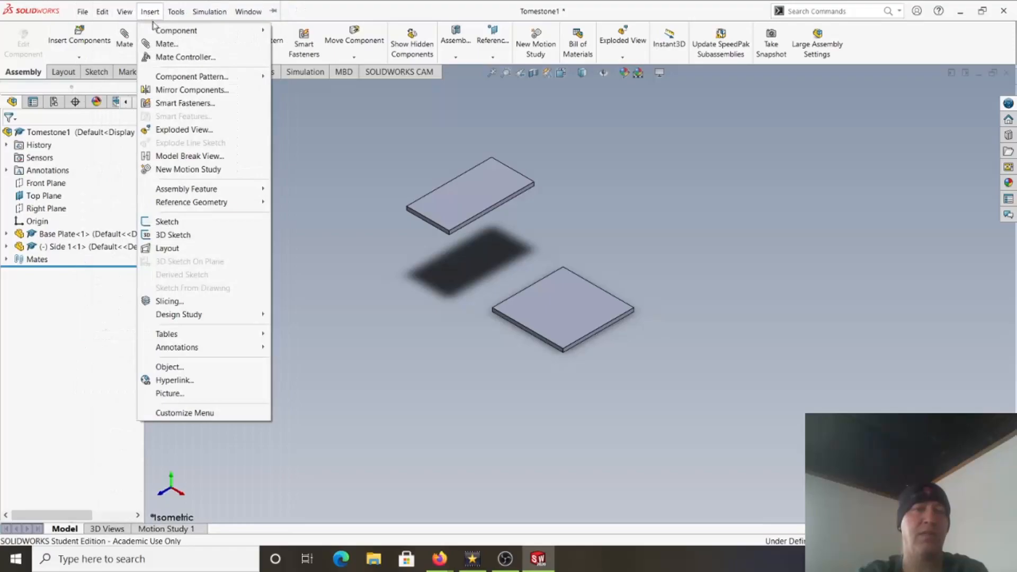
pyautogui.moveTo(222, 30)
pyautogui.click(298, 31)
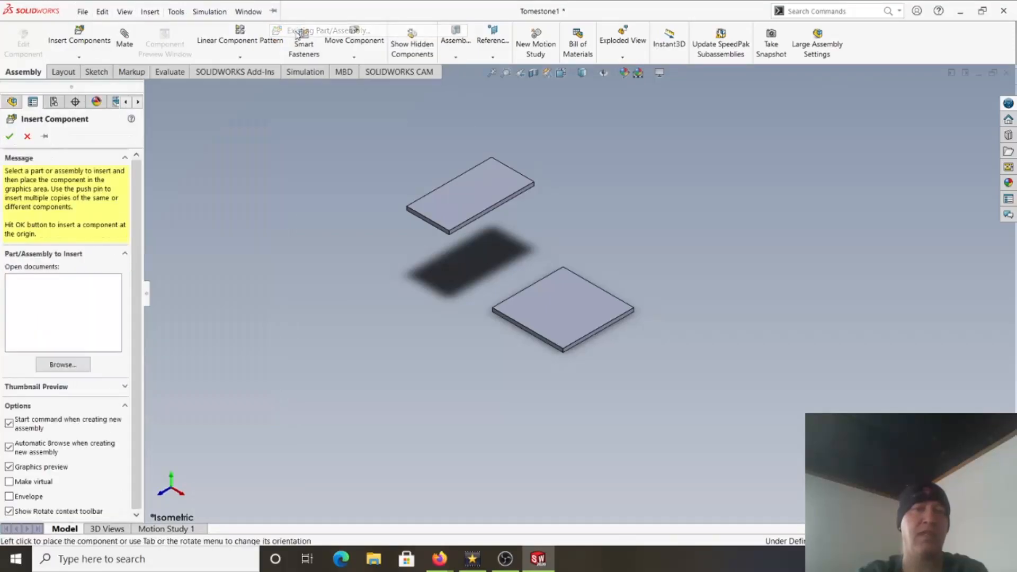
pyautogui.click(148, 126)
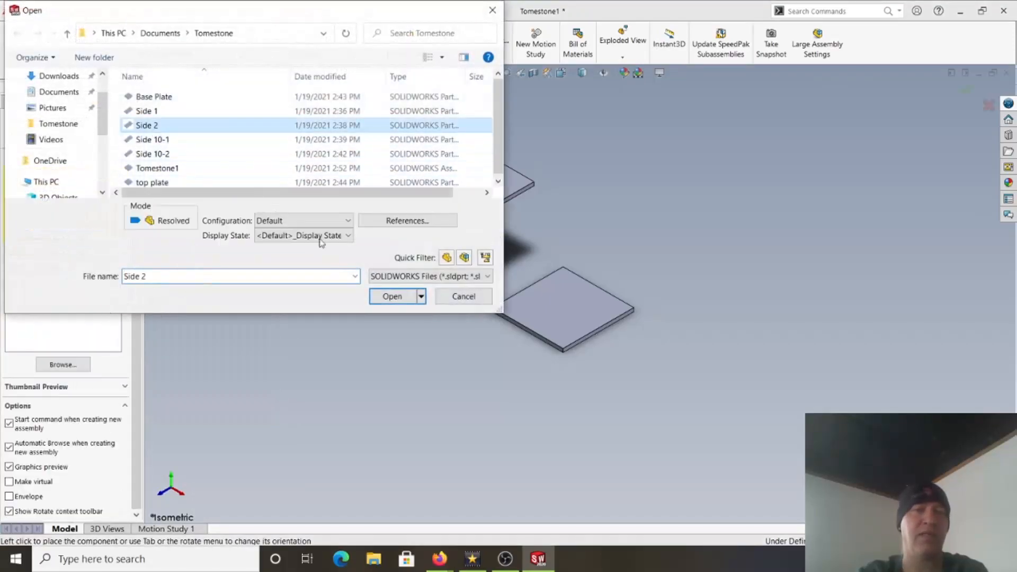
pyautogui.click(395, 297)
pyautogui.click(763, 323)
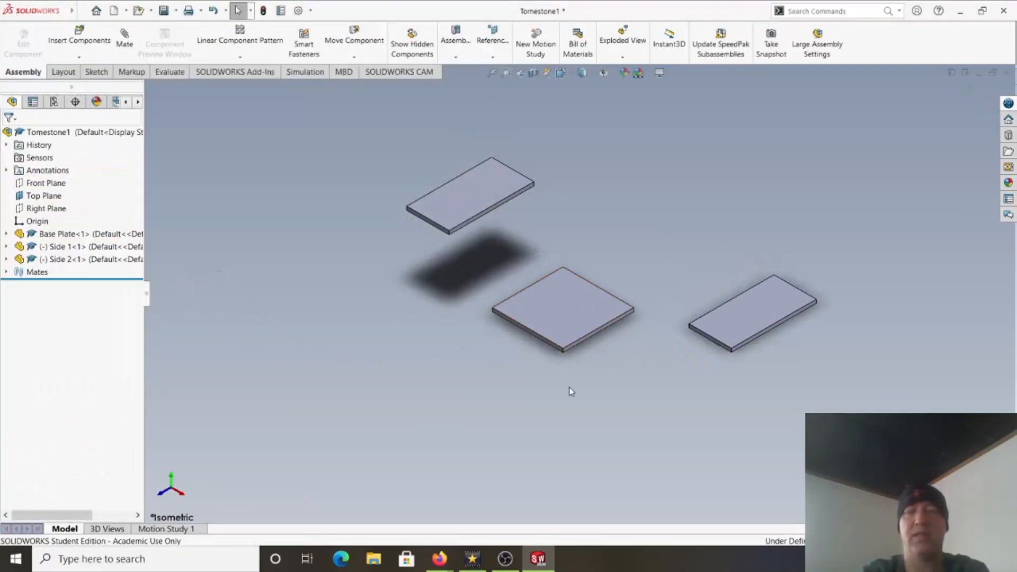
pyautogui.moveTo(589, 377); pyautogui.dragTo(593, 377, button='middle')
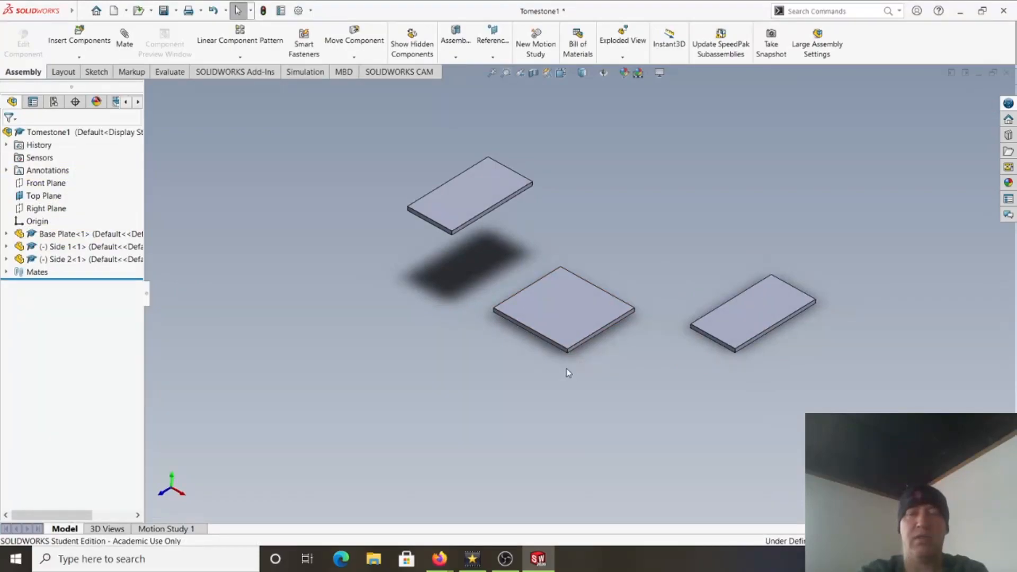
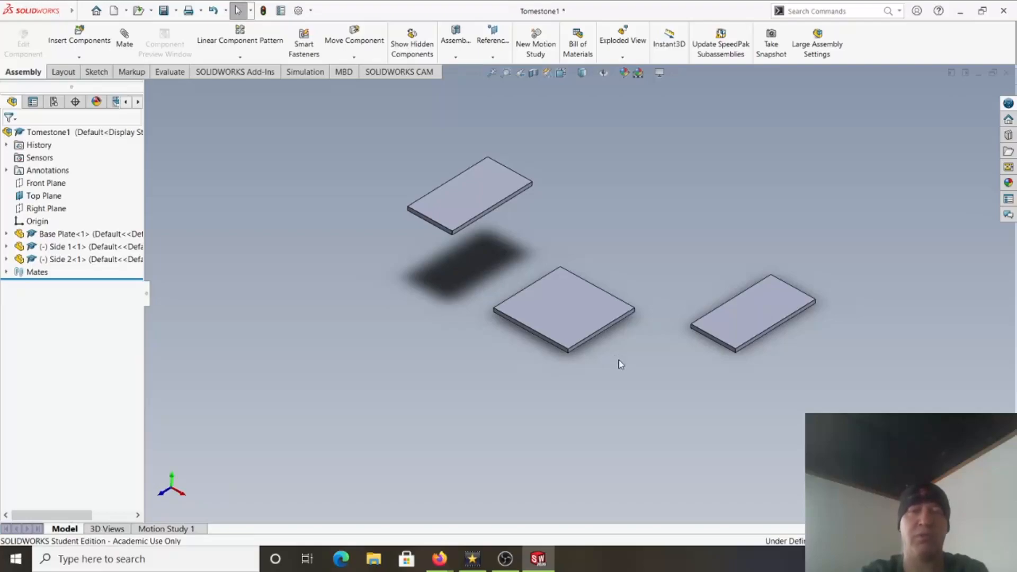
pyautogui.moveTo(621, 364); pyautogui.dragTo(609, 297, button='middle')
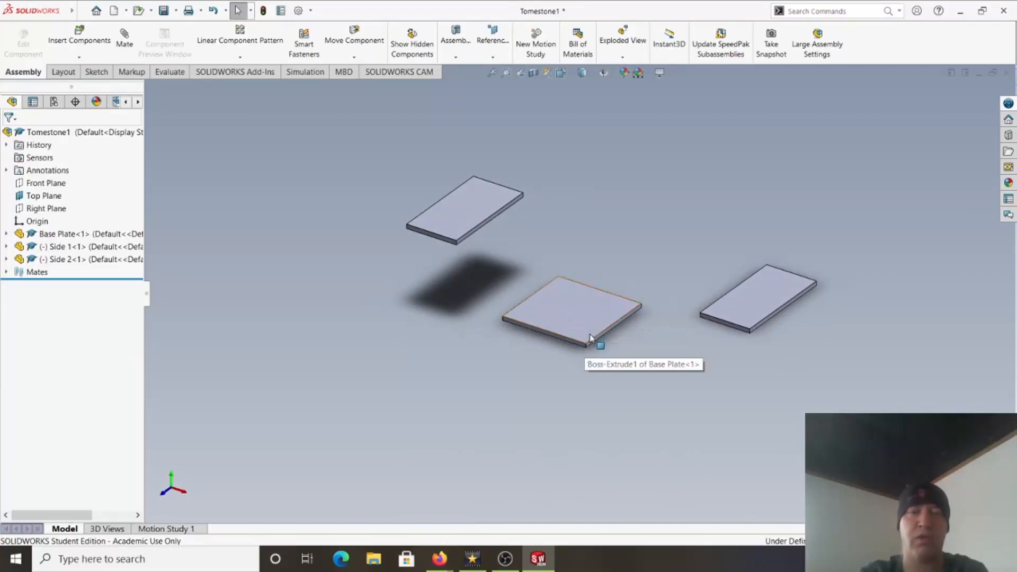
pyautogui.scroll(5, 590, 336)
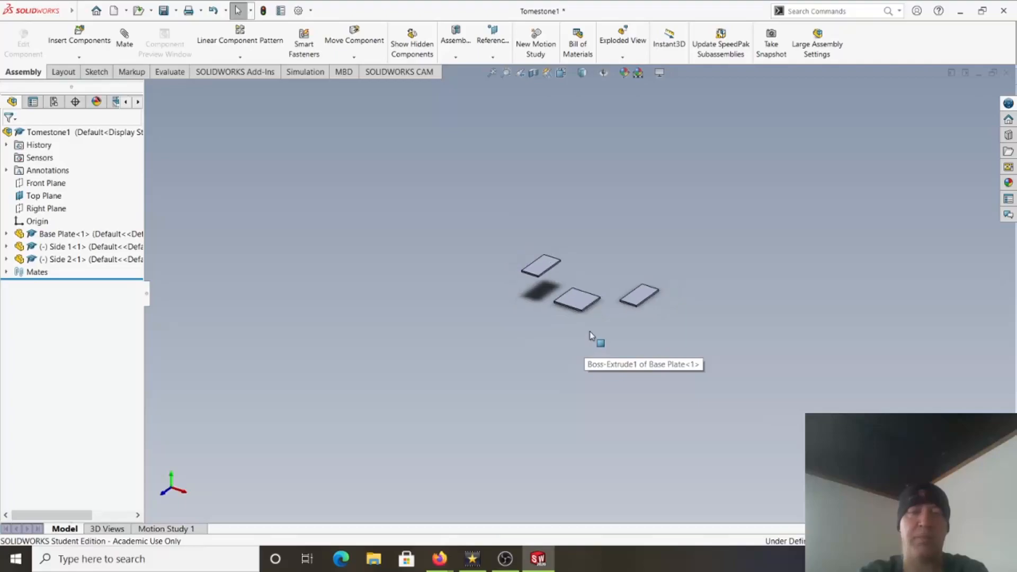
pyautogui.scroll(-4, 589, 335)
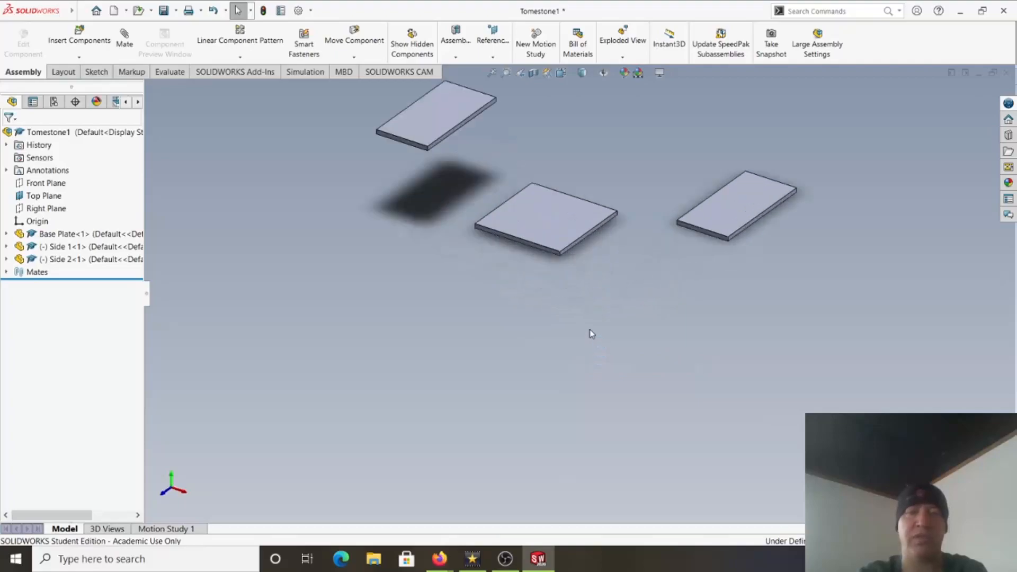
pyautogui.scroll(-5, 574, 260)
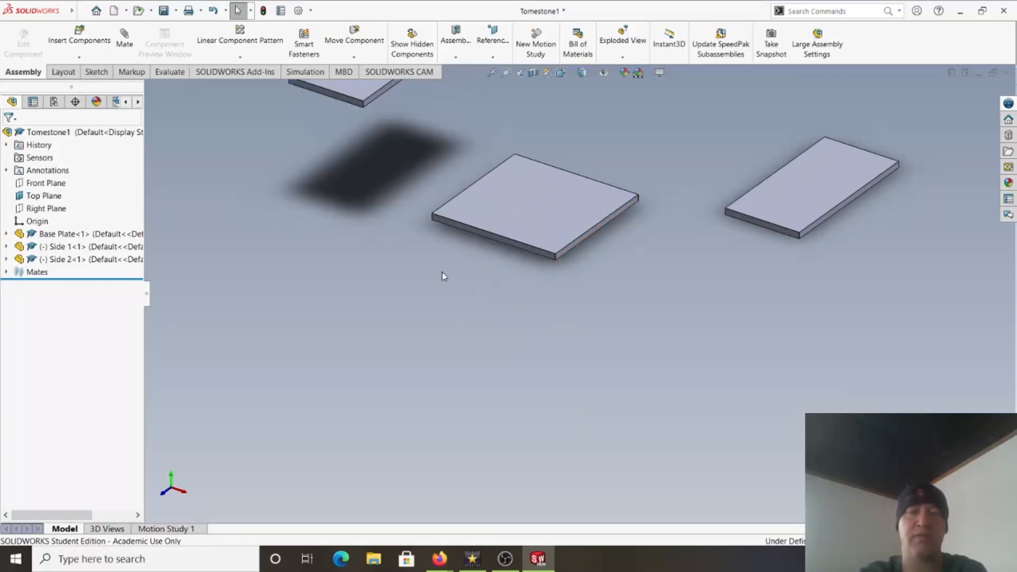
pyautogui.moveTo(445, 270); pyautogui.dragTo(482, 374)
pyautogui.scroll(5, 497, 294)
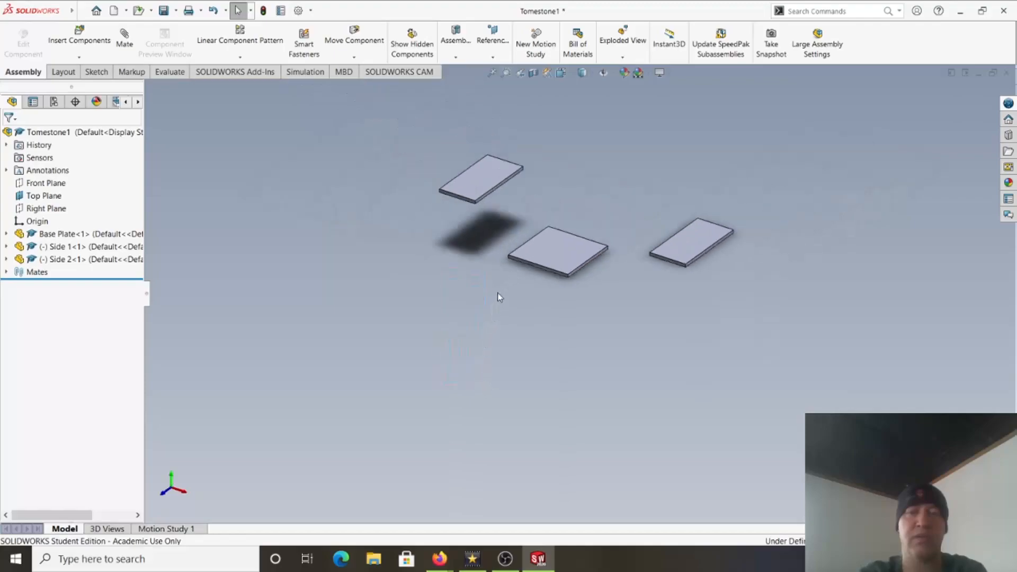
pyautogui.scroll(-5, 547, 249)
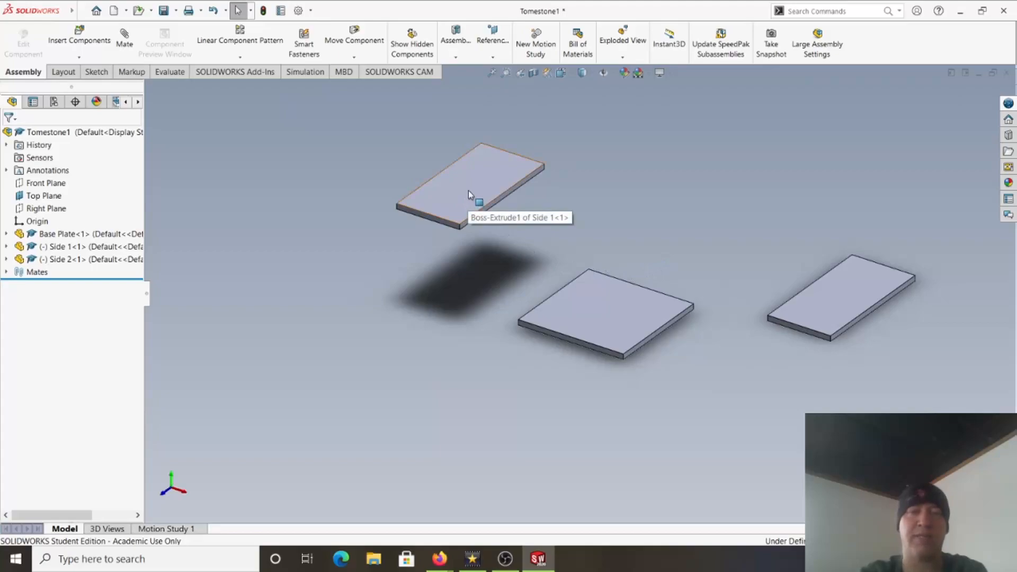
# Move Side 1 farther from the base plate and reposition Side 2 behind and to the right of it
pyautogui.moveTo(468, 191); pyautogui.dragTo(451, 165)
pyautogui.moveTo(858, 299); pyautogui.dragTo(918, 354)
pyautogui.click(788, 426)
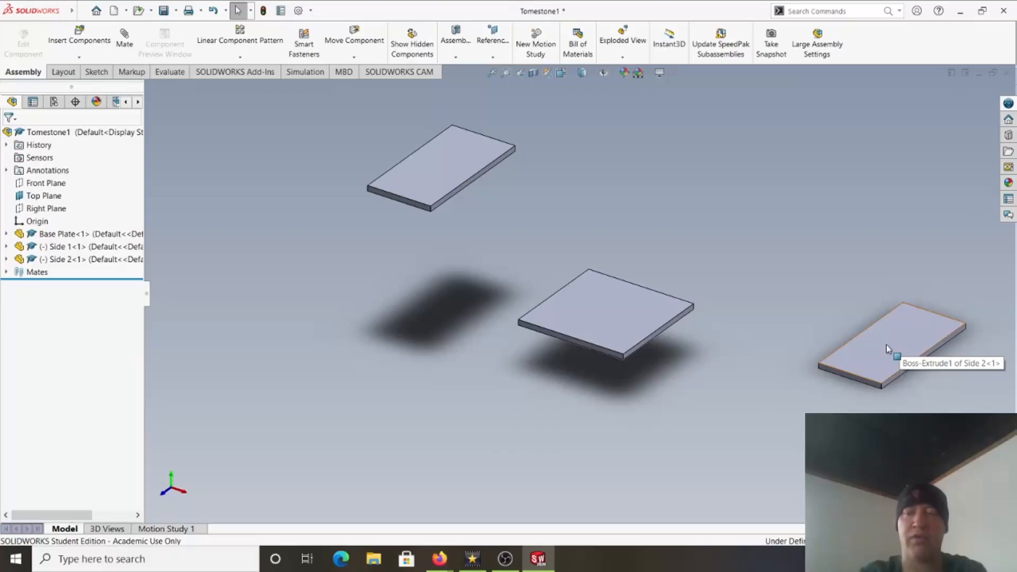
pyautogui.moveTo(887, 347); pyautogui.dragTo(834, 221)
pyautogui.click(806, 373)
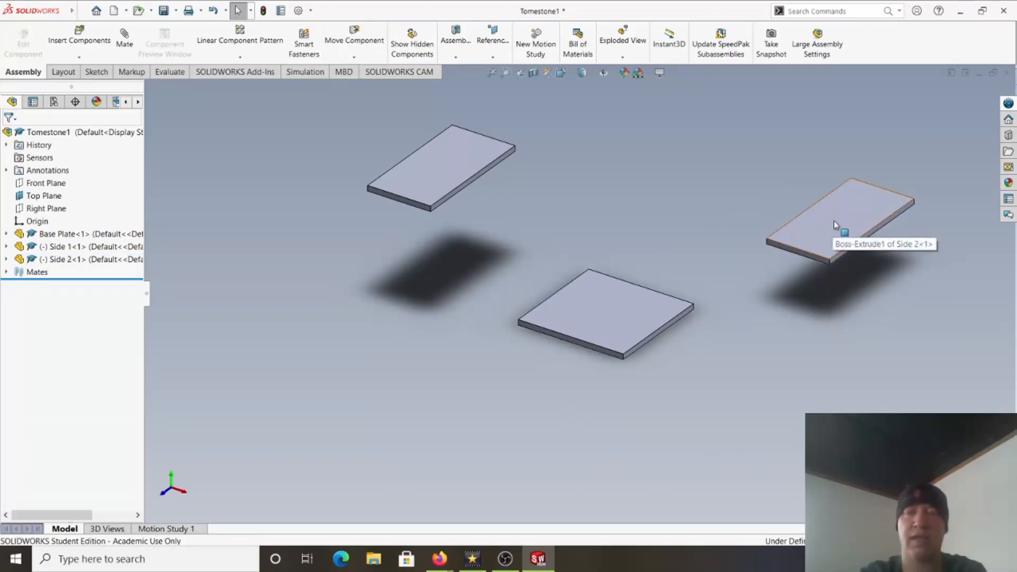
# Rotate Side 2 and Side 1 freely until both plates stand roughly upright beside the base plate
pyautogui.moveTo(834, 221); pyautogui.dragTo(890, 416, button='right')
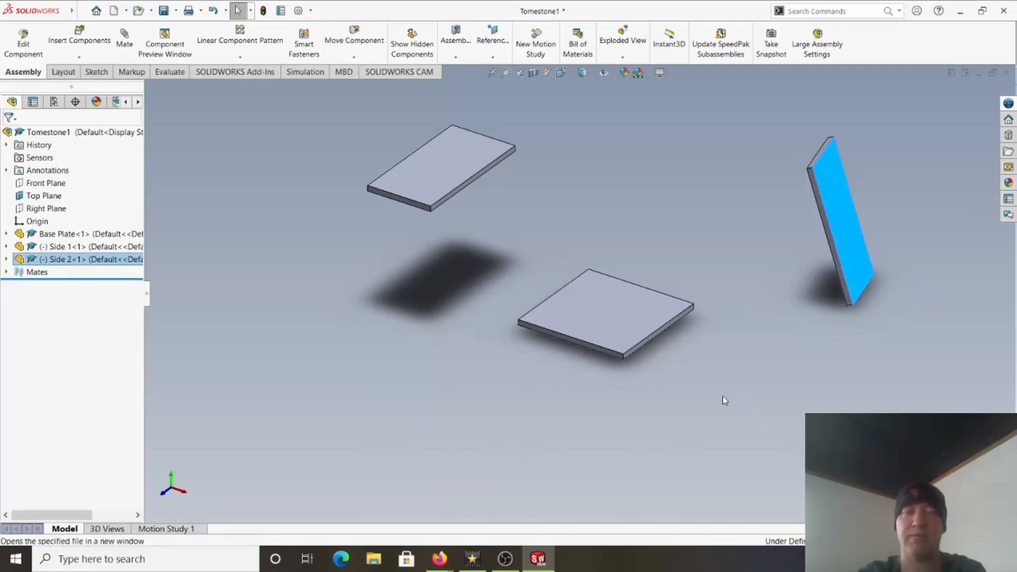
pyautogui.moveTo(438, 182); pyautogui.dragTo(285, 182, button='right')
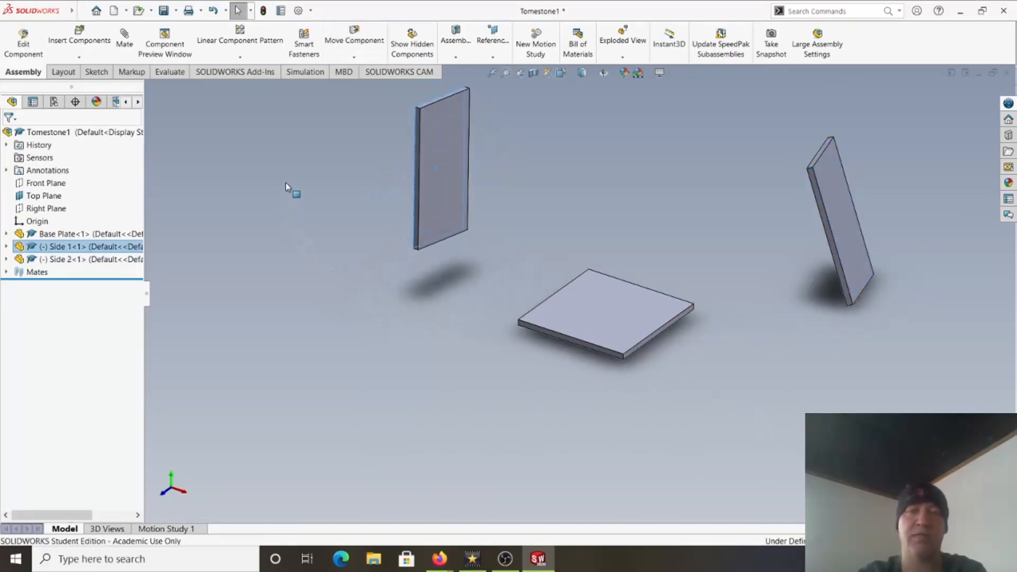
pyautogui.click(378, 250)
# Add a coincident mate between the base plate's top face and the narrow bottom end face of Side 1
pyautogui.moveTo(750, 239); pyautogui.dragTo(779, 316, button='middle')
pyautogui.moveTo(618, 358); pyautogui.dragTo(576, 245, button='middle')
pyautogui.scroll(-5, 541, 379)
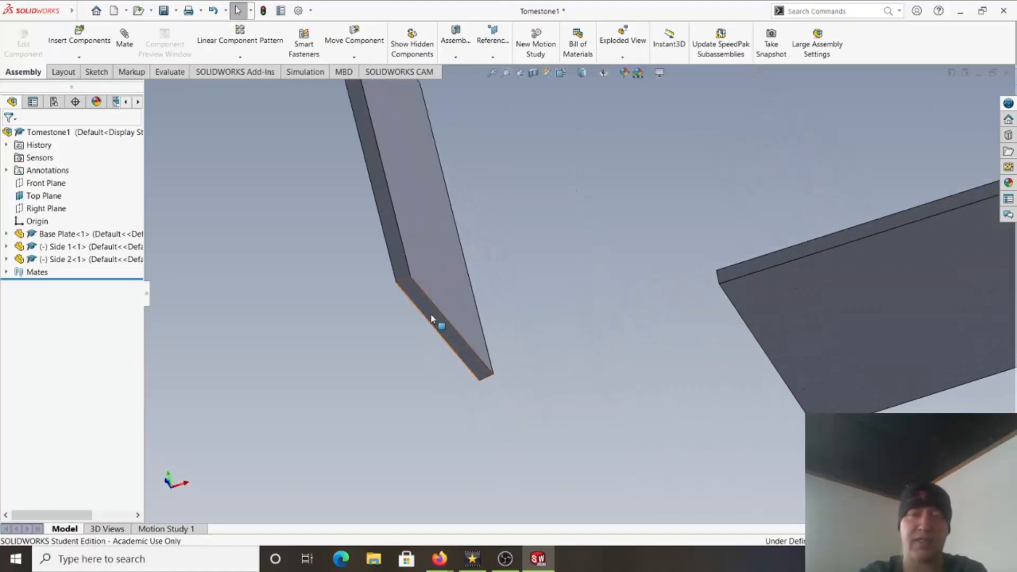
pyautogui.moveTo(479, 311); pyautogui.dragTo(633, 362, button='middle')
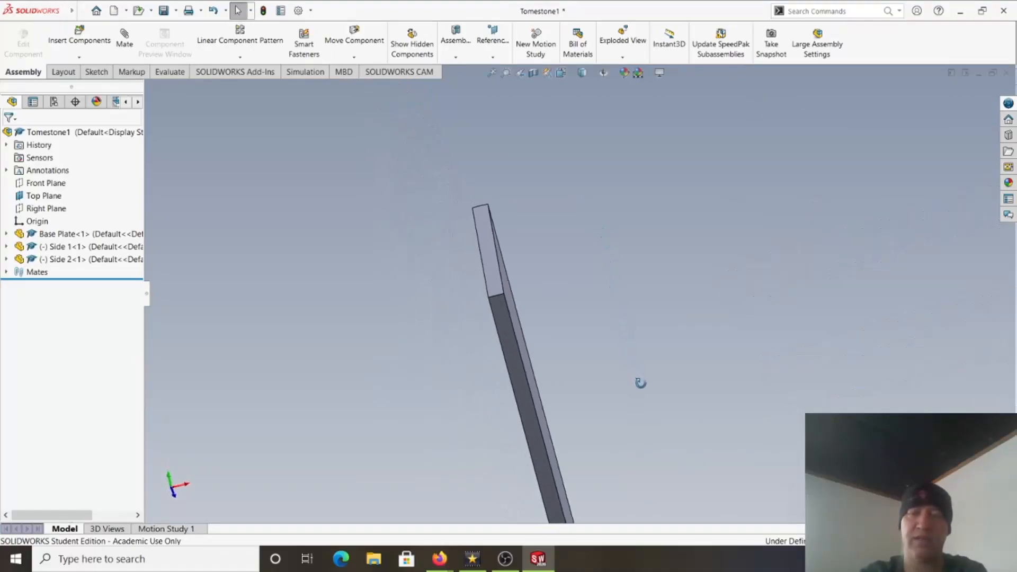
pyautogui.scroll(3, 646, 368)
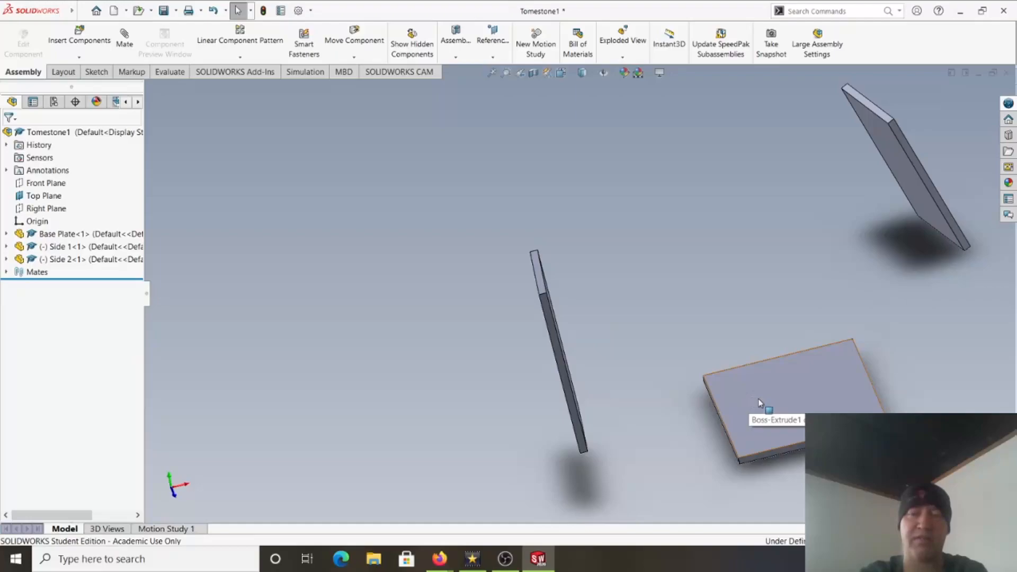
pyautogui.click(125, 42)
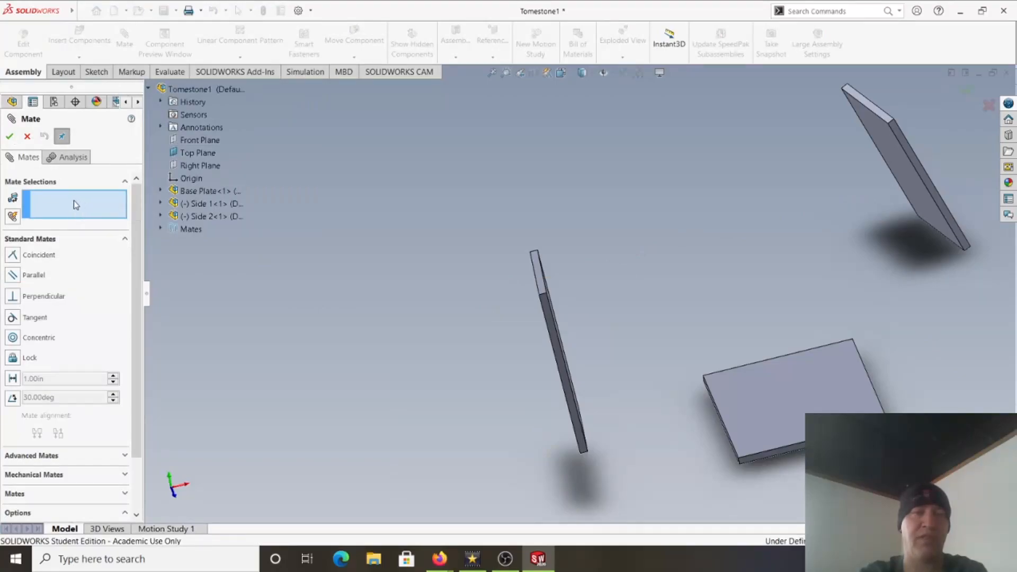
pyautogui.click(756, 397)
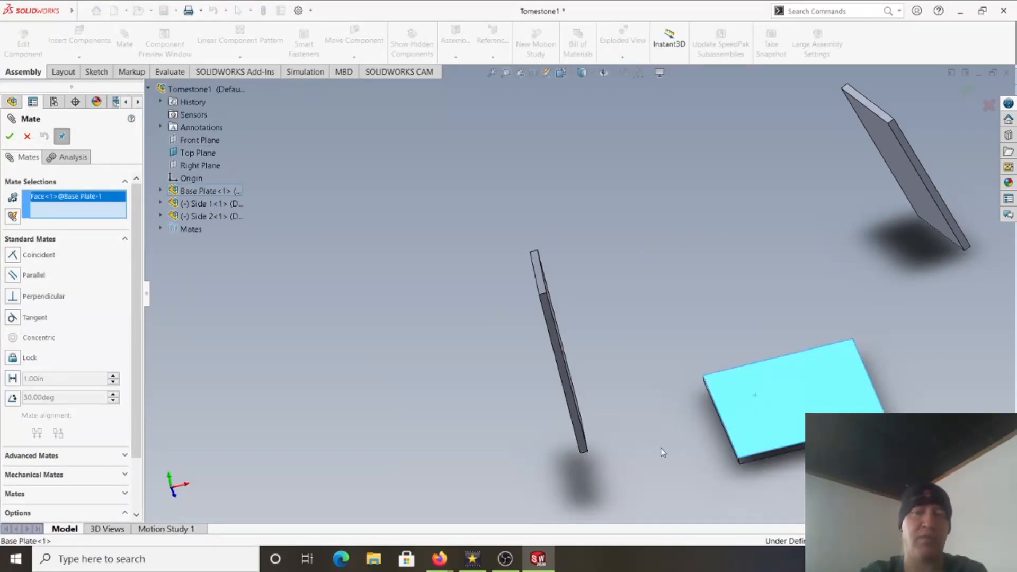
pyautogui.moveTo(662, 452); pyautogui.dragTo(637, 239, button='middle')
pyautogui.scroll(-5, 572, 331)
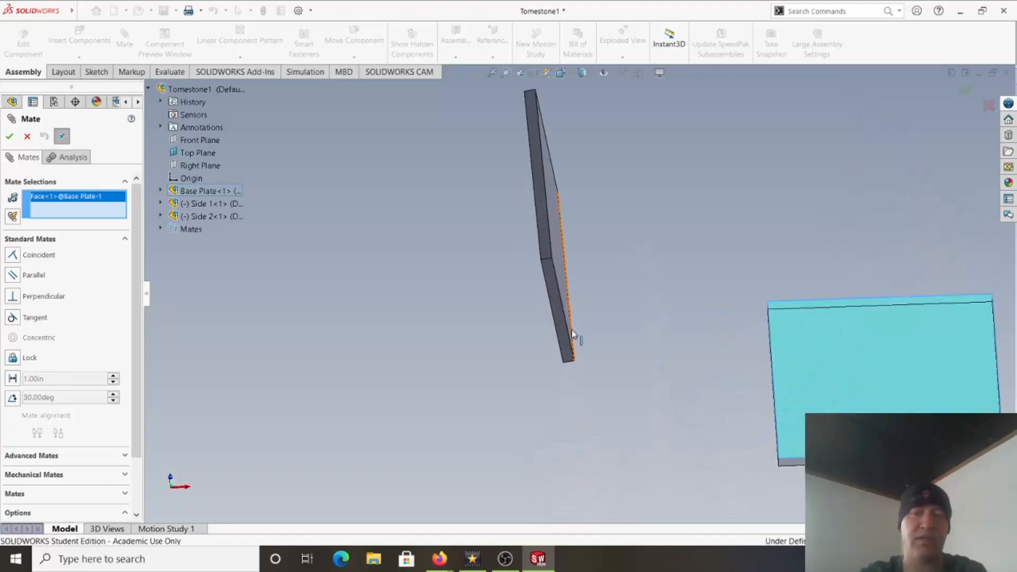
pyautogui.click(547, 285)
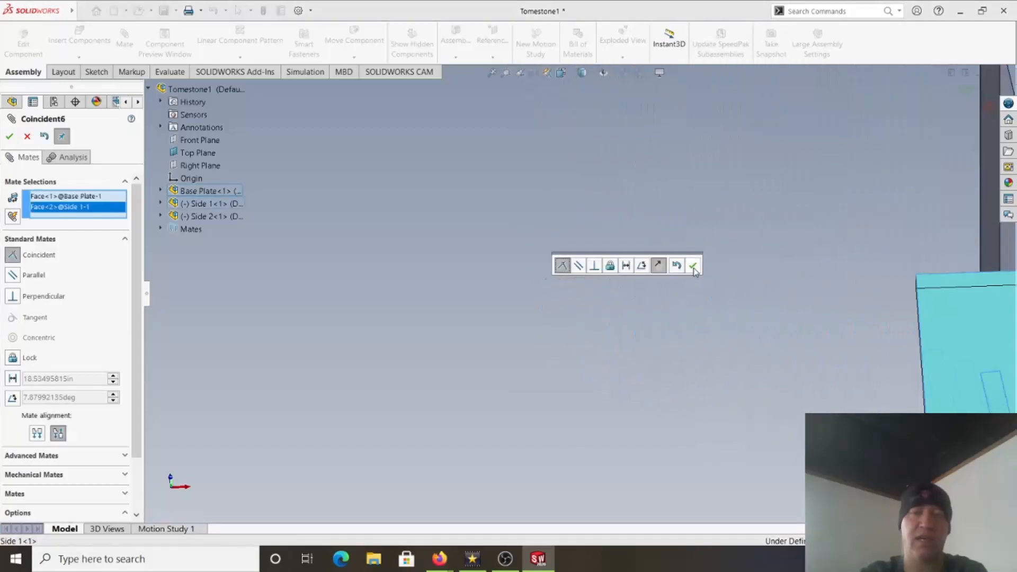
pyautogui.click(694, 270)
# Exit the Mate command and slide Side 1 to just beyond the left edge of the base plate
pyautogui.scroll(5, 695, 283)
pyautogui.moveTo(750, 277); pyautogui.dragTo(764, 470, button='middle')
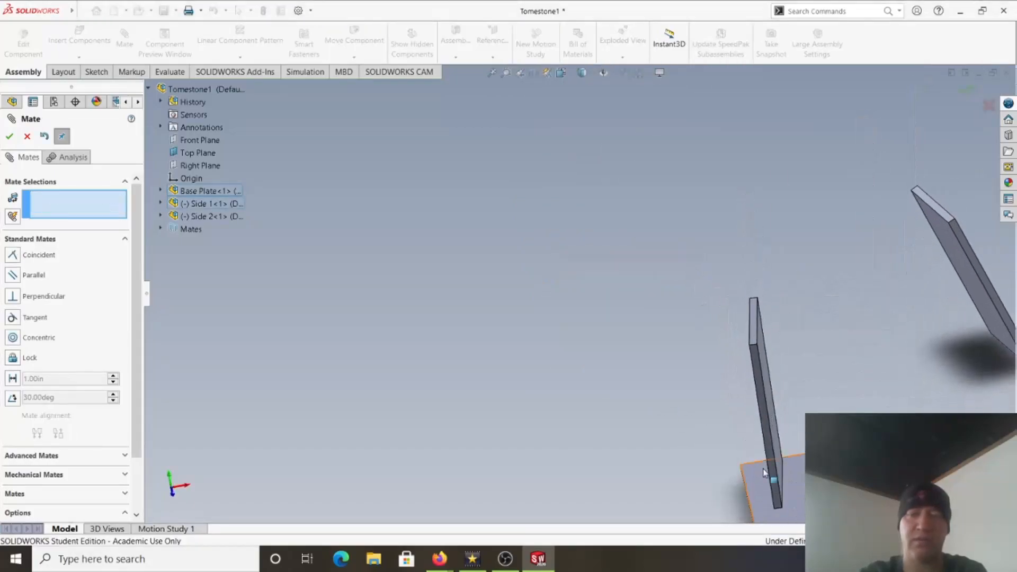
pyautogui.scroll(5, 727, 391)
pyautogui.scroll(-5, 670, 367)
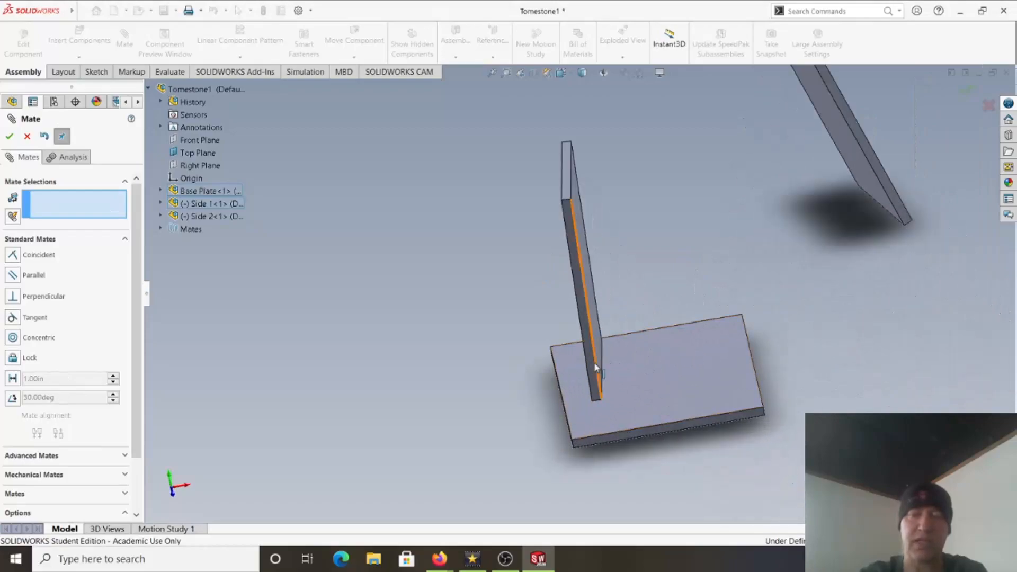
pyautogui.click(701, 361)
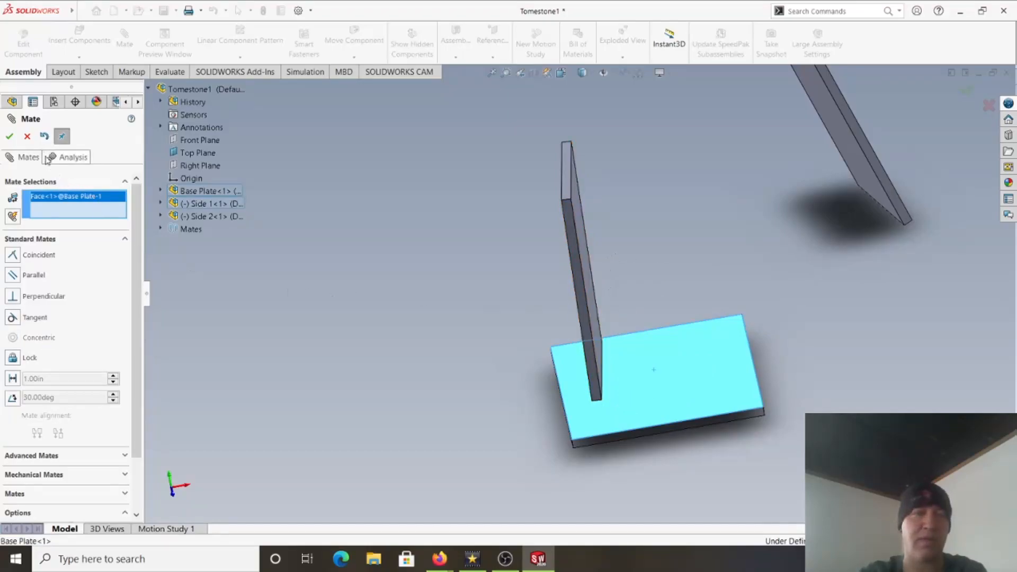
pyautogui.click(28, 137)
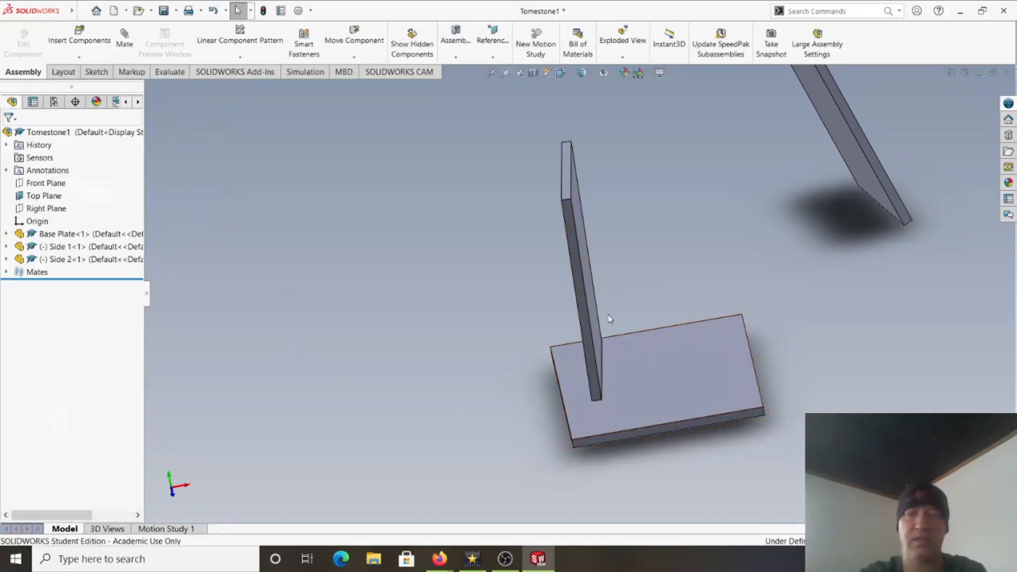
pyautogui.moveTo(594, 326); pyautogui.dragTo(498, 279)
pyautogui.click(625, 376)
pyautogui.moveTo(595, 431)
pyautogui.mouseDown(button='middle')
pyautogui.moveTo(603, 326)
pyautogui.moveTo(548, 404)
pyautogui.moveTo(613, 422)
pyautogui.mouseUp(button='middle')
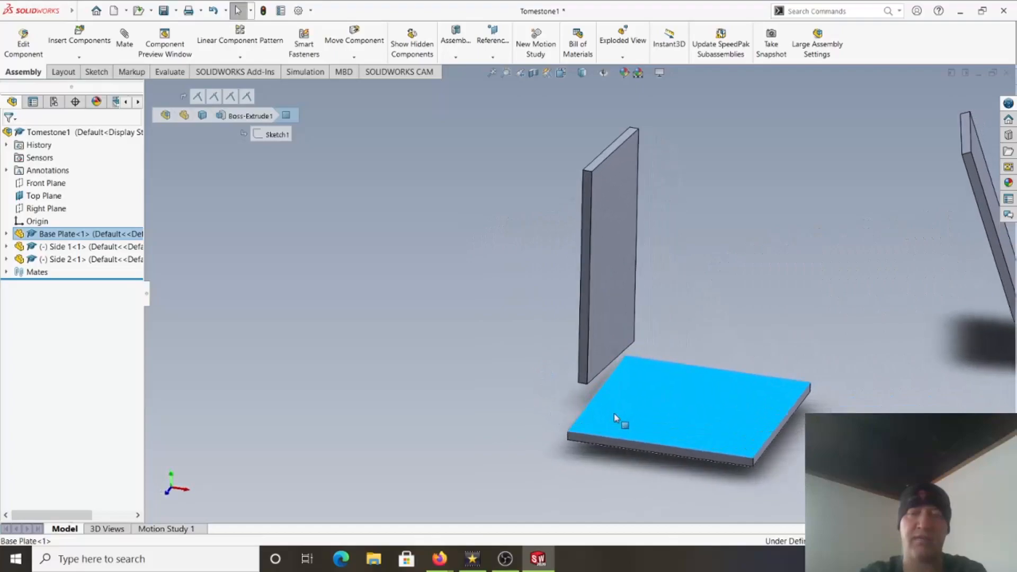
pyautogui.scroll(5, 714, 381)
pyautogui.click(637, 268)
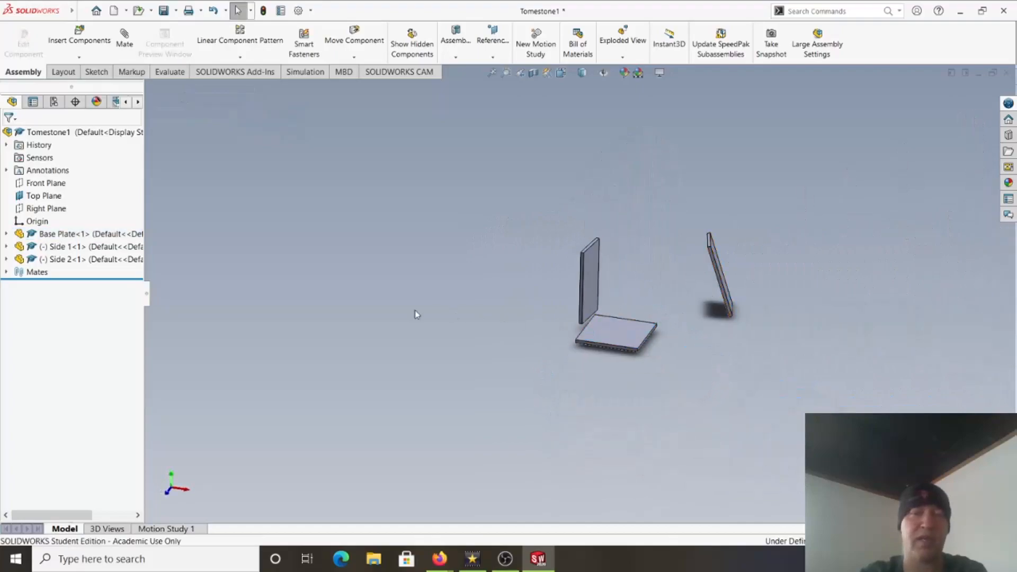
# Add a coincident mate between the base plate's top face and the narrow bottom end face of Side 2
pyautogui.click(125, 42)
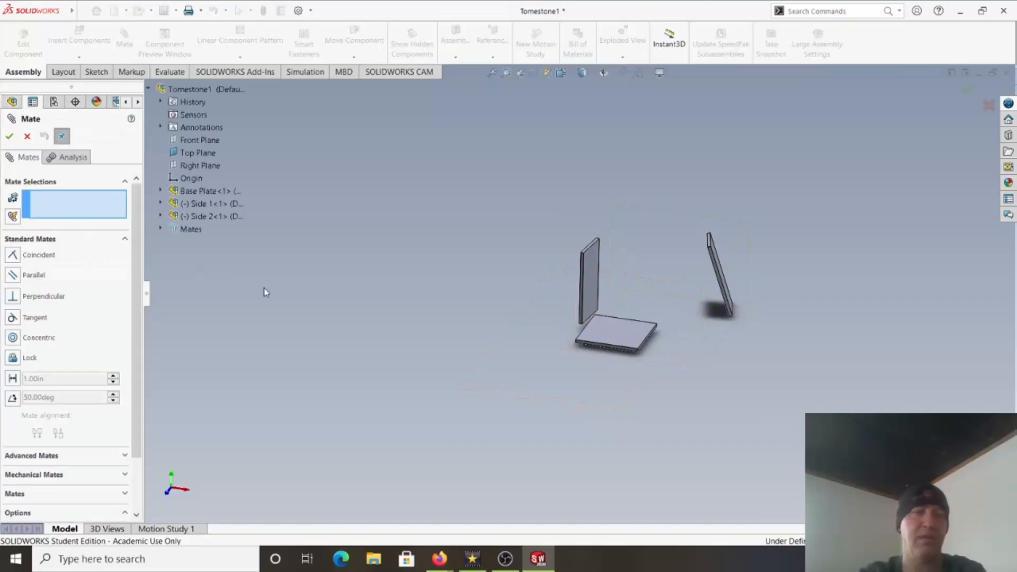
pyautogui.click(626, 335)
pyautogui.moveTo(716, 339); pyautogui.dragTo(754, 306, button='middle')
pyautogui.scroll(-5, 754, 307)
pyautogui.moveTo(676, 322); pyautogui.dragTo(571, 285, button='middle')
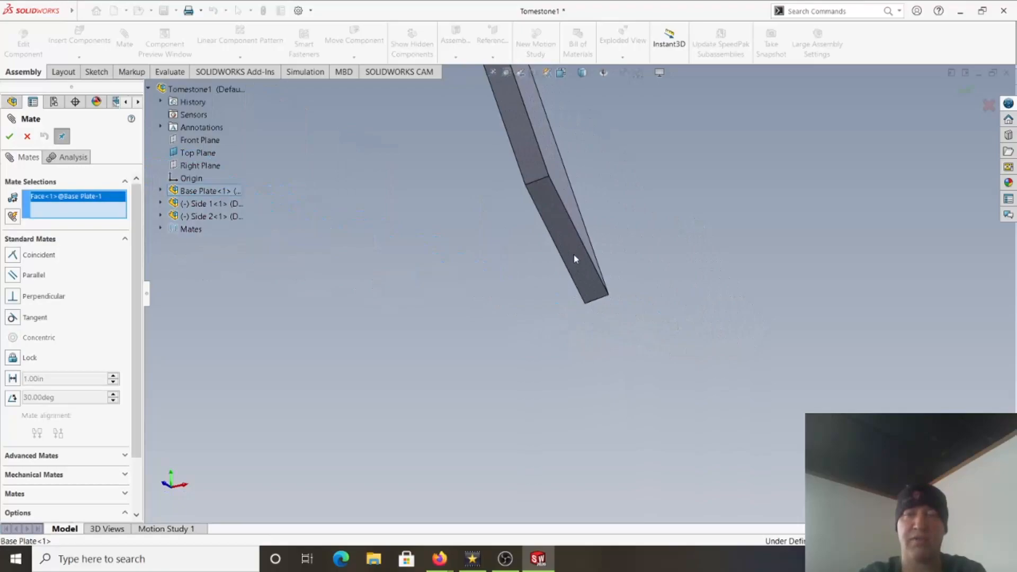
pyautogui.click(576, 258)
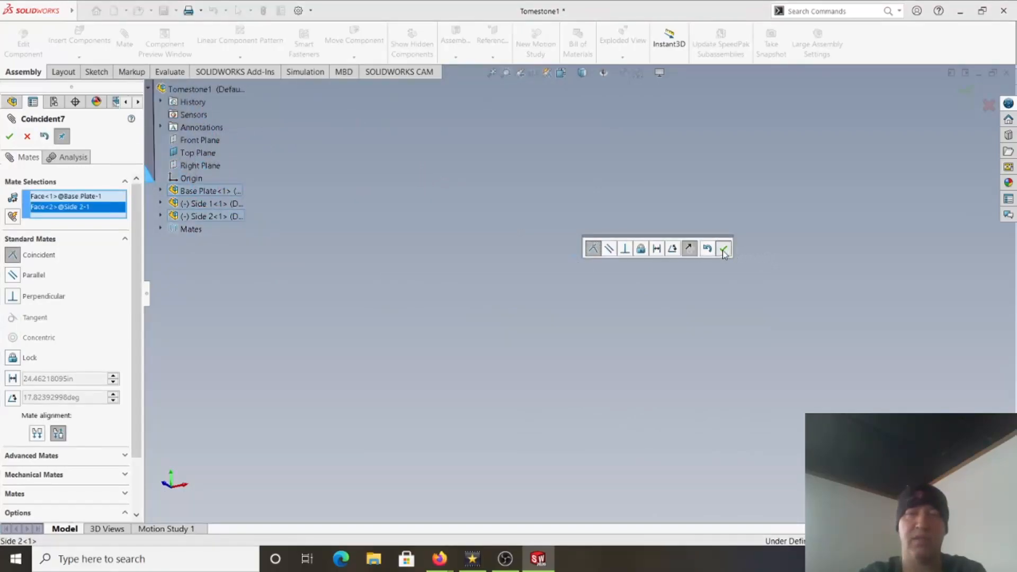
pyautogui.click(724, 249)
pyautogui.scroll(-5, 457, 294)
pyautogui.moveTo(458, 295); pyautogui.dragTo(475, 412, button='middle')
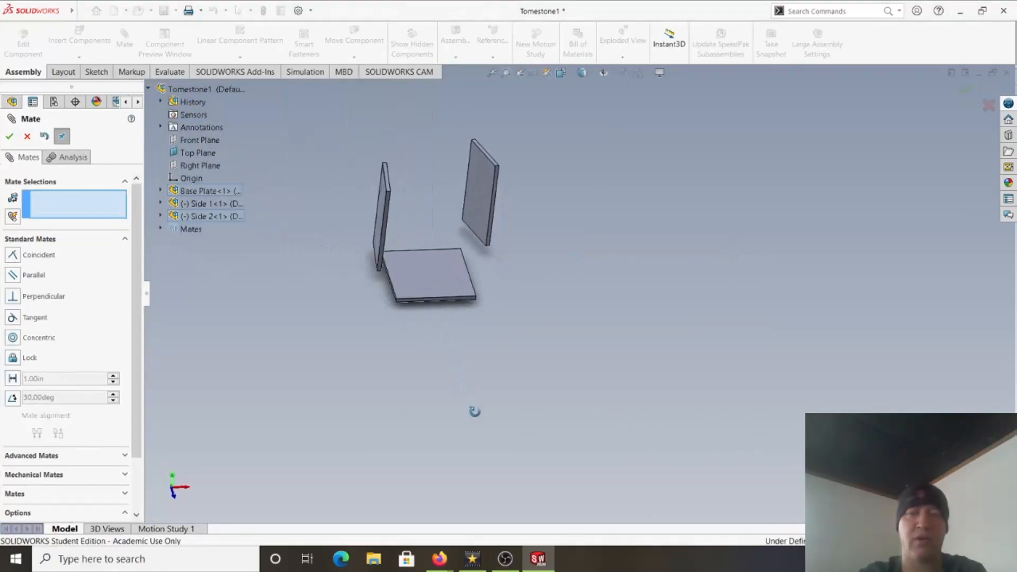
pyautogui.scroll(-5, 460, 250)
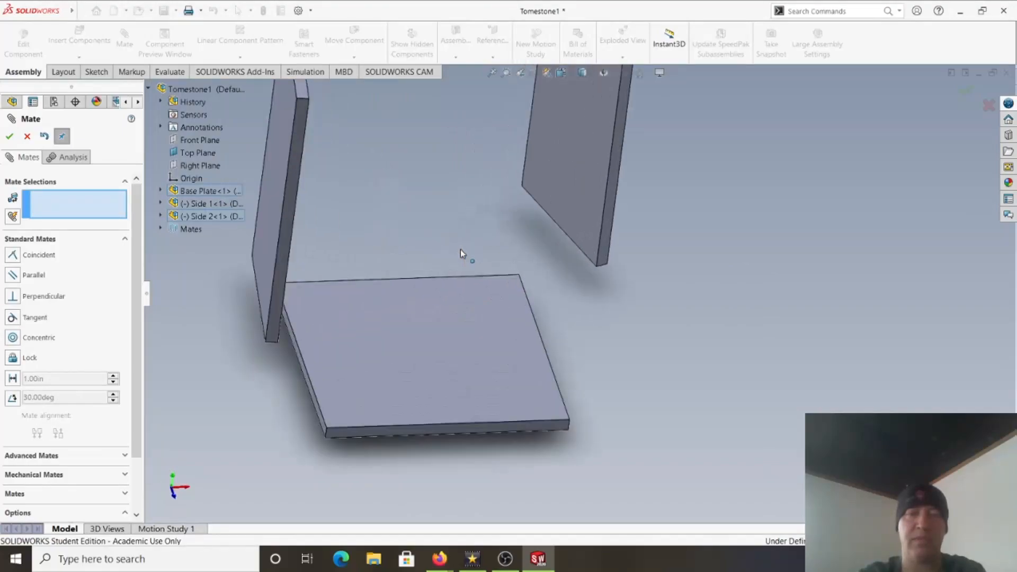
# Add a coincident mate between the long narrow edge faces of Side 2 and Side 1
pyautogui.click(611, 218)
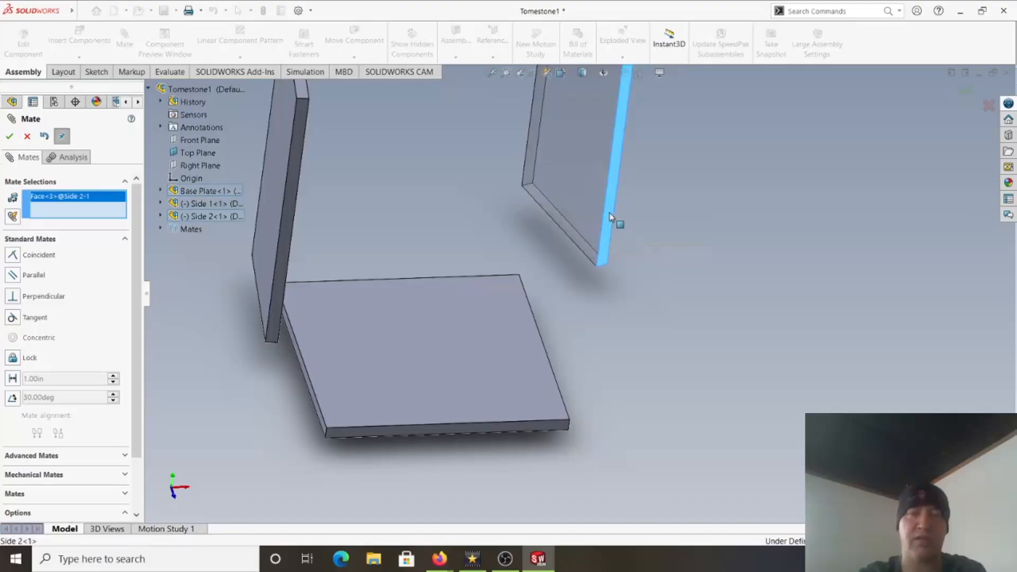
pyautogui.click(285, 226)
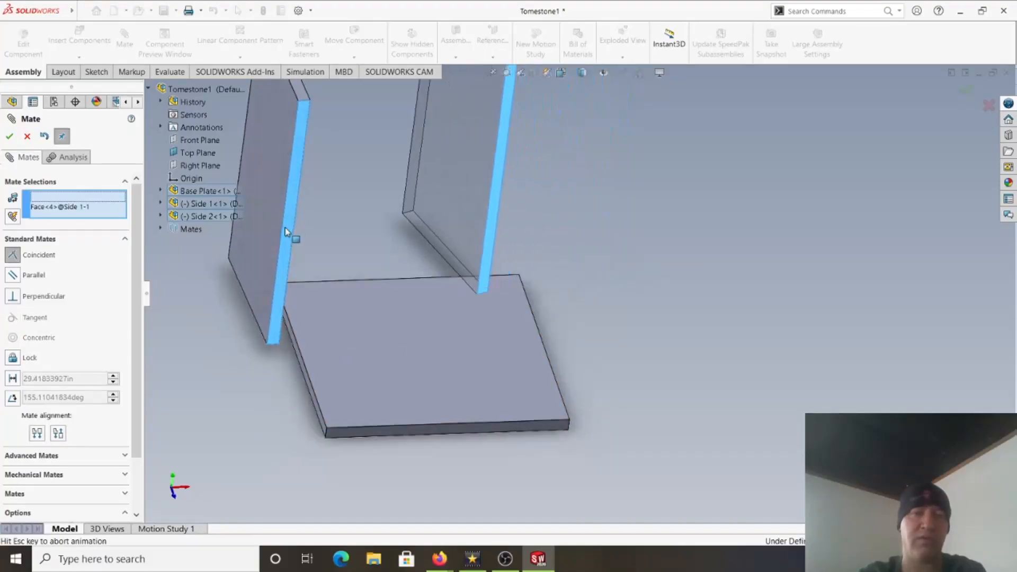
pyautogui.click(270, 213)
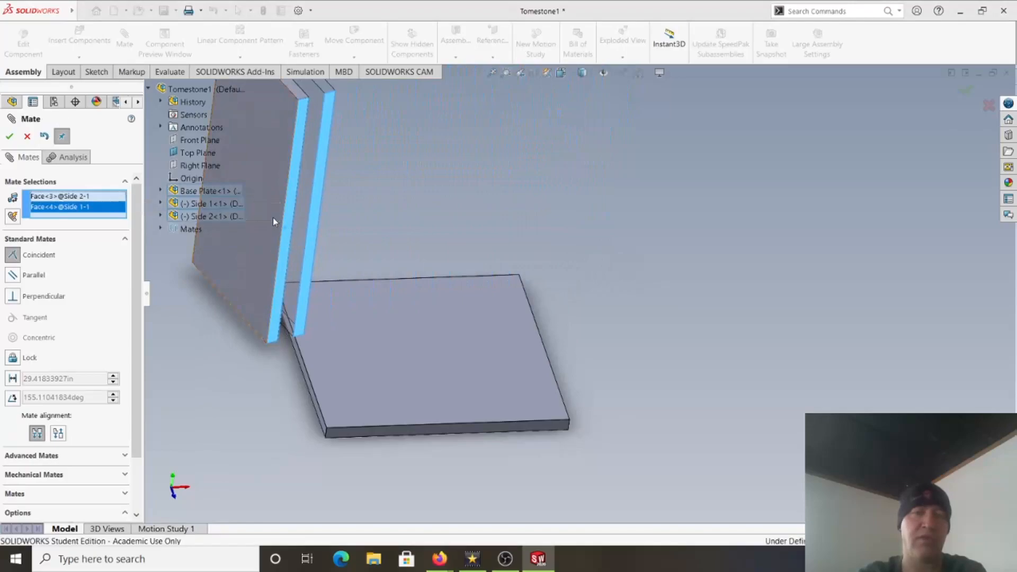
pyautogui.moveTo(311, 208); pyautogui.dragTo(301, 324, button='middle')
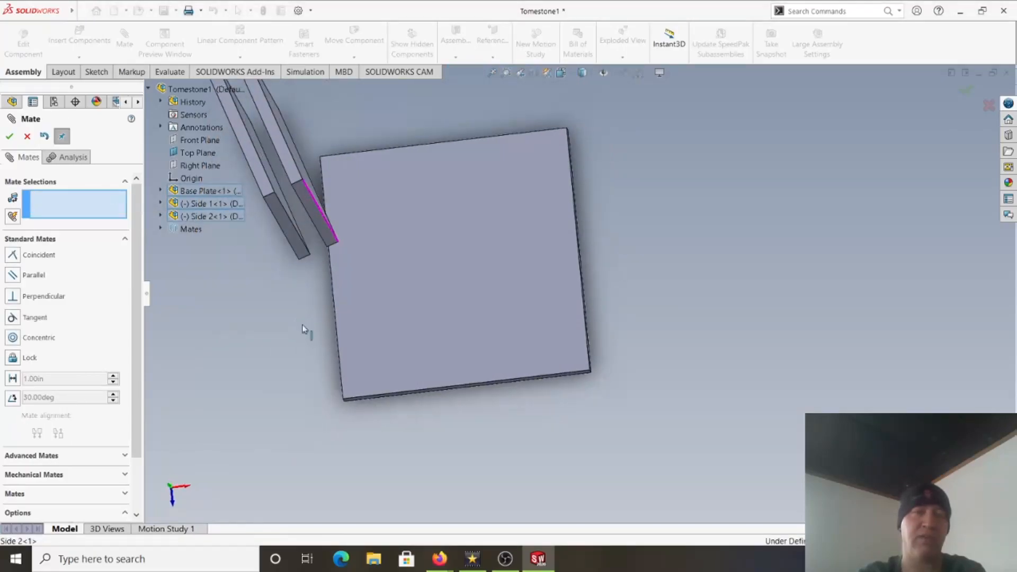
# Slide Side 2 away from Side 1 to the right-hand edge of the base plate
pyautogui.moveTo(305, 178); pyautogui.dragTo(545, 227)
pyautogui.moveTo(389, 323); pyautogui.dragTo(366, 370, button='middle')
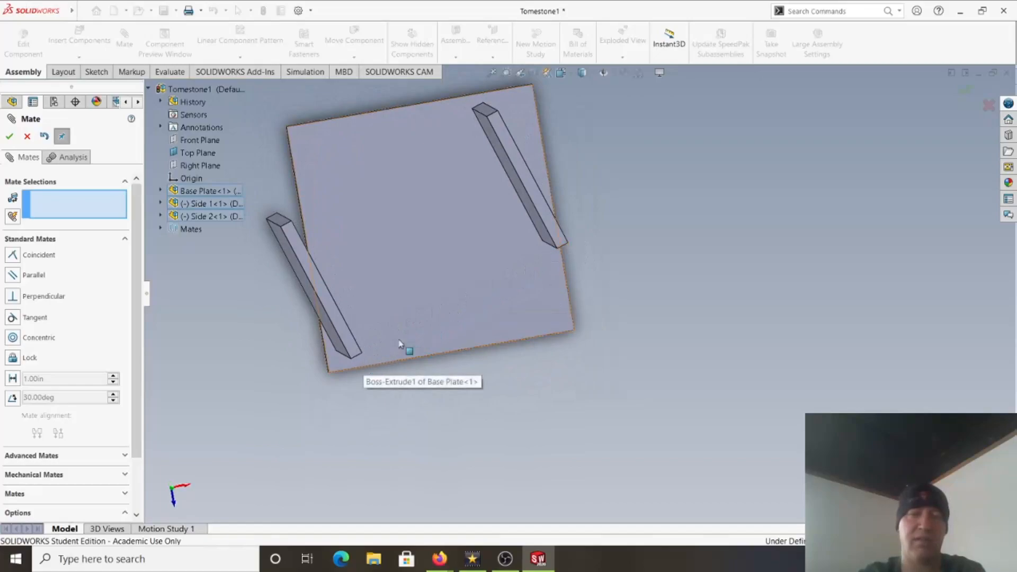
pyautogui.moveTo(444, 325); pyautogui.dragTo(435, 259, button='middle')
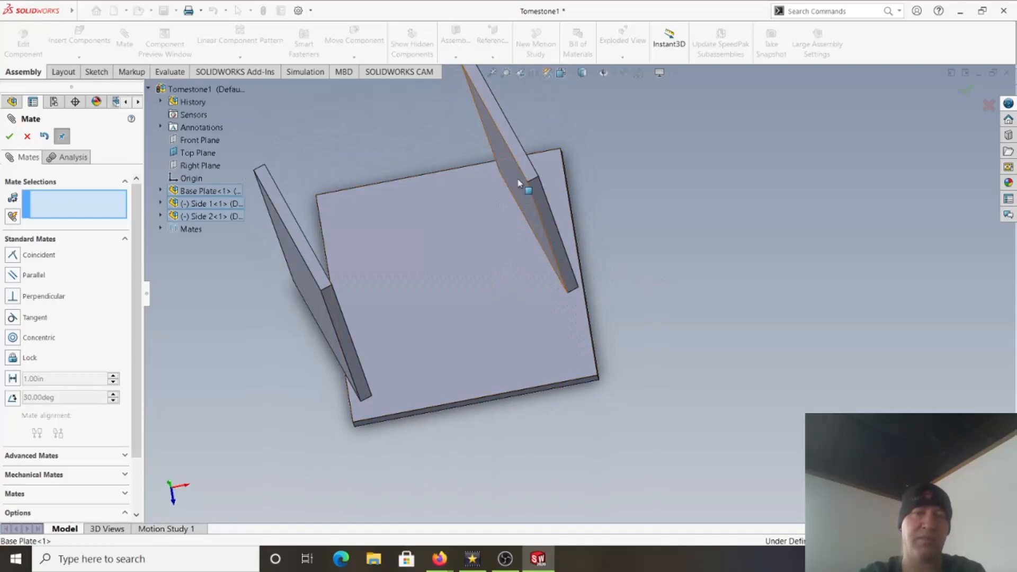
pyautogui.click(525, 182)
pyautogui.moveTo(524, 181); pyautogui.dragTo(408, 302, button='middle')
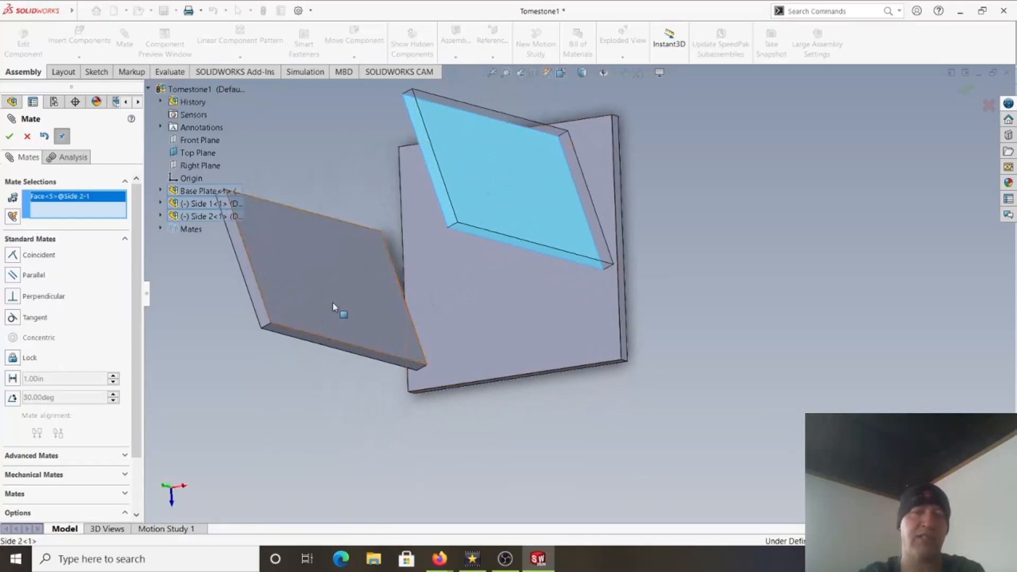
pyautogui.click(29, 141)
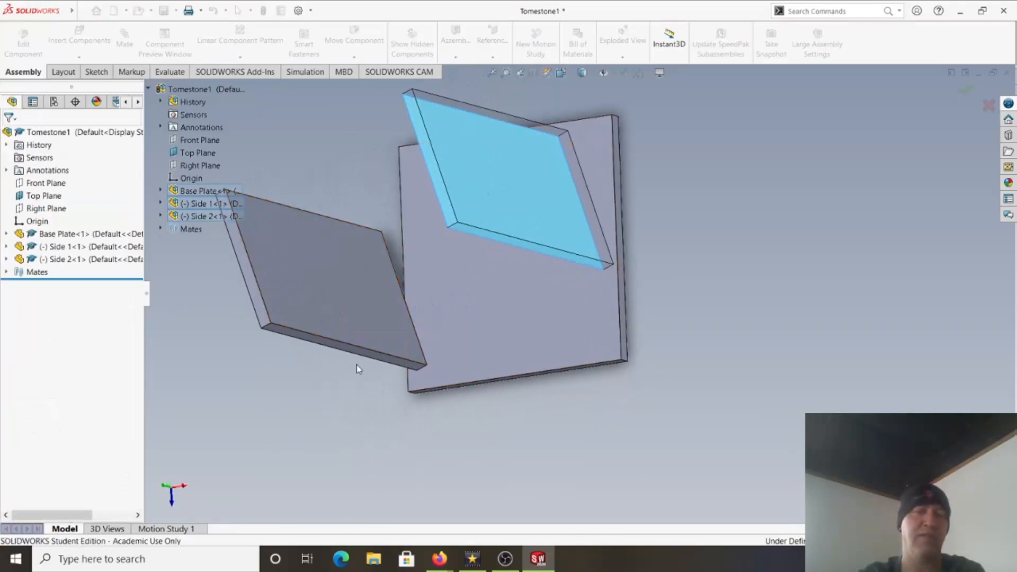
# Save the assembly, rebuilding the document before it is saved
pyautogui.scroll(4, 444, 385)
pyautogui.moveTo(445, 386); pyautogui.dragTo(491, 290, button='middle')
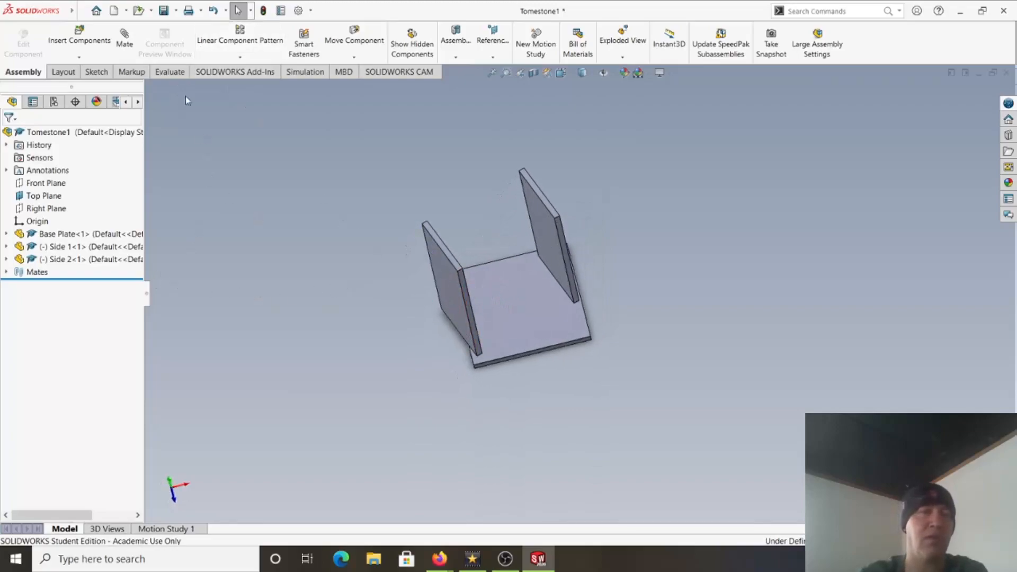
pyautogui.click(164, 11)
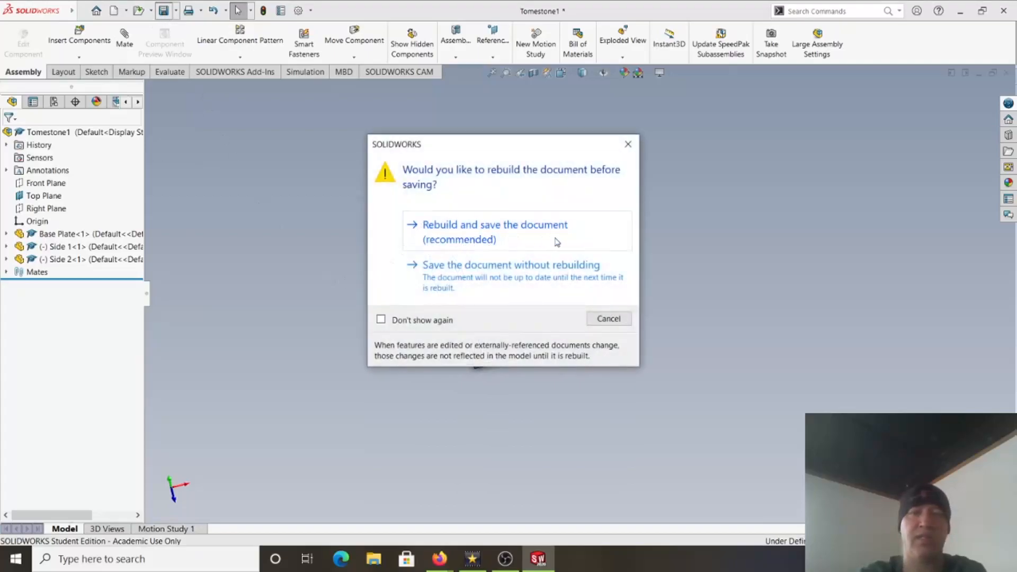
pyautogui.click(469, 233)
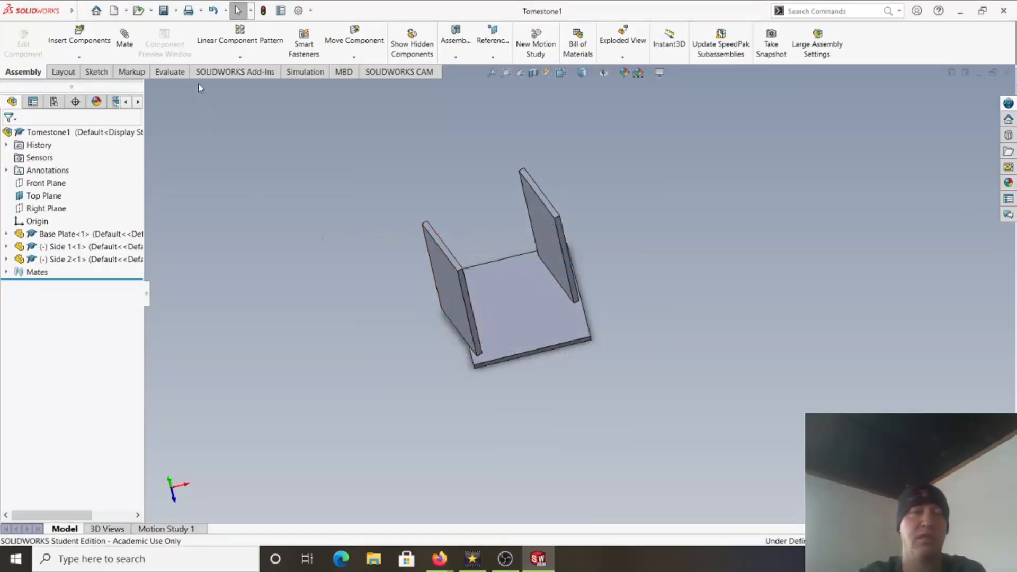
# Insert the existing part Side 10-1 and place it behind the two upright side plates
pyautogui.moveTo(72, 15)
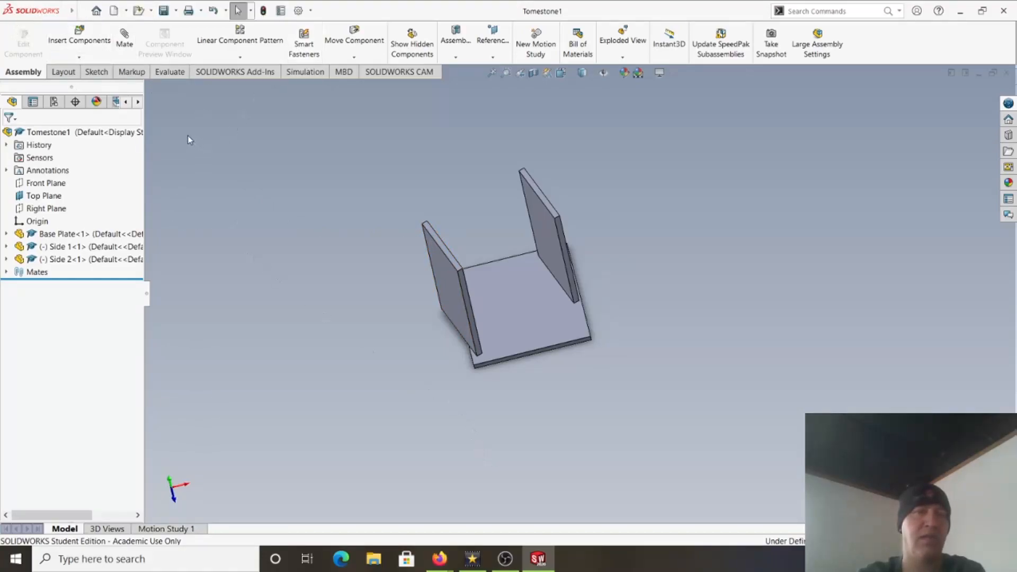
pyautogui.click(150, 12)
pyautogui.moveTo(179, 33)
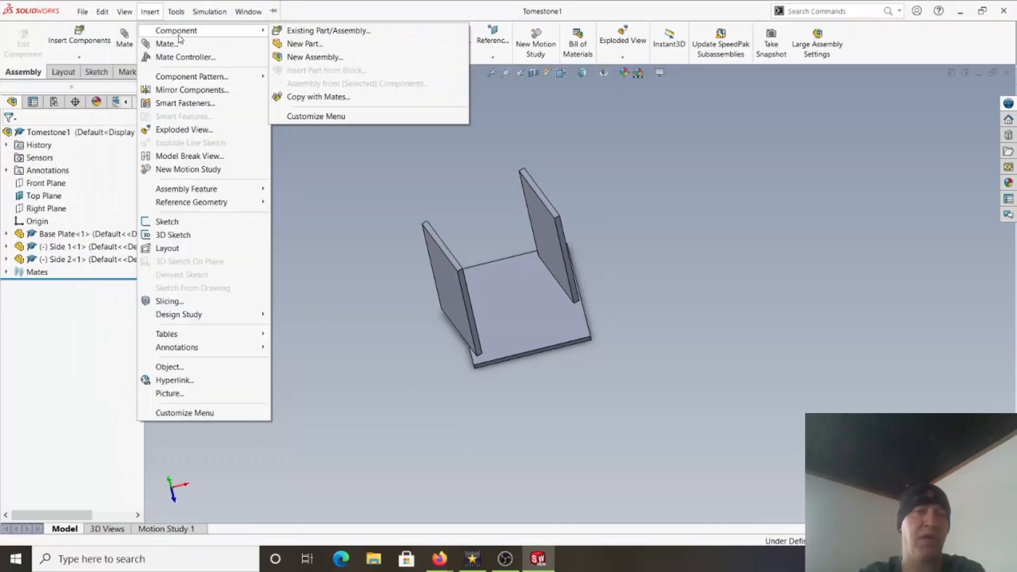
pyautogui.click(304, 33)
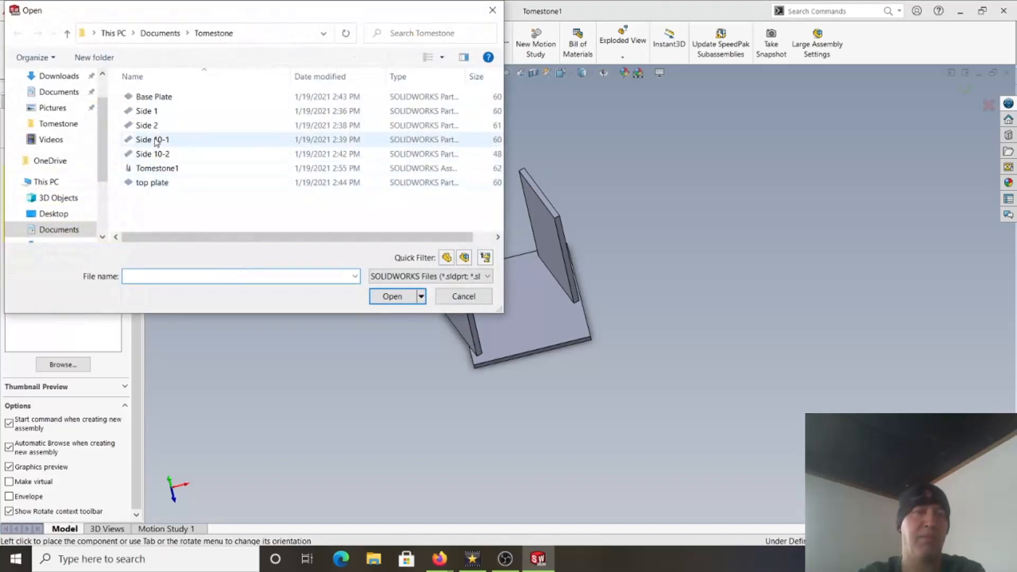
pyautogui.click(156, 140)
pyautogui.click(392, 296)
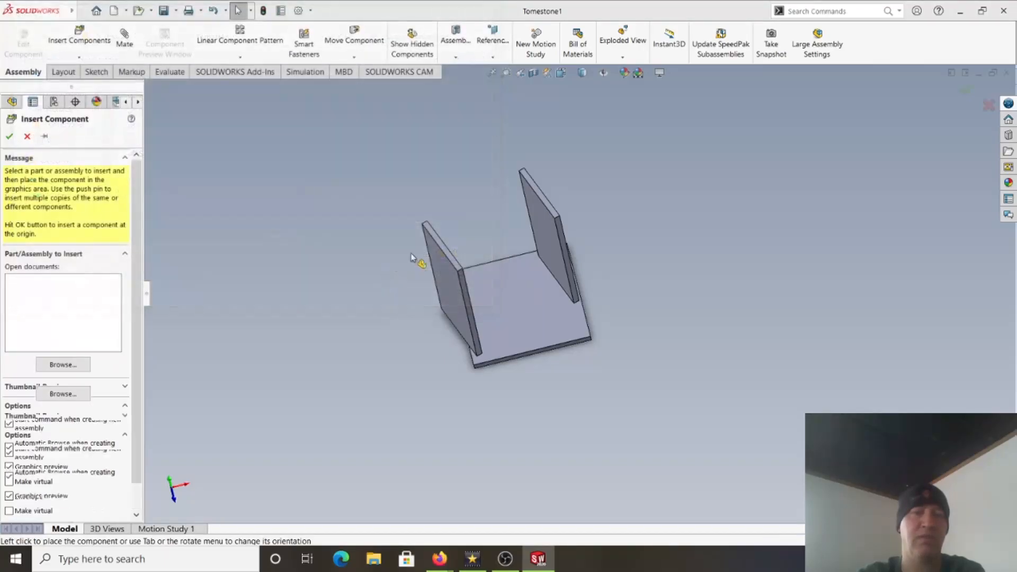
pyautogui.click(387, 278)
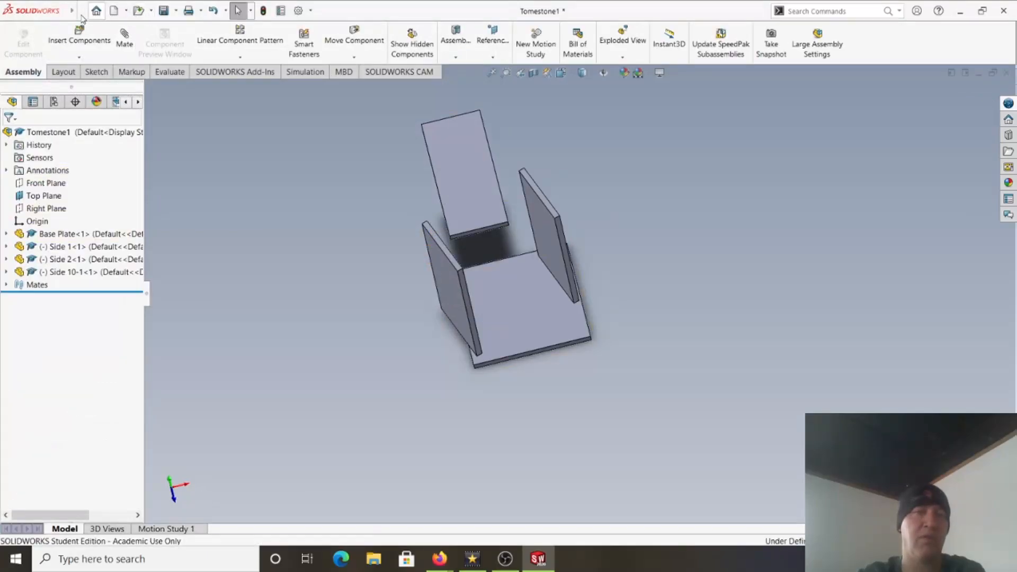
# Insert the existing part Side 10-2 and place it to the right of the base plate
pyautogui.click(157, 12)
pyautogui.moveTo(180, 31)
pyautogui.click(339, 31)
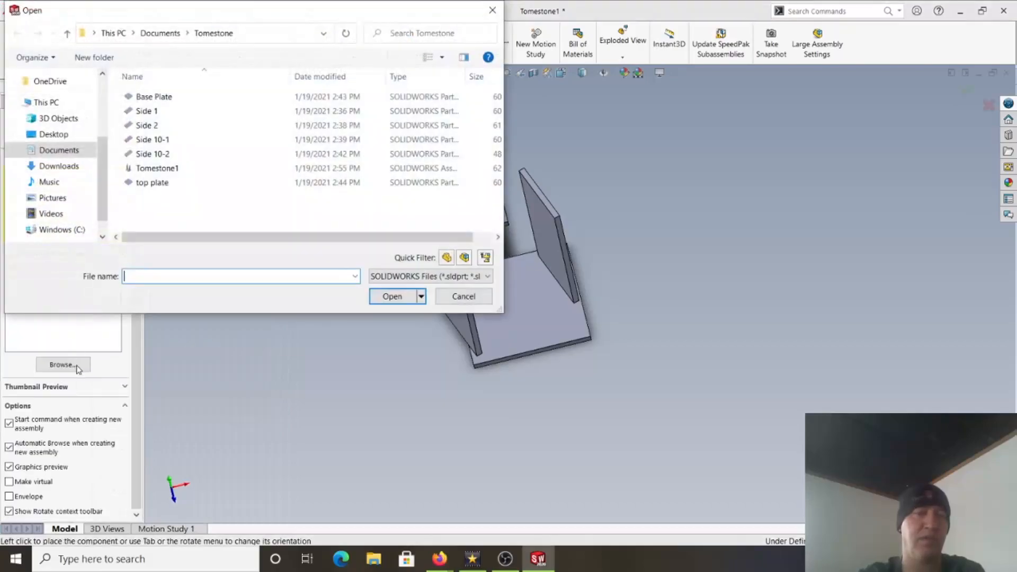
pyautogui.click(154, 154)
pyautogui.click(392, 296)
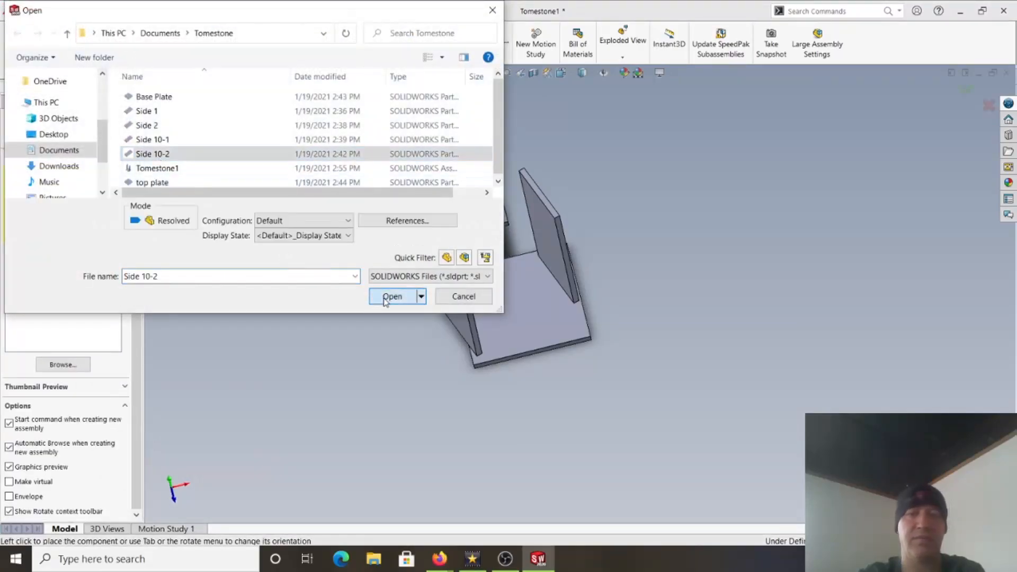
pyautogui.click(627, 333)
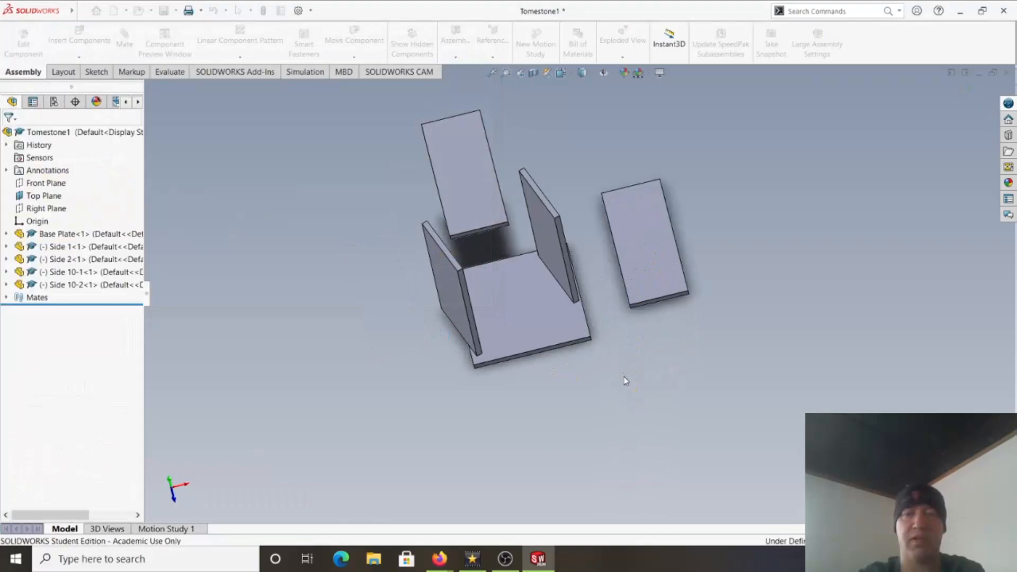
# Move Side 10-1 clear of the other plates and rotate it freely until it stands roughly upright behind them
pyautogui.moveTo(613, 358); pyautogui.dragTo(672, 391, button='middle')
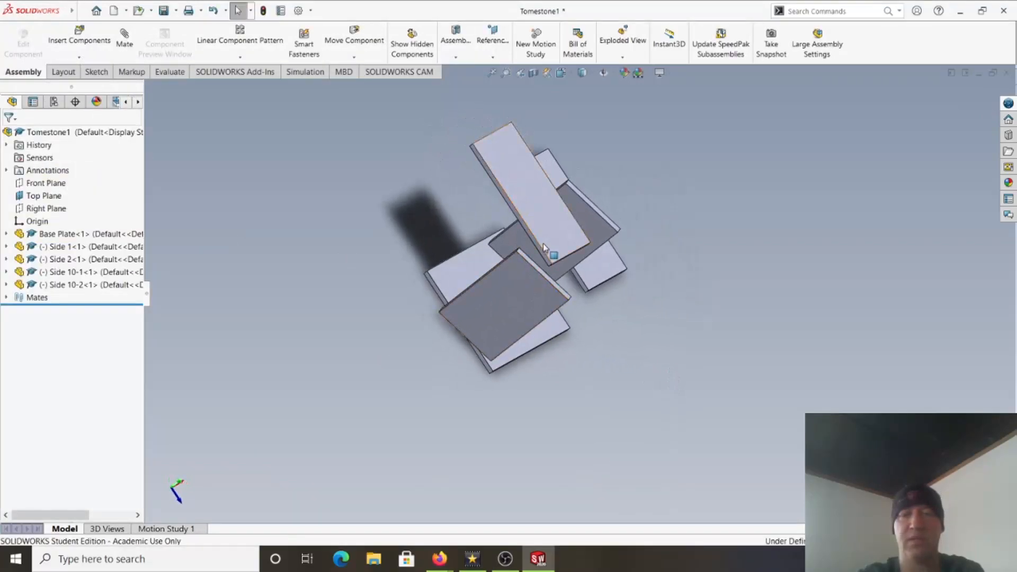
pyautogui.moveTo(548, 256); pyautogui.dragTo(635, 431)
pyautogui.moveTo(658, 369); pyautogui.dragTo(603, 411, button='right')
pyautogui.scroll(5, 604, 402)
pyautogui.moveTo(619, 338); pyautogui.dragTo(606, 290, button='middle')
pyautogui.scroll(-5, 606, 291)
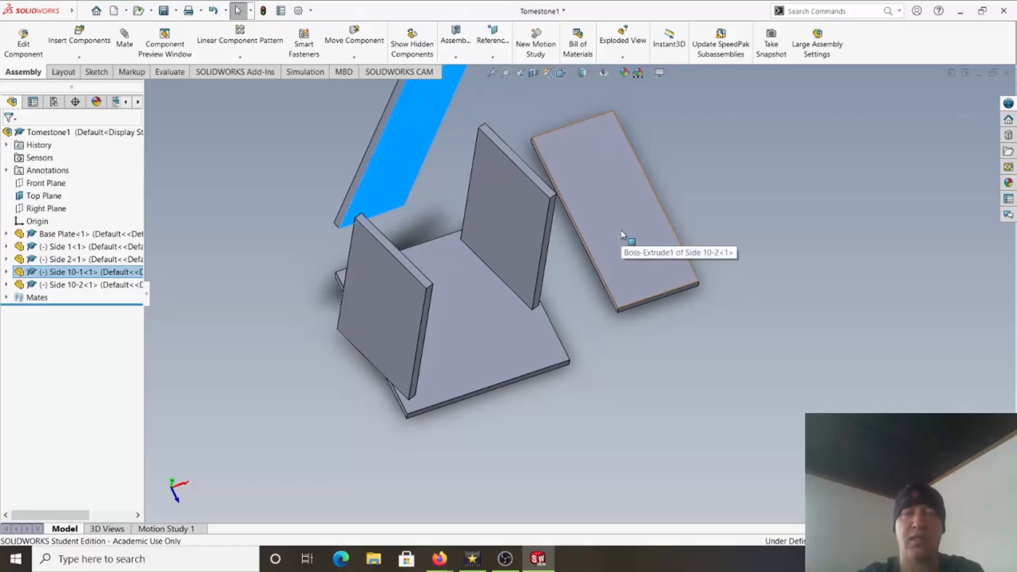
# Rotate Side 10-2 freely until it stands roughly upright beside the base plate
pyautogui.click(599, 199)
pyautogui.moveTo(606, 212); pyautogui.dragTo(661, 311, button='right')
pyautogui.click(634, 310)
pyautogui.moveTo(634, 310); pyautogui.dragTo(618, 271, button='middle')
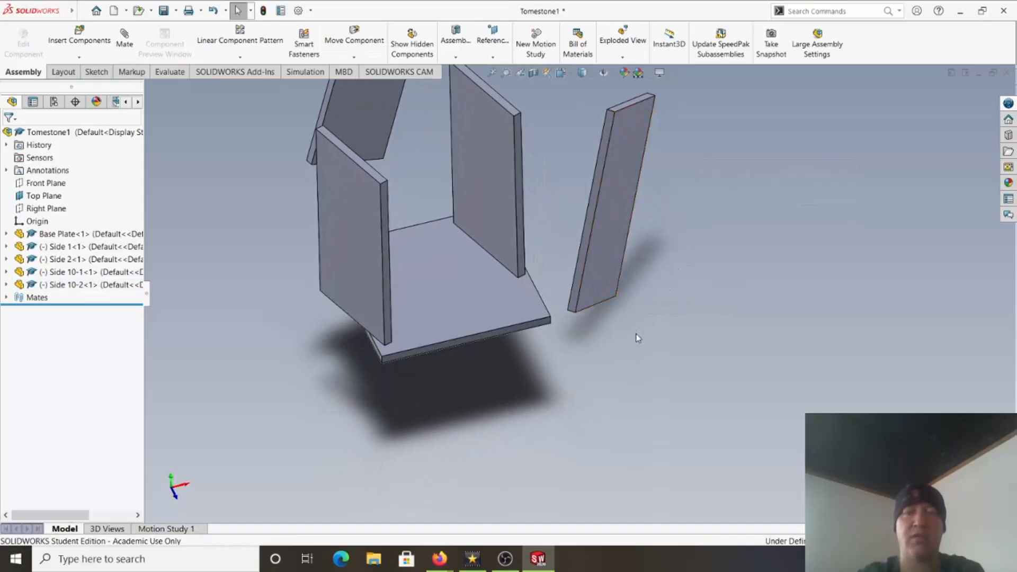
# Move Side 10-2 into the space between Side 1 and Side 2
pyautogui.moveTo(638, 338); pyautogui.dragTo(609, 294, button='middle')
pyautogui.moveTo(606, 288); pyautogui.dragTo(381, 223)
pyautogui.scroll(6, 406, 281)
pyautogui.moveTo(399, 292); pyautogui.dragTo(624, 297, button='middle')
pyautogui.scroll(-5, 507, 263)
pyautogui.scroll(3, 554, 254)
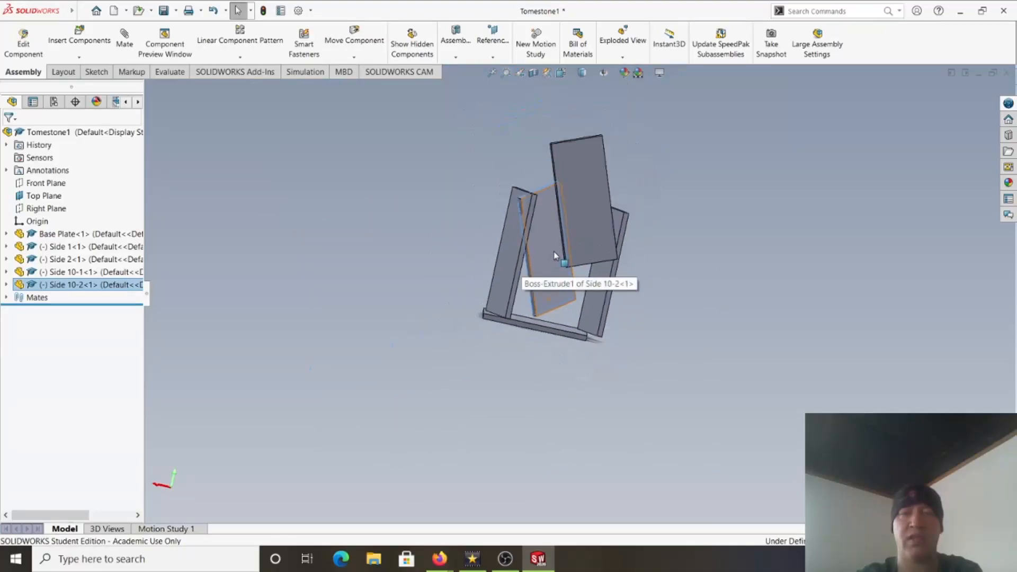
# Move Side 10-1 down next to Side 10-2, close to the base plate, and clear the selection
pyautogui.moveTo(553, 254); pyautogui.dragTo(532, 256, button='middle')
pyautogui.moveTo(571, 166); pyautogui.dragTo(548, 222)
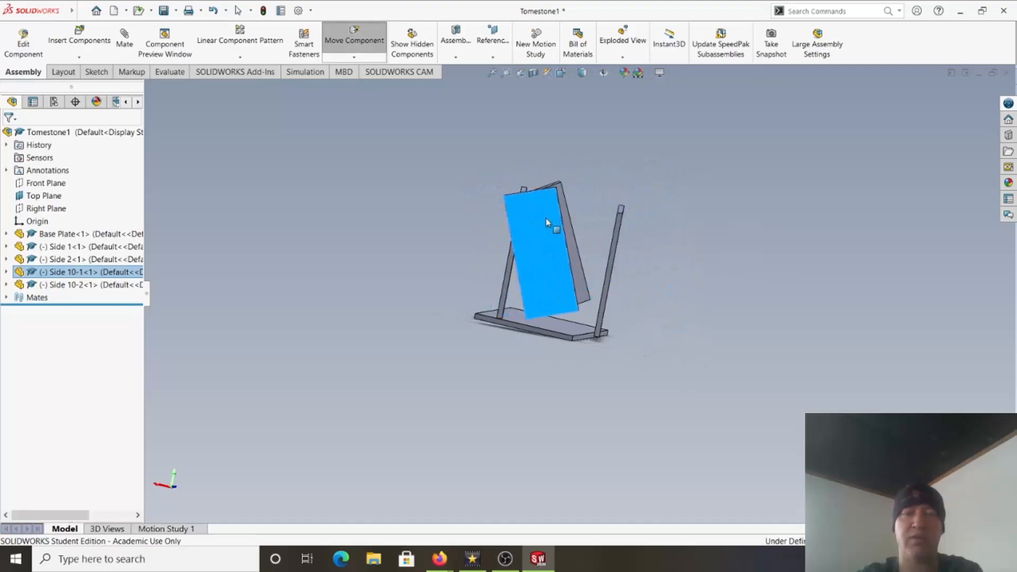
pyautogui.click(408, 258)
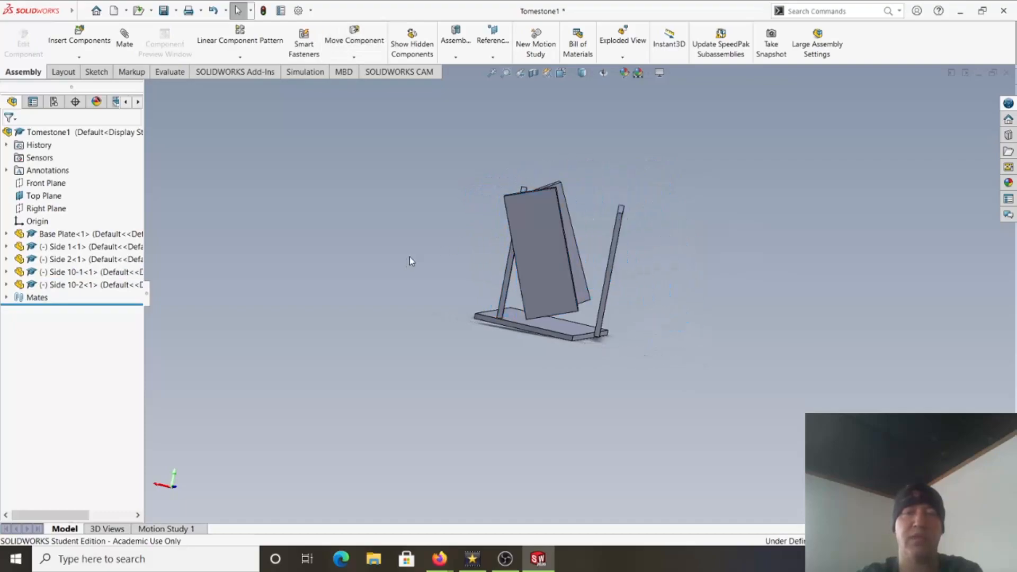
# Add a coincident mate between the base plate's top face and the narrow bottom end face of Side 10-1
pyautogui.click(125, 41)
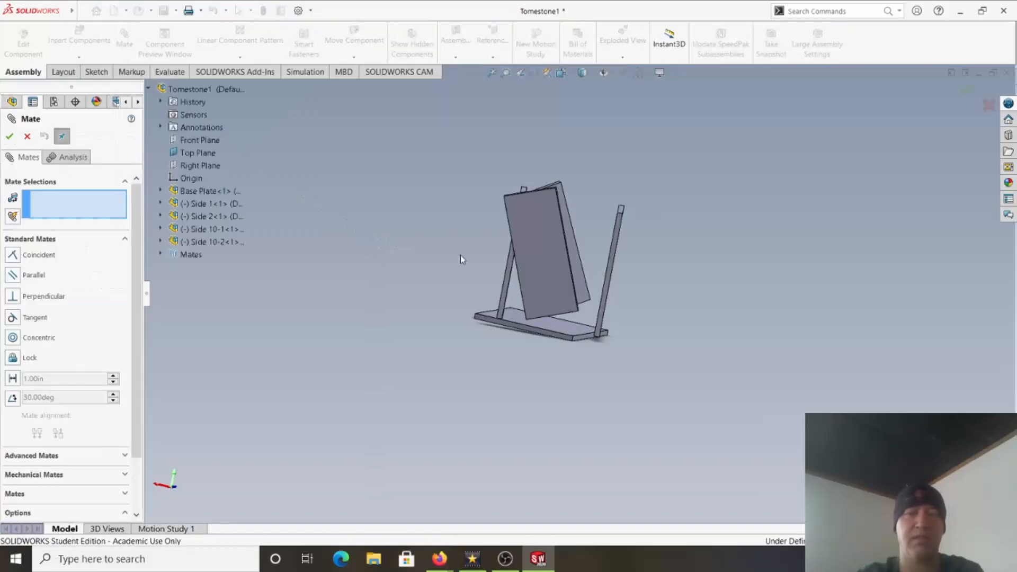
pyautogui.scroll(-5, 560, 286)
pyautogui.click(589, 404)
pyautogui.moveTo(590, 405); pyautogui.dragTo(534, 323, button='middle')
pyautogui.scroll(-8, 536, 334)
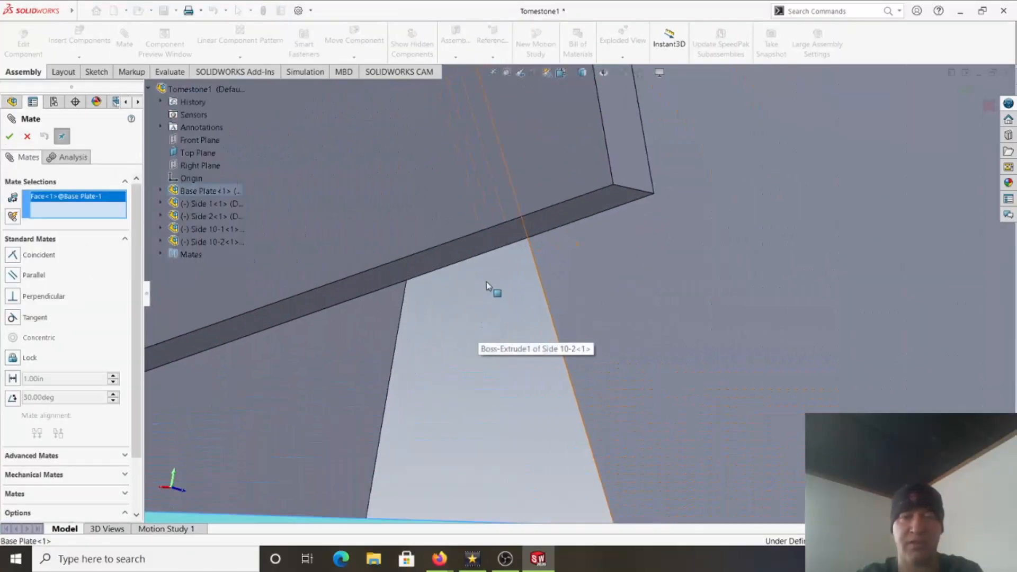
pyautogui.click(486, 246)
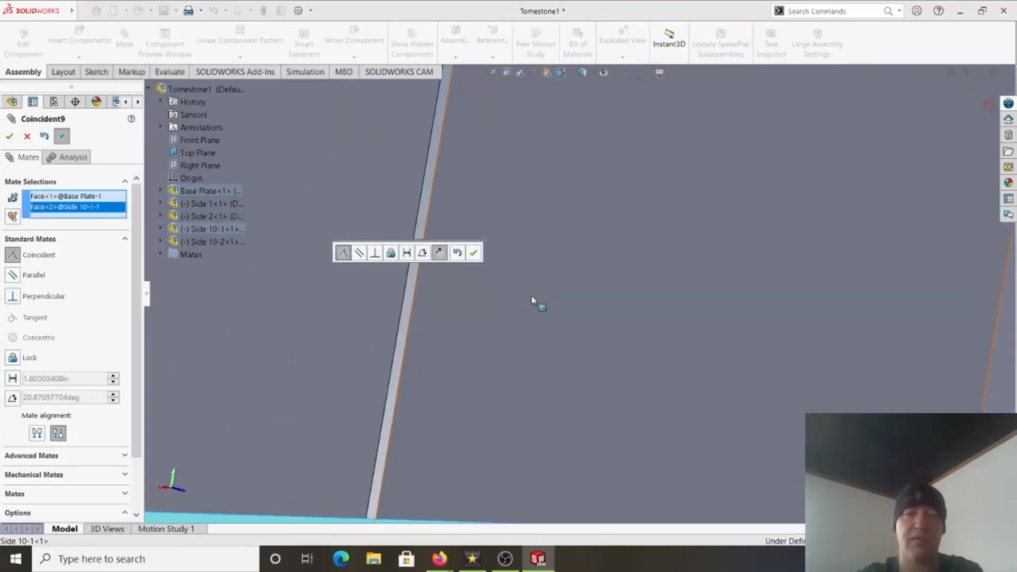
pyautogui.click(475, 254)
# Add a coincident mate between the narrow bottom end face of Side 10-2 and the base plate's top face
pyautogui.scroll(10, 595, 300)
pyautogui.moveTo(677, 302); pyautogui.dragTo(551, 345, button='middle')
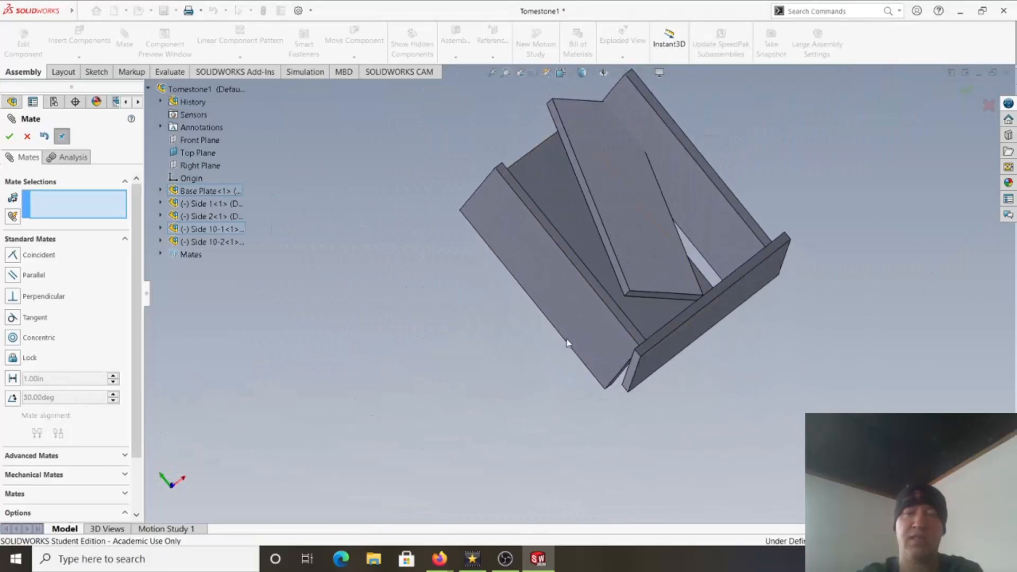
pyautogui.scroll(-10, 645, 295)
pyautogui.click(669, 318)
pyautogui.moveTo(670, 318); pyautogui.dragTo(721, 384, button='middle')
pyautogui.scroll(5, 722, 385)
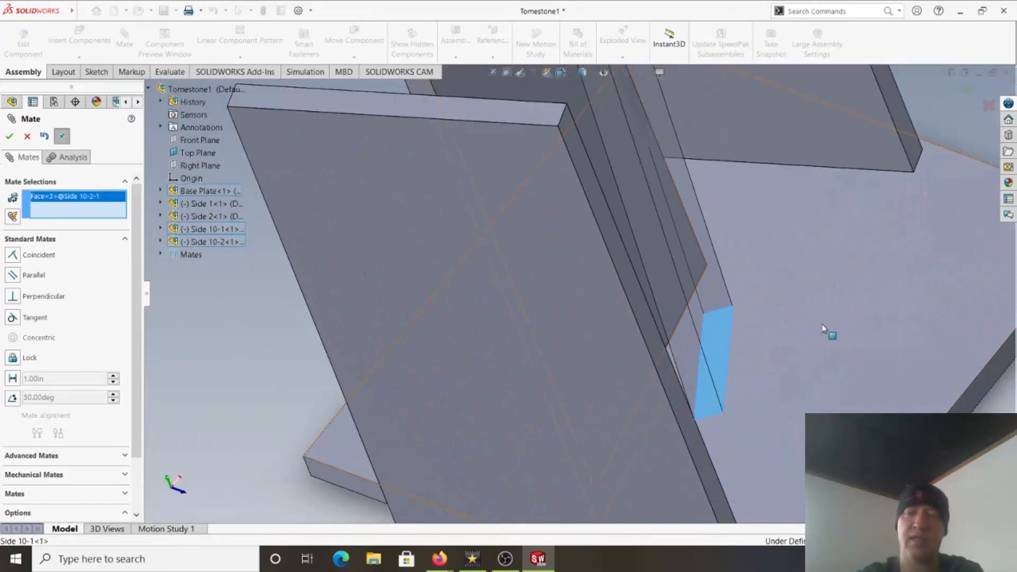
pyautogui.click(829, 334)
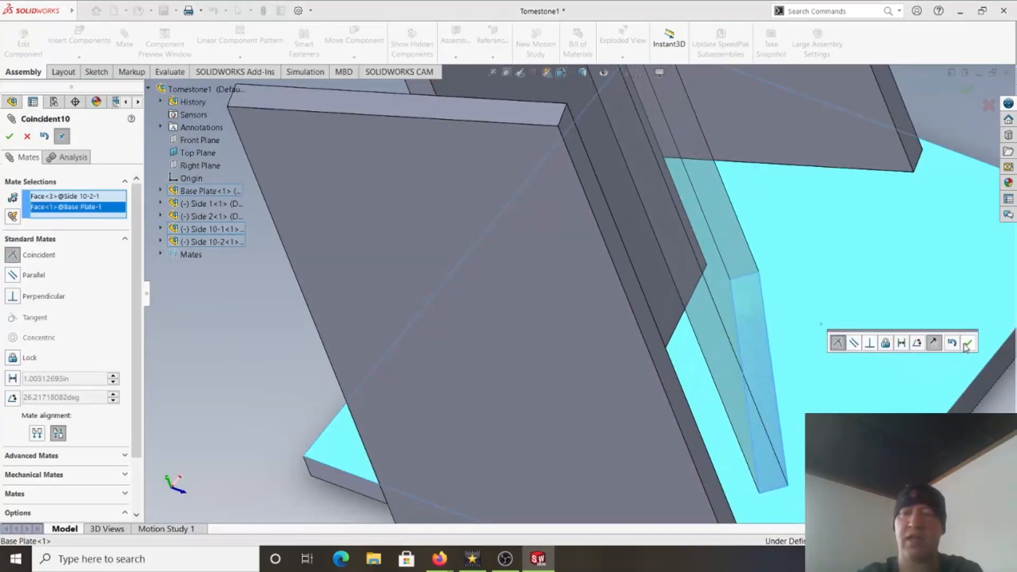
pyautogui.click(967, 345)
# Slide Side 10-2 and Side 10-1 apart to the opposite open ends between Side 1 and Side 2
pyautogui.scroll(8, 650, 297)
pyautogui.moveTo(594, 279); pyautogui.dragTo(669, 257)
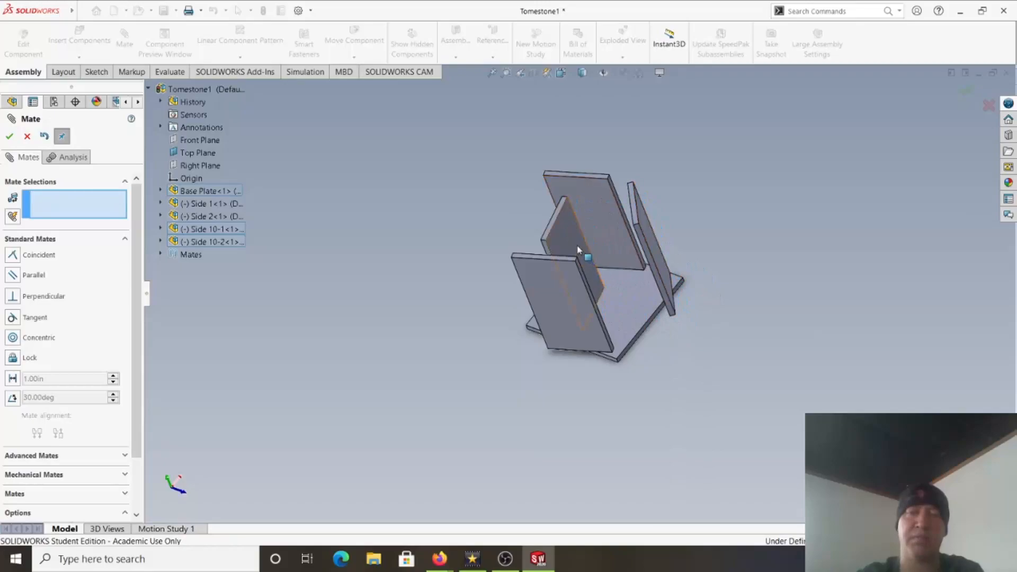
pyautogui.moveTo(578, 250); pyautogui.dragTo(486, 207)
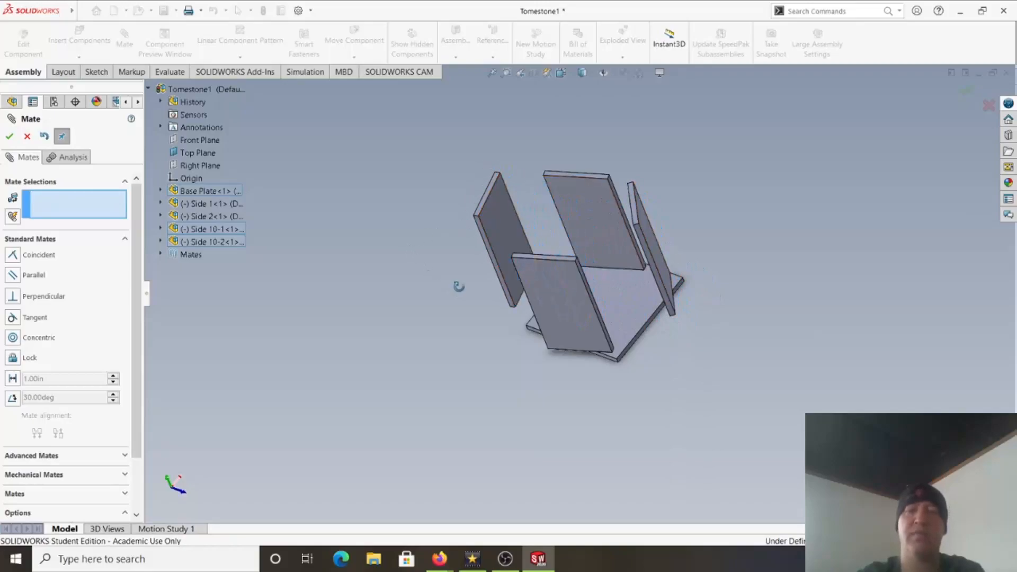
# Add a coincident mate between the large outer face of Side 10-1 and the adjacent narrow long edge face of Side 1
pyautogui.moveTo(458, 287); pyautogui.dragTo(561, 267, button='middle')
pyautogui.scroll(-5, 567, 266)
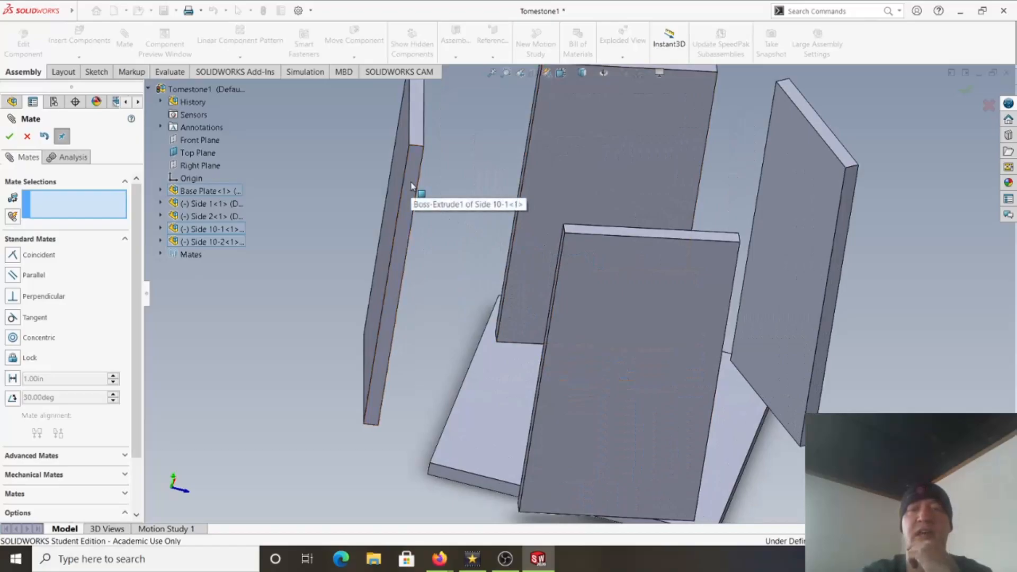
pyautogui.scroll(4, 521, 213)
pyautogui.scroll(-2, 542, 232)
pyautogui.moveTo(321, 253); pyautogui.dragTo(380, 255, button='middle')
pyautogui.click(499, 254)
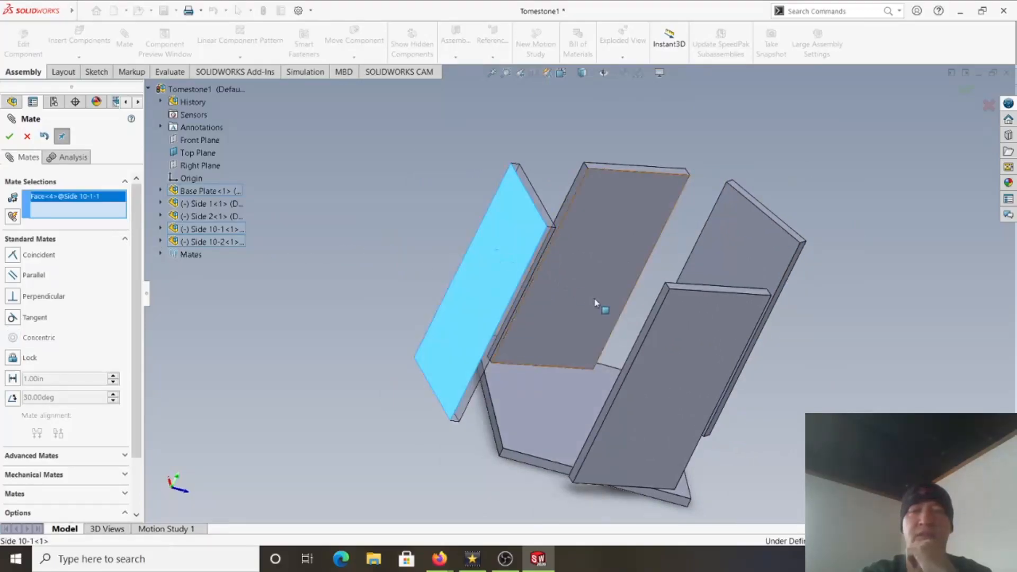
pyautogui.scroll(-4, 662, 299)
pyautogui.click(660, 294)
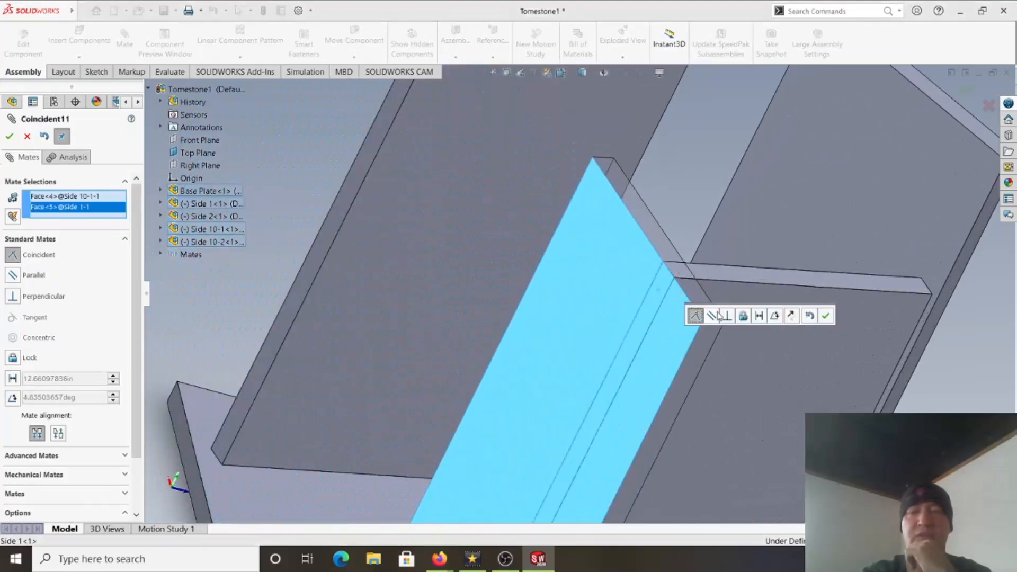
pyautogui.click(826, 317)
# Add a coincident mate between the opposite narrow long edge face of Side 1 and the large outer face of Side 10-2
pyautogui.moveTo(585, 248); pyautogui.dragTo(525, 190)
pyautogui.scroll(5, 665, 255)
pyautogui.moveTo(665, 255); pyautogui.dragTo(556, 296, button='middle')
pyautogui.scroll(-6, 557, 295)
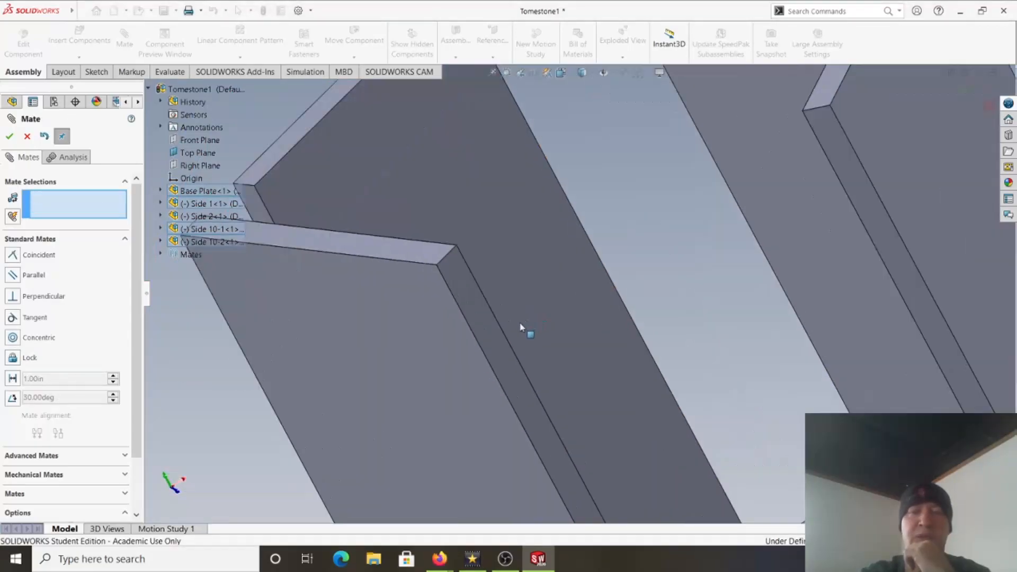
pyautogui.click(484, 329)
pyautogui.scroll(5, 631, 320)
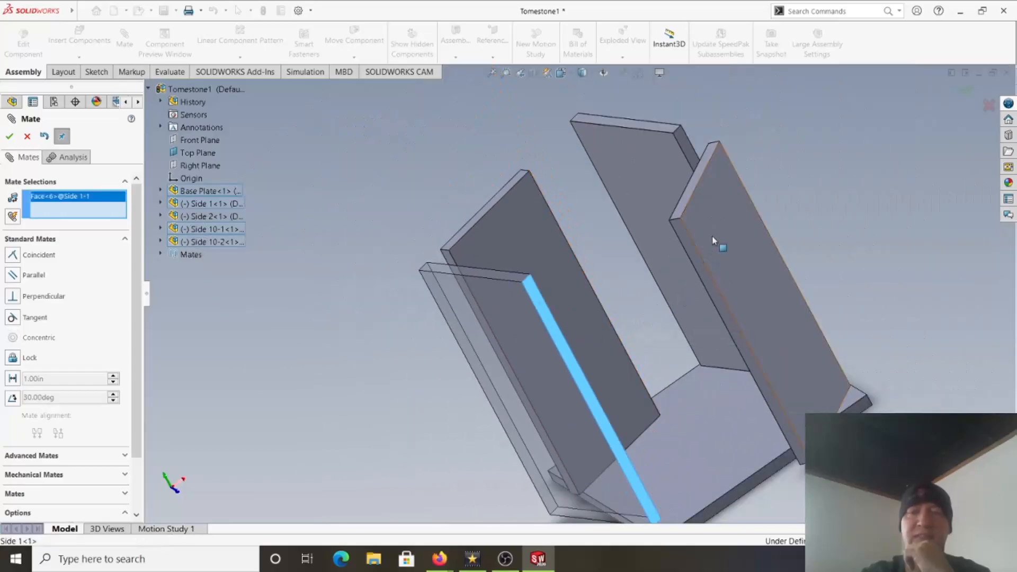
pyautogui.click(716, 241)
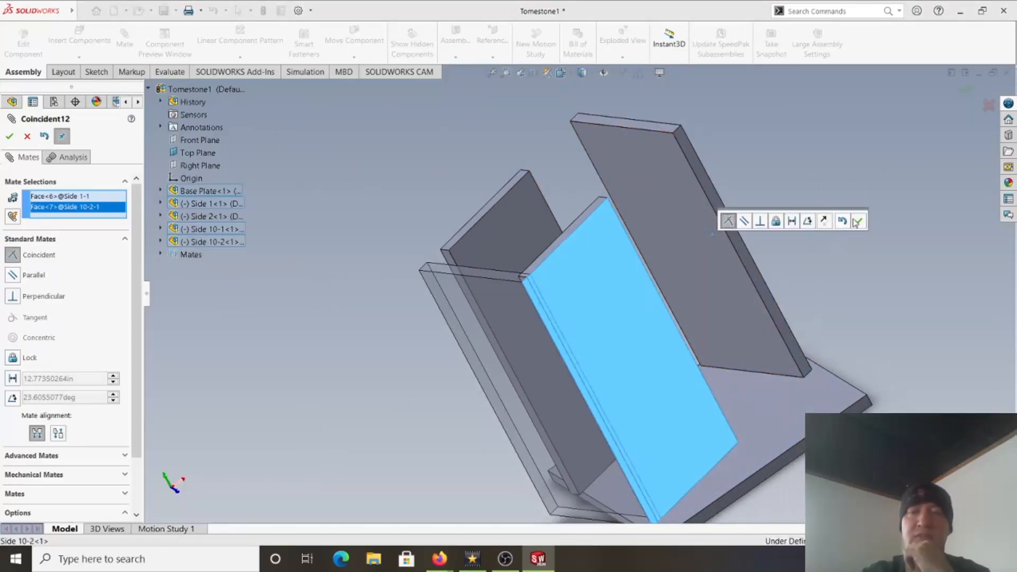
pyautogui.click(858, 221)
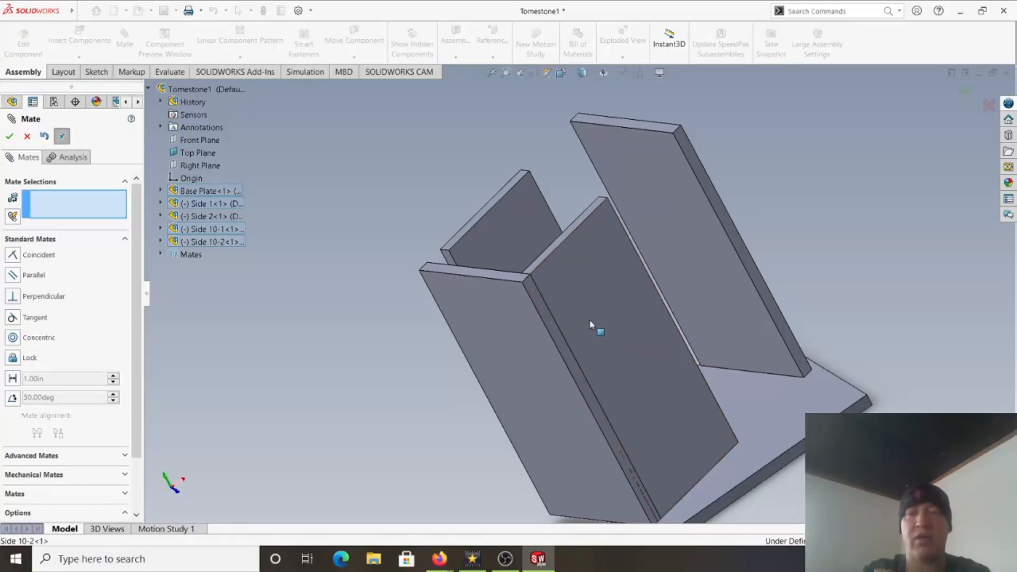
# Slide Side 10-2 away from Side 1 to leave a gap between the two plates
pyautogui.click(609, 302)
pyautogui.moveTo(602, 306); pyautogui.dragTo(586, 295)
pyautogui.moveTo(587, 298); pyautogui.dragTo(657, 350, button='middle')
pyautogui.moveTo(601, 256); pyautogui.dragTo(692, 225)
pyautogui.moveTo(692, 226); pyautogui.dragTo(626, 213, button='middle')
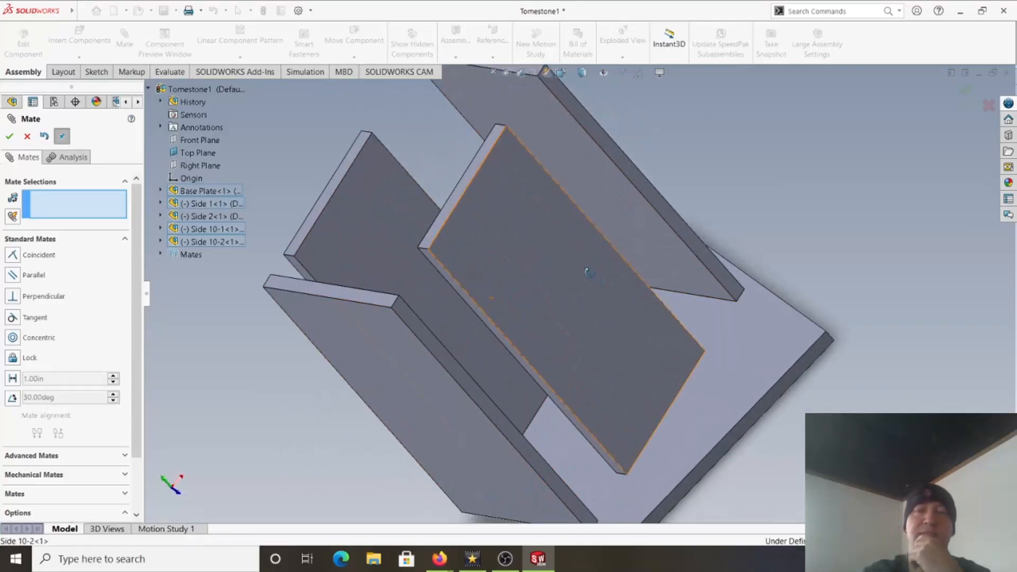
pyautogui.moveTo(591, 273); pyautogui.dragTo(624, 308, button='middle')
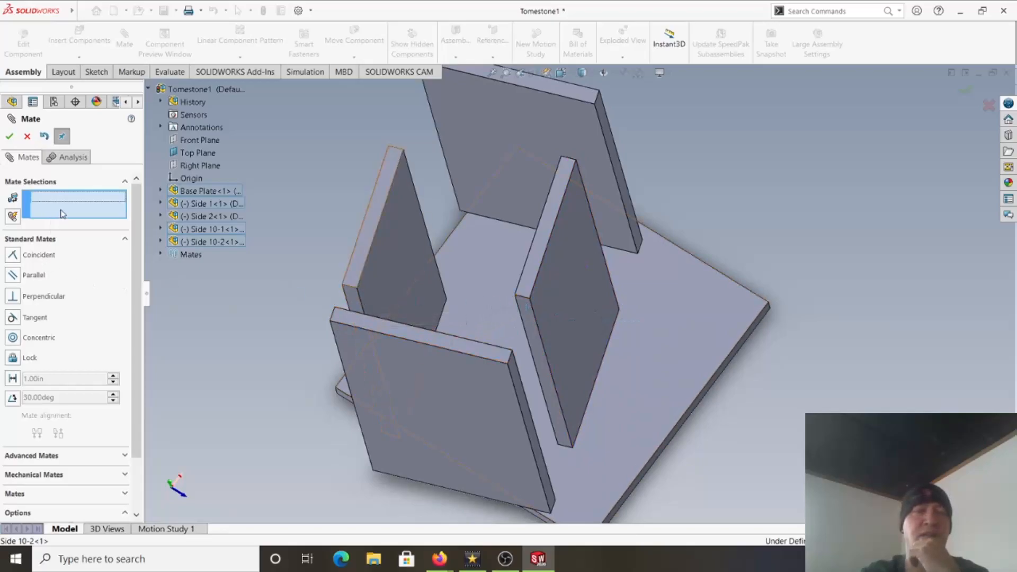
# Add a coincident mate between the narrow long edge face of Side 10-1 and the inner face of Side 1
pyautogui.scroll(-4, 381, 318)
pyautogui.click(389, 222)
pyautogui.moveTo(440, 234); pyautogui.dragTo(463, 396, button='middle')
pyautogui.click(461, 398)
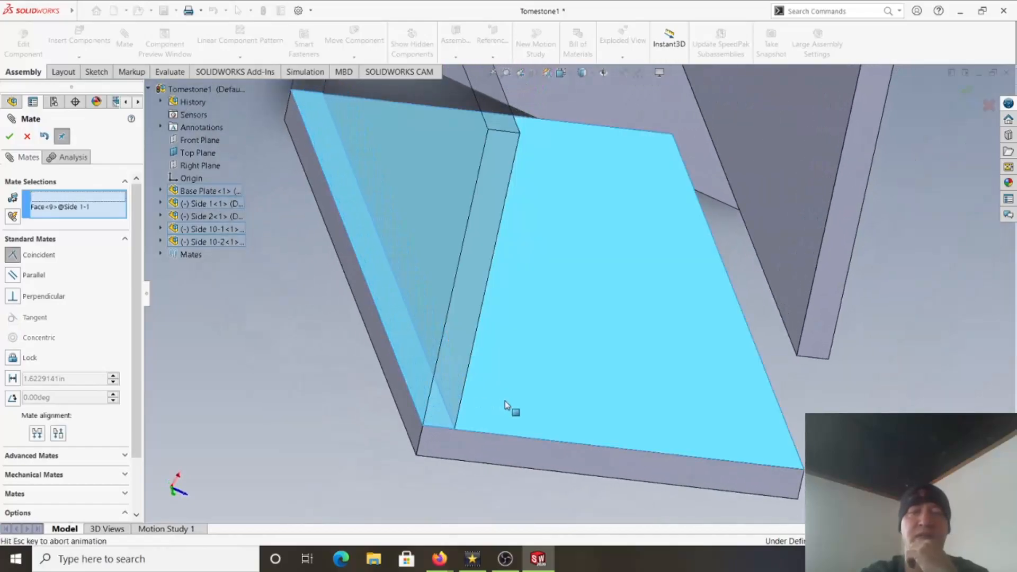
pyautogui.click(490, 420)
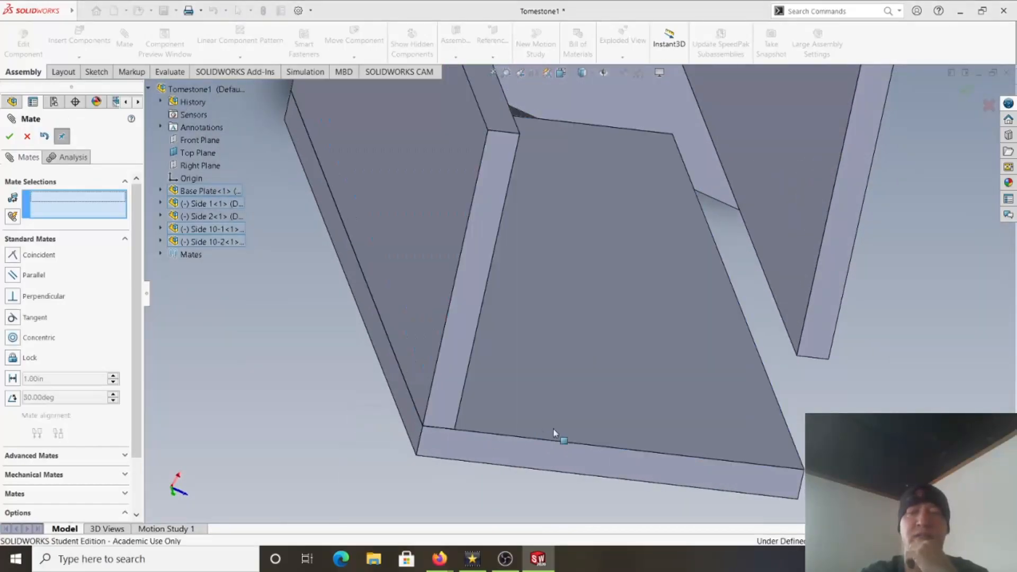
# Add a coincident mate between the inner face of Side 1 and the narrow long edge face of Side 10-2
pyautogui.click(708, 420)
pyautogui.moveTo(709, 420); pyautogui.dragTo(700, 270, button='middle')
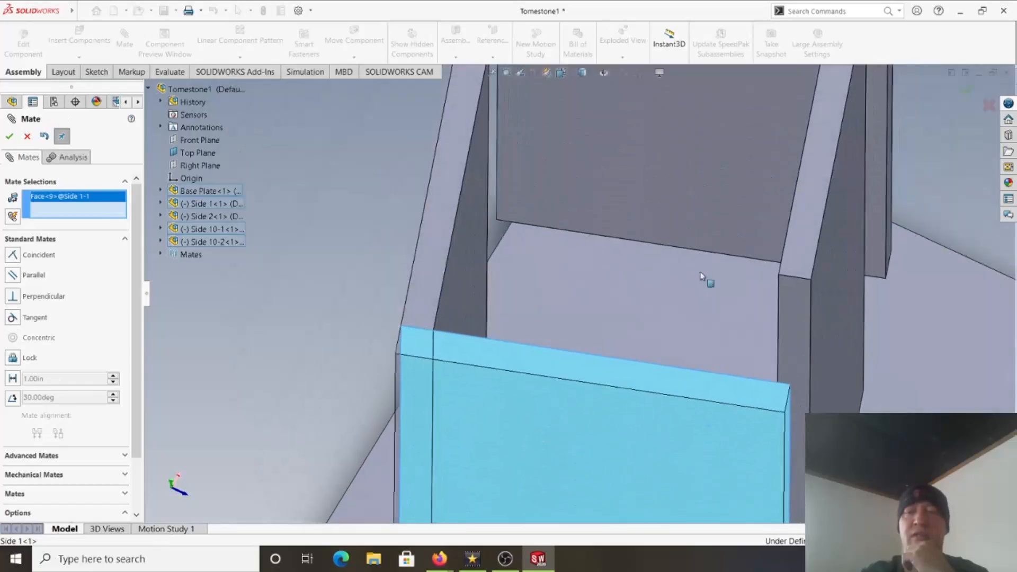
pyautogui.click(798, 321)
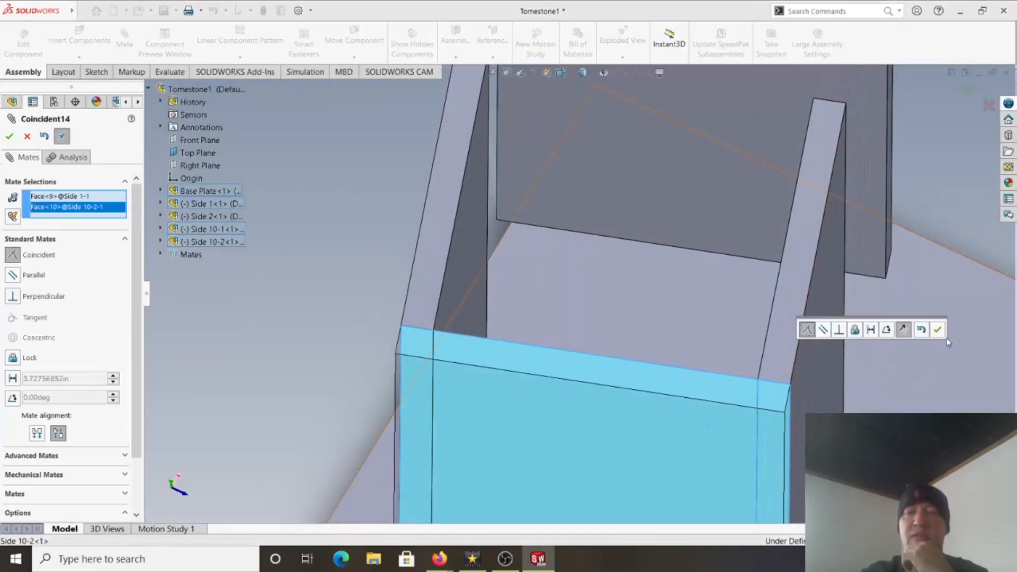
pyautogui.click(937, 329)
# Add a coincident mate between the inner face of Side 2 and the free narrow long edge face of Side 10-1
pyautogui.moveTo(710, 337); pyautogui.dragTo(572, 294, button='middle')
pyautogui.click(589, 194)
pyautogui.scroll(-3, 513, 306)
pyautogui.click(516, 300)
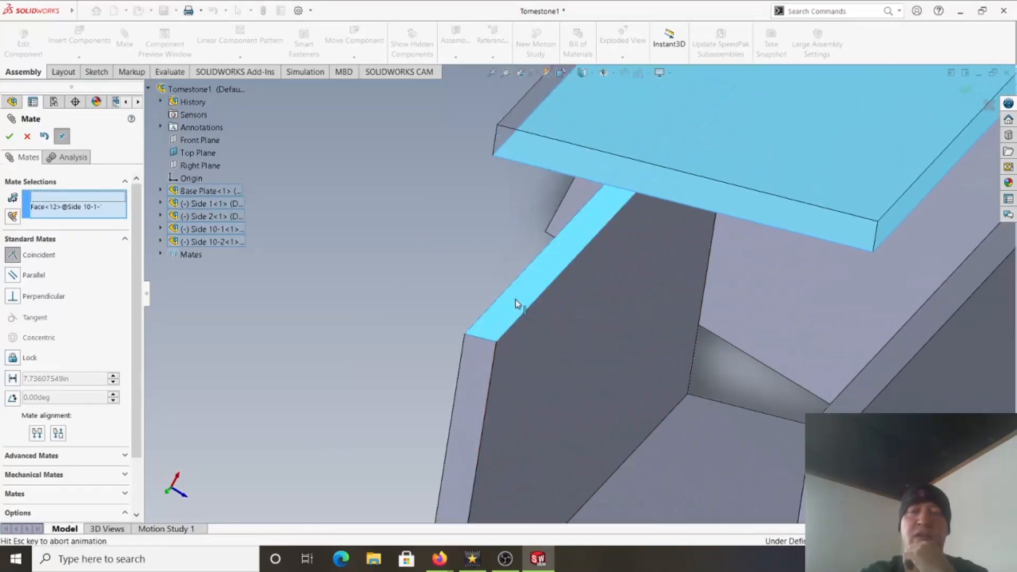
pyautogui.click(662, 331)
# Close the Mate command and save the assembly with a rebuild
pyautogui.moveTo(698, 404); pyautogui.dragTo(702, 345, button='middle')
pyautogui.scroll(3, 757, 340)
pyautogui.scroll(-5, 742, 239)
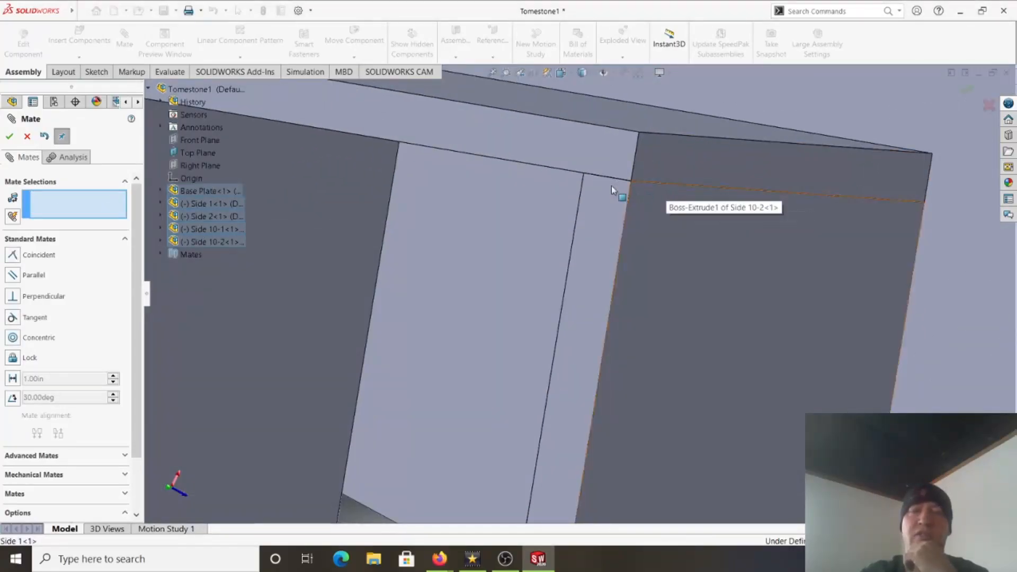
pyautogui.scroll(5, 601, 262)
pyautogui.moveTo(591, 349); pyautogui.dragTo(604, 271, button='middle')
pyautogui.scroll(2, 605, 271)
pyautogui.moveTo(516, 405); pyautogui.dragTo(471, 344, button='middle')
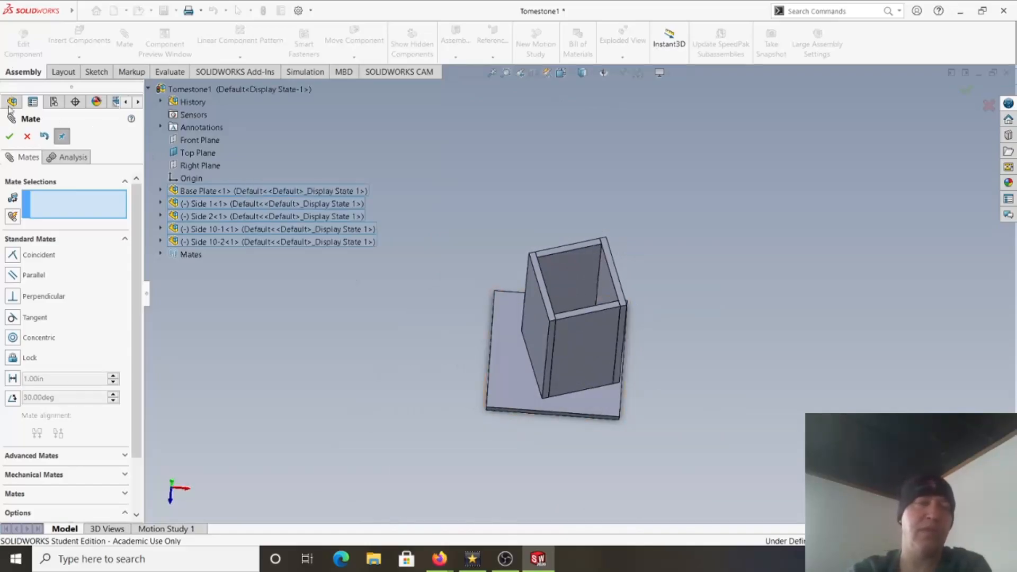
pyautogui.click(27, 137)
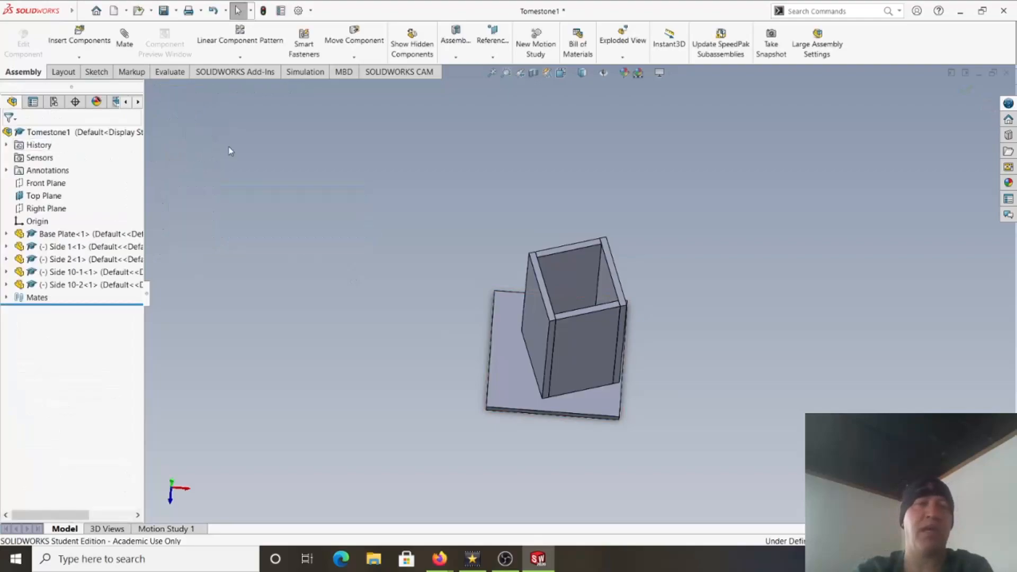
pyautogui.click(164, 10)
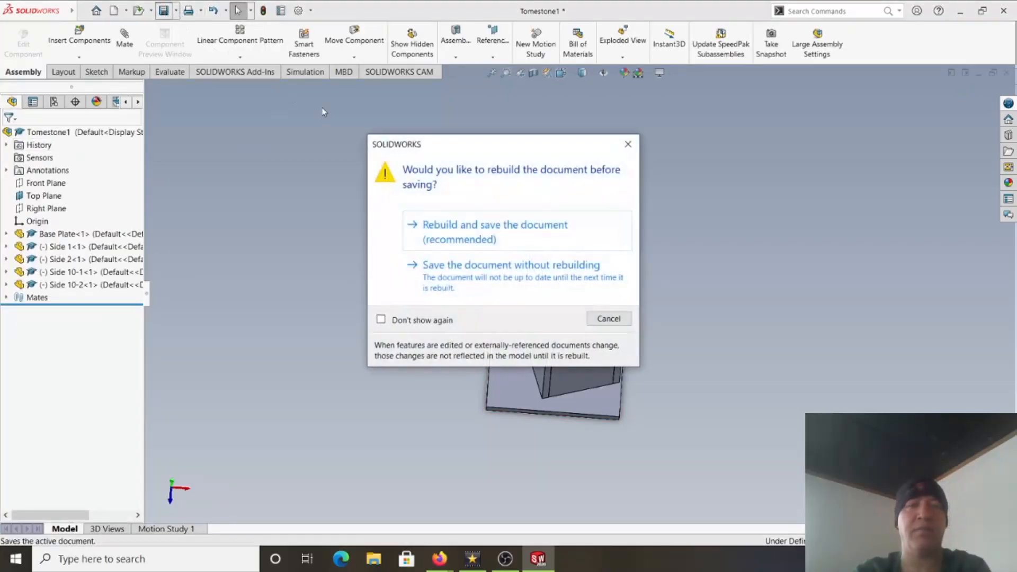
pyautogui.click(488, 217)
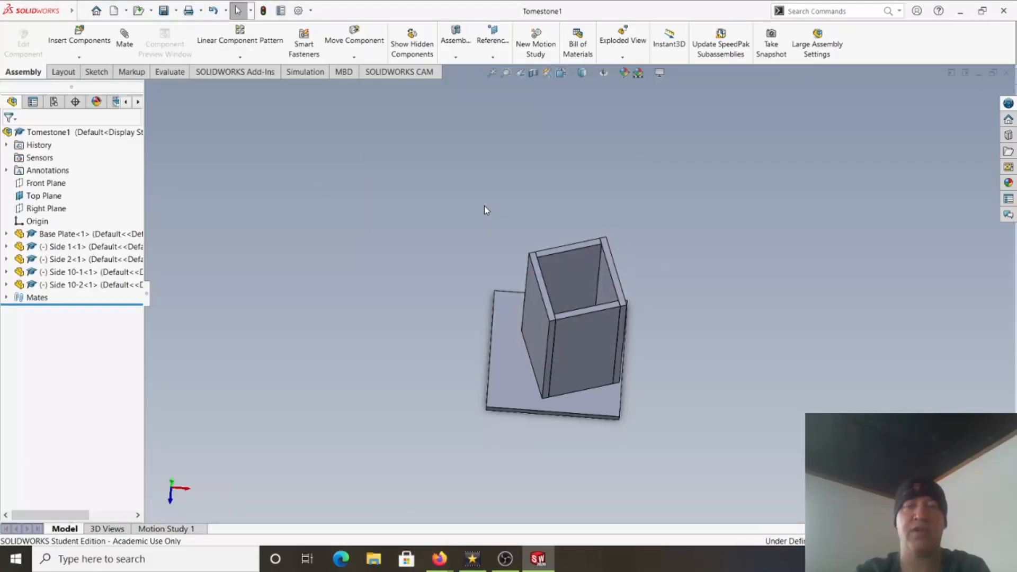
# Insert the top plate part from the Tomestone folder and place it above the open box
pyautogui.click(149, 12)
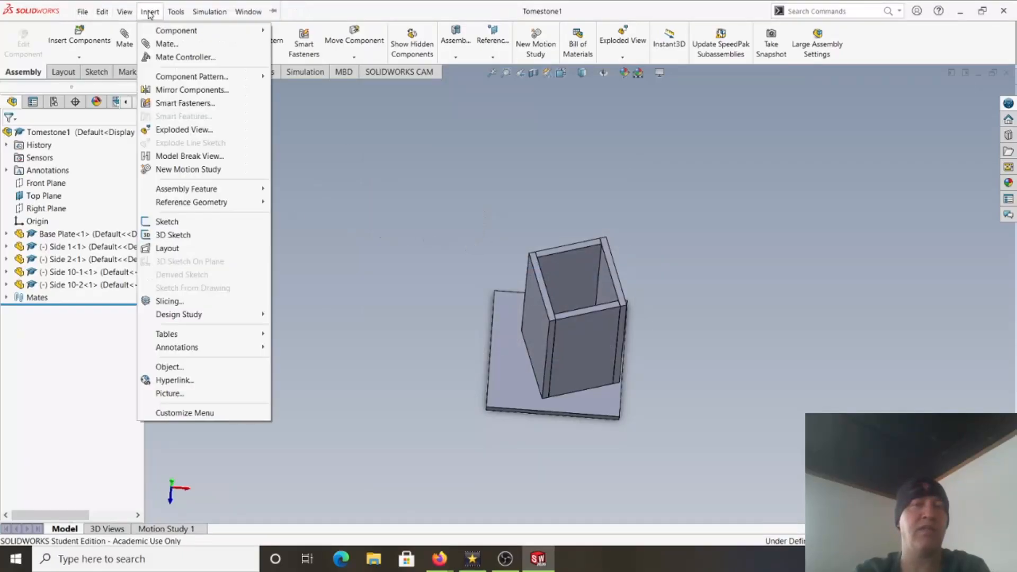
pyautogui.moveTo(160, 30)
pyautogui.click(313, 31)
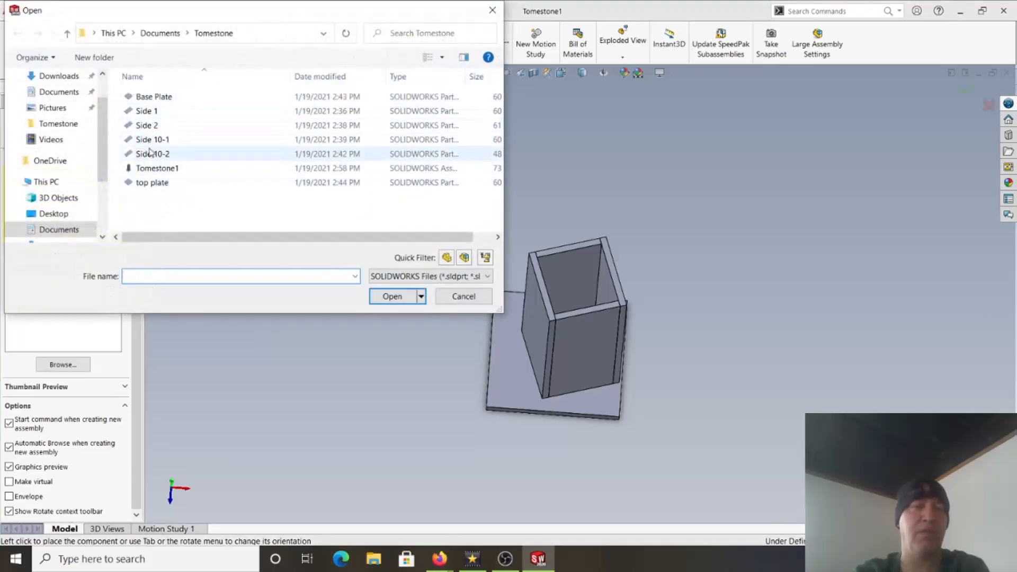
pyautogui.click(148, 183)
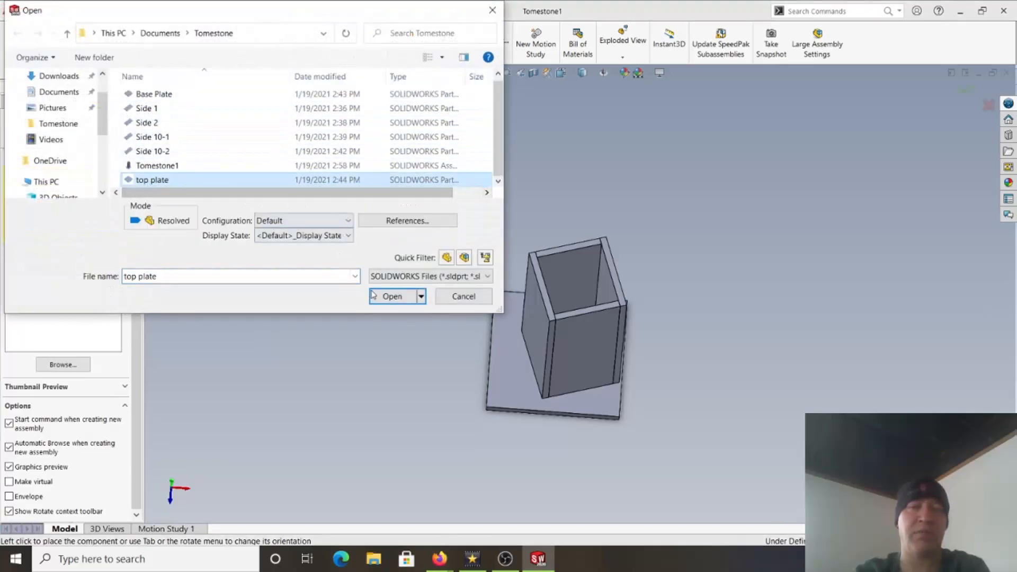
pyautogui.click(384, 300)
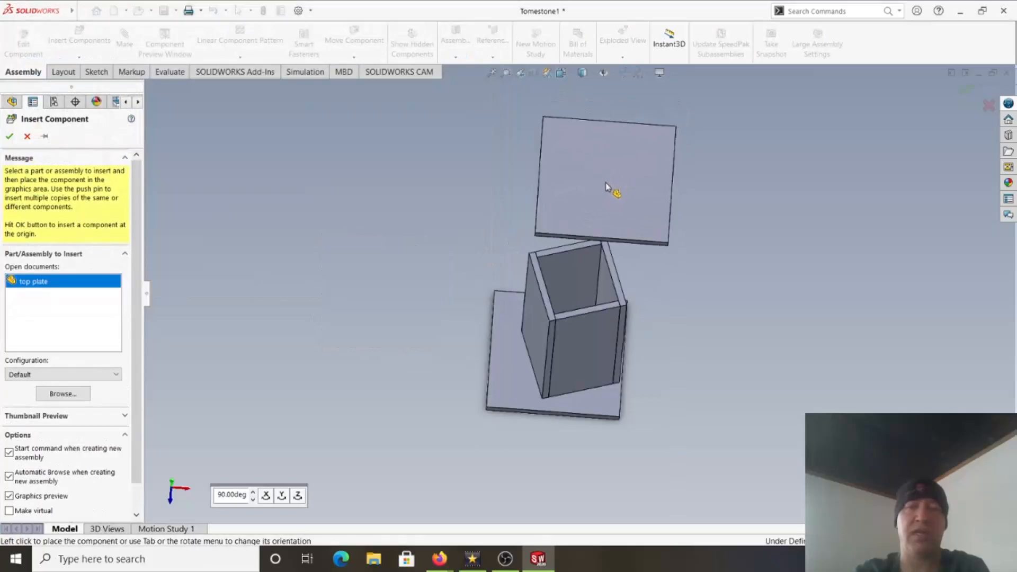
pyautogui.click(608, 186)
pyautogui.moveTo(499, 255); pyautogui.dragTo(480, 234, button='middle')
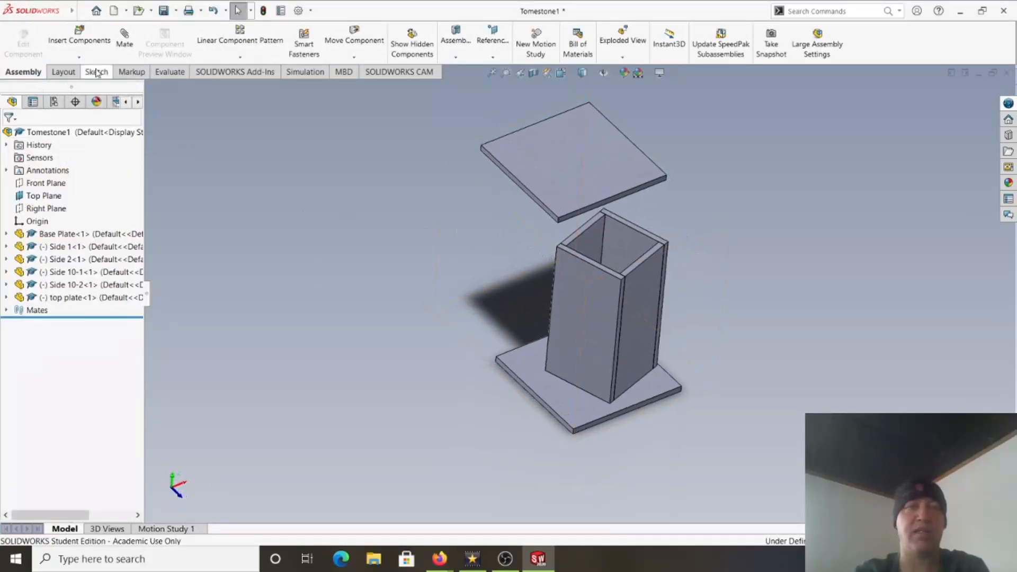
# Add a coincident mate between the top end face of Side 10-1 and the underside of the top plate
pyautogui.click(125, 37)
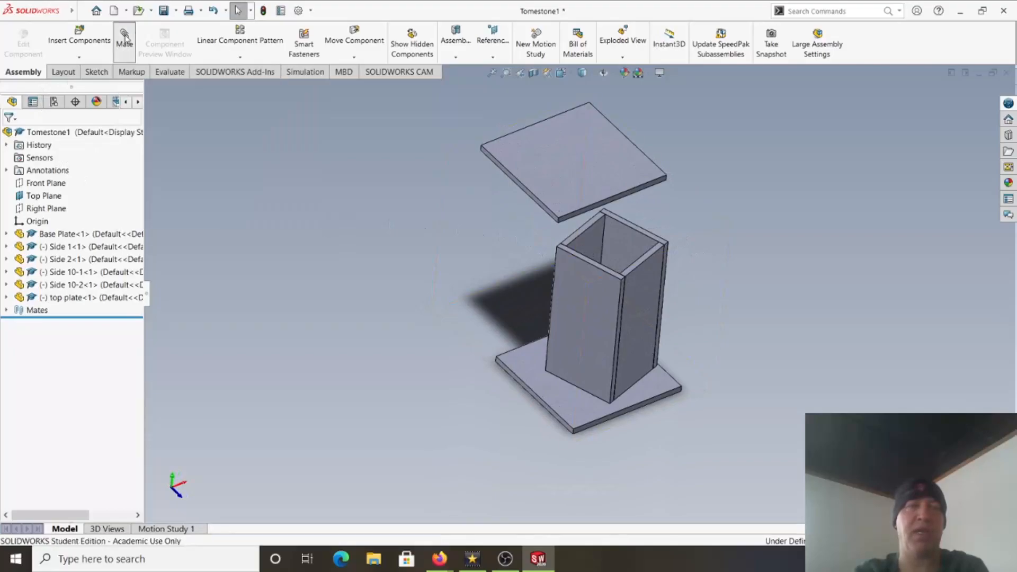
pyautogui.scroll(-5, 574, 211)
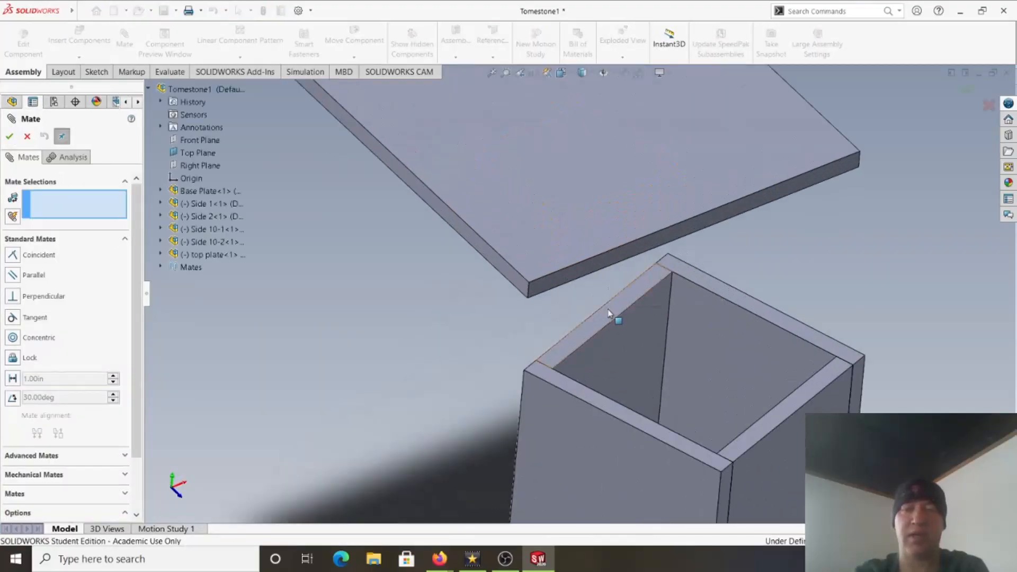
pyautogui.click(595, 311)
pyautogui.moveTo(596, 313); pyautogui.dragTo(619, 204, button='middle')
pyautogui.click(545, 263)
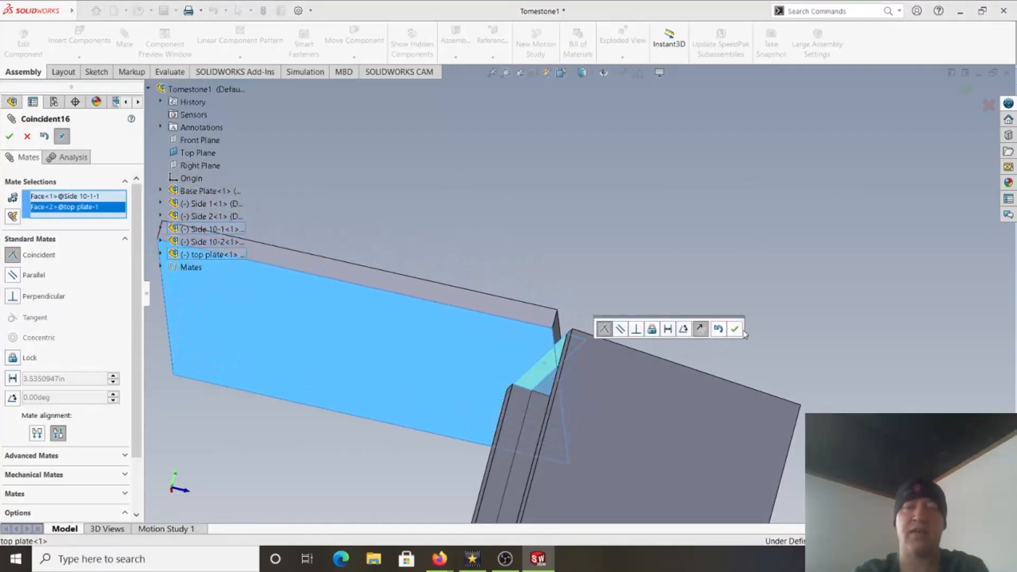
pyautogui.click(735, 330)
# Add a parallel mate between the top plate's narrow edge face and the outer face of Side 1
pyautogui.moveTo(726, 302); pyautogui.dragTo(657, 411, button='middle')
pyautogui.scroll(3, 668, 332)
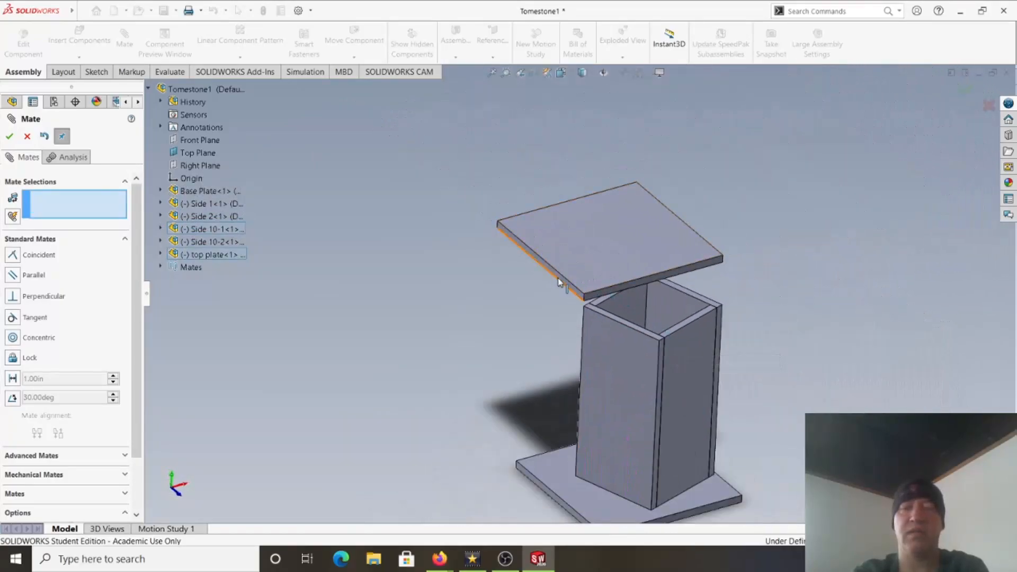
pyautogui.scroll(-4, 572, 292)
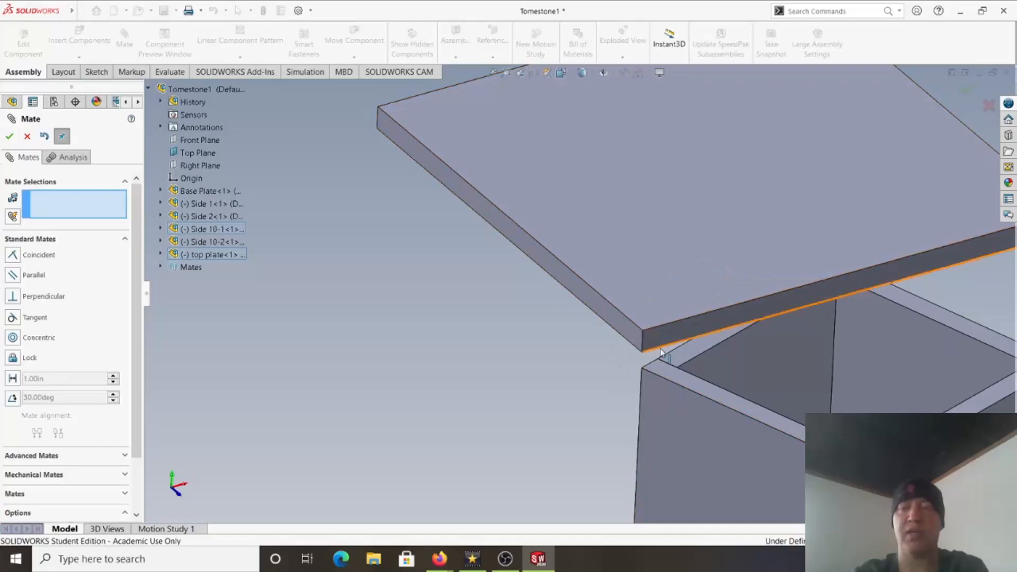
pyautogui.moveTo(716, 351); pyautogui.dragTo(591, 323, button='middle')
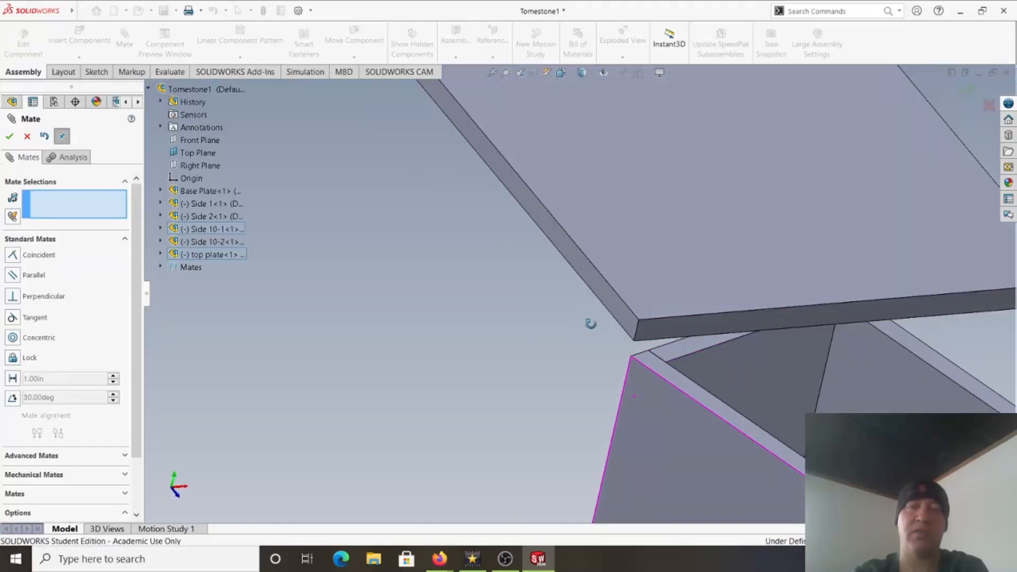
pyautogui.click(588, 279)
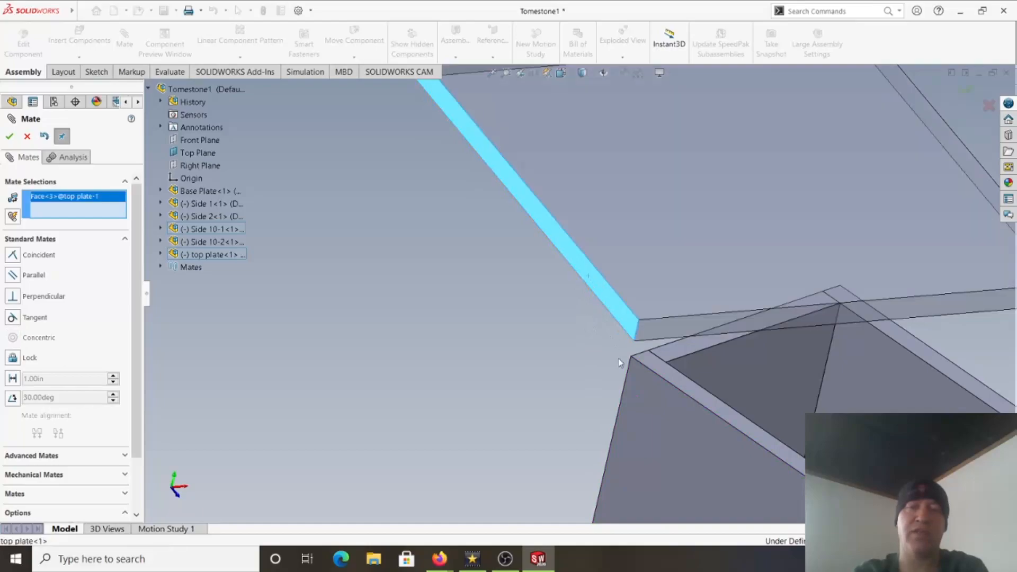
pyautogui.click(680, 433)
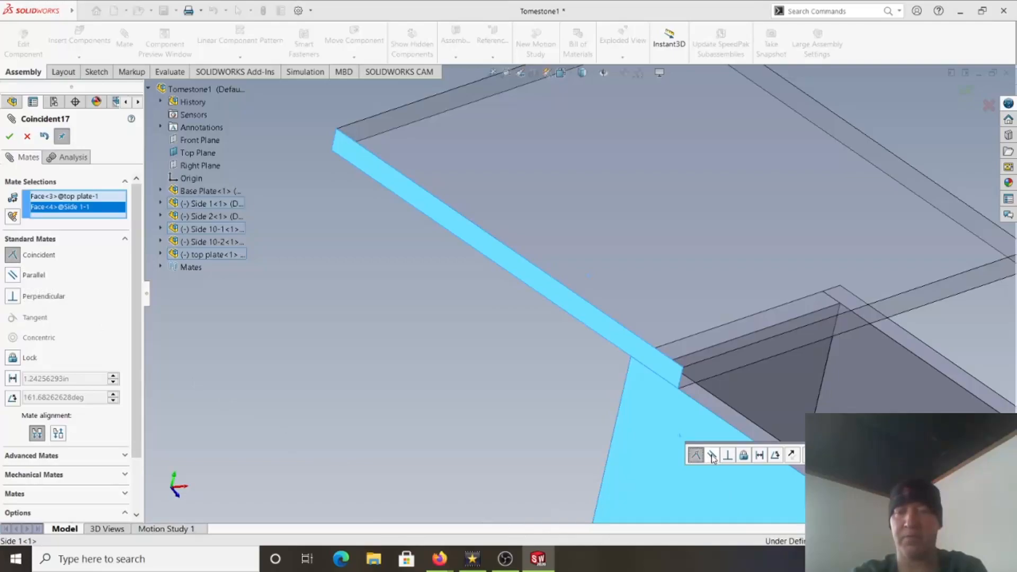
pyautogui.click(26, 277)
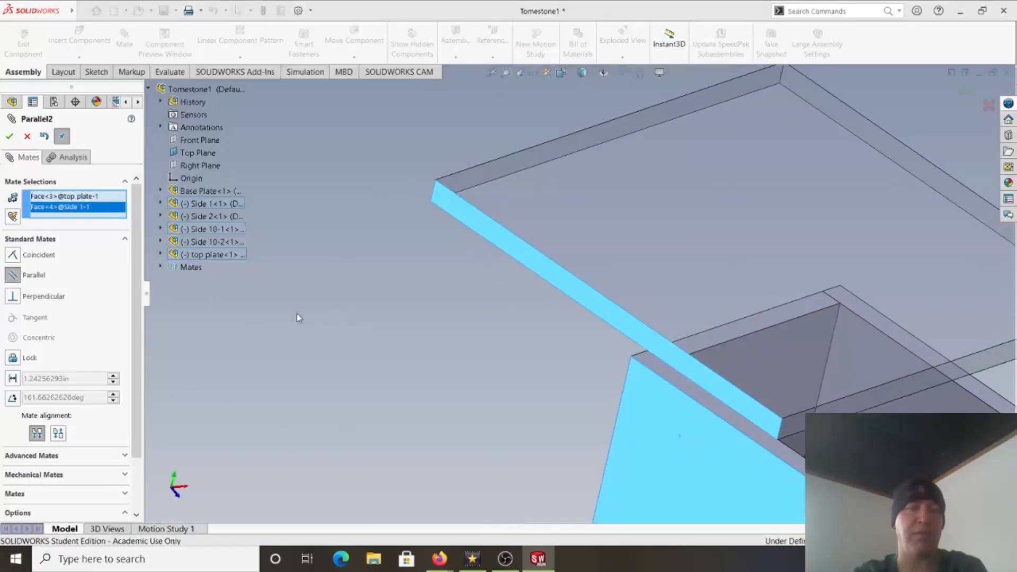
pyautogui.click(9, 139)
pyautogui.scroll(5, 325, 323)
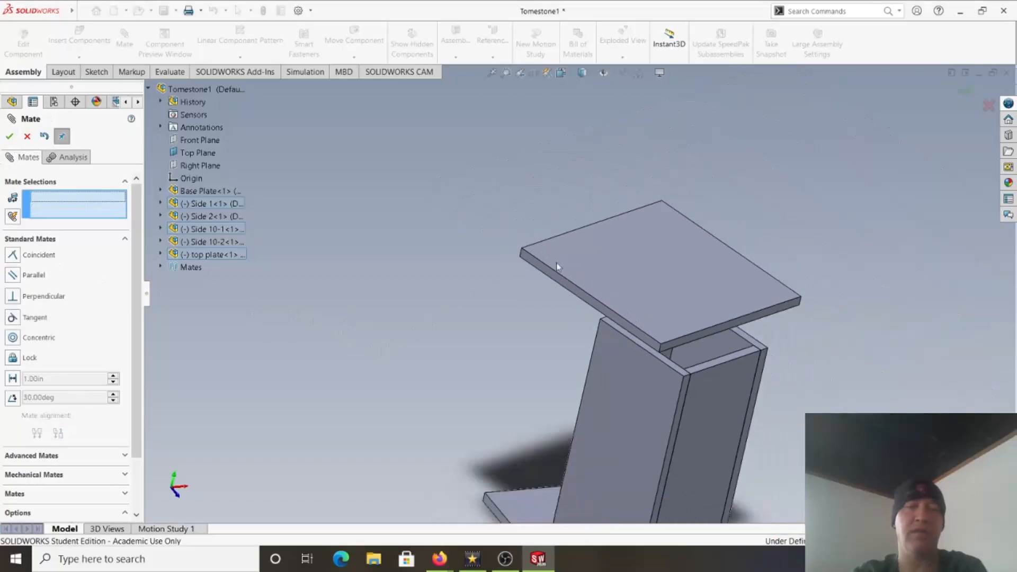
pyautogui.moveTo(583, 344); pyautogui.dragTo(678, 367, button='middle')
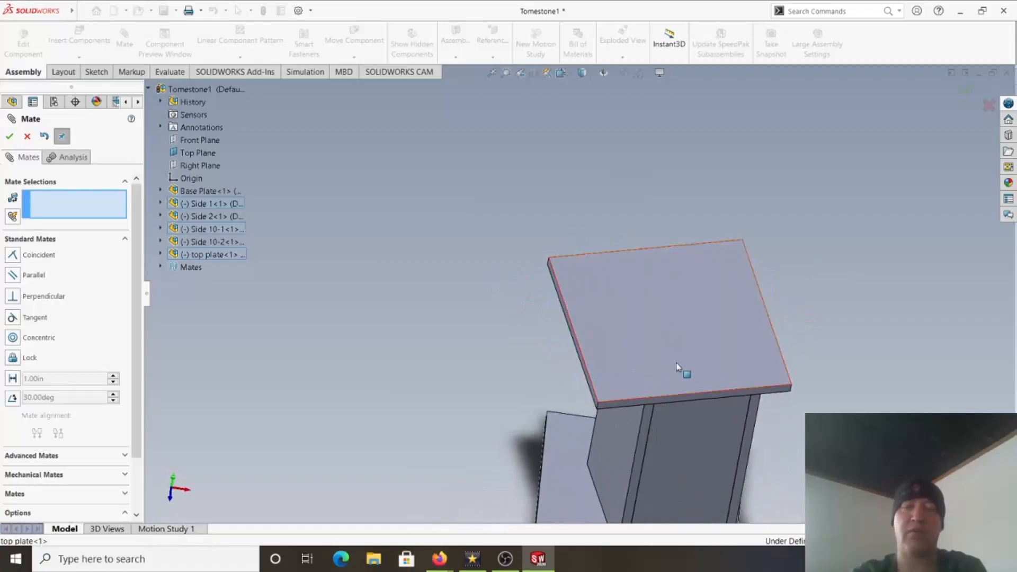
# Move the loose box of side plates sideways beneath the top plate and close the Mate command
pyautogui.moveTo(693, 458); pyautogui.dragTo(602, 449)
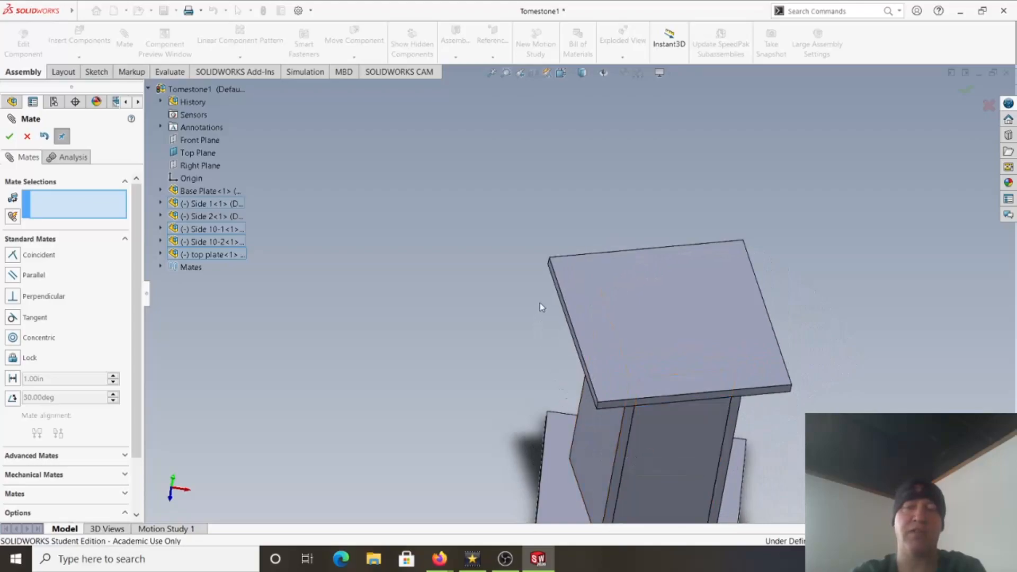
pyautogui.scroll(-5, 565, 296)
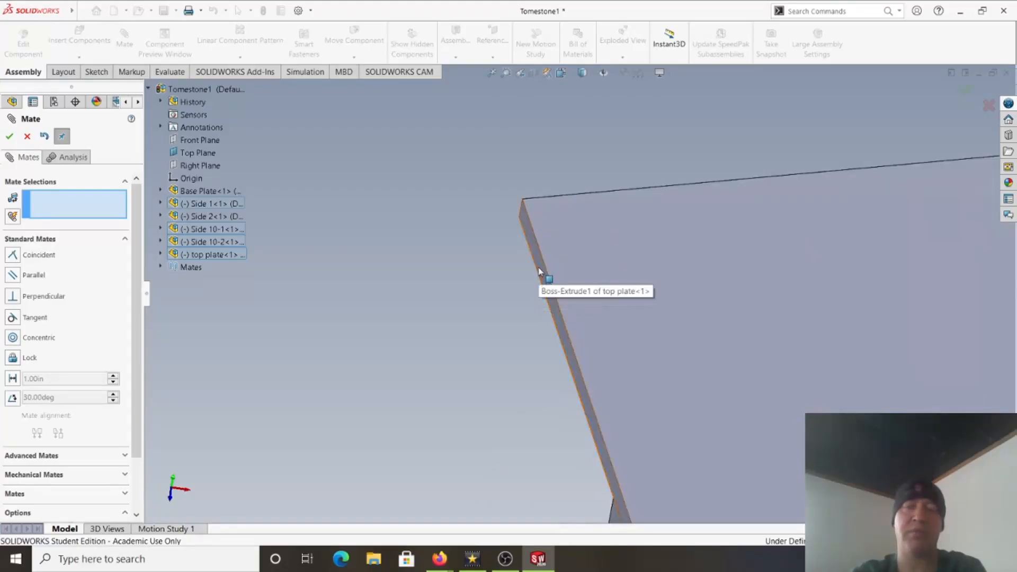
pyautogui.scroll(2, 535, 342)
pyautogui.scroll(5, 536, 342)
pyautogui.moveTo(693, 369); pyautogui.dragTo(831, 277, button='middle')
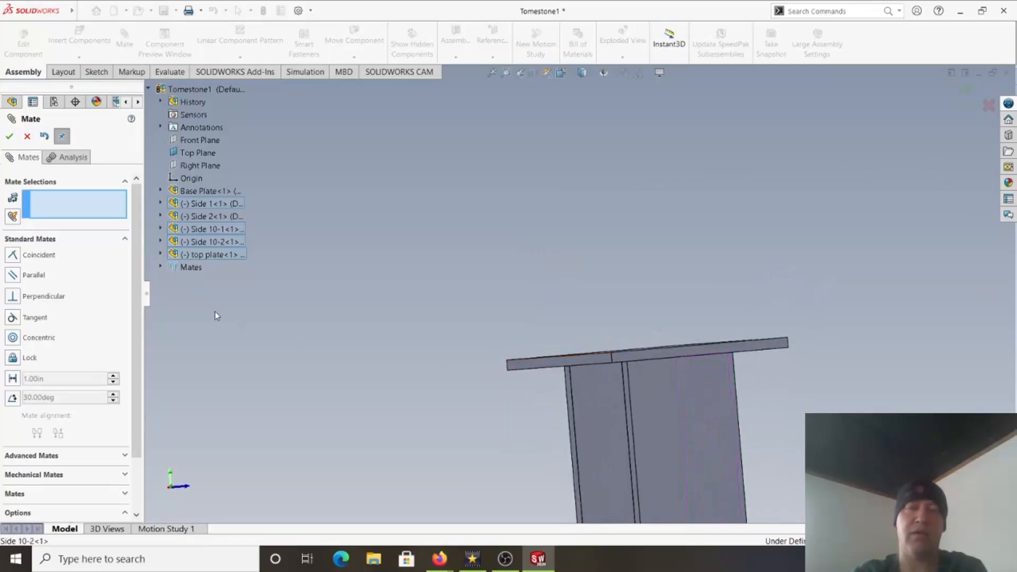
pyautogui.click(9, 138)
# Add a reference dimension between the opposing faces of Side 10-1 and Side 10-2, accepting the new annotation view Annotation View 1
pyautogui.moveTo(413, 228); pyautogui.dragTo(650, 407, button='middle')
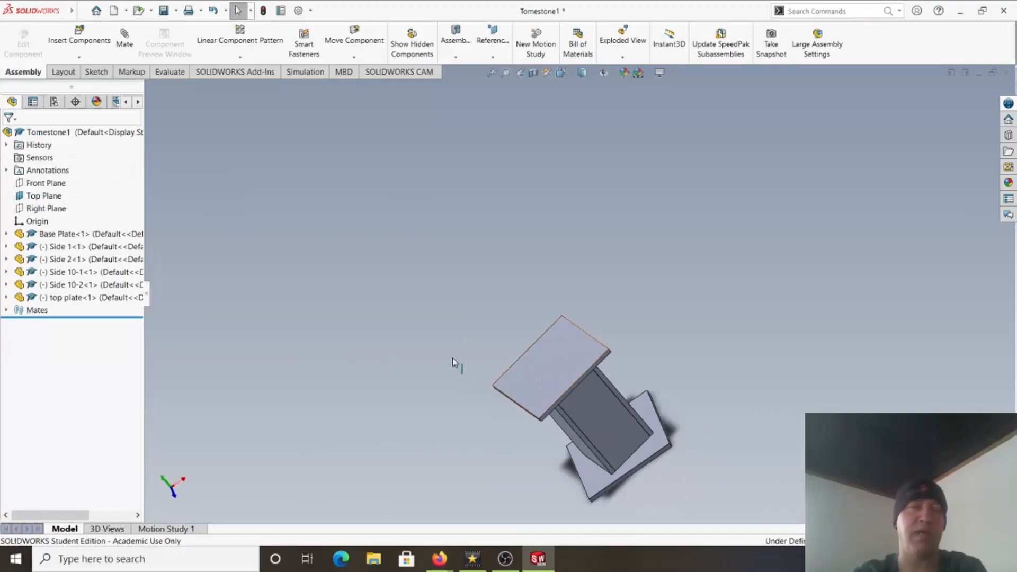
pyautogui.scroll(-5, 580, 376)
pyautogui.moveTo(606, 444); pyautogui.dragTo(687, 280, button='middle')
pyautogui.scroll(3, 633, 422)
pyautogui.moveTo(651, 386); pyautogui.dragTo(565, 442, button='middle')
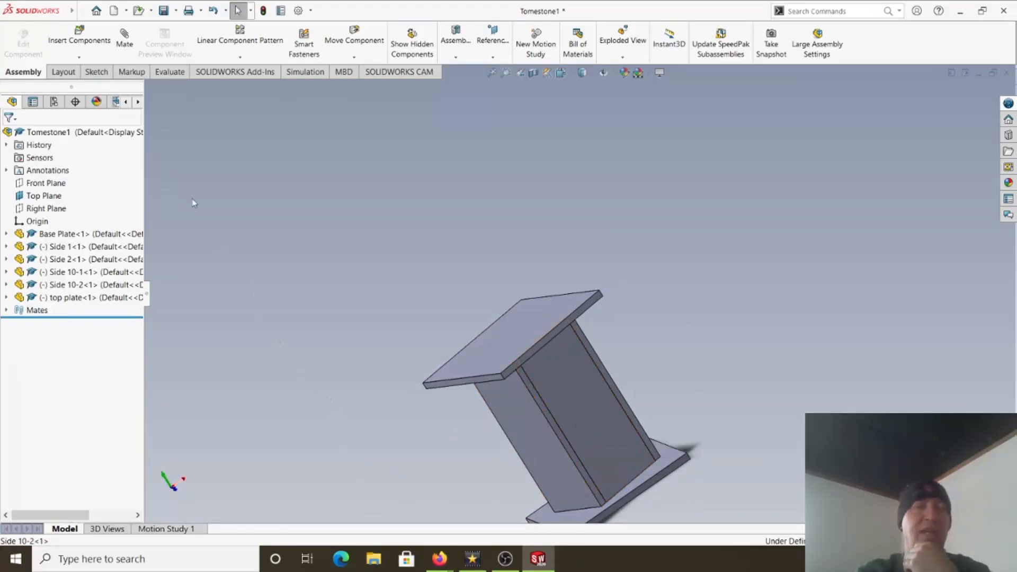
pyautogui.click(83, 73)
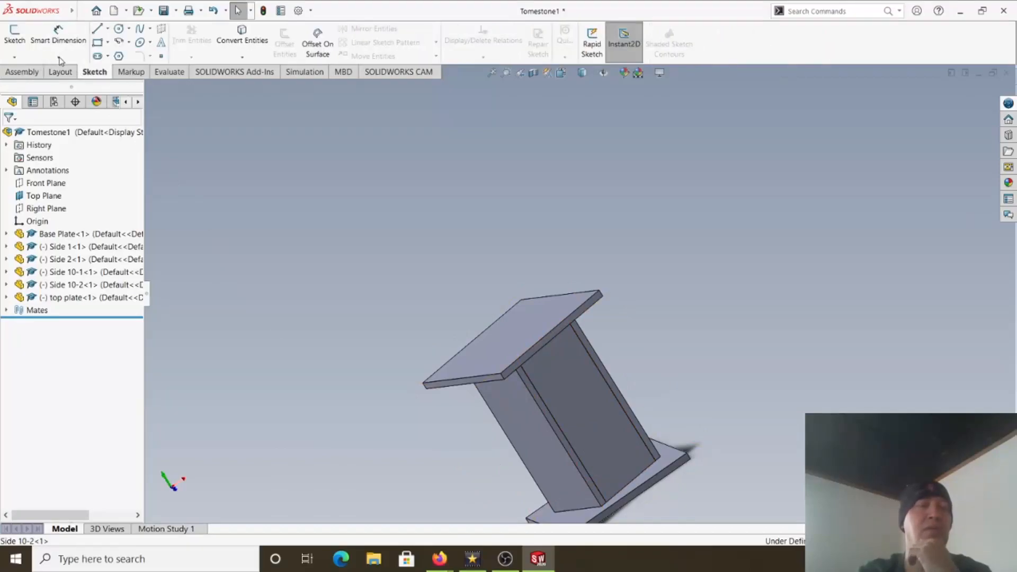
pyautogui.click(68, 44)
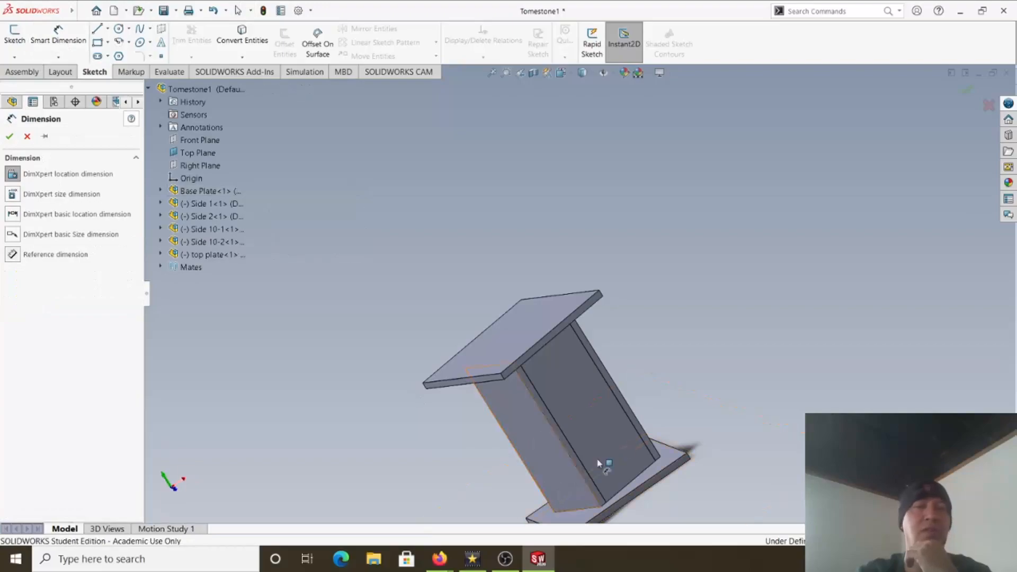
pyautogui.click(43, 255)
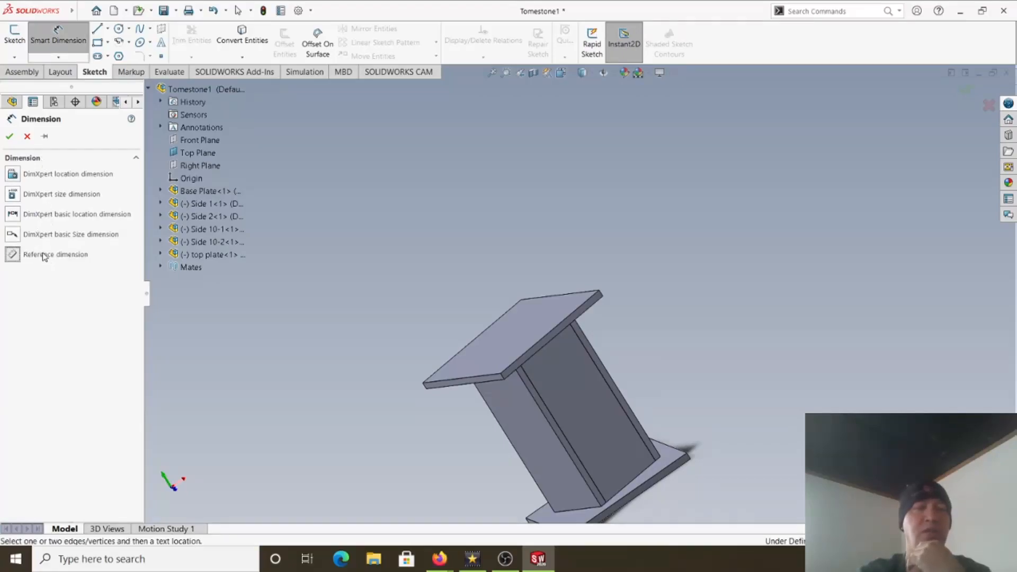
pyautogui.click(570, 407)
pyautogui.moveTo(572, 415); pyautogui.dragTo(517, 394, button='middle')
pyautogui.click(524, 400)
pyautogui.click(439, 236)
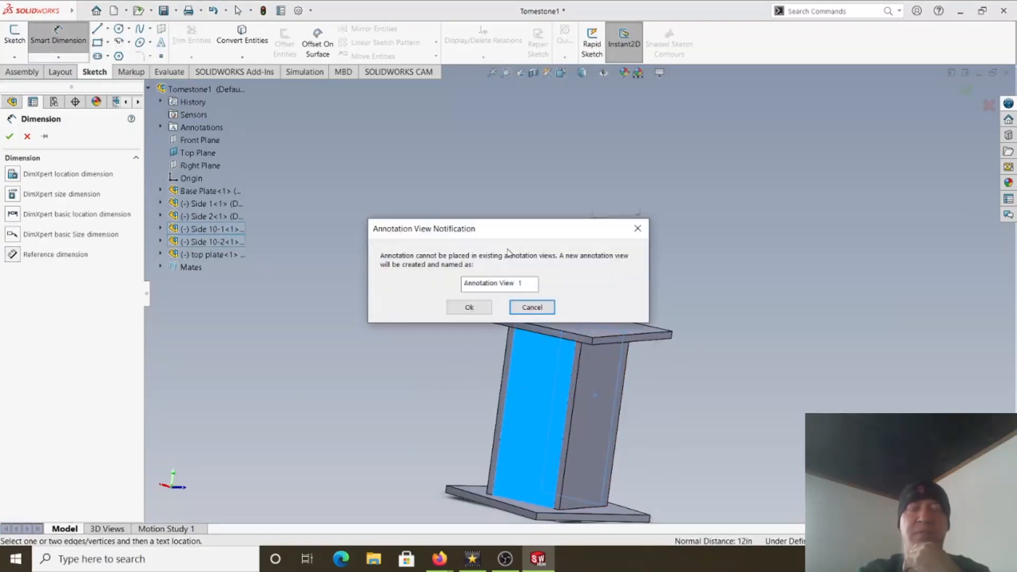
pyautogui.click(469, 307)
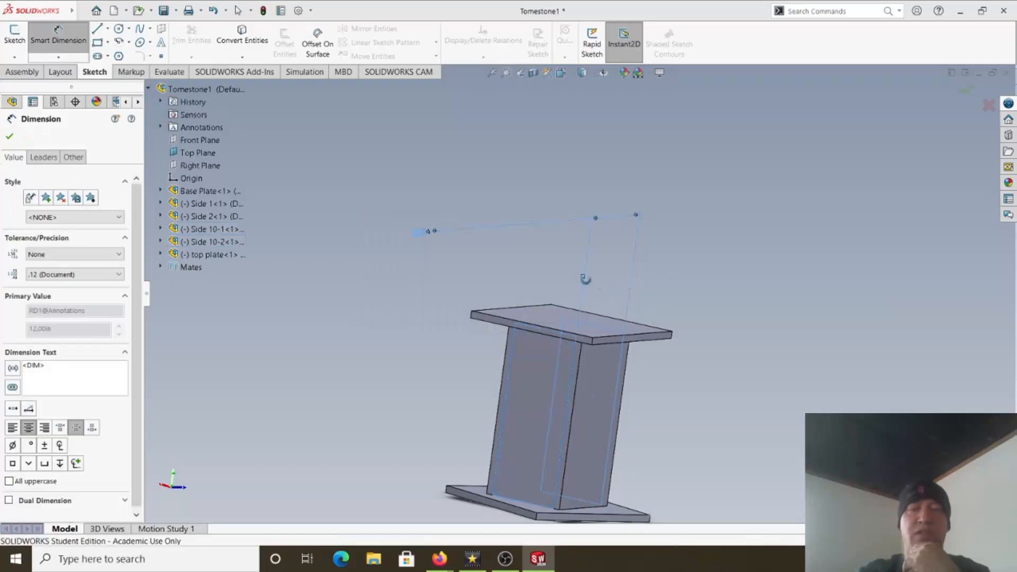
pyautogui.moveTo(586, 279); pyautogui.dragTo(538, 291, button='middle')
pyautogui.moveTo(431, 305); pyautogui.dragTo(395, 281, button='middle')
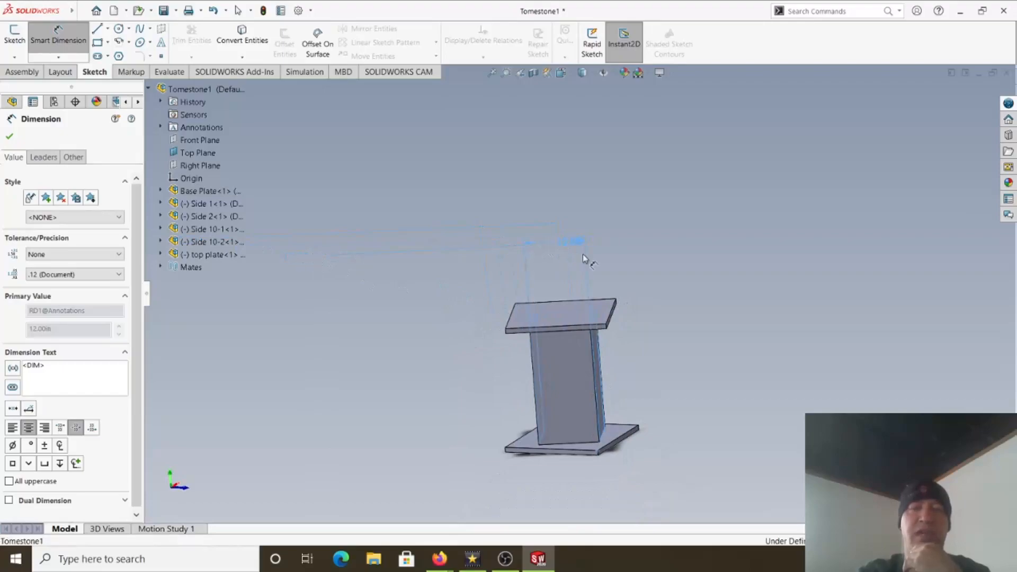
pyautogui.click(559, 253)
# Add a reference dimension between the opposing faces of Side 1 and Side 2 above the top plate, accepting a new annotation view
pyautogui.scroll(-6, 576, 405)
pyautogui.moveTo(657, 343); pyautogui.dragTo(630, 440, button='middle')
pyautogui.scroll(3, 630, 439)
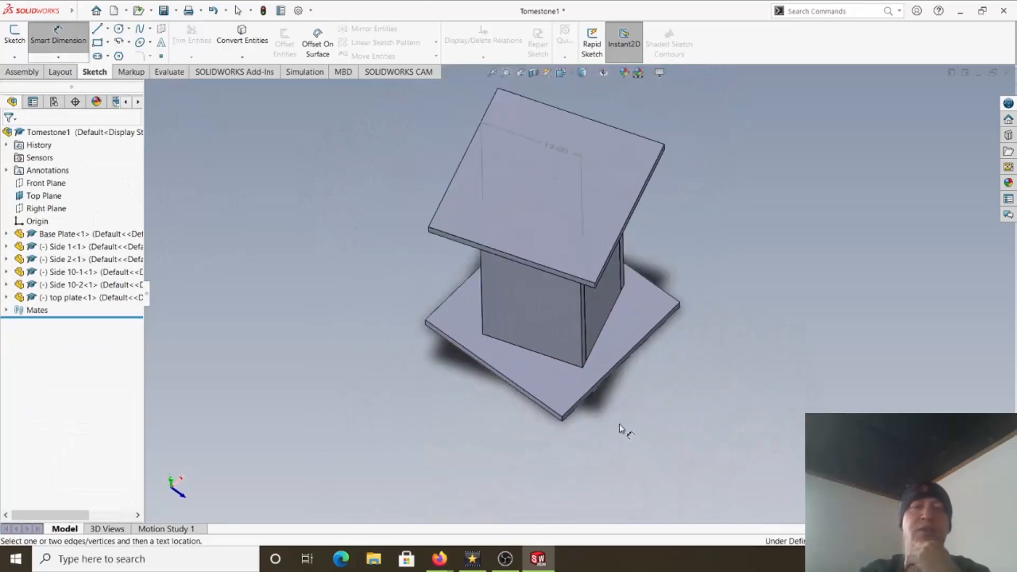
pyautogui.moveTo(568, 266); pyautogui.dragTo(609, 237, button='middle')
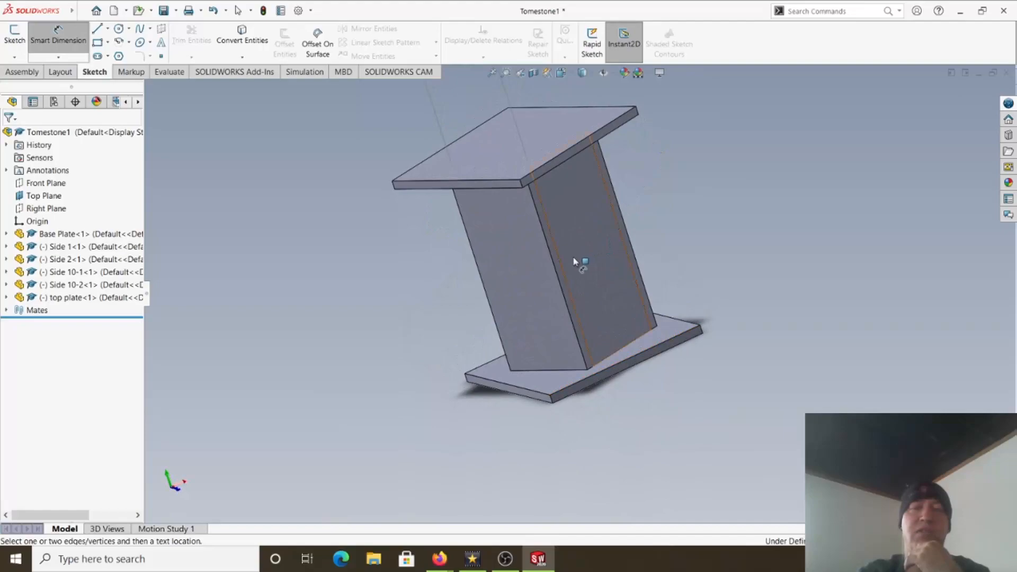
pyautogui.click(521, 265)
pyautogui.moveTo(627, 245); pyautogui.dragTo(568, 331, button='middle')
pyautogui.click(609, 249)
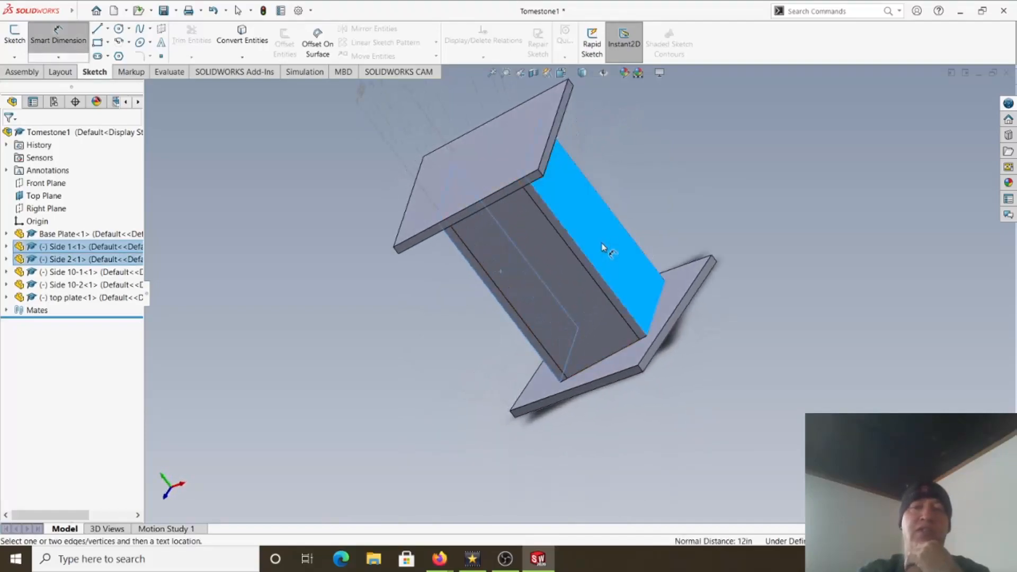
pyautogui.scroll(3, 602, 275)
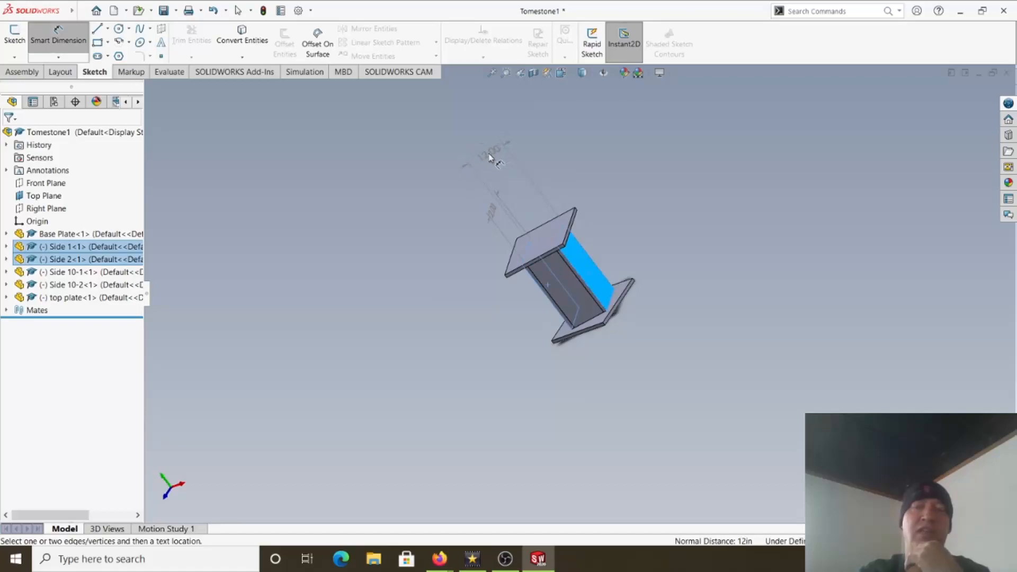
pyautogui.click(496, 162)
pyautogui.click(469, 307)
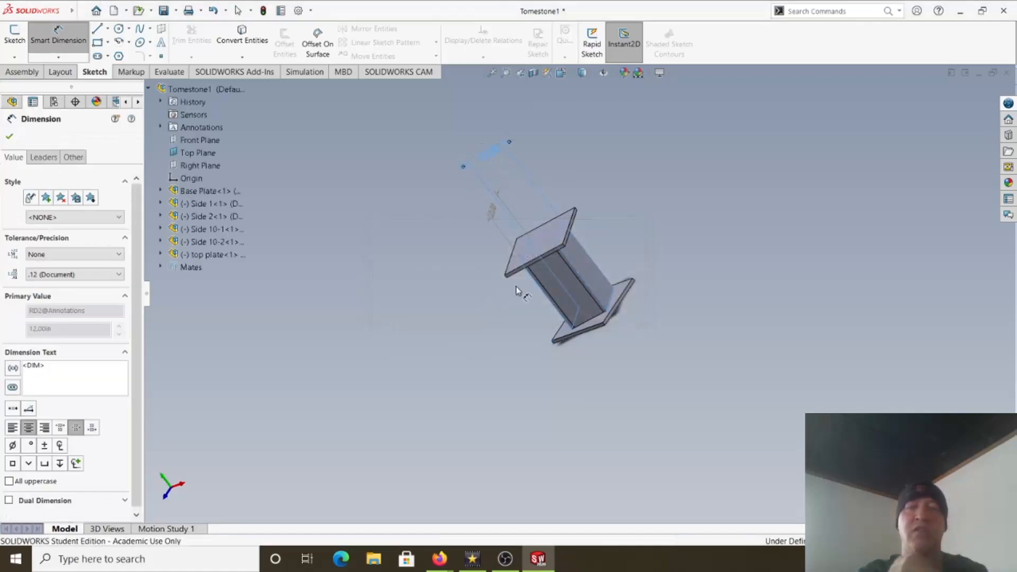
# Leave the dimension command and save the assembly with a rebuild
pyautogui.scroll(-3, 557, 230)
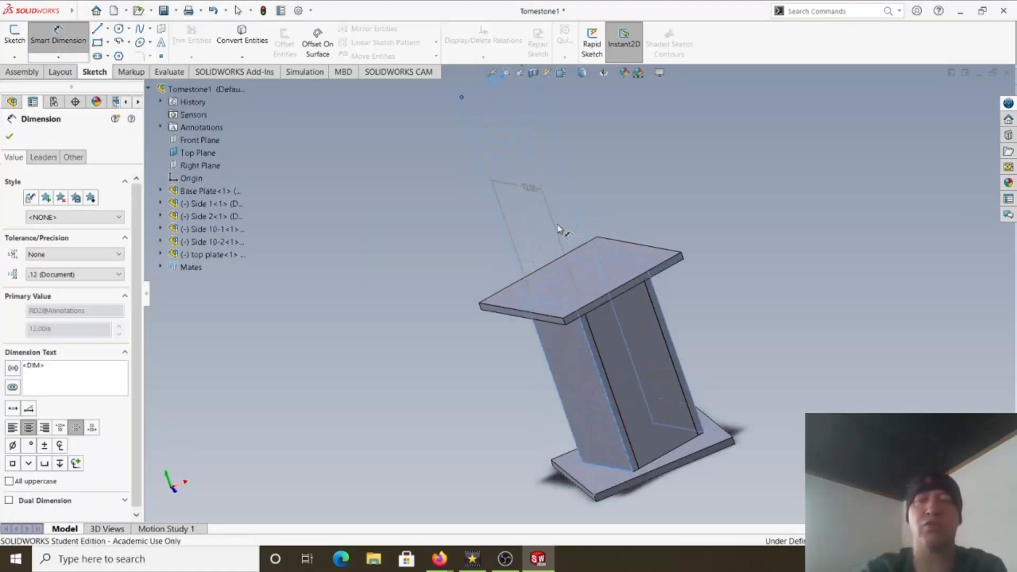
pyautogui.scroll(4, 554, 228)
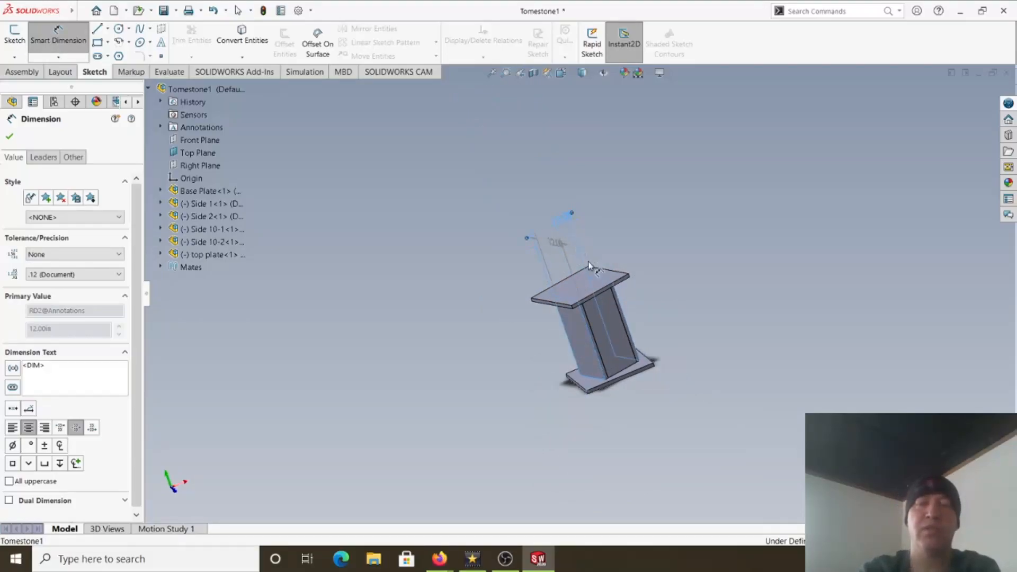
pyautogui.scroll(-4, 589, 264)
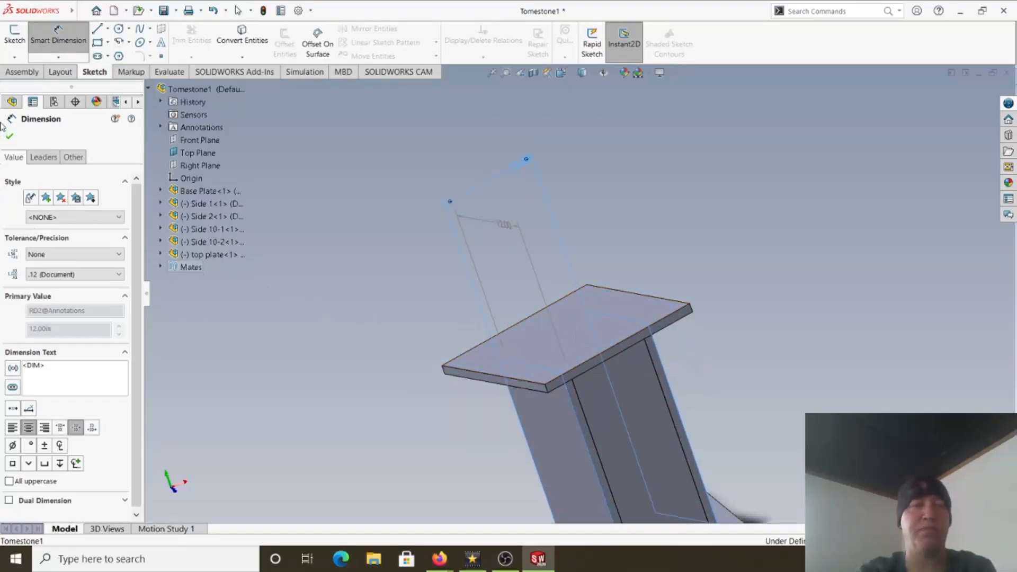
pyautogui.press('Escape')
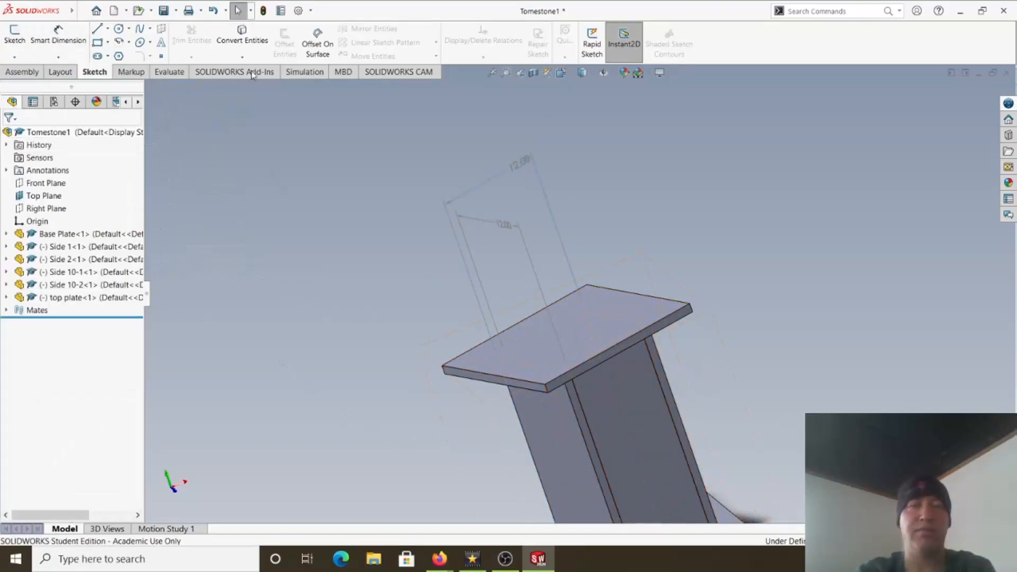
pyautogui.click(167, 11)
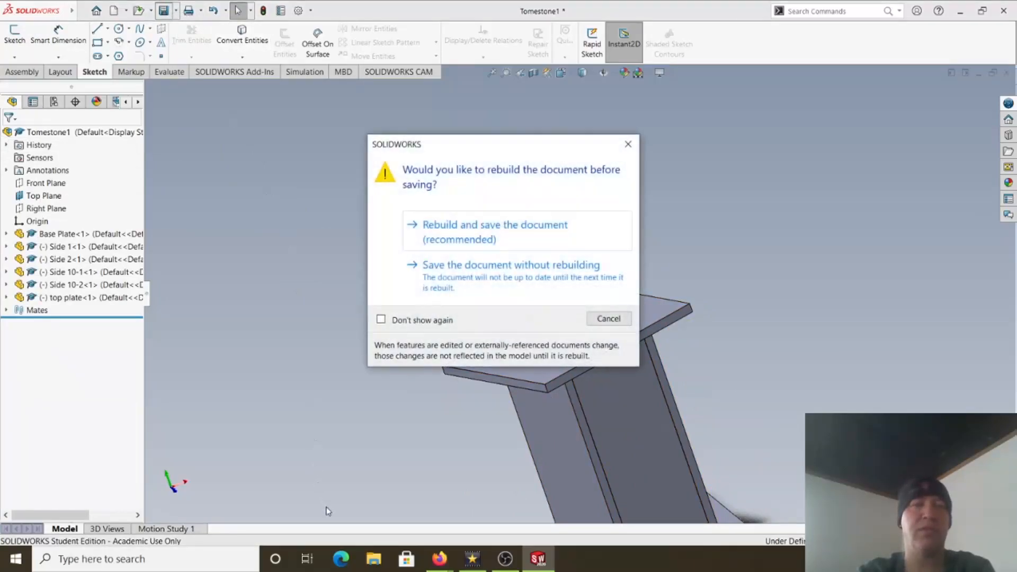
pyautogui.click(497, 241)
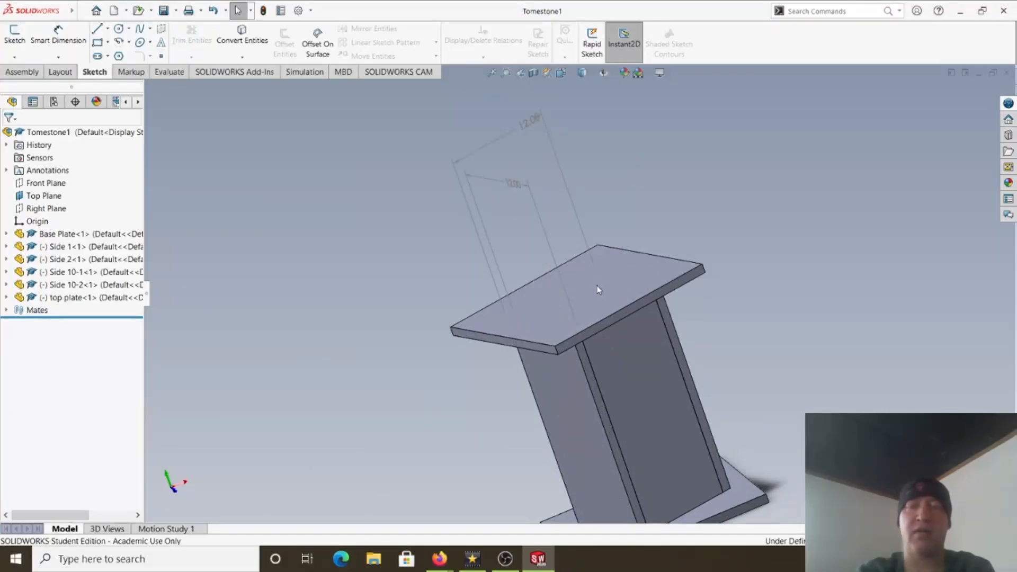
# Open the top plate component as a separate part from the assembly
pyautogui.rightClick(597, 286)
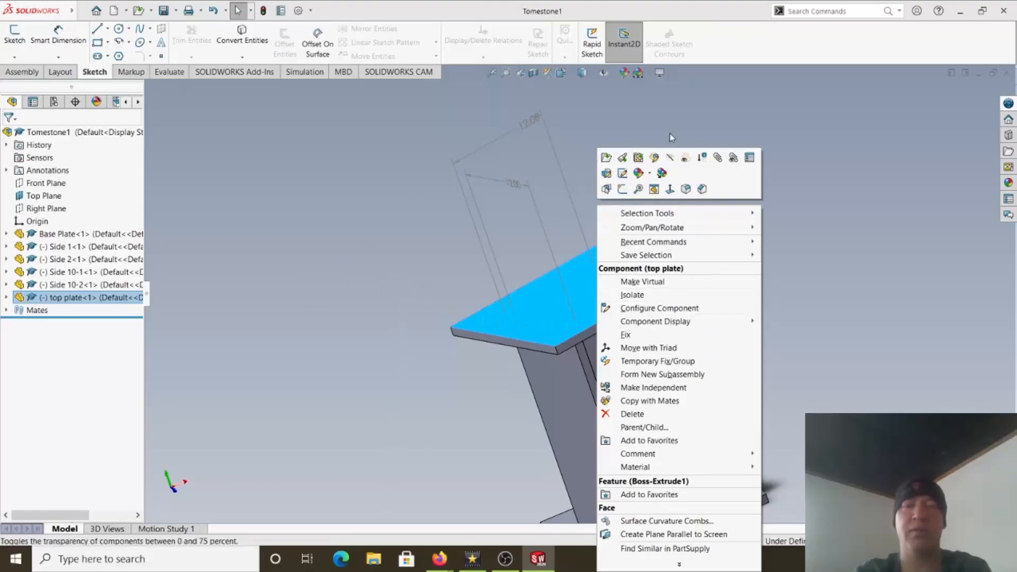
pyautogui.click(606, 158)
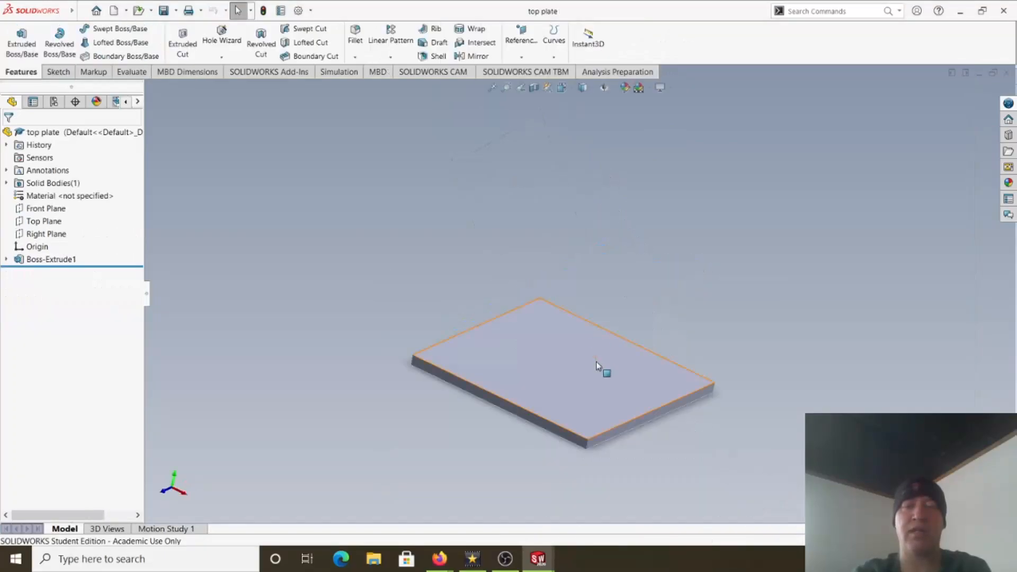
pyautogui.moveTo(572, 382); pyautogui.dragTo(610, 301, button='middle')
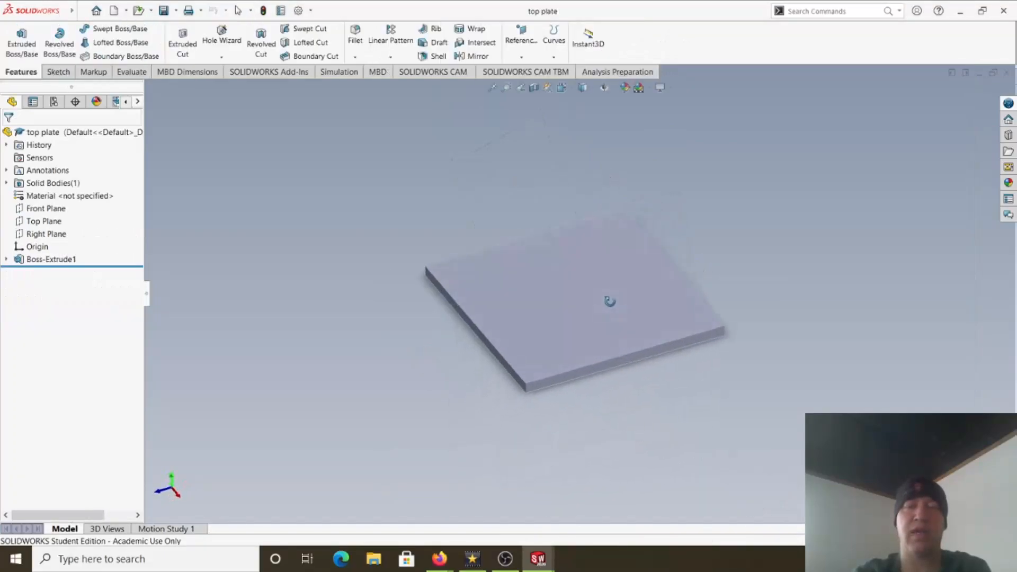
# Edit the sketch beneath Boss-Extrude1, set the long side of the rectangle to 12 in, and rebuild the part
pyautogui.click(6, 260)
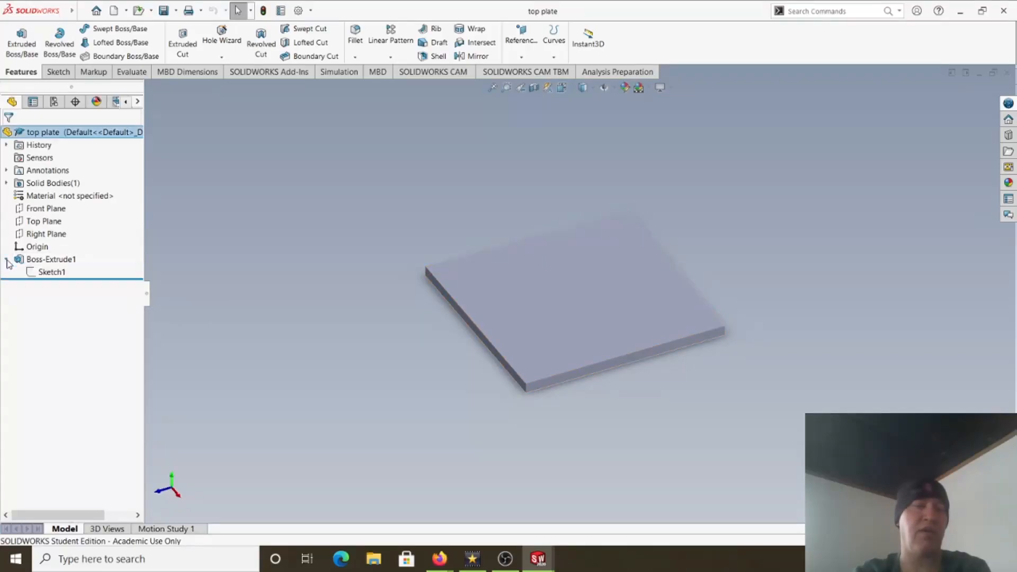
pyautogui.rightClick(49, 273)
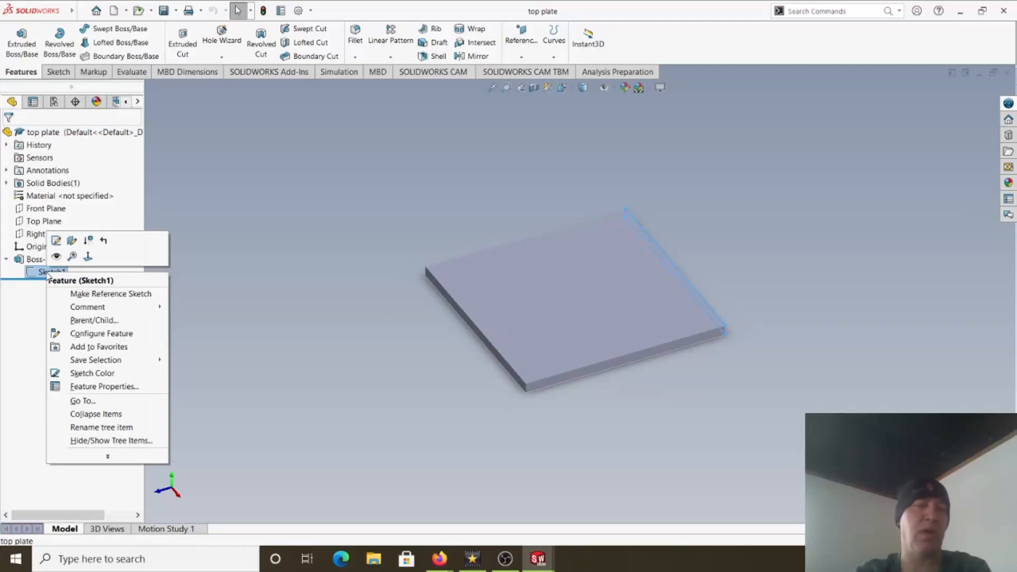
pyautogui.click(57, 242)
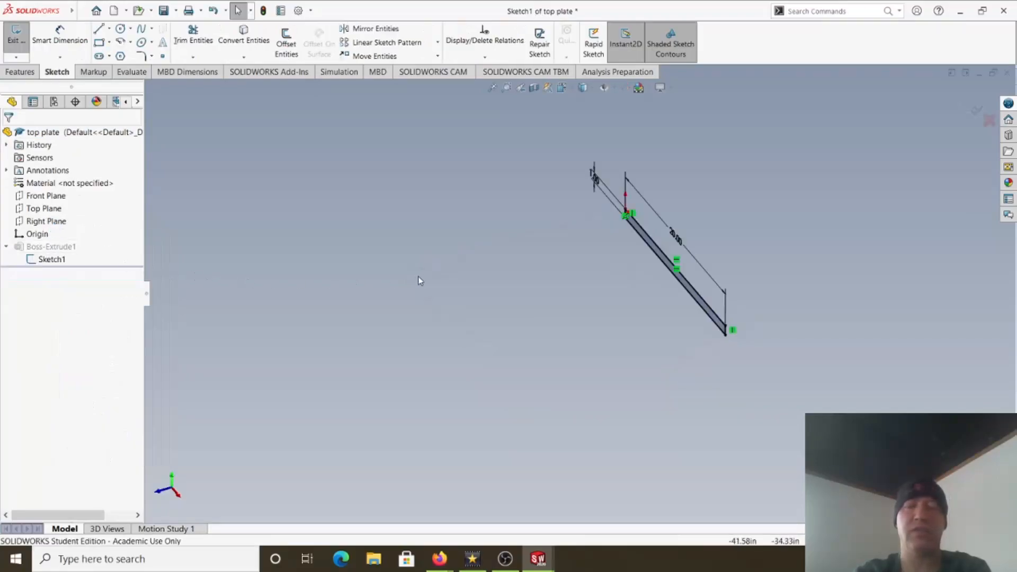
pyautogui.moveTo(419, 282); pyautogui.dragTo(448, 248, button='middle')
pyautogui.scroll(3, 694, 260)
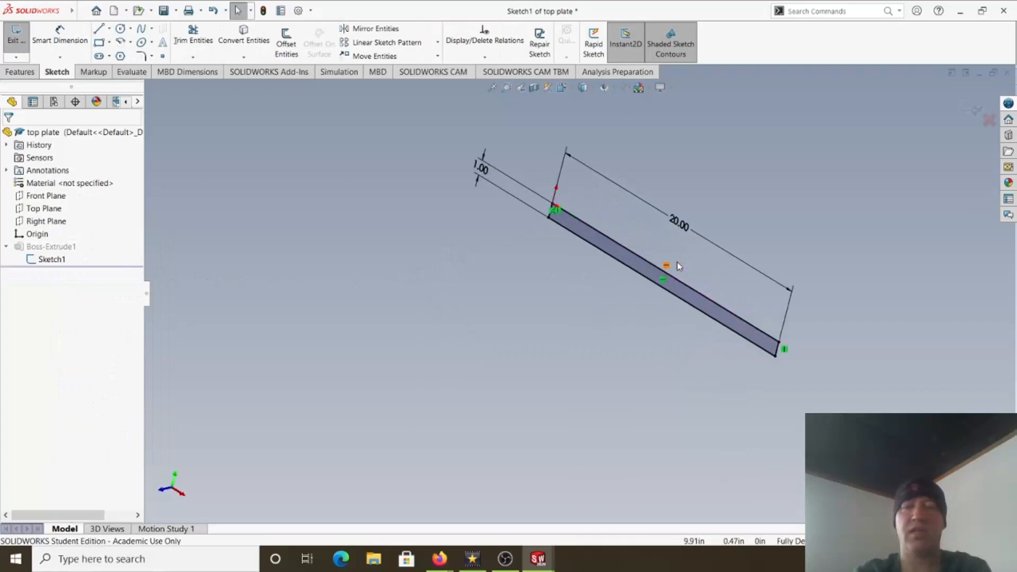
pyautogui.doubleClick(662, 204)
pyautogui.doubleClick(663, 202)
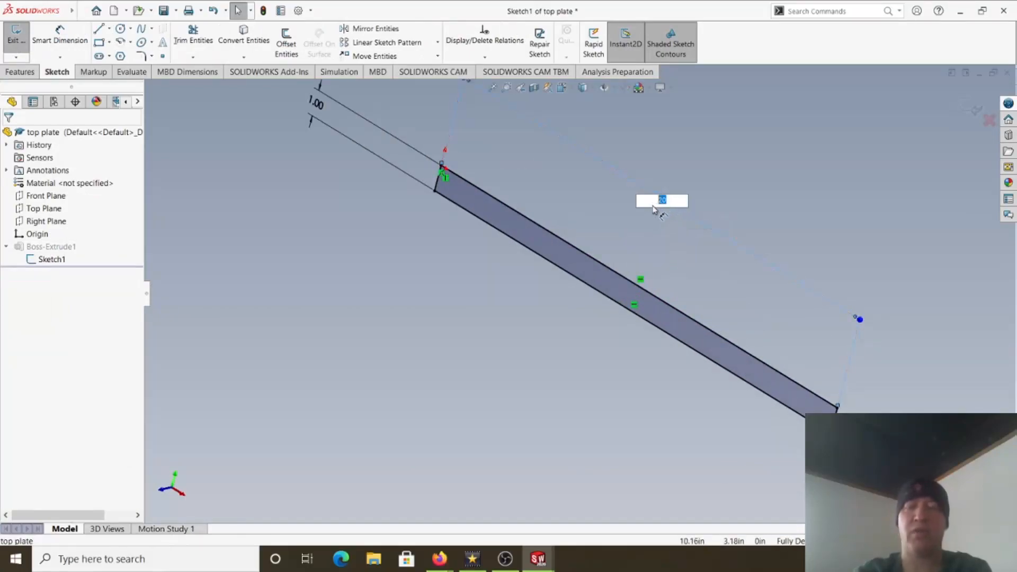
pyautogui.write('12')
pyautogui.press('Return')
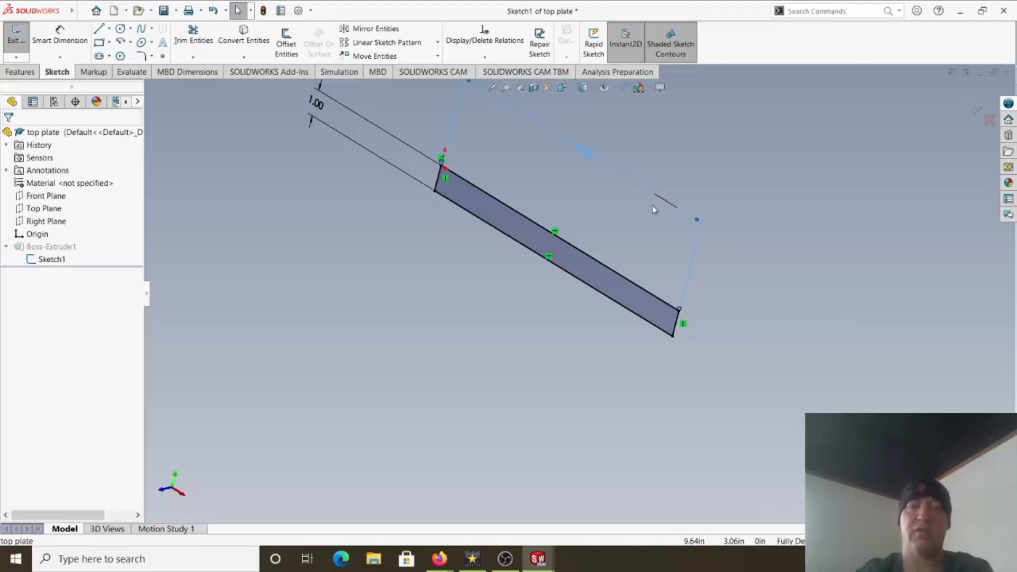
pyautogui.click(263, 10)
# Edit Boss-Extrude1 of the top plate and set its blind extrusion depth to 12 in
pyautogui.moveTo(386, 239)
pyautogui.mouseDown(button='middle')
pyautogui.moveTo(436, 257)
pyautogui.moveTo(438, 341)
pyautogui.mouseUp(button='middle')
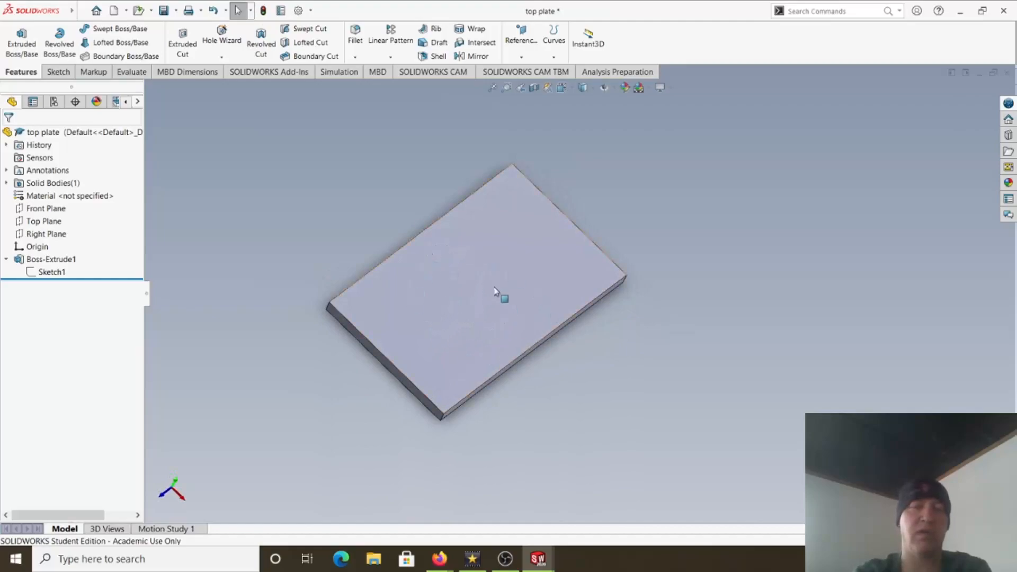
pyautogui.moveTo(450, 298); pyautogui.dragTo(439, 272, button='middle')
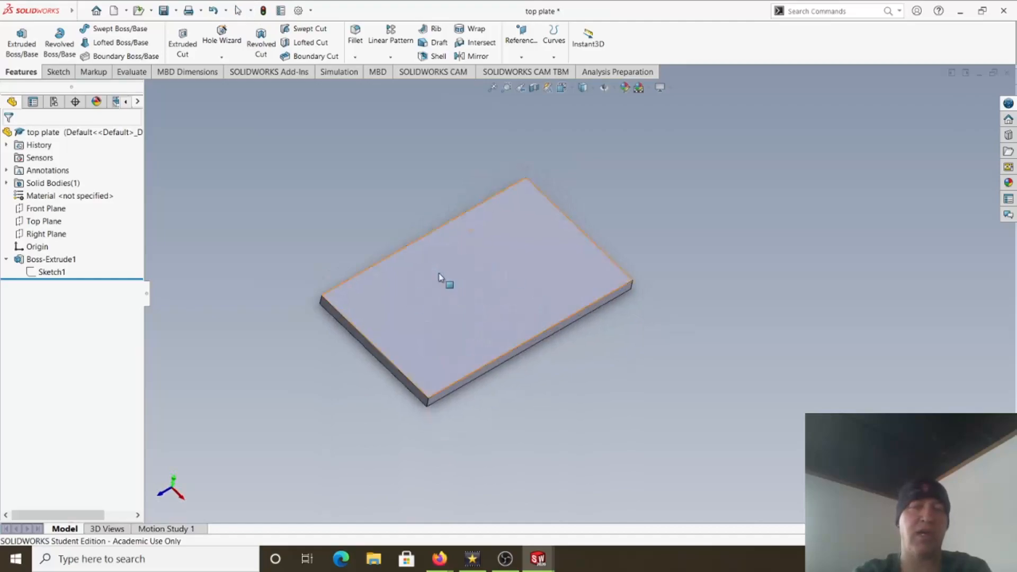
pyautogui.rightClick(51, 263)
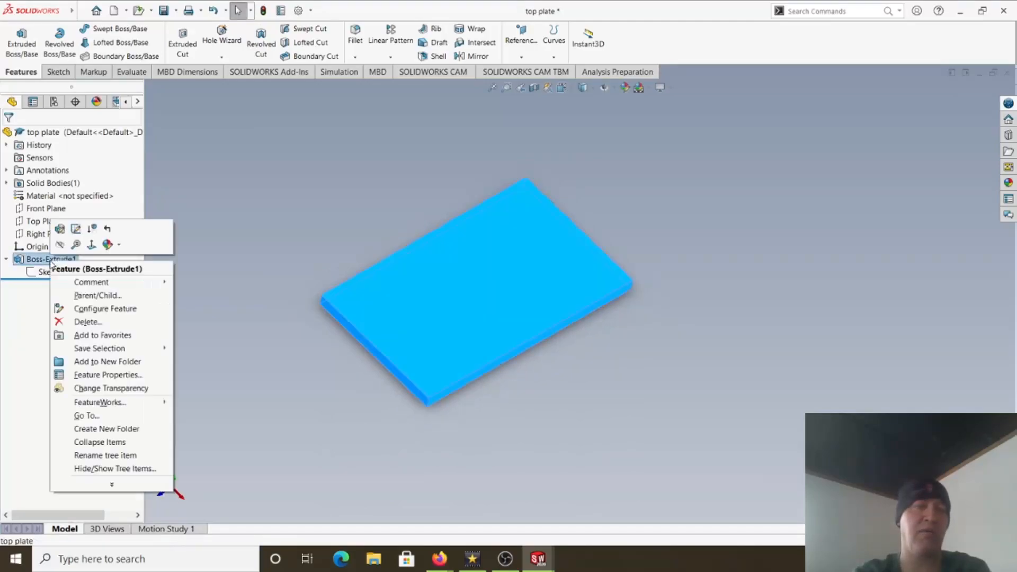
pyautogui.click(61, 229)
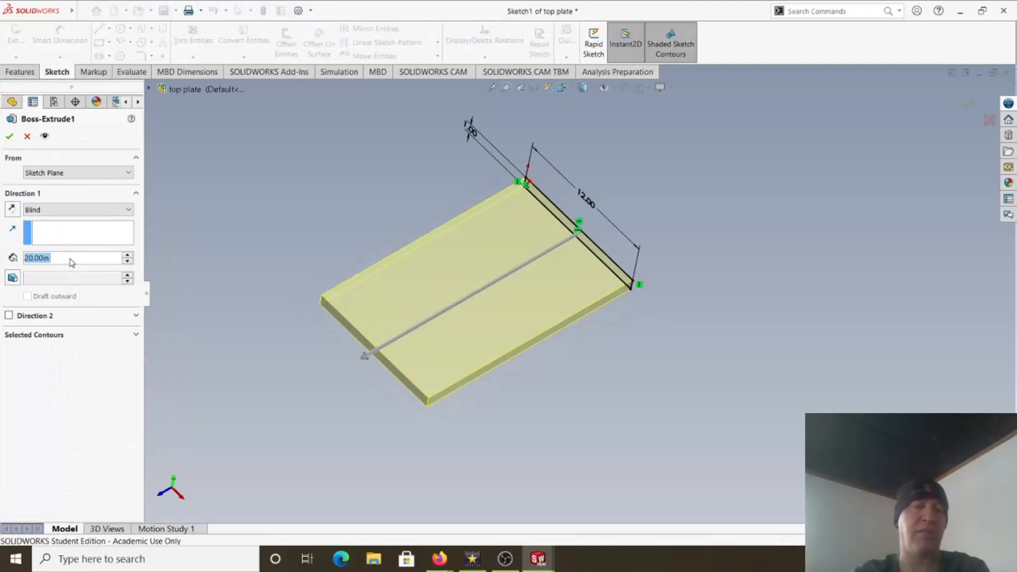
pyautogui.write('12')
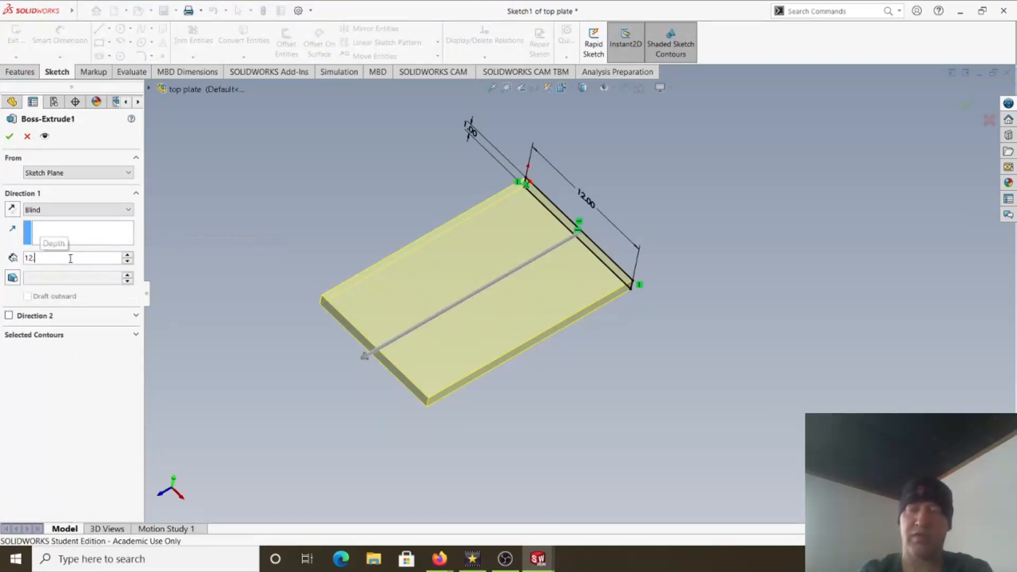
pyautogui.press('Return')
pyautogui.click(10, 136)
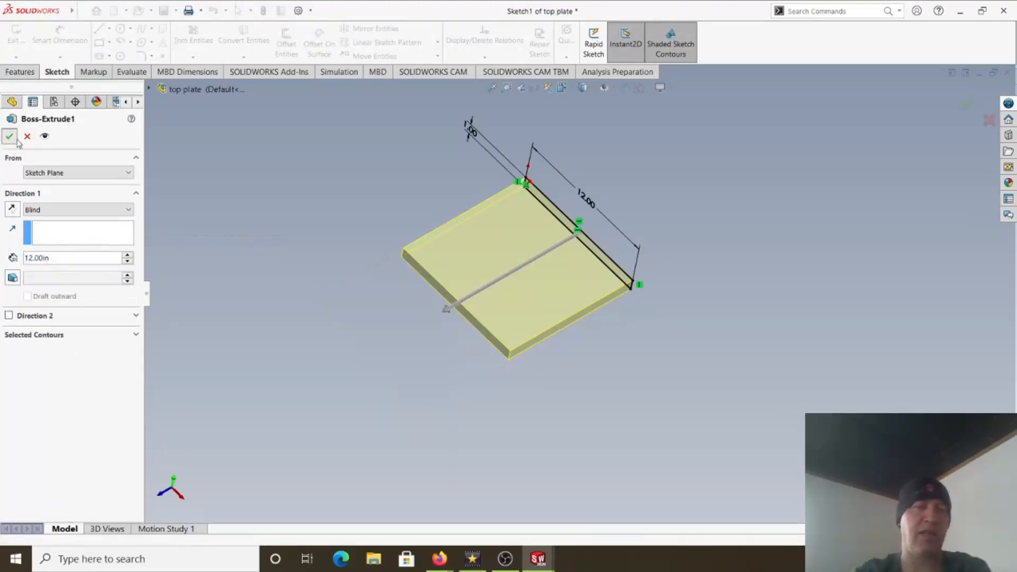
pyautogui.moveTo(520, 261); pyautogui.dragTo(528, 233, button='middle')
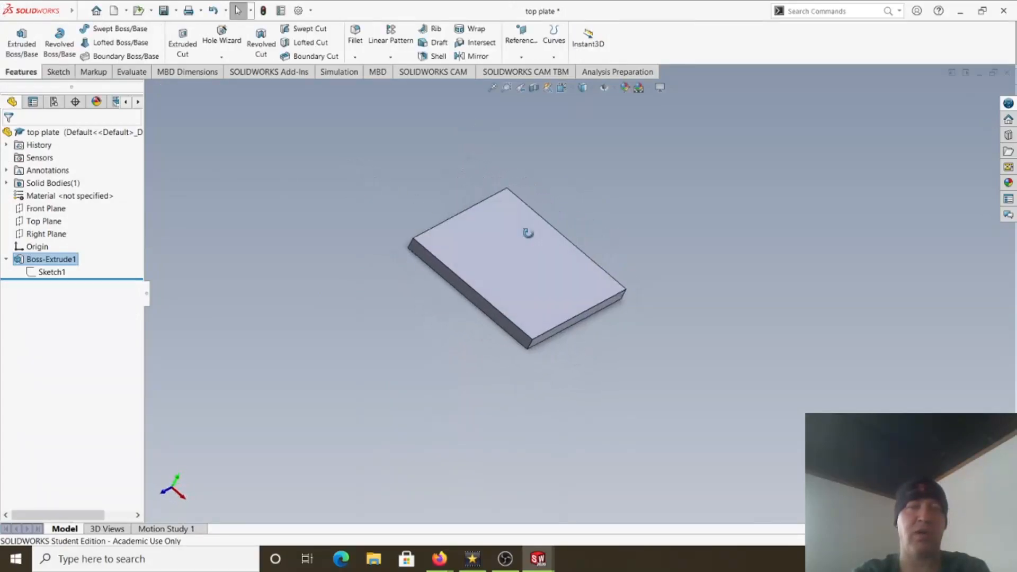
# Rebuild and save the top plate part, close it, and rebuild the Tomestone1 assembly with the changes
pyautogui.click(264, 11)
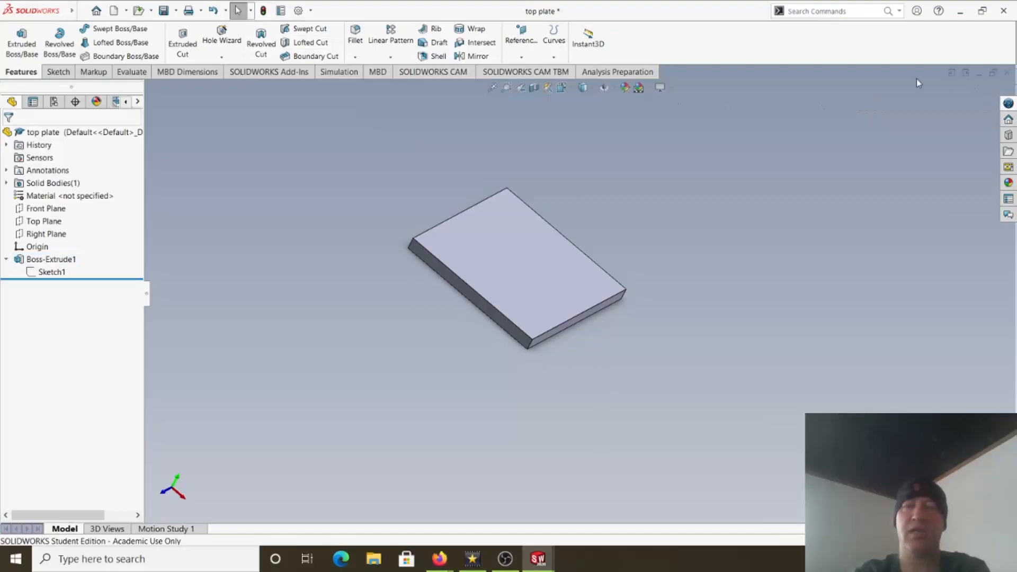
pyautogui.click(162, 14)
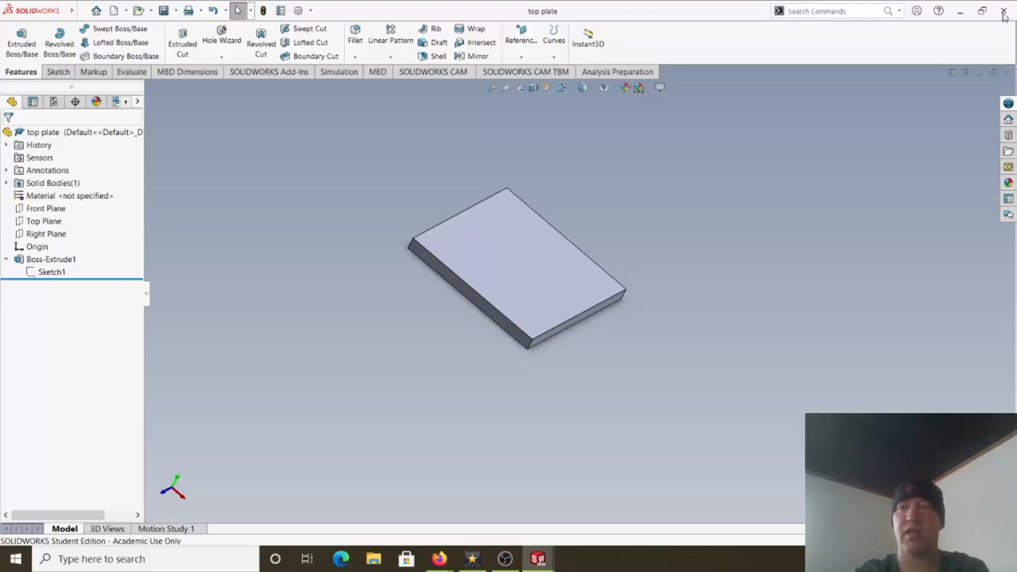
pyautogui.click(1008, 75)
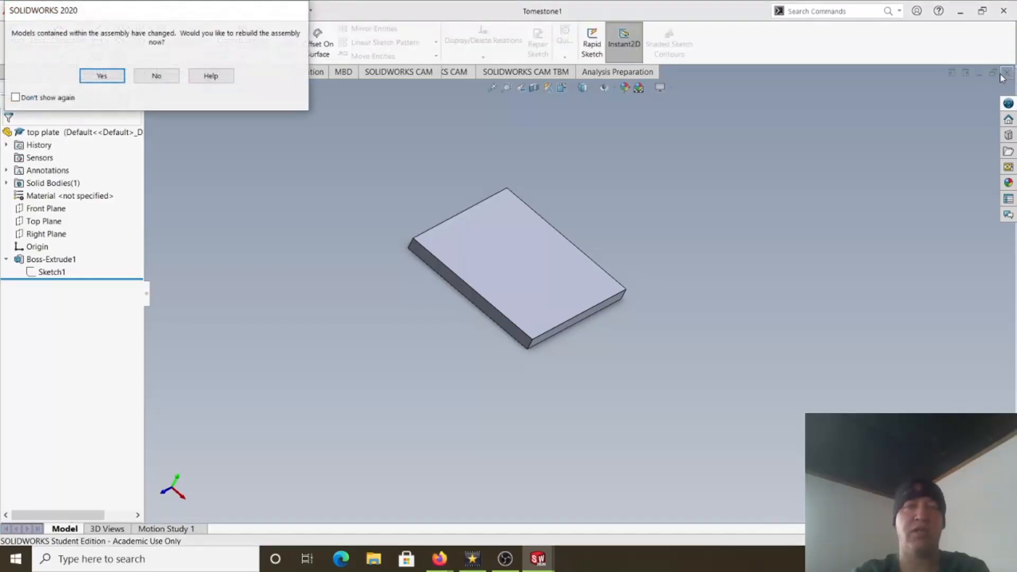
pyautogui.click(102, 76)
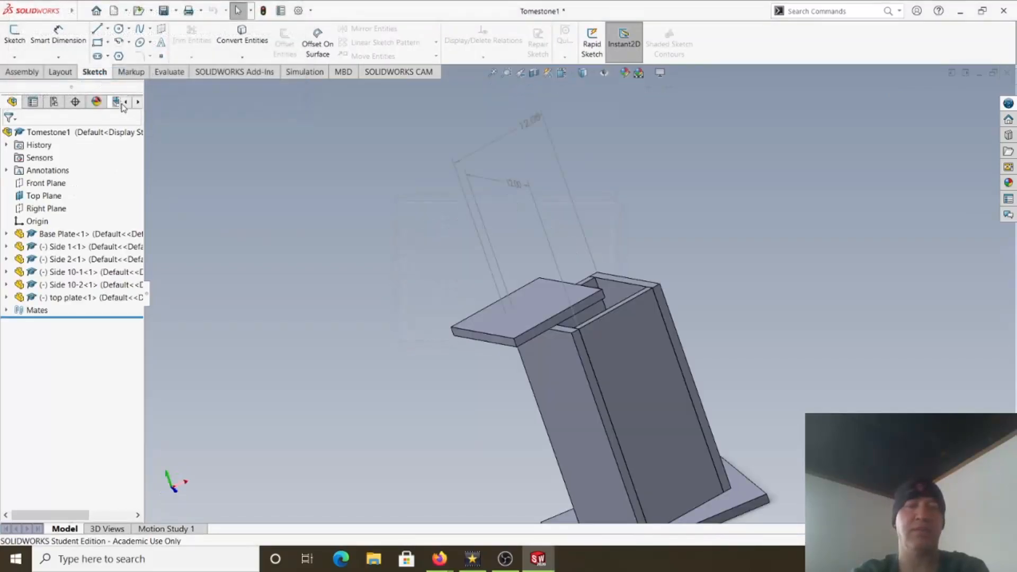
# Move the resized top plate over the open upper end of the box
pyautogui.scroll(-3, 522, 317)
pyautogui.moveTo(539, 313); pyautogui.dragTo(676, 236)
pyautogui.moveTo(659, 279); pyautogui.dragTo(755, 347, button='middle')
pyautogui.moveTo(565, 353); pyautogui.dragTo(548, 161)
pyautogui.click(304, 236)
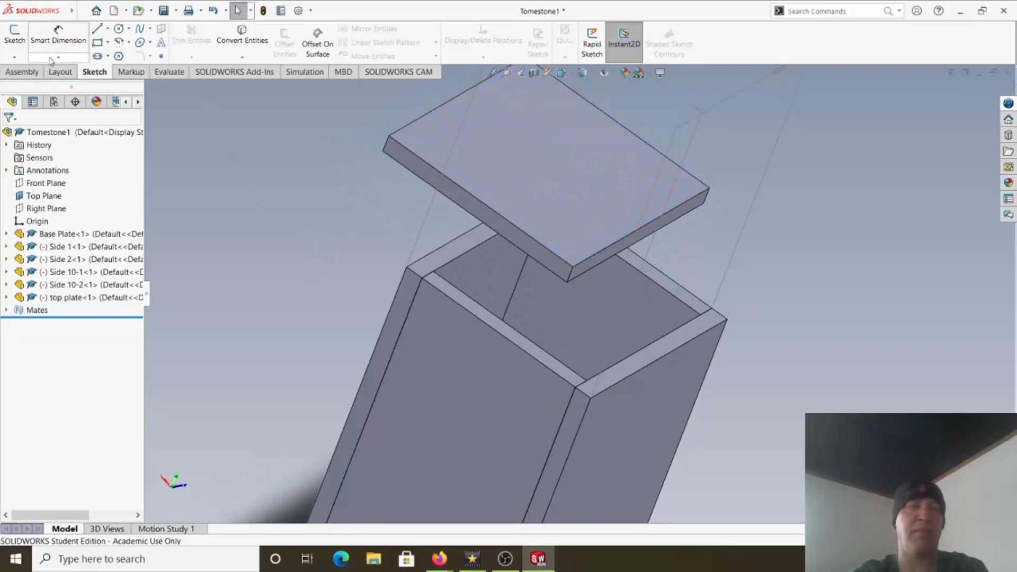
# Add a coincident mate between the top plate's long edge face and the outer face of Side 10-1
pyautogui.click(20, 73)
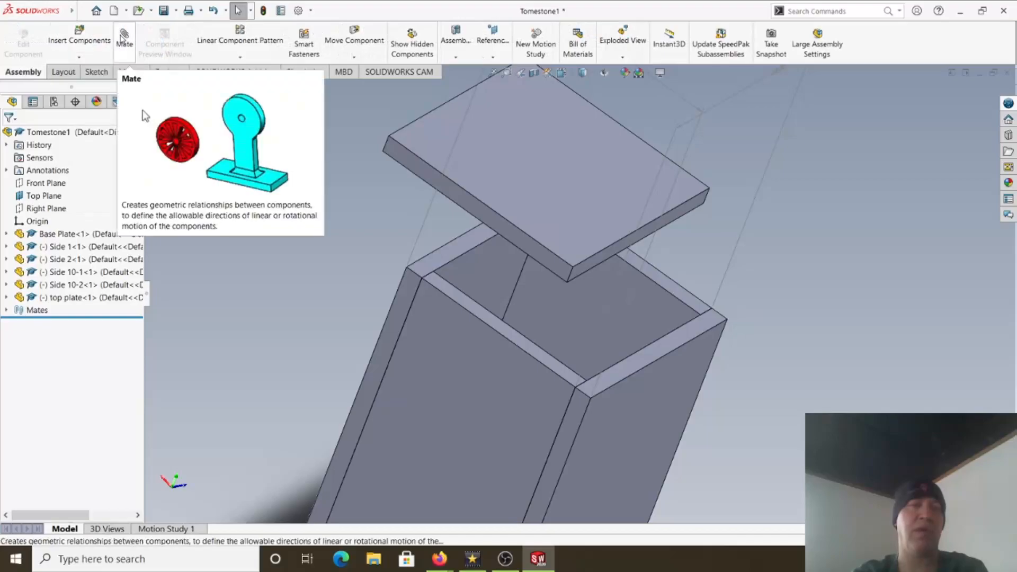
pyautogui.click(126, 43)
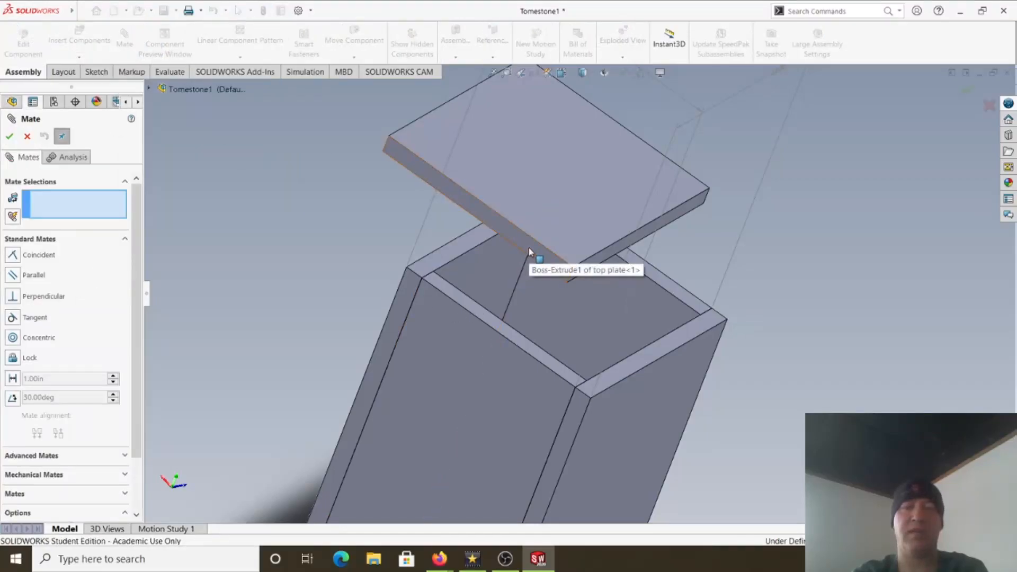
pyautogui.click(529, 254)
pyautogui.click(545, 395)
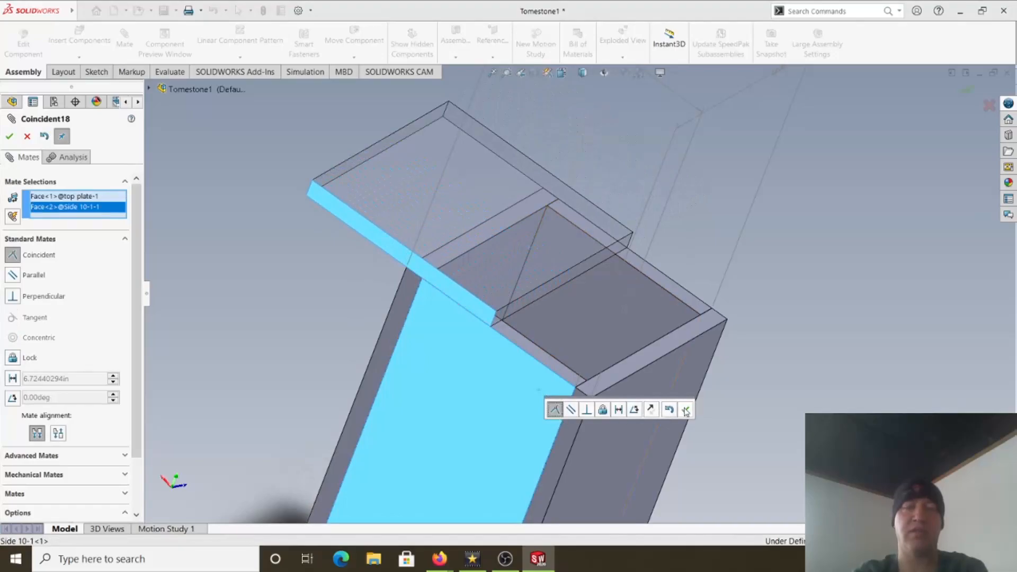
pyautogui.click(686, 411)
# Mate the adjacent edge face of the top plate coincident with the outer face of Side 1, and leave the Mate command
pyautogui.scroll(-5, 552, 248)
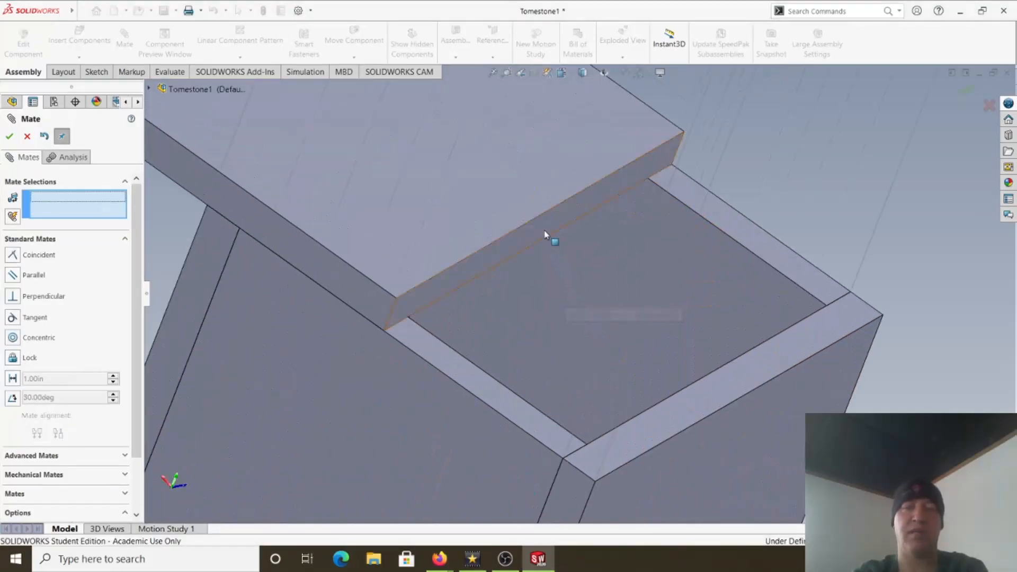
pyautogui.click(545, 231)
pyautogui.click(734, 451)
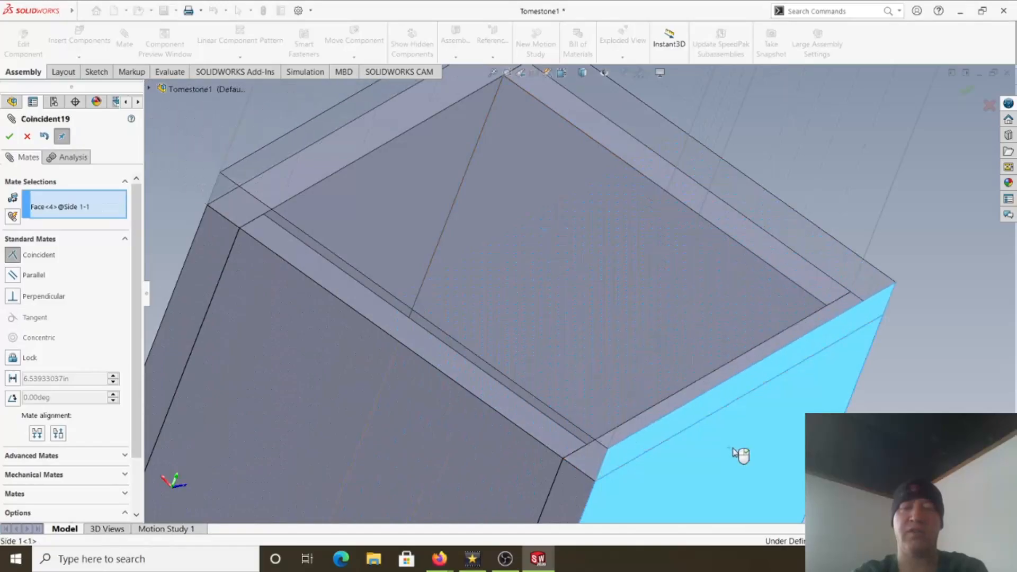
pyautogui.click(877, 467)
pyautogui.scroll(5, 731, 418)
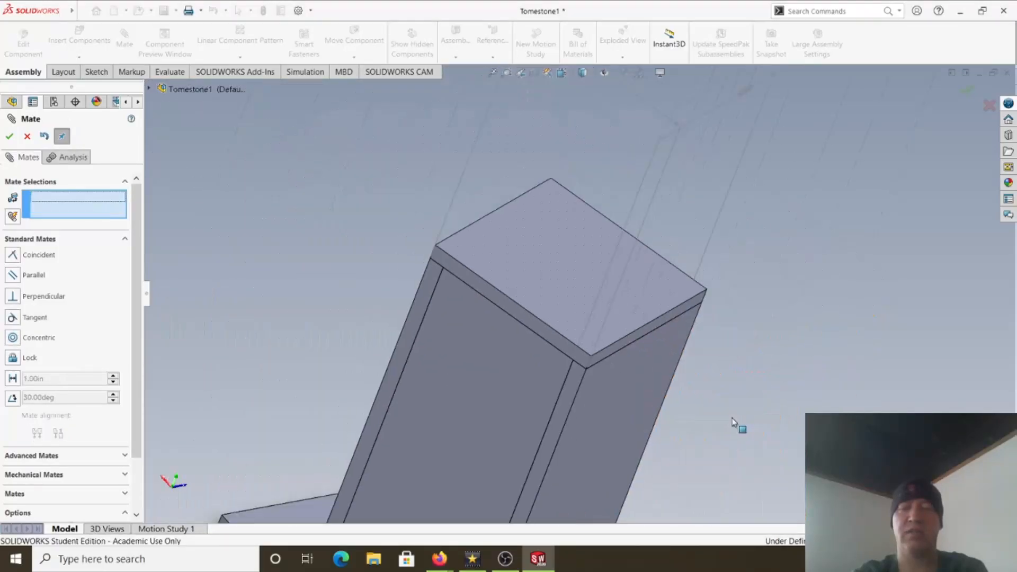
pyautogui.moveTo(659, 391); pyautogui.dragTo(657, 487, button='middle')
pyautogui.click(27, 136)
# Delete the RD1 reference dimension above the top plate
pyautogui.scroll(4, 390, 258)
pyautogui.moveTo(588, 308); pyautogui.dragTo(543, 297, button='middle')
pyautogui.scroll(-6, 610, 289)
pyautogui.click(565, 160)
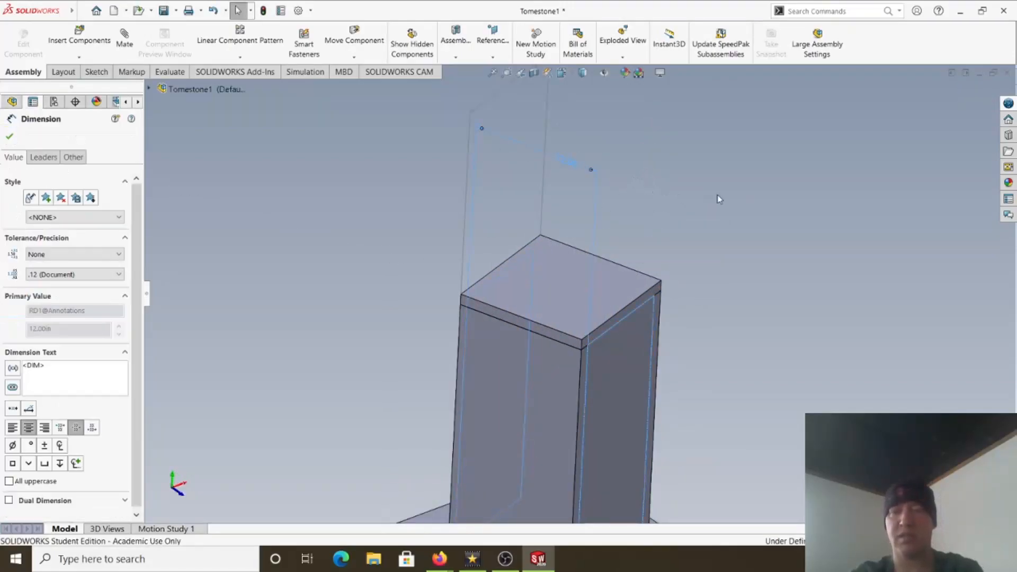
pyautogui.click(585, 206)
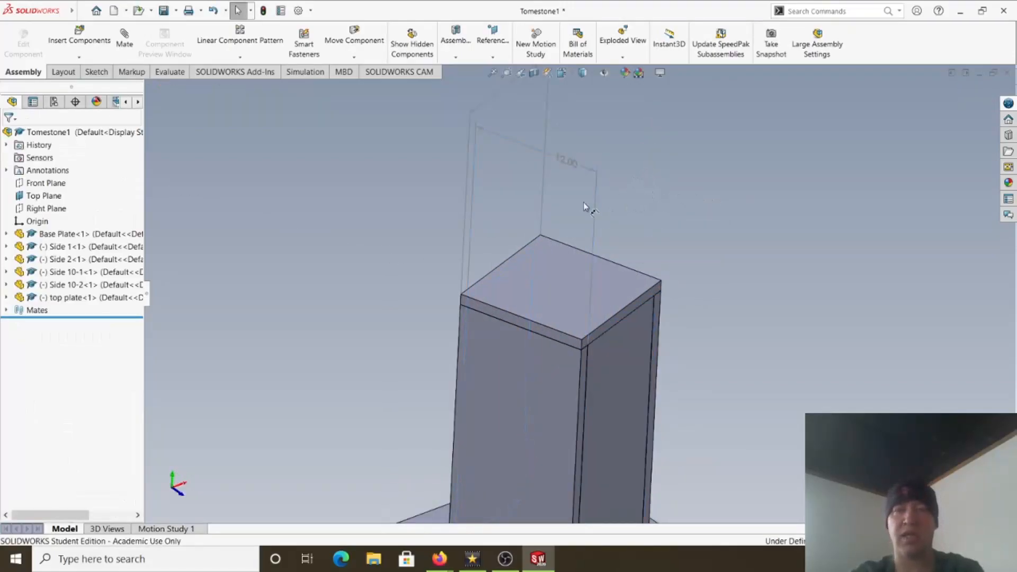
pyautogui.click(571, 161)
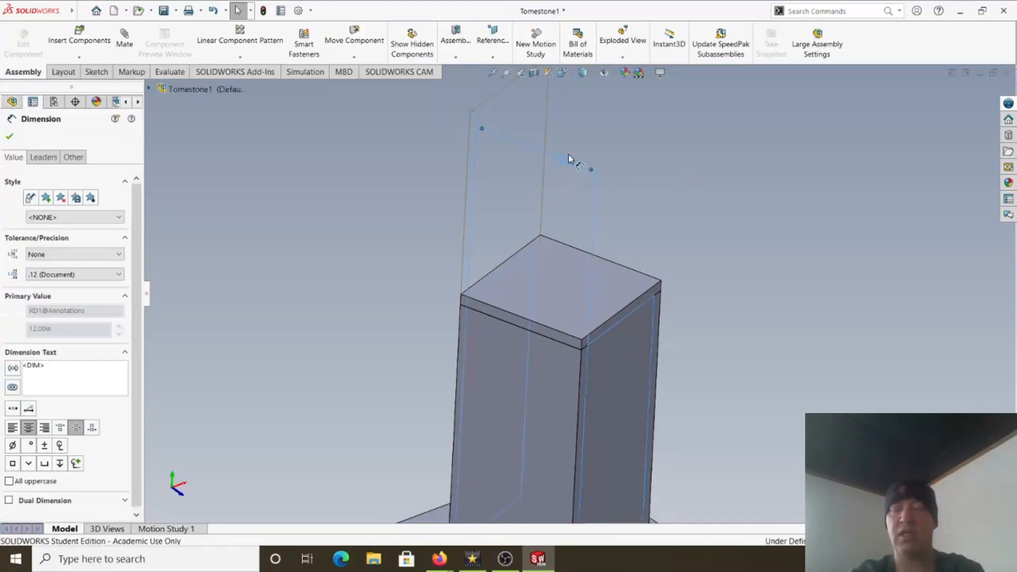
pyautogui.press('Delete')
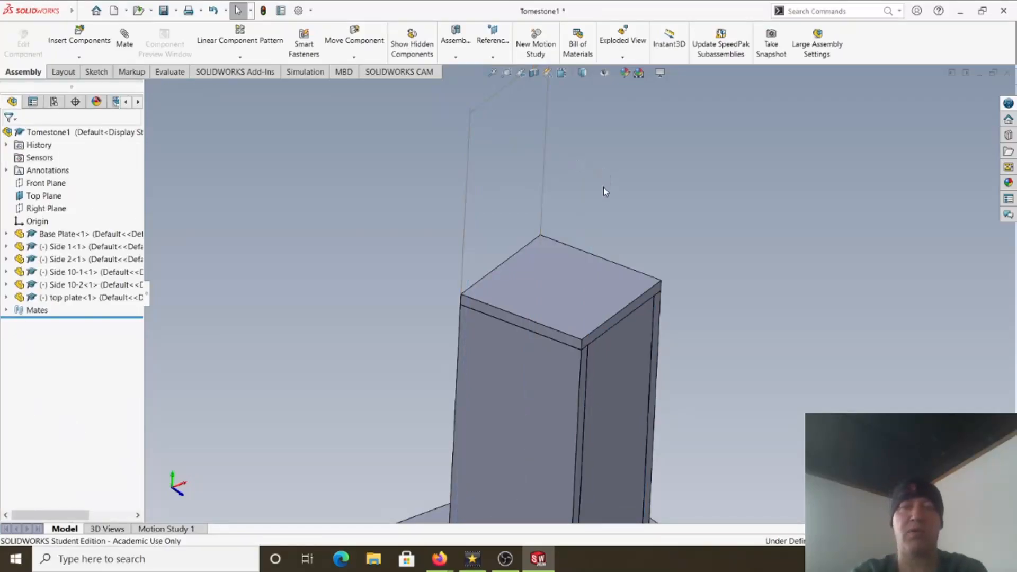
# Delete the remaining reference dimension, RD2, above the top plate
pyautogui.scroll(3, 604, 188)
pyautogui.scroll(-2, 563, 163)
pyautogui.click(555, 179)
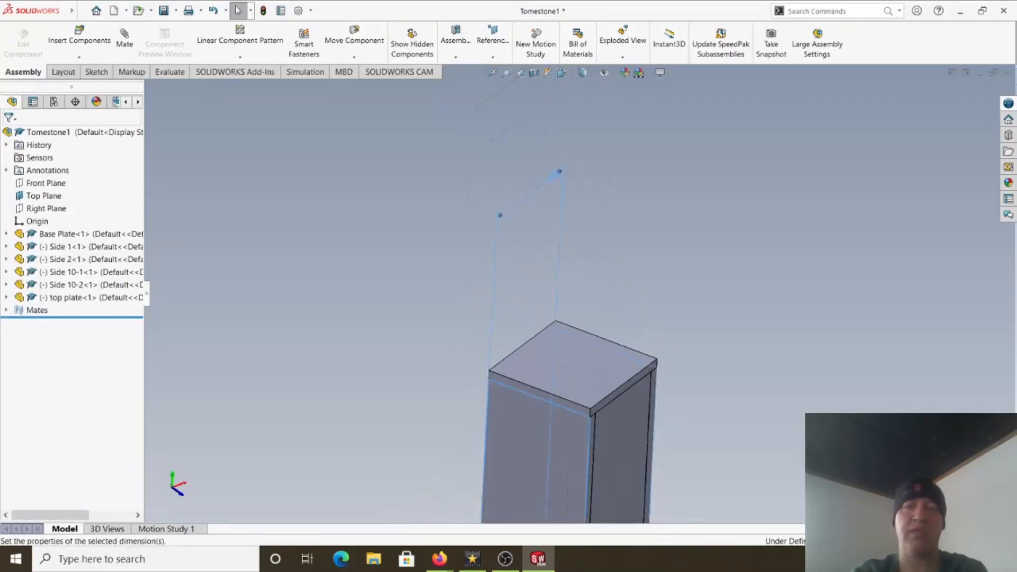
pyautogui.rightClick(556, 181)
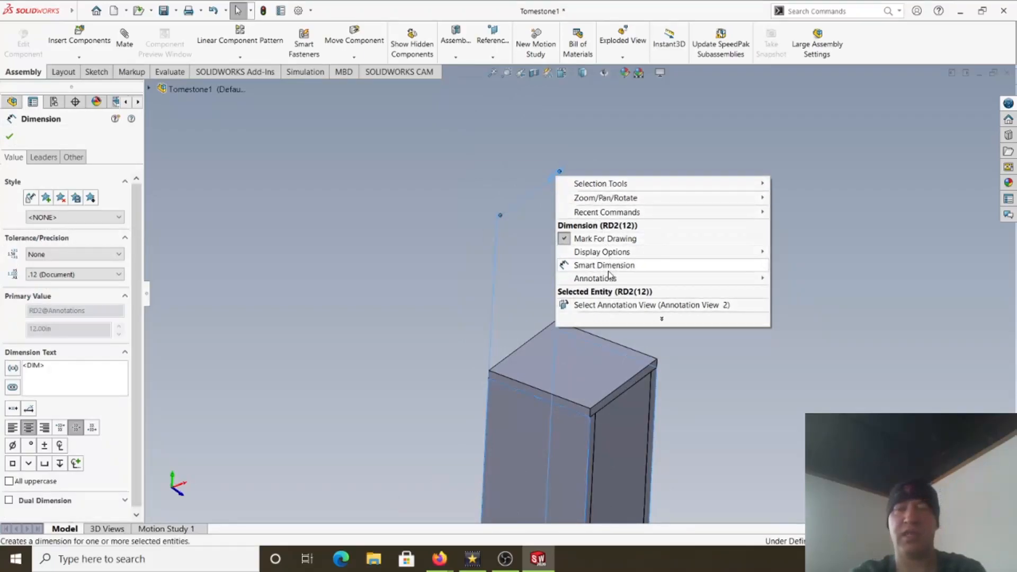
pyautogui.click(424, 281)
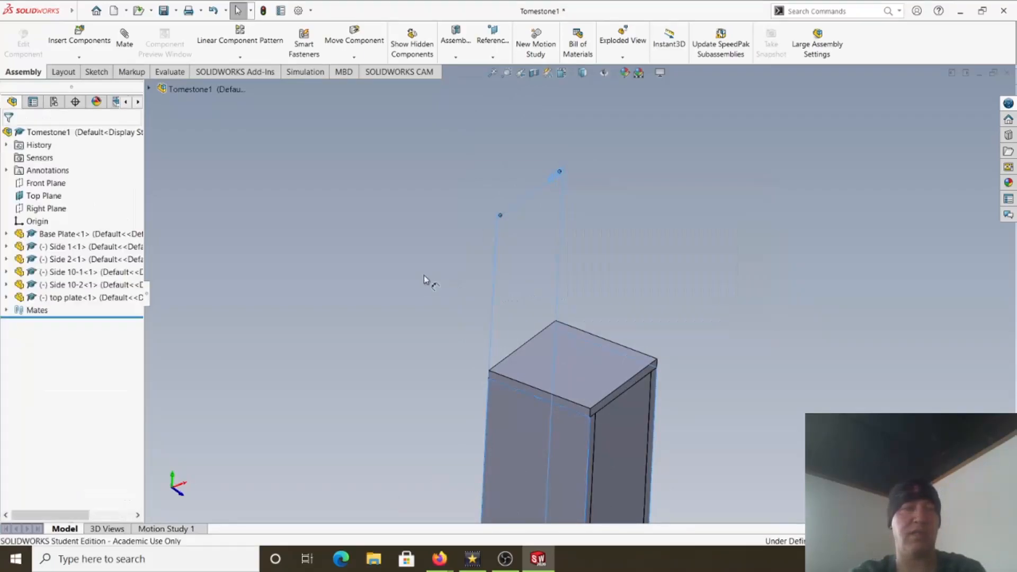
pyautogui.click(551, 177)
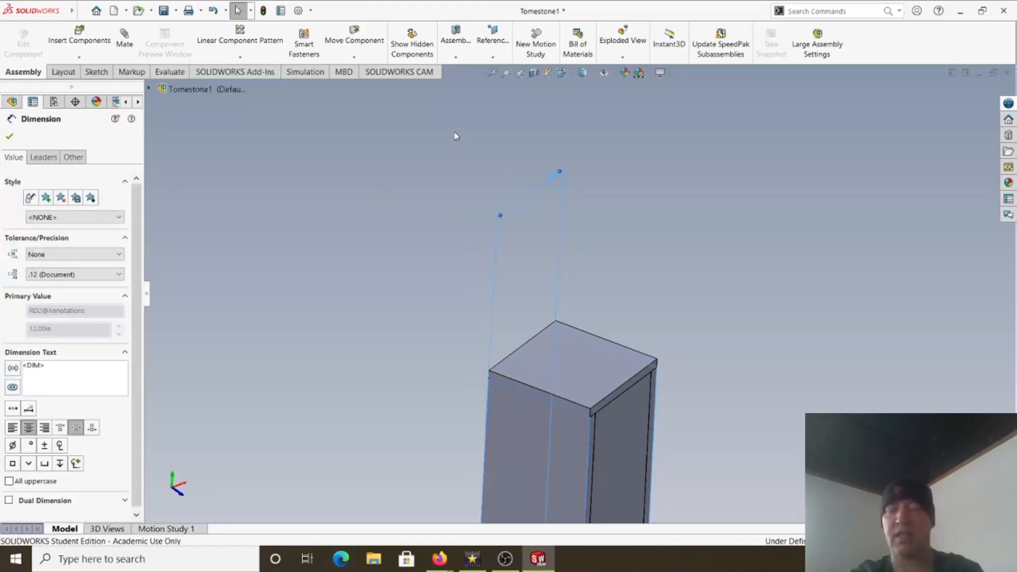
pyautogui.press('Delete')
# Slide the box by its side plate across the base plate to test its freedom of movement
pyautogui.scroll(4, 591, 382)
pyautogui.moveTo(592, 385); pyautogui.dragTo(653, 378, button='middle')
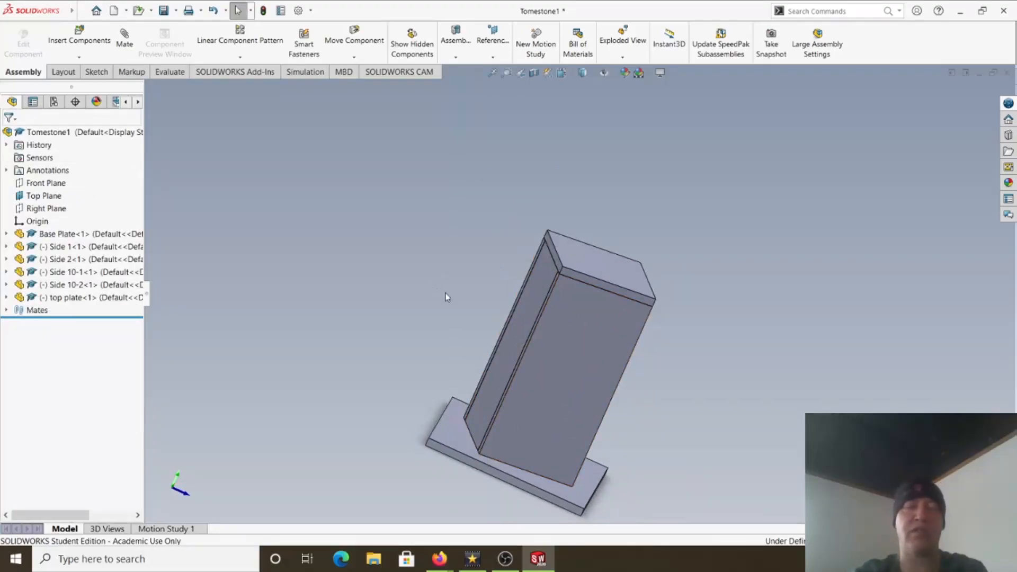
pyautogui.moveTo(478, 312); pyautogui.dragTo(554, 421, button='middle')
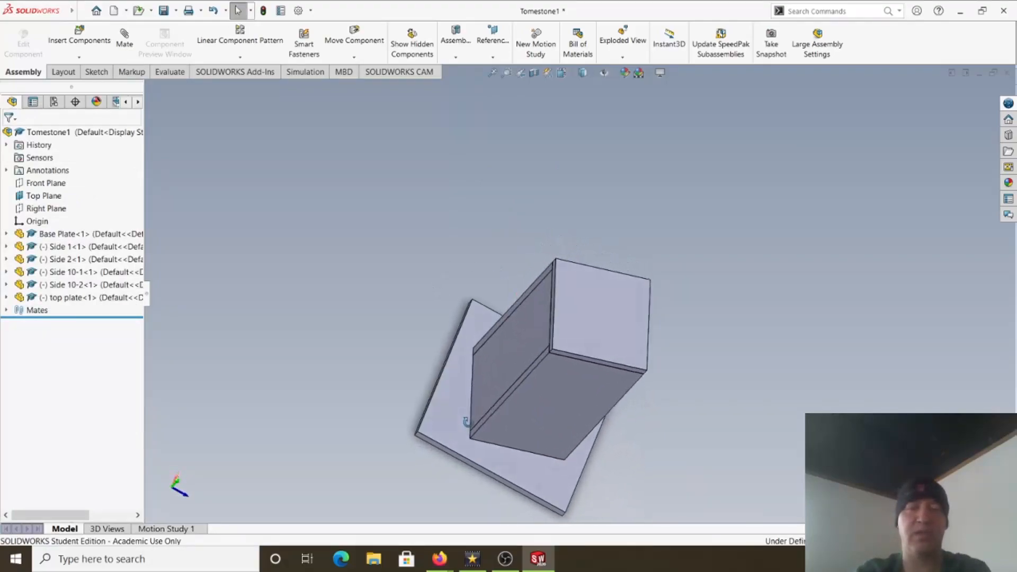
pyautogui.click(512, 420)
pyautogui.moveTo(512, 420); pyautogui.dragTo(497, 386)
pyautogui.press('Escape')
pyautogui.moveTo(497, 386); pyautogui.dragTo(457, 406, button='middle')
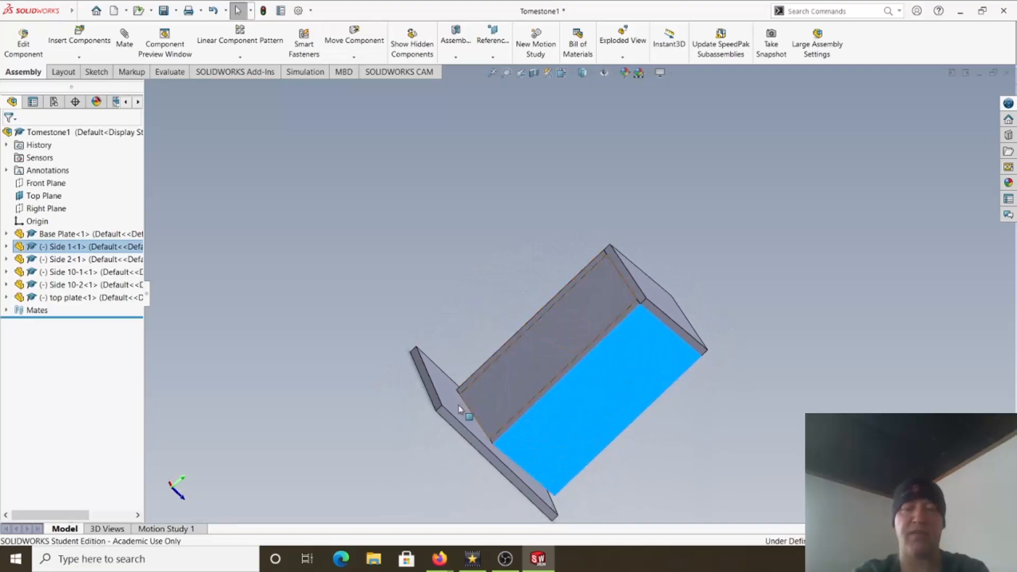
pyautogui.click(458, 405)
pyautogui.moveTo(558, 416); pyautogui.dragTo(512, 417)
pyautogui.press('Escape')
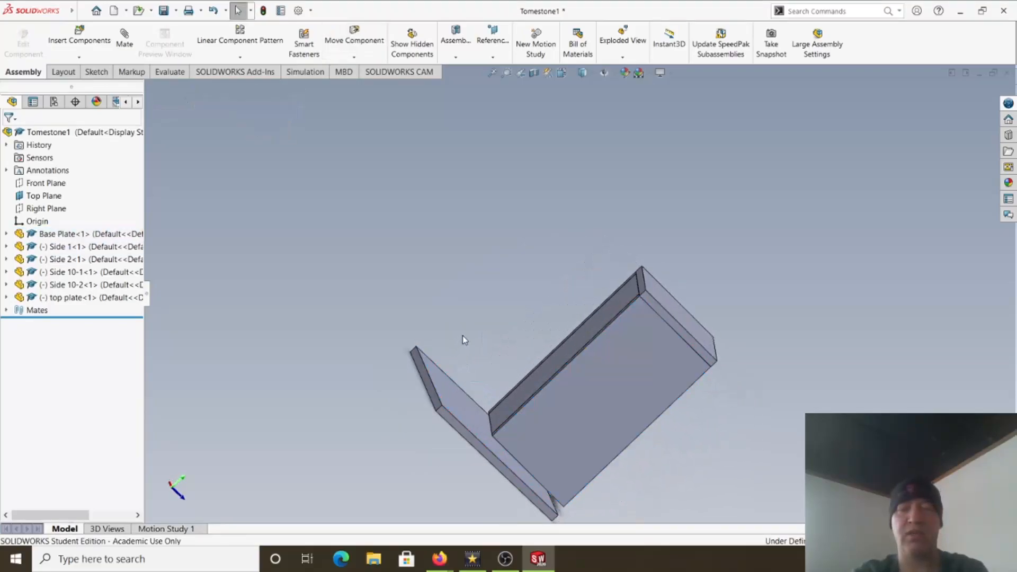
pyautogui.moveTo(503, 308); pyautogui.dragTo(469, 345, button='middle')
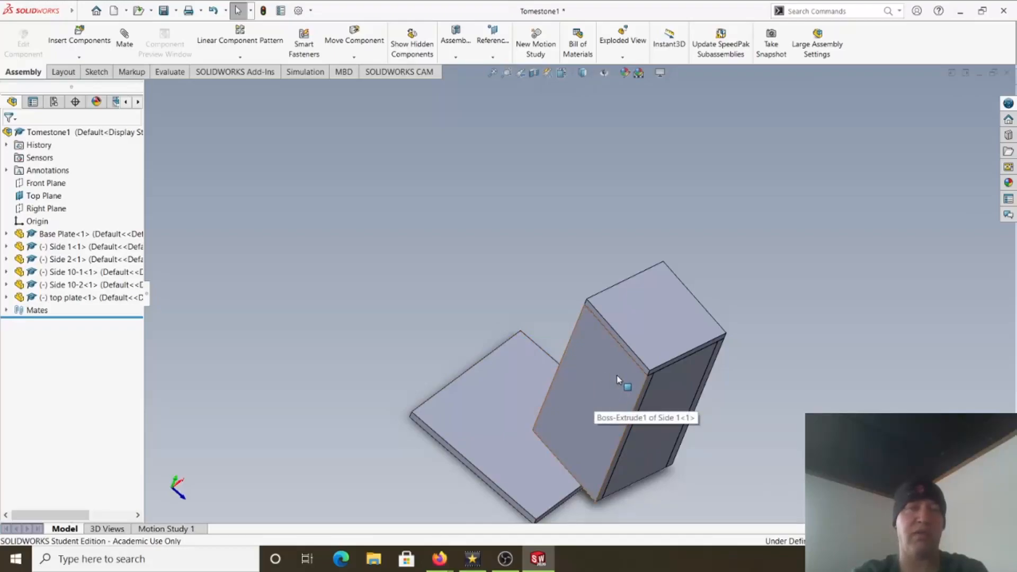
# Start a centered Width mate and select two opposite edge faces of the base plate as the width references
pyautogui.click(125, 40)
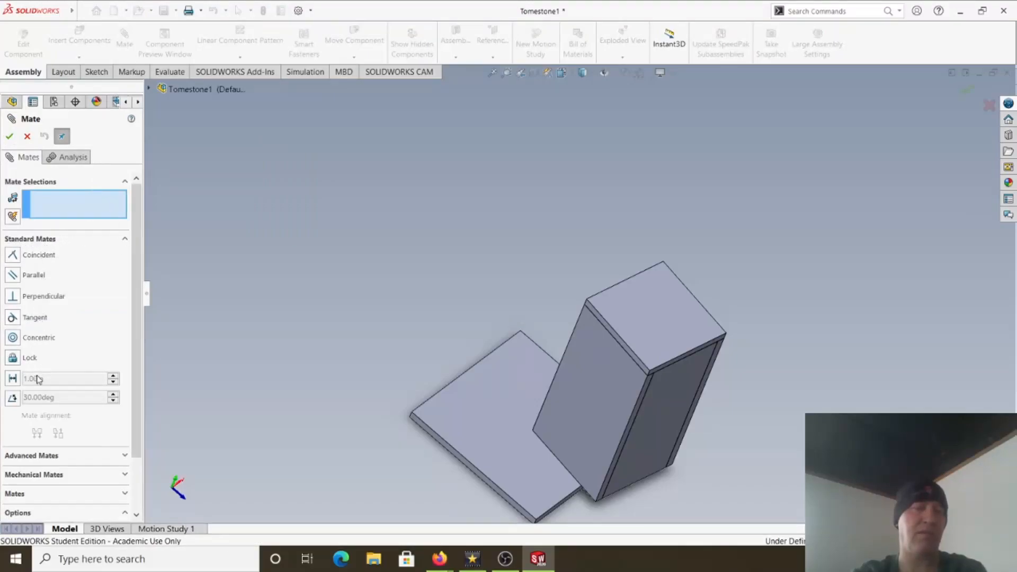
pyautogui.scroll(-3, 126, 386)
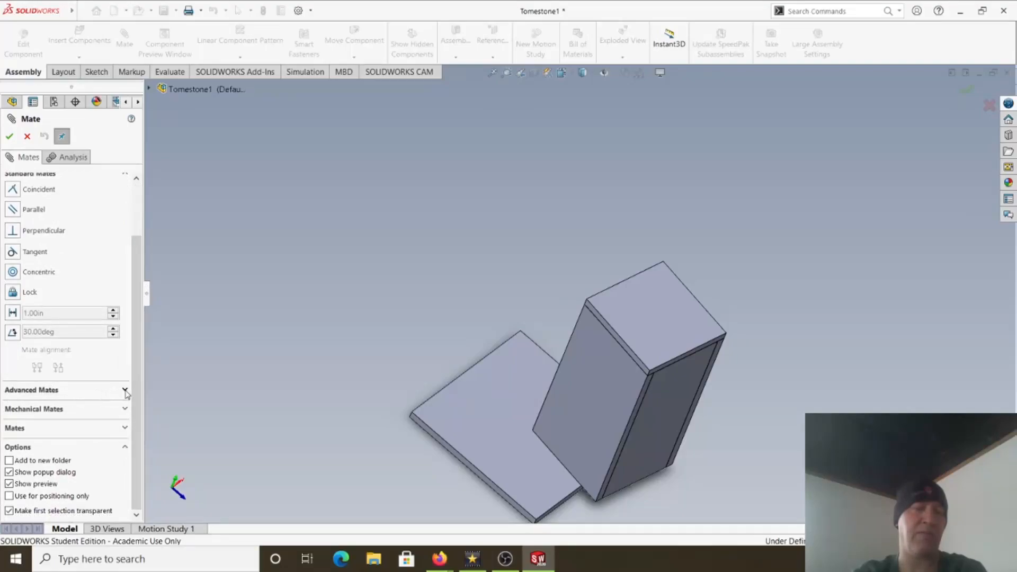
pyautogui.click(125, 390)
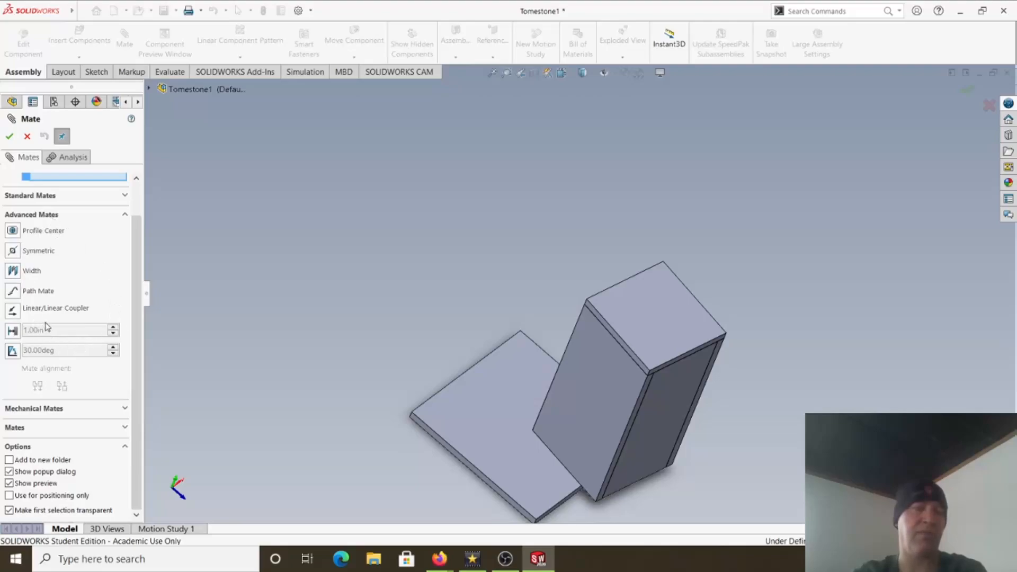
pyautogui.click(13, 271)
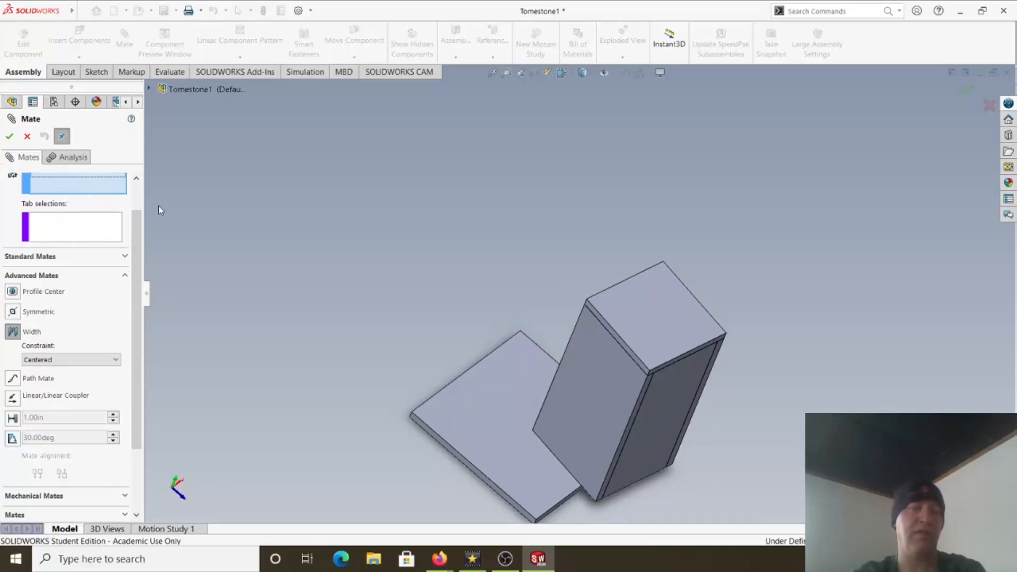
pyautogui.moveTo(303, 231); pyautogui.dragTo(332, 246, button='middle')
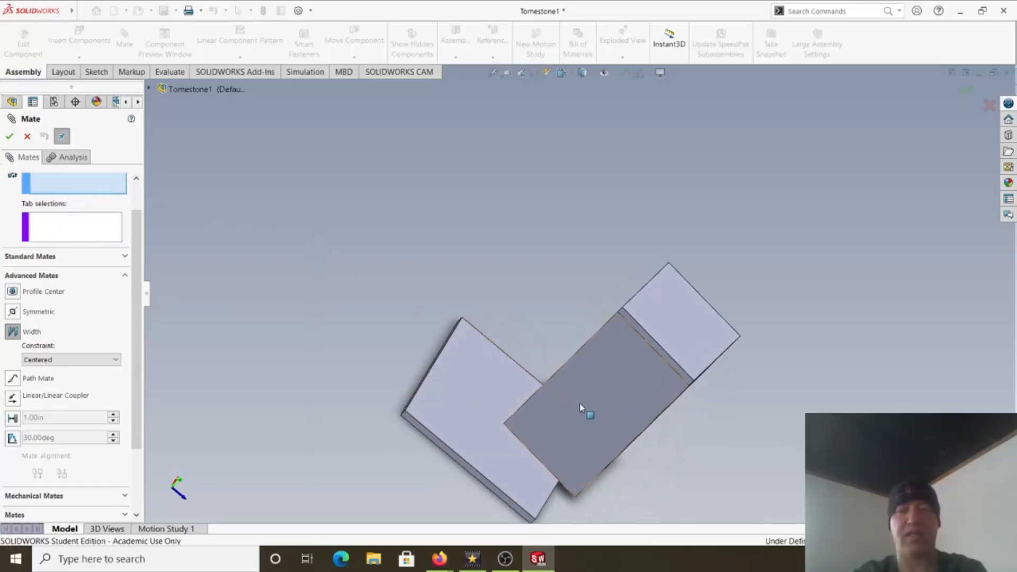
pyautogui.moveTo(640, 370); pyautogui.dragTo(647, 416, button='middle')
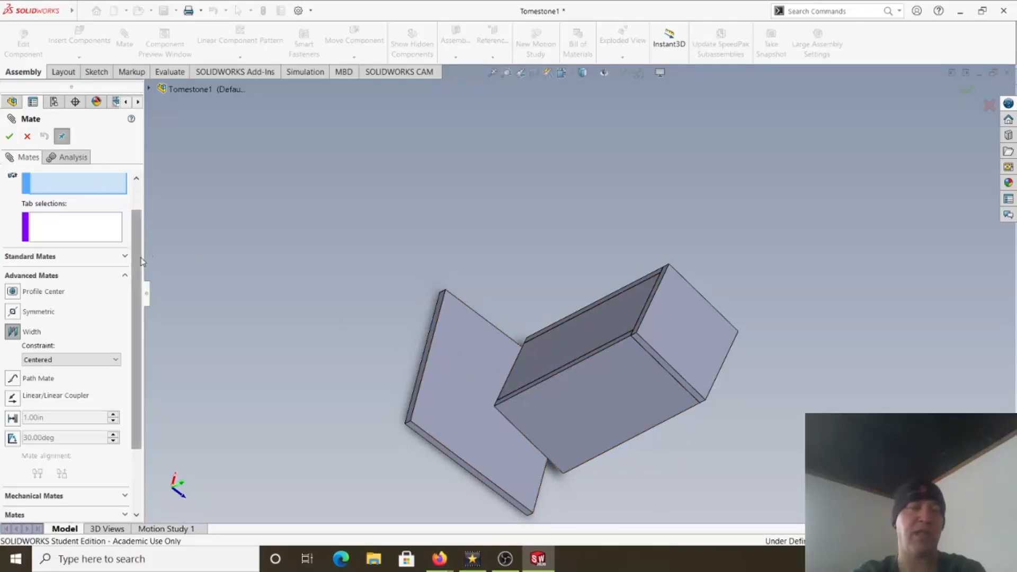
pyautogui.scroll(1, 142, 260)
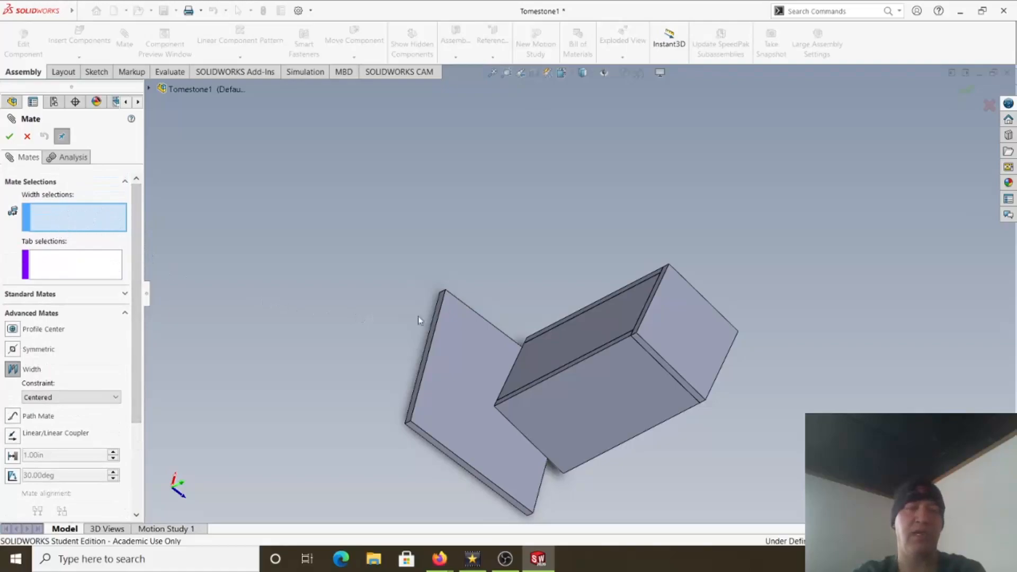
pyautogui.scroll(-4, 455, 332)
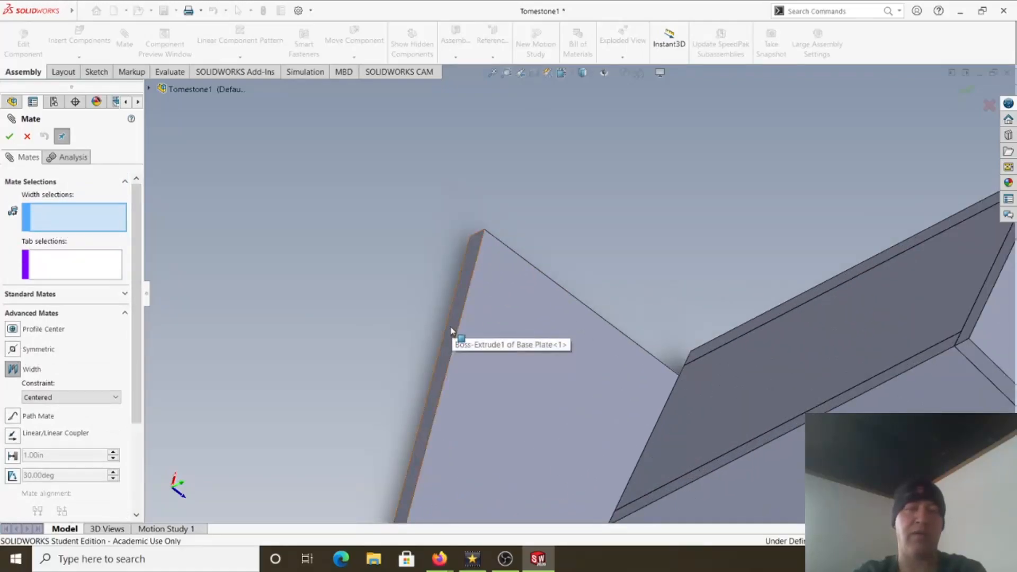
pyautogui.click(454, 331)
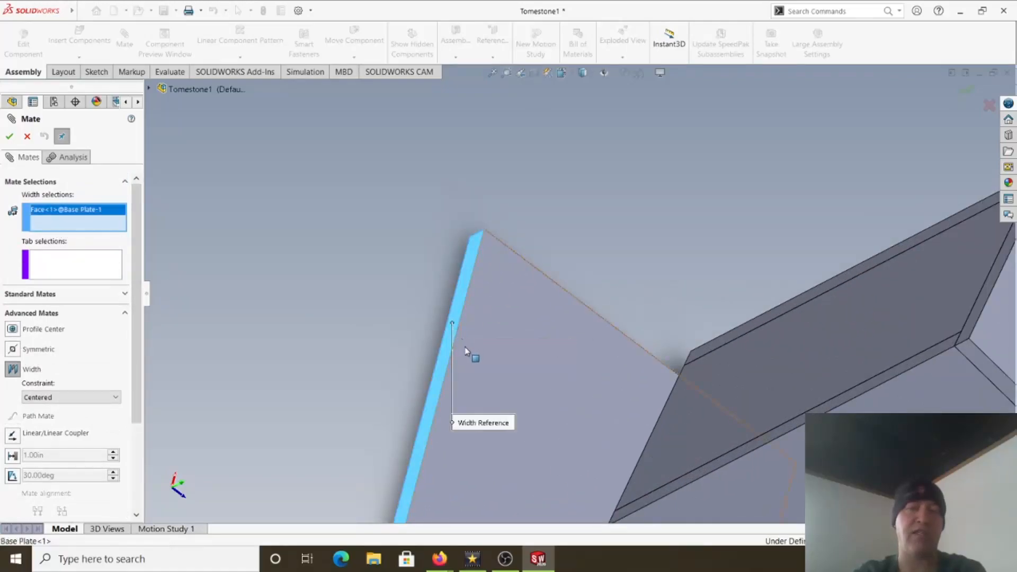
pyautogui.scroll(5, 525, 405)
pyautogui.moveTo(571, 350); pyautogui.dragTo(629, 415, button='middle')
pyautogui.scroll(-4, 704, 445)
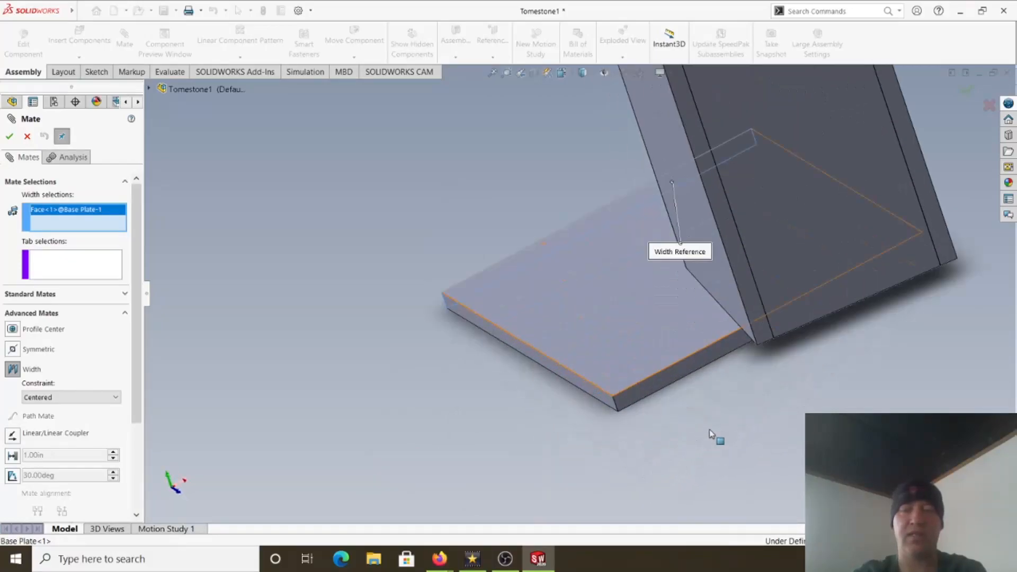
pyautogui.click(669, 378)
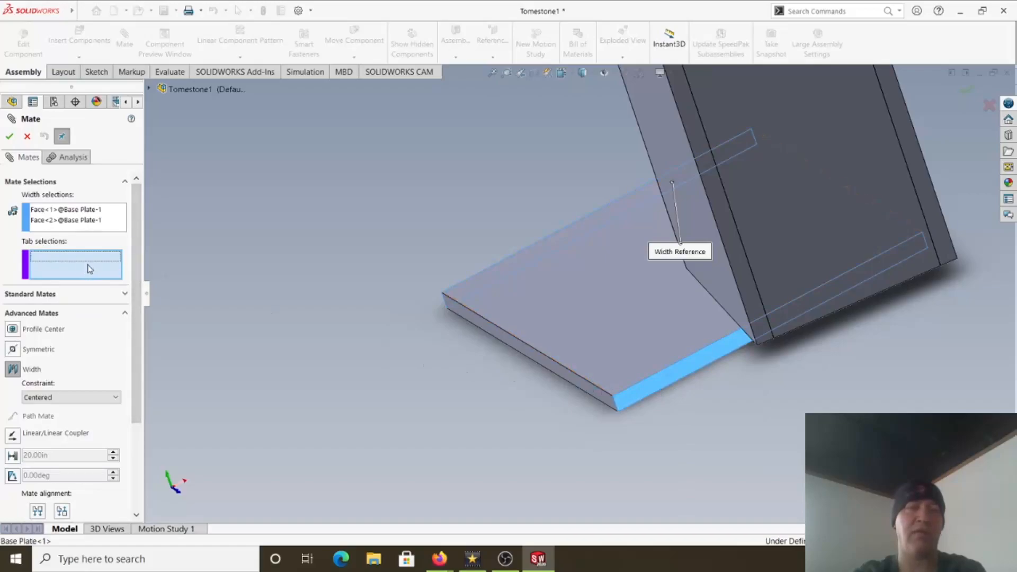
# Use the outer faces of Side 10-2 and Side 10-1 as tab references and accept the width mate
pyautogui.click(822, 255)
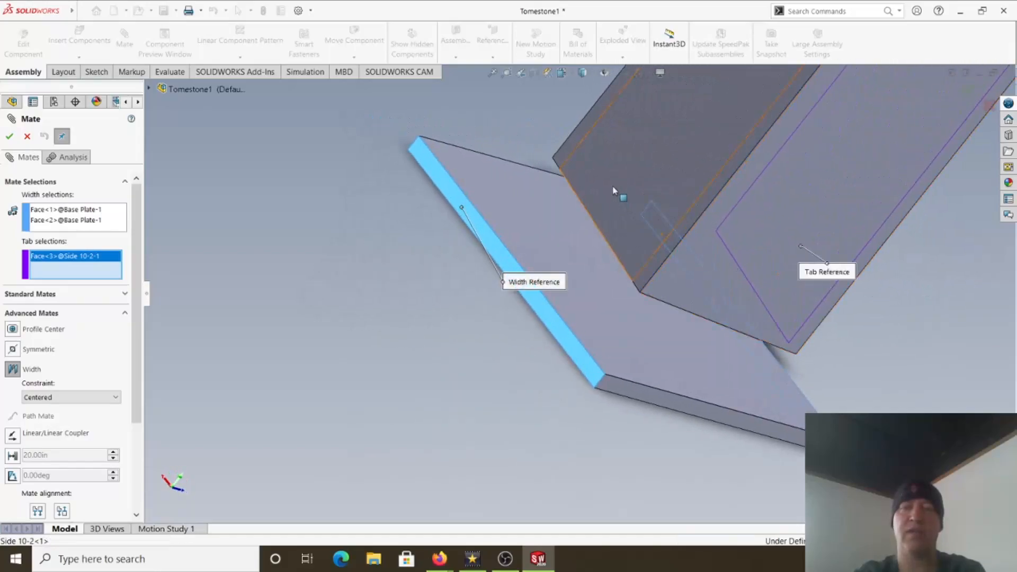
pyautogui.click(627, 181)
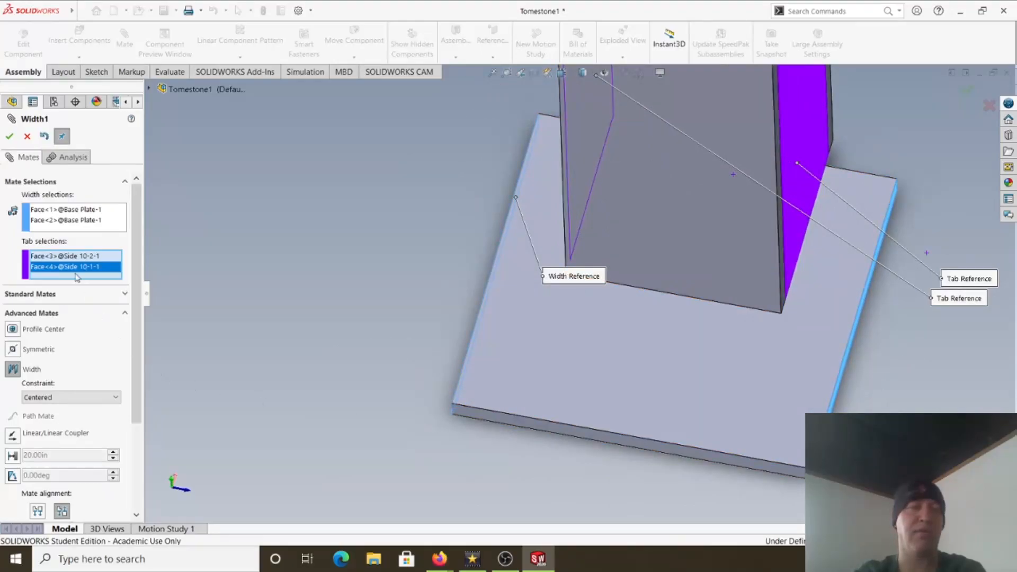
pyautogui.click(10, 136)
# Slide the box by its top plate along the base plate to test its remaining freedom of movement
pyautogui.moveTo(565, 288); pyautogui.dragTo(663, 326, button='middle')
pyautogui.scroll(4, 663, 326)
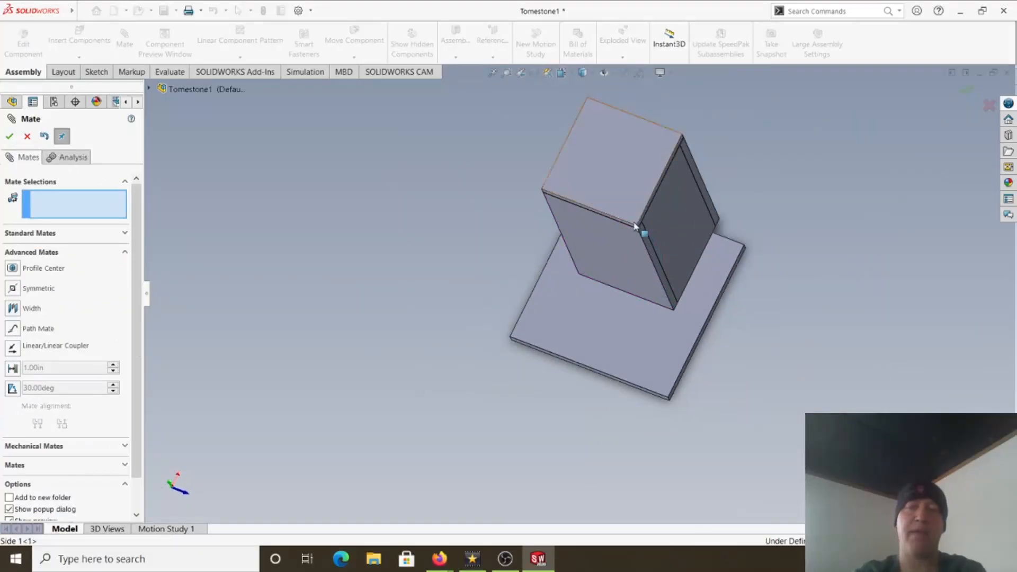
pyautogui.moveTo(630, 185); pyautogui.dragTo(650, 292)
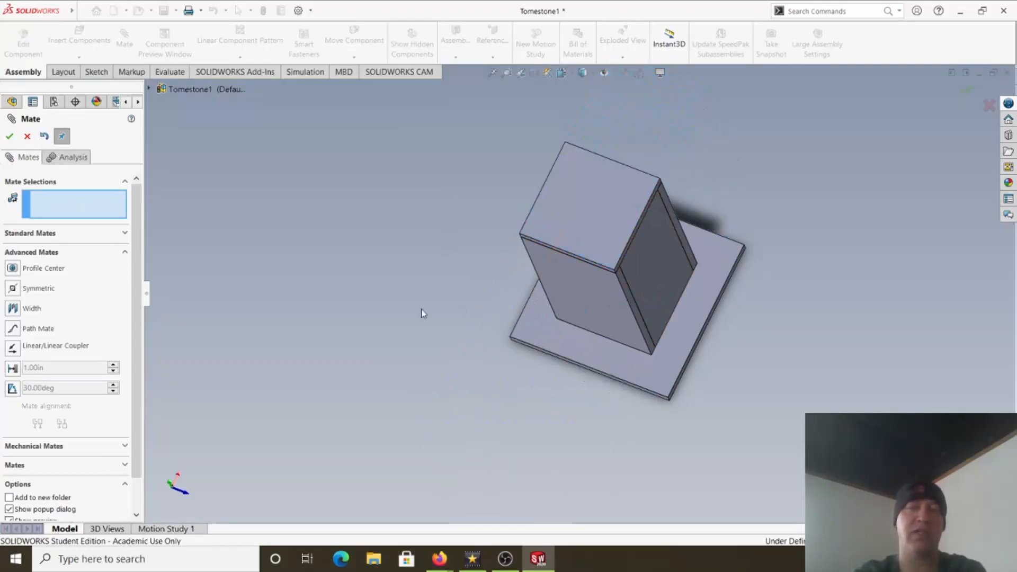
# Start a second centered Width mate using the other pair of opposite base plate edge faces as width references
pyautogui.click(31, 309)
pyautogui.moveTo(487, 431); pyautogui.dragTo(493, 313, button='middle')
pyautogui.scroll(-4, 579, 413)
pyautogui.scroll(-2, 617, 300)
pyautogui.click(619, 292)
pyautogui.scroll(3, 595, 289)
pyautogui.moveTo(595, 289); pyautogui.dragTo(777, 237, button='middle')
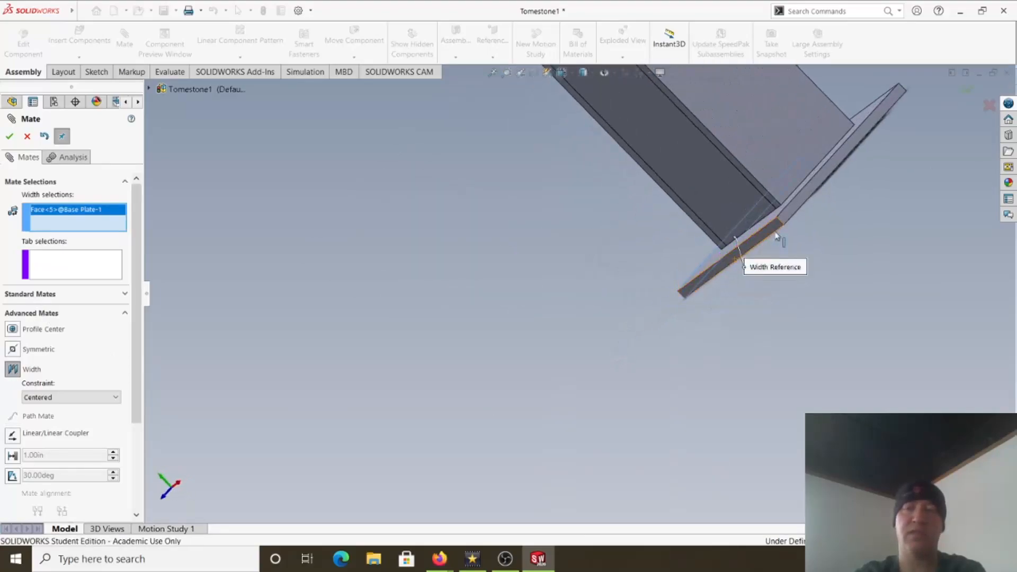
pyautogui.click(849, 155)
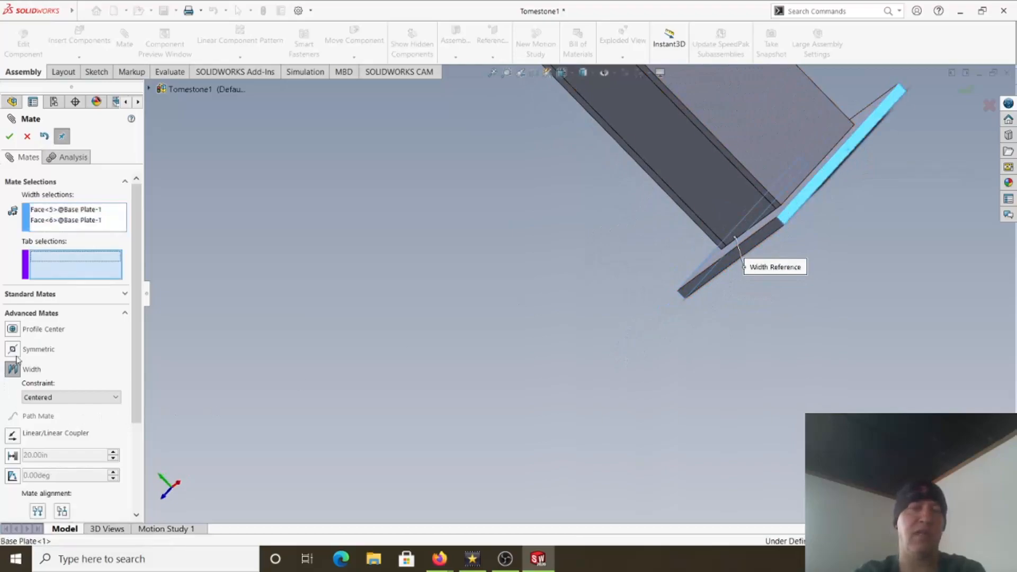
# Use the outer faces of Side 2 and Side 1 as tab references and accept the second width mate
pyautogui.scroll(4, 677, 340)
pyautogui.scroll(-3, 690, 316)
pyautogui.scroll(3, 629, 225)
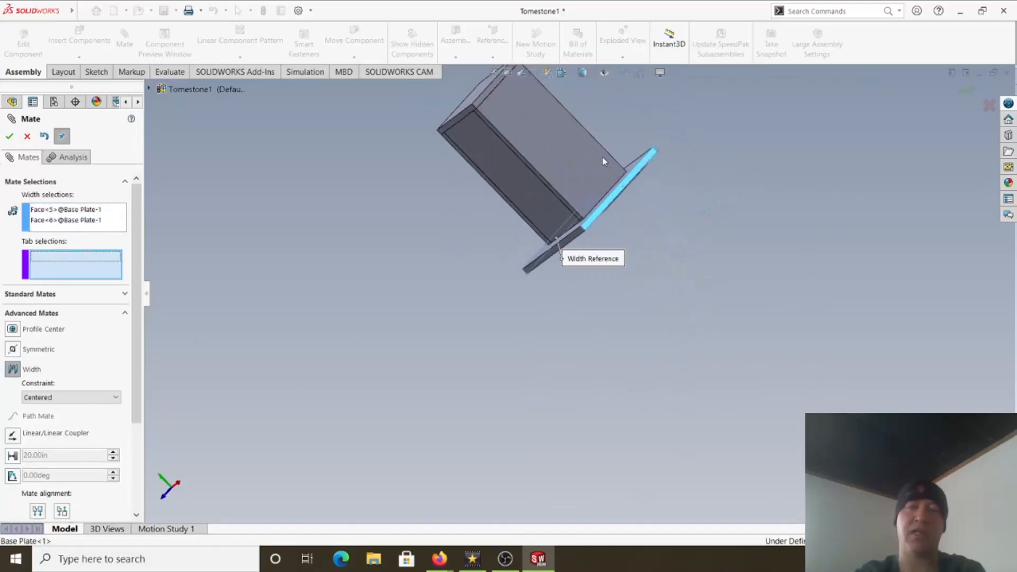
pyautogui.scroll(-5, 576, 202)
pyautogui.click(577, 201)
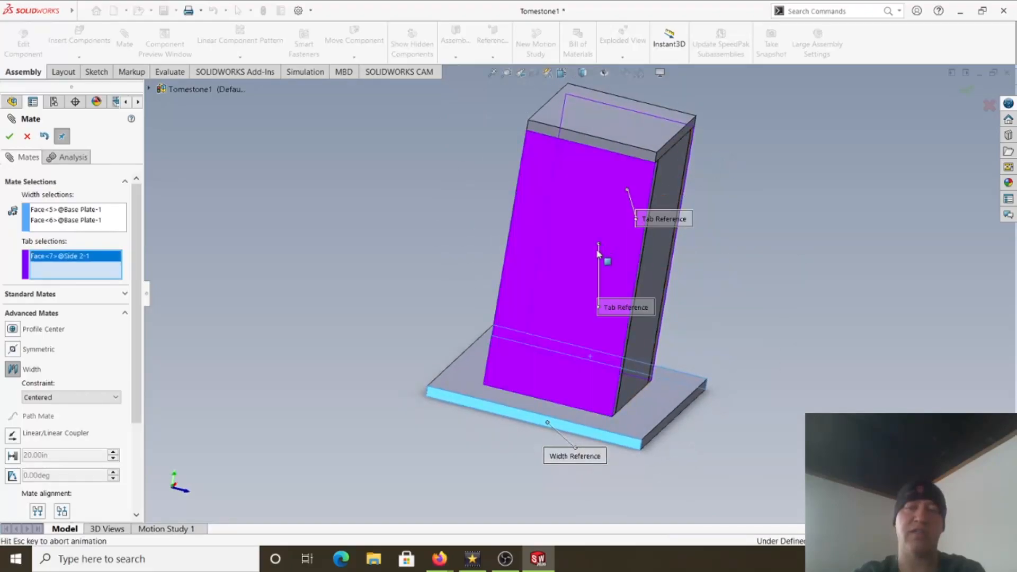
pyautogui.click(600, 249)
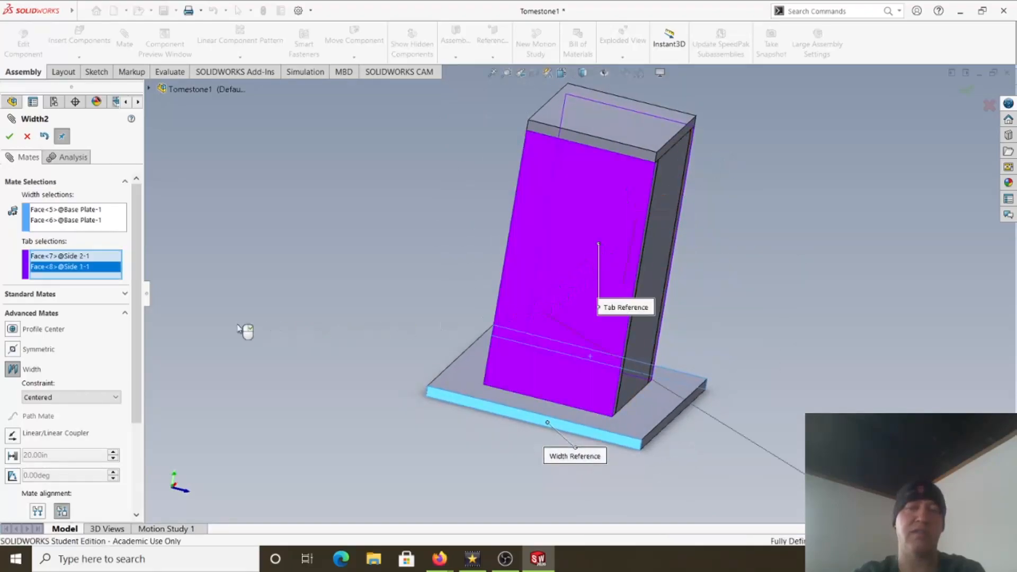
pyautogui.click(10, 136)
# Leave the Mate command and save the Tomestone1 assembly
pyautogui.moveTo(385, 269); pyautogui.dragTo(338, 327, button='middle')
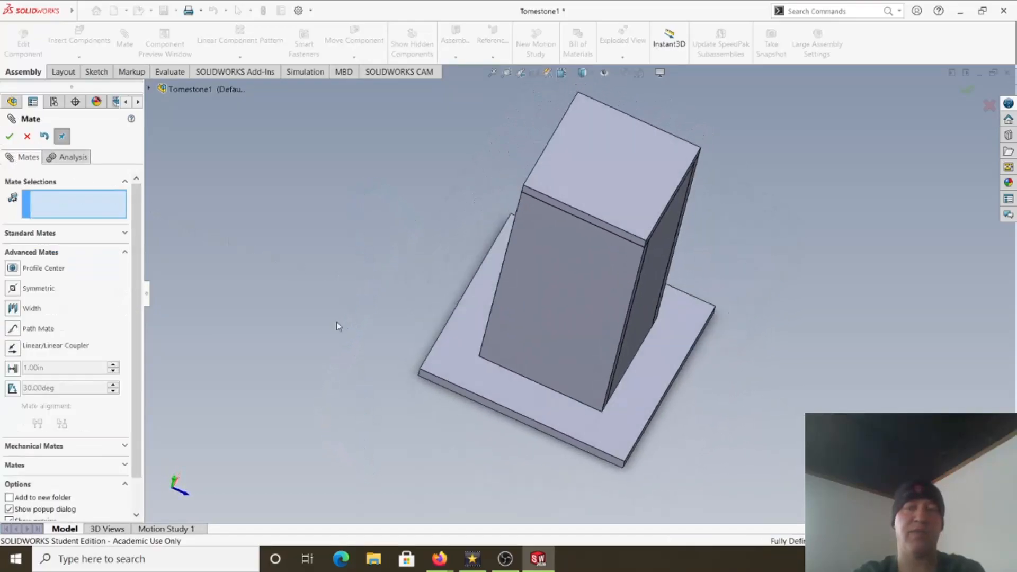
pyautogui.click(27, 137)
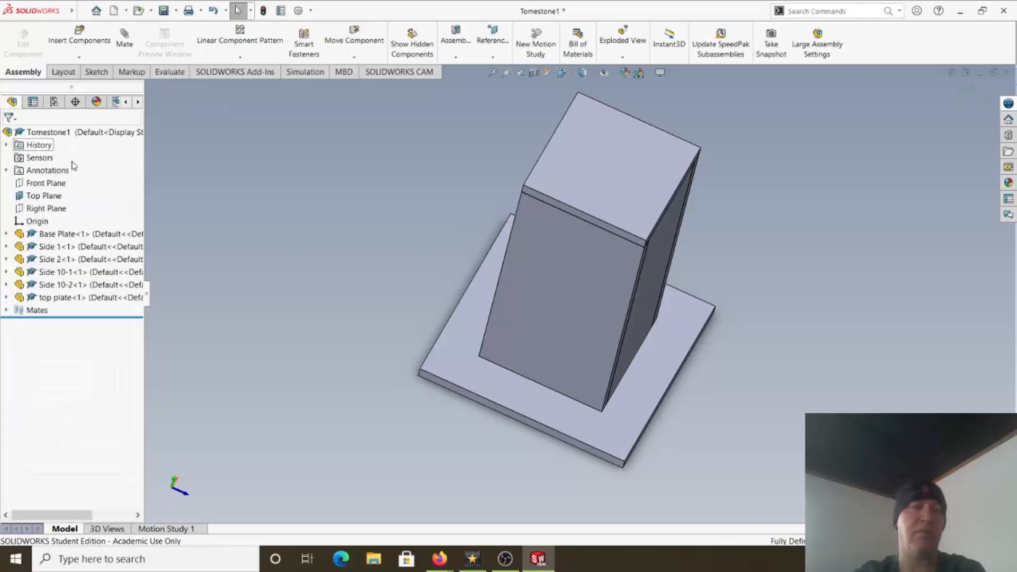
pyautogui.click(162, 12)
pyautogui.moveTo(407, 329); pyautogui.dragTo(625, 333, button='middle')
pyautogui.scroll(-5, 625, 334)
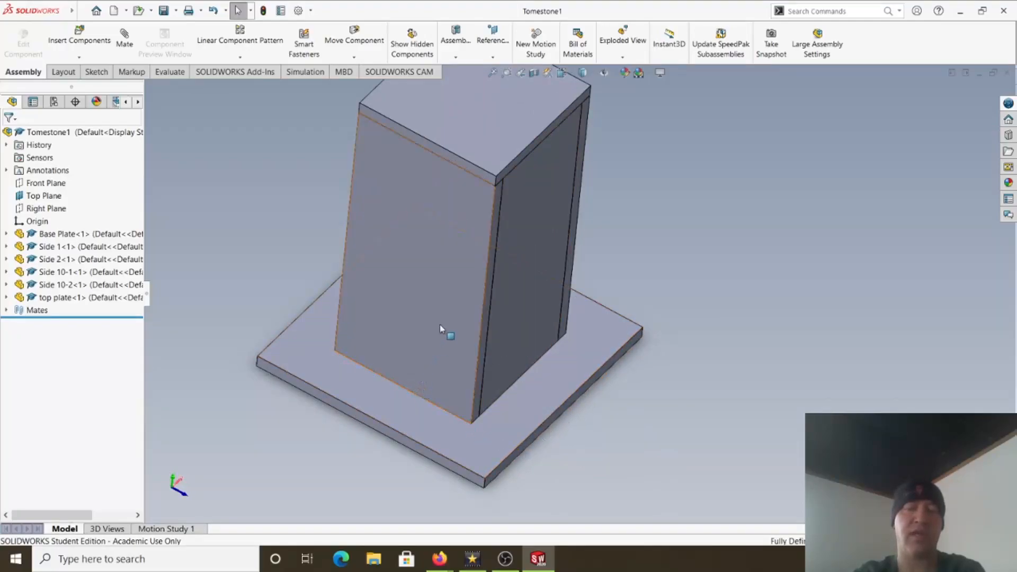
# Open the Base Plate part from the assembly and edit Sketch1 of its extrusion
pyautogui.rightClick(405, 418)
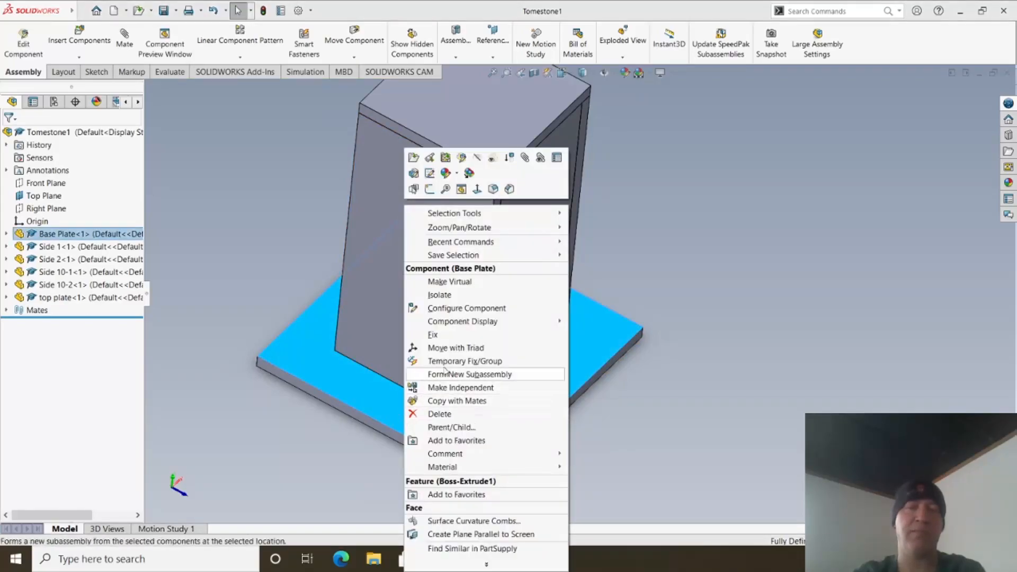
pyautogui.click(413, 158)
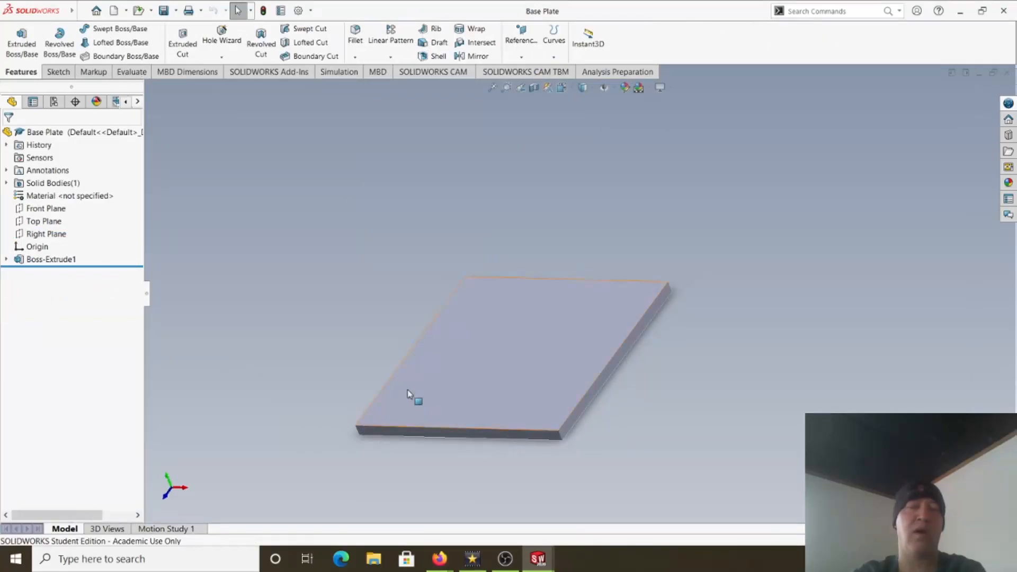
pyautogui.click(7, 260)
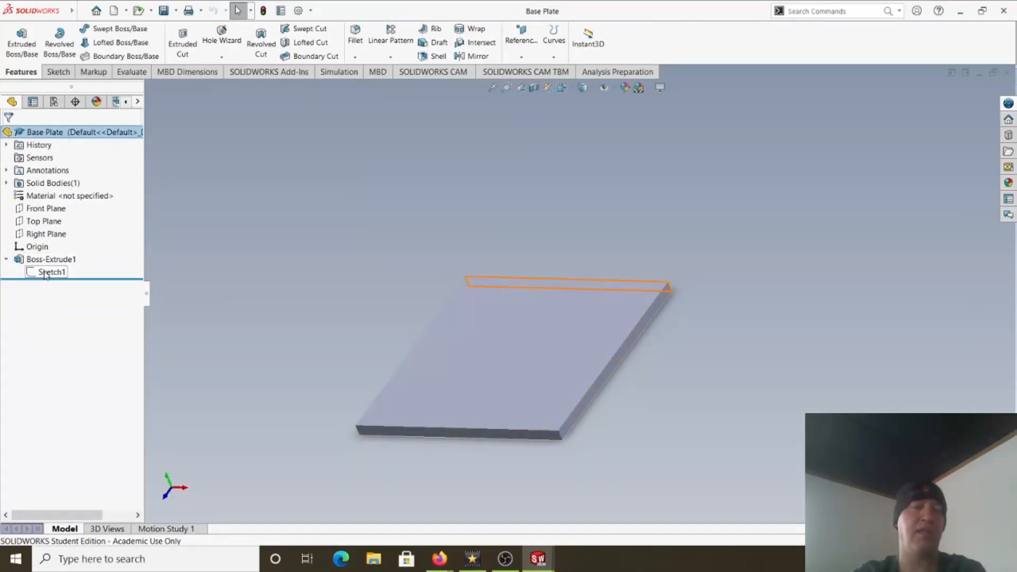
pyautogui.rightClick(46, 273)
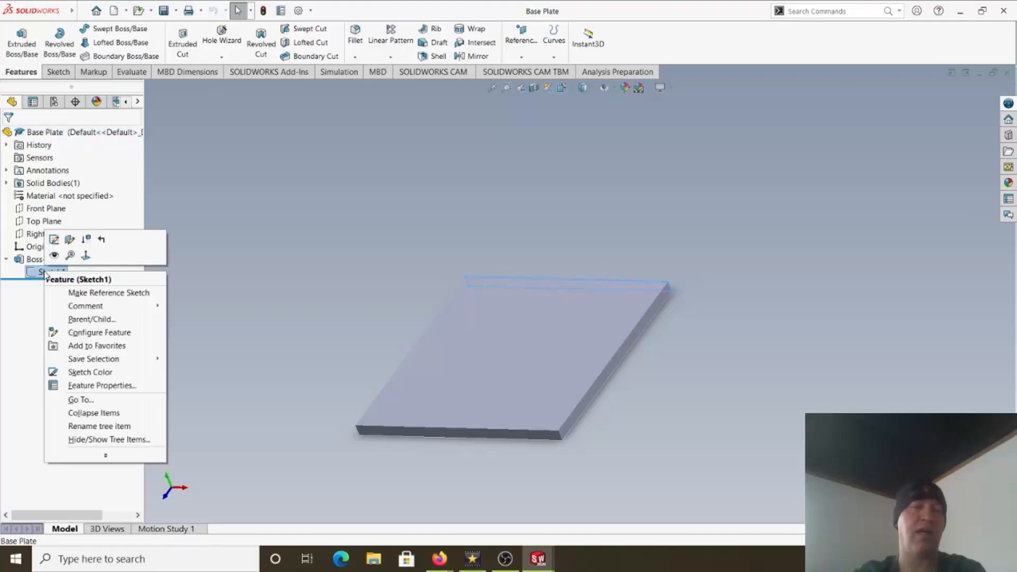
pyautogui.click(53, 240)
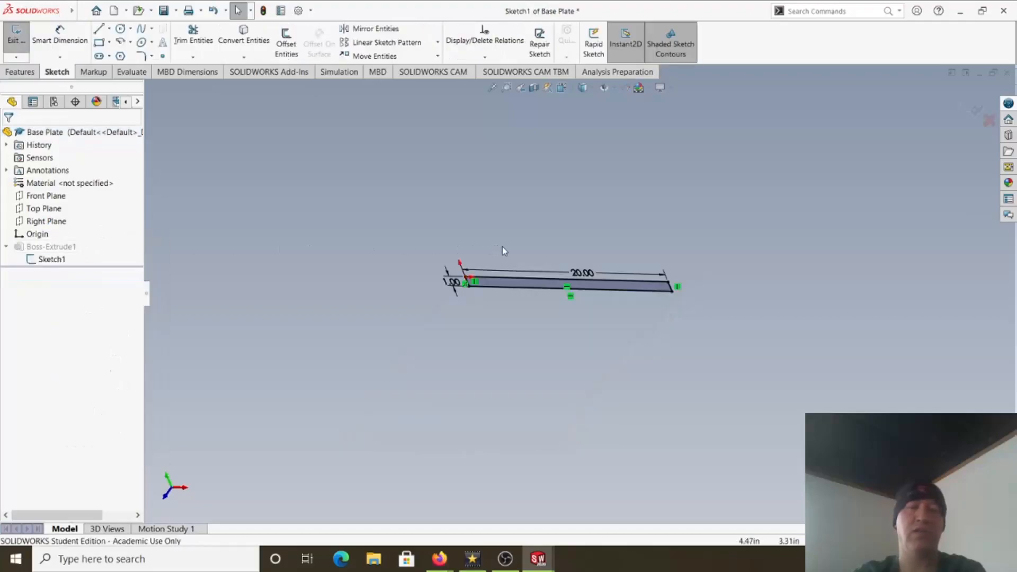
# Set the long dimension of the base plate sketch to 25 in and rebuild the part
pyautogui.doubleClick(588, 274)
pyautogui.write('25.')
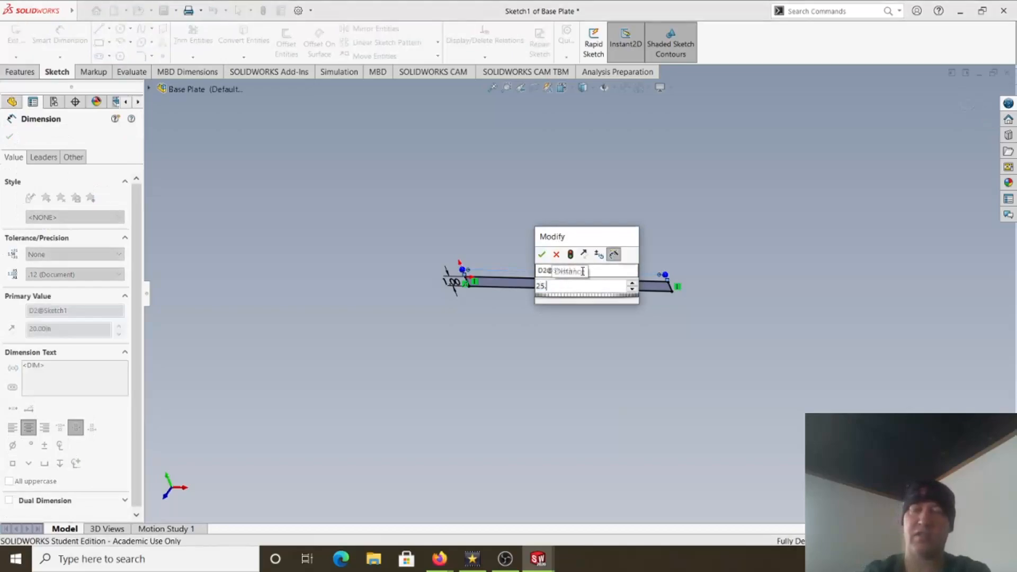
pyautogui.press('Return')
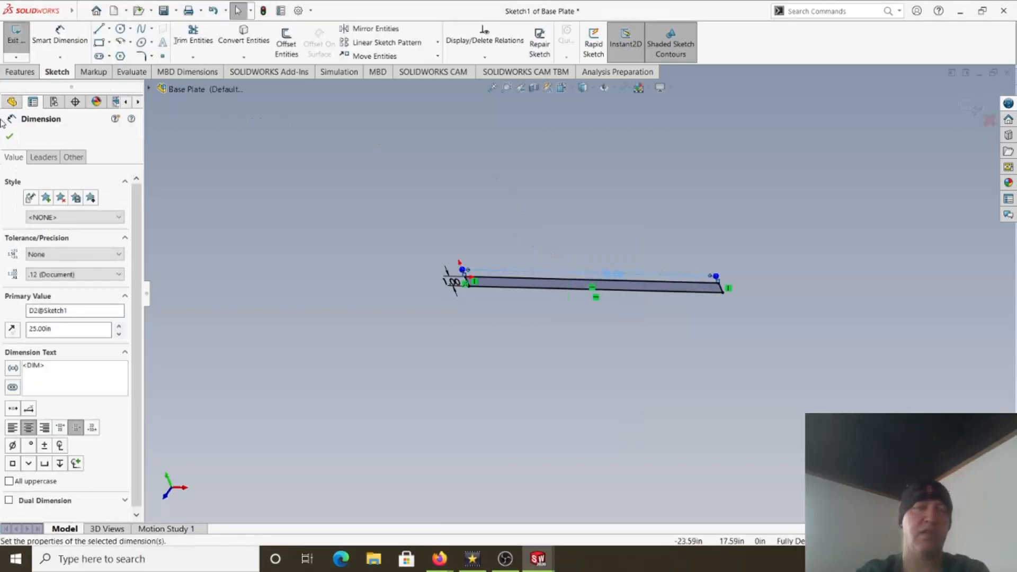
pyautogui.click(9, 138)
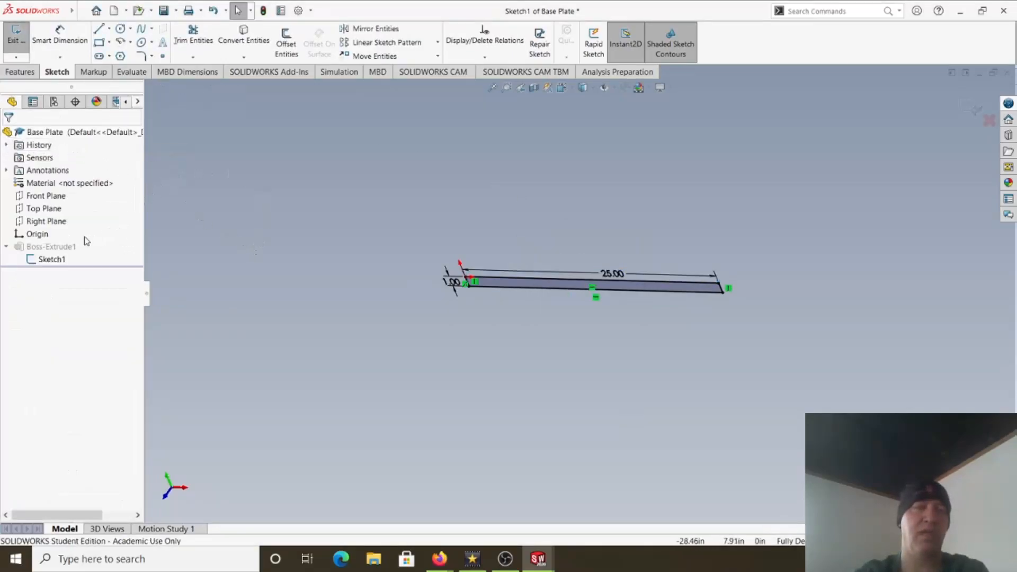
pyautogui.click(264, 11)
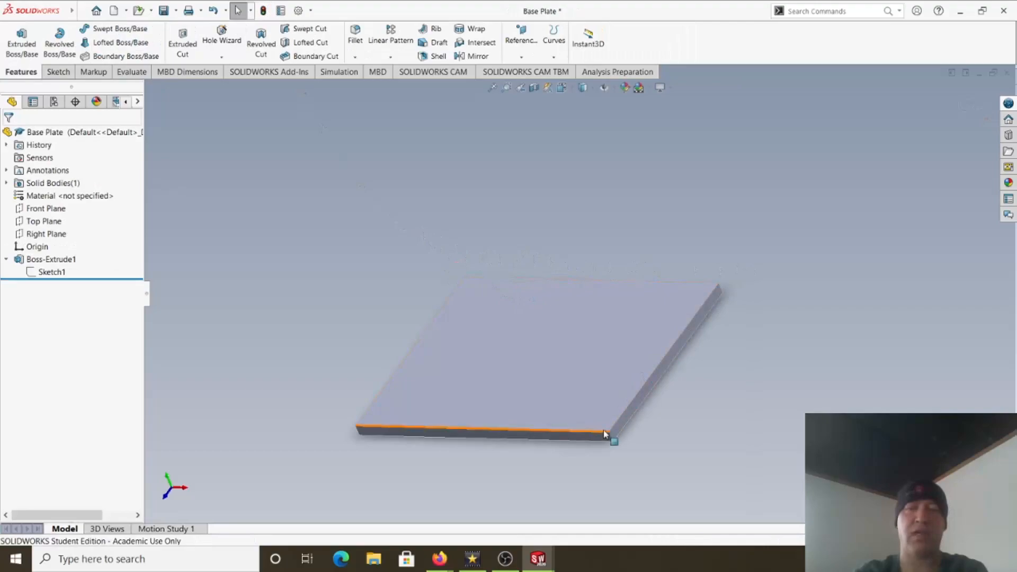
# Set the extrusion depth of the base plate's Boss-Extrude1 to 25 in
pyautogui.rightClick(63, 261)
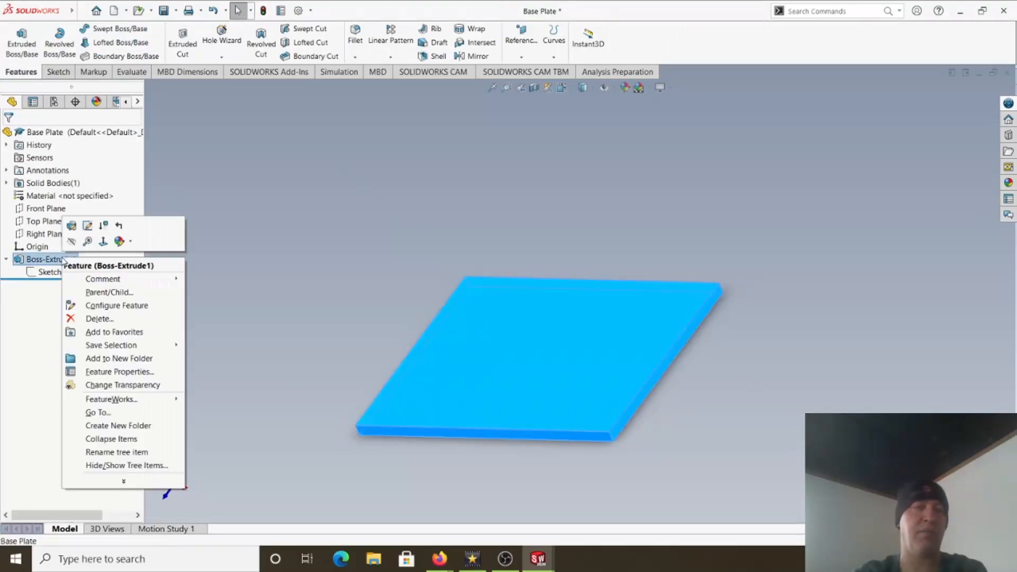
pyautogui.click(71, 228)
pyautogui.write('25')
pyautogui.press('Return')
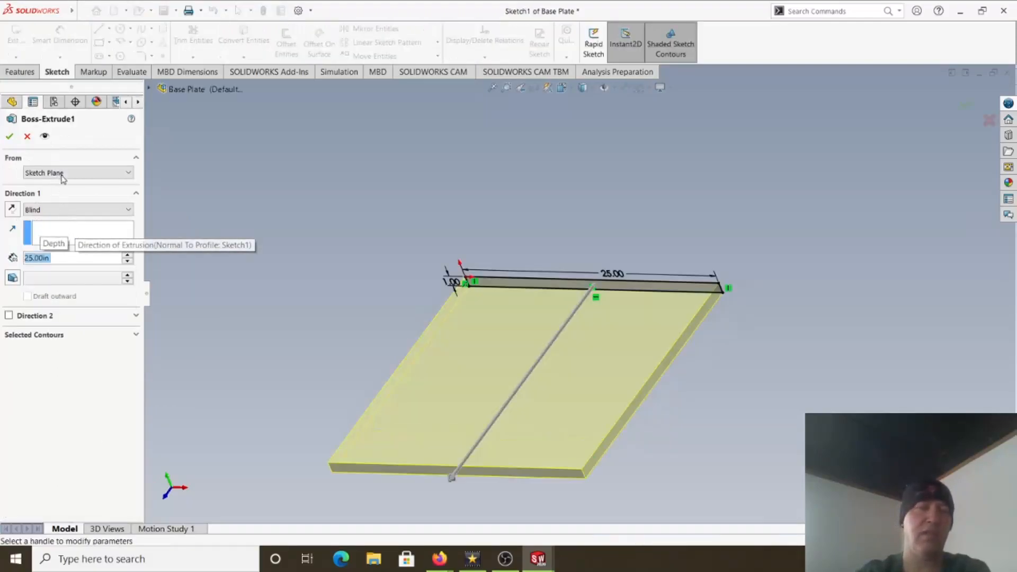
pyautogui.press('Return')
pyautogui.moveTo(562, 412); pyautogui.dragTo(445, 286, button='middle')
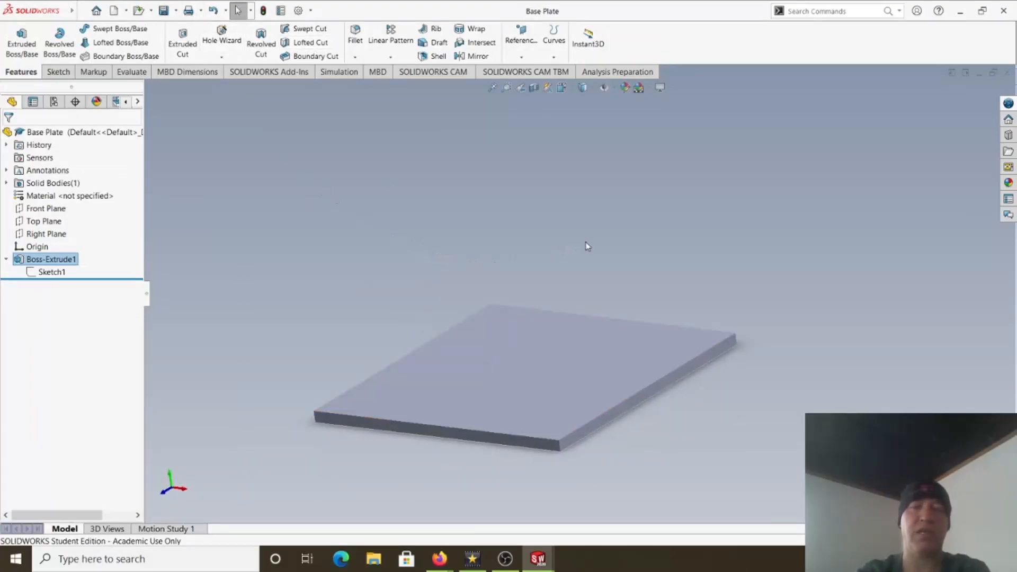
# Check the resized base plate in isometric view, close its part window, and rebuild the assembly with the change
pyautogui.hotkey('ctrl', '7')
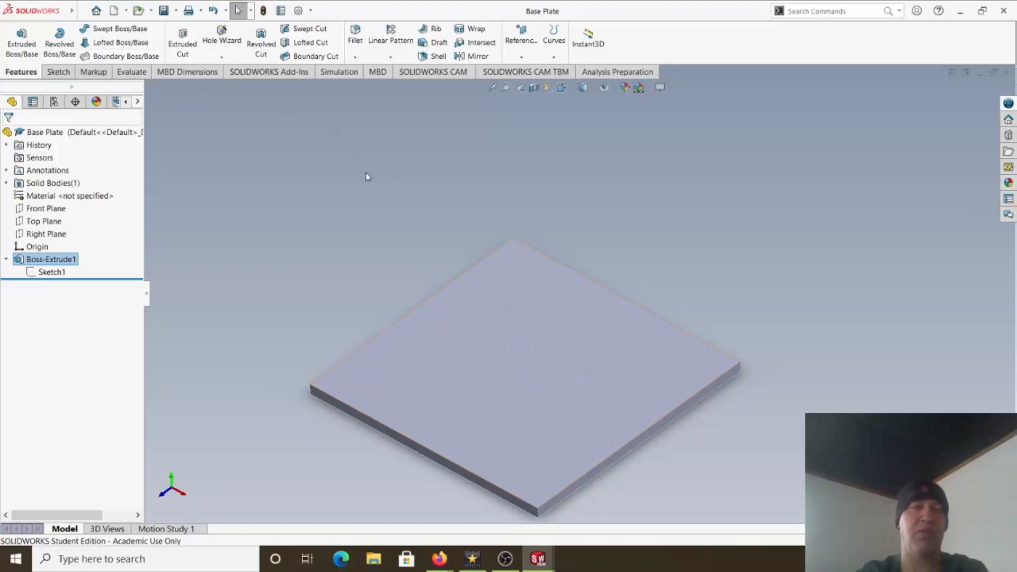
pyautogui.moveTo(412, 208); pyautogui.dragTo(464, 216, button='middle')
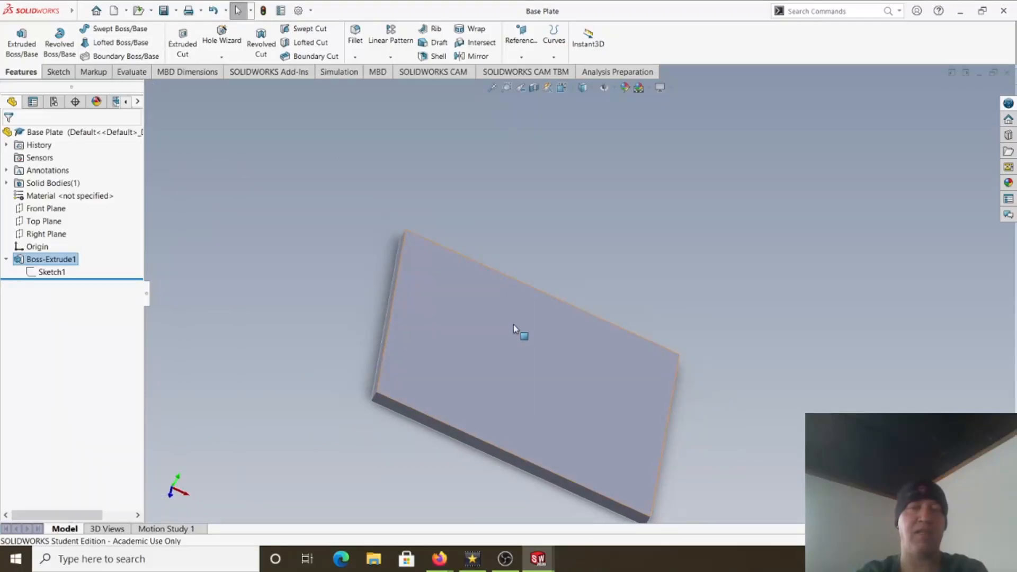
pyautogui.hotkey('ctrl', '7')
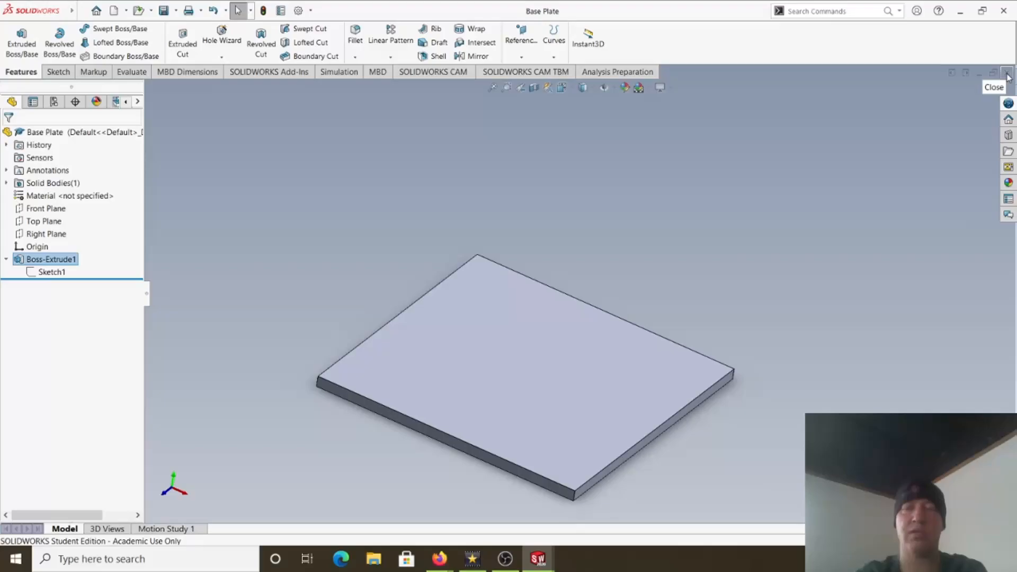
pyautogui.click(1007, 75)
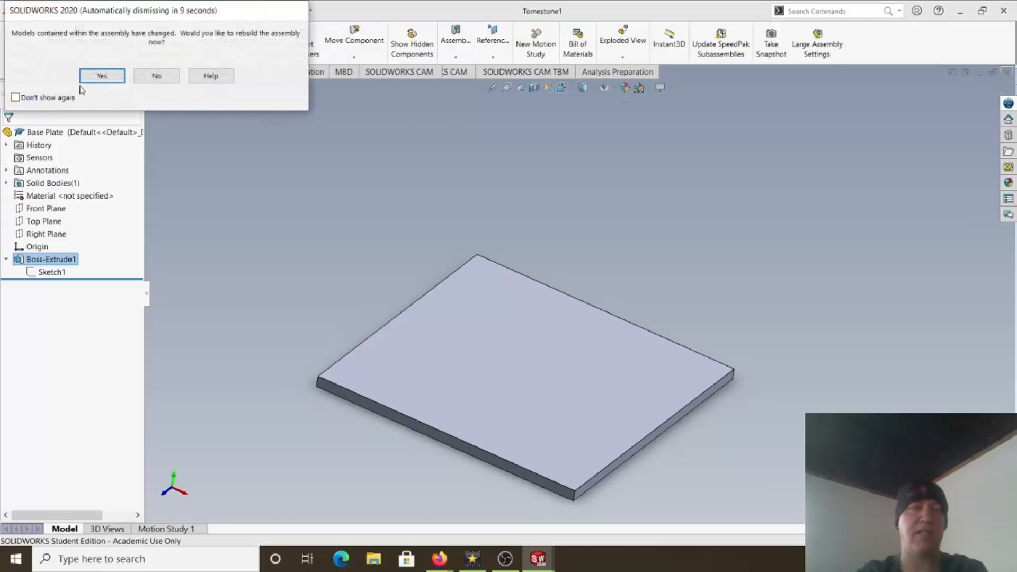
pyautogui.click(102, 77)
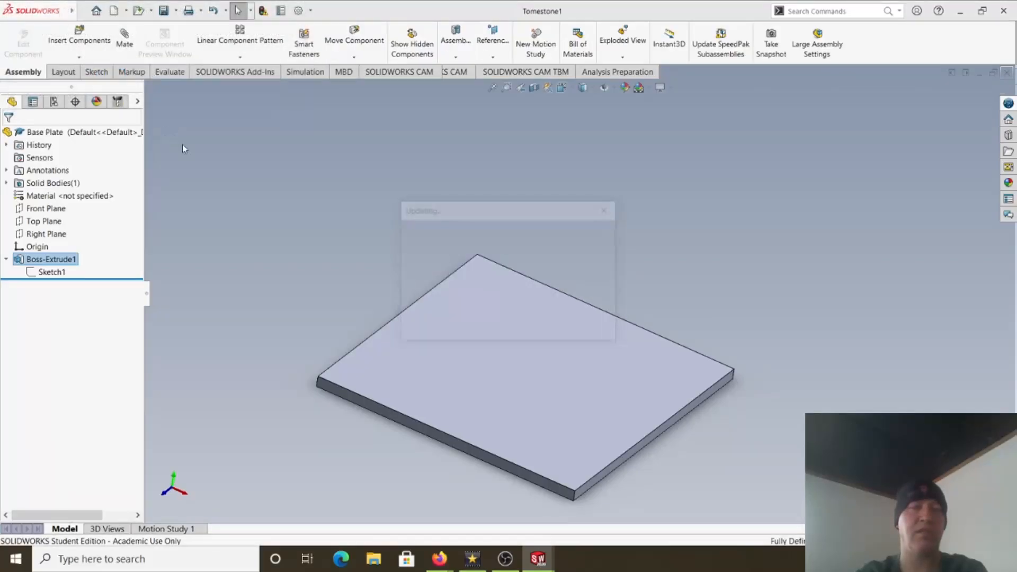
# Examine the rebuilt assembly from several angles, checking the base plate's size around the box and its Side 1 and Side 2 plates
pyautogui.moveTo(478, 357); pyautogui.dragTo(481, 379, button='middle')
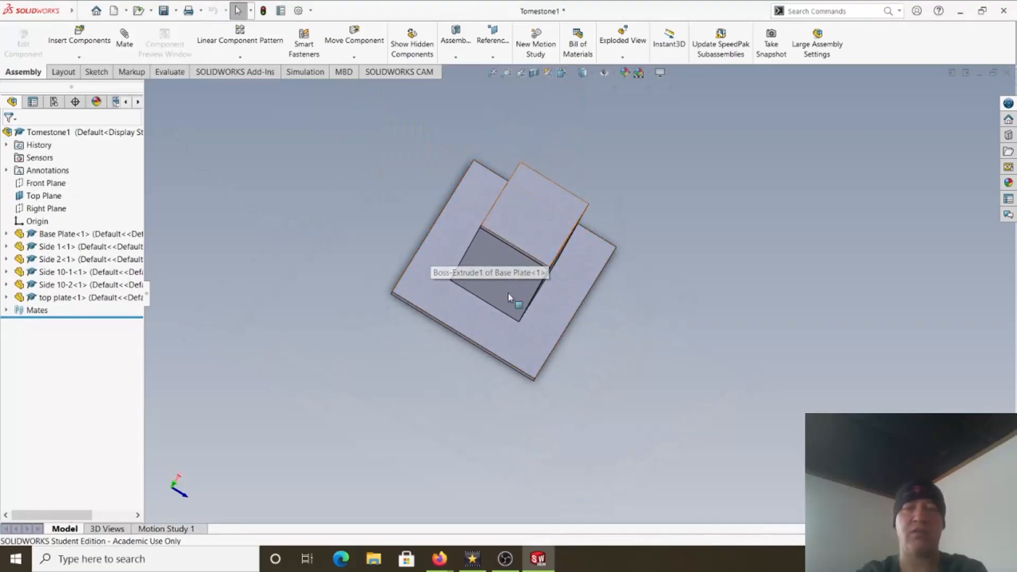
pyautogui.moveTo(511, 325); pyautogui.dragTo(483, 243, button='middle')
pyautogui.scroll(-3, 576, 327)
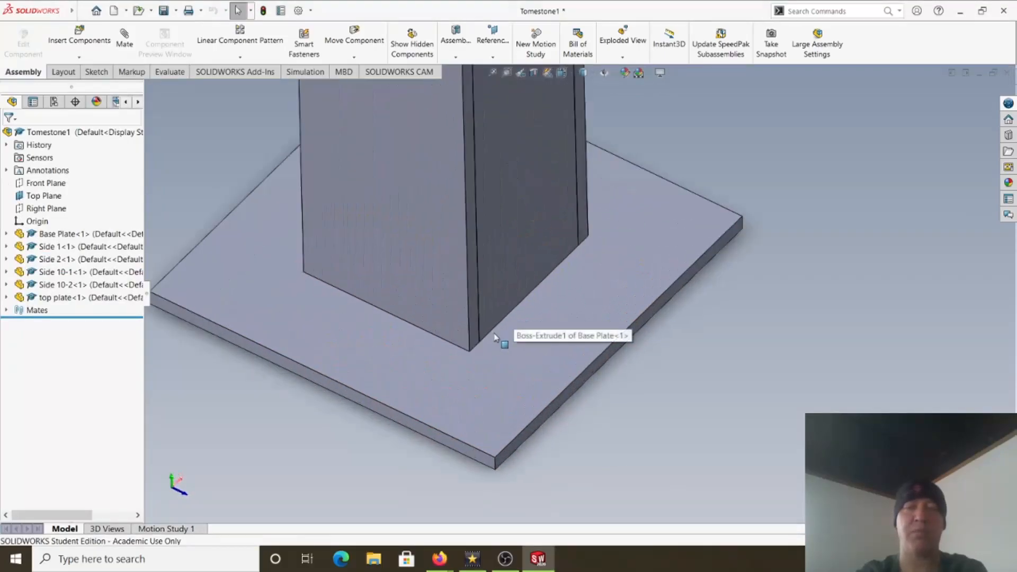
pyautogui.scroll(1, 424, 345)
pyautogui.moveTo(431, 322); pyautogui.dragTo(501, 306, button='middle')
pyautogui.scroll(3, 501, 306)
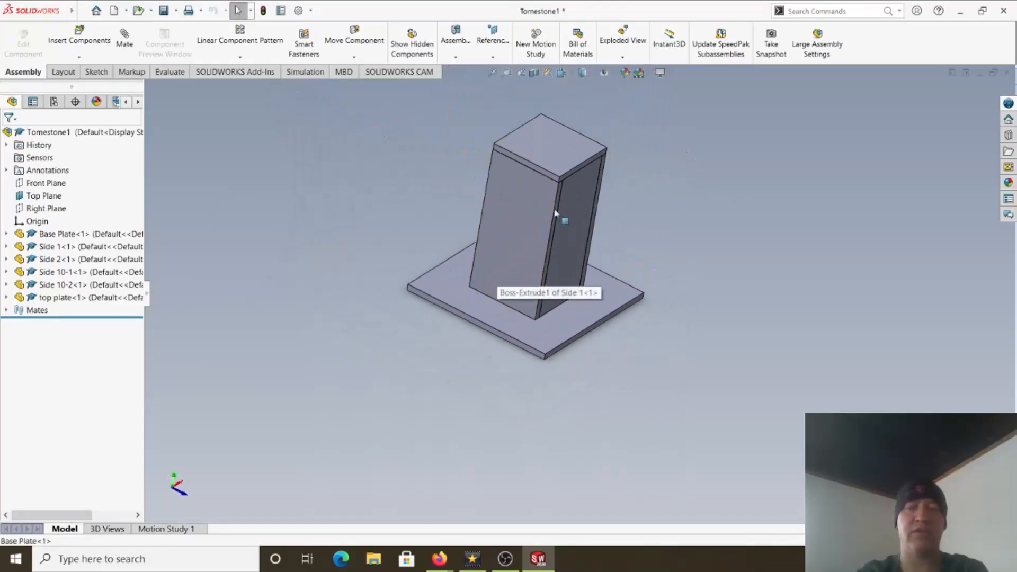
pyautogui.scroll(-4, 558, 213)
pyautogui.scroll(1, 591, 234)
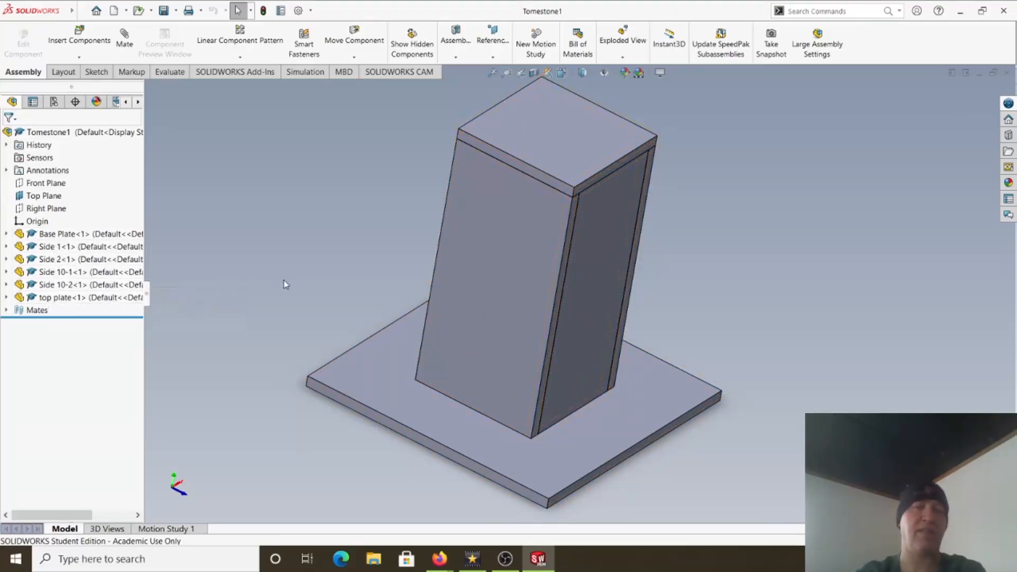
pyautogui.moveTo(528, 322); pyautogui.dragTo(473, 242, button='middle')
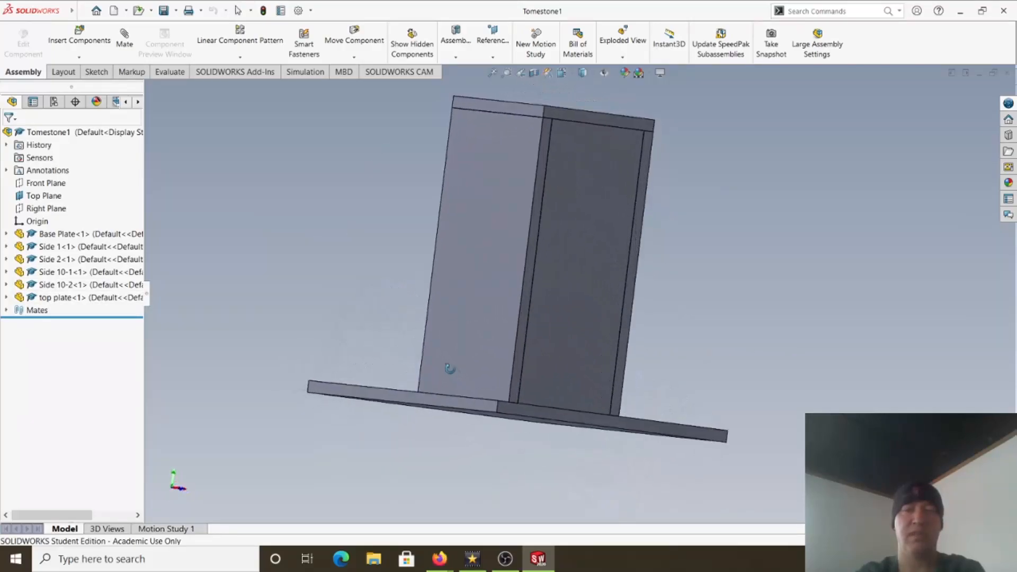
pyautogui.click(473, 245)
pyautogui.moveTo(677, 261); pyautogui.dragTo(579, 279, button='middle')
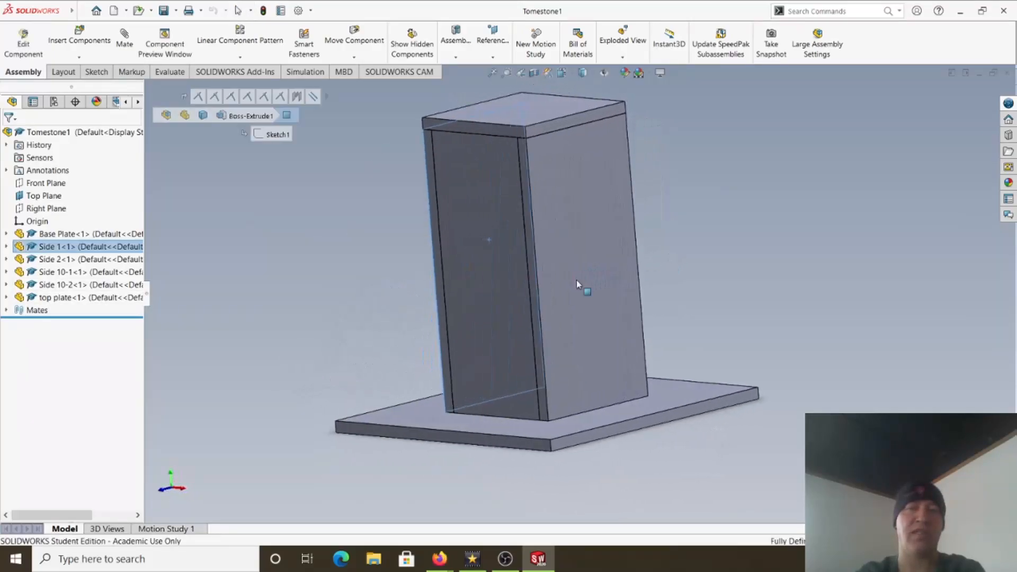
pyautogui.moveTo(470, 285); pyautogui.dragTo(513, 254, button='middle')
pyautogui.click(573, 227)
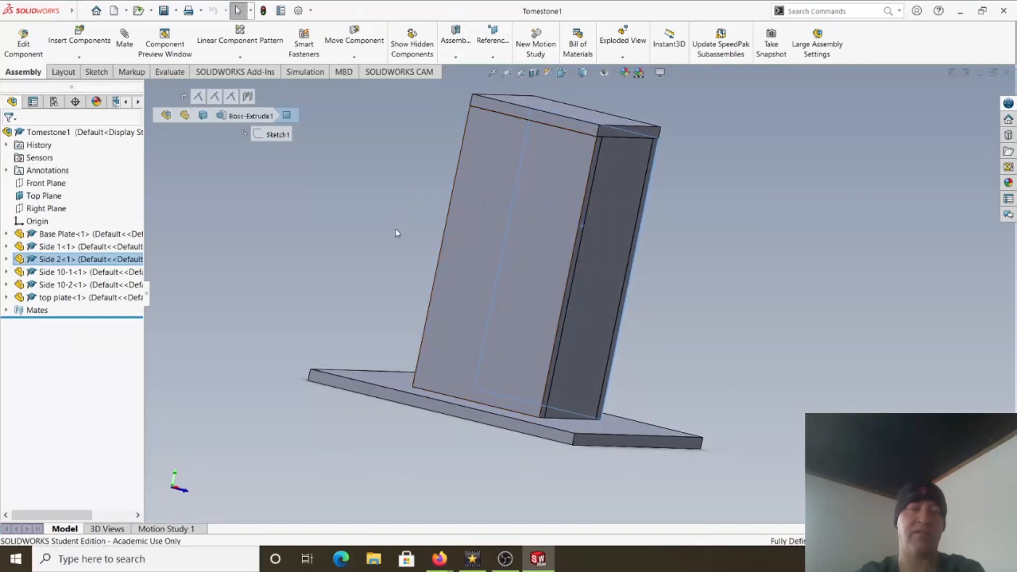
pyautogui.moveTo(570, 317); pyautogui.dragTo(538, 375, button='middle')
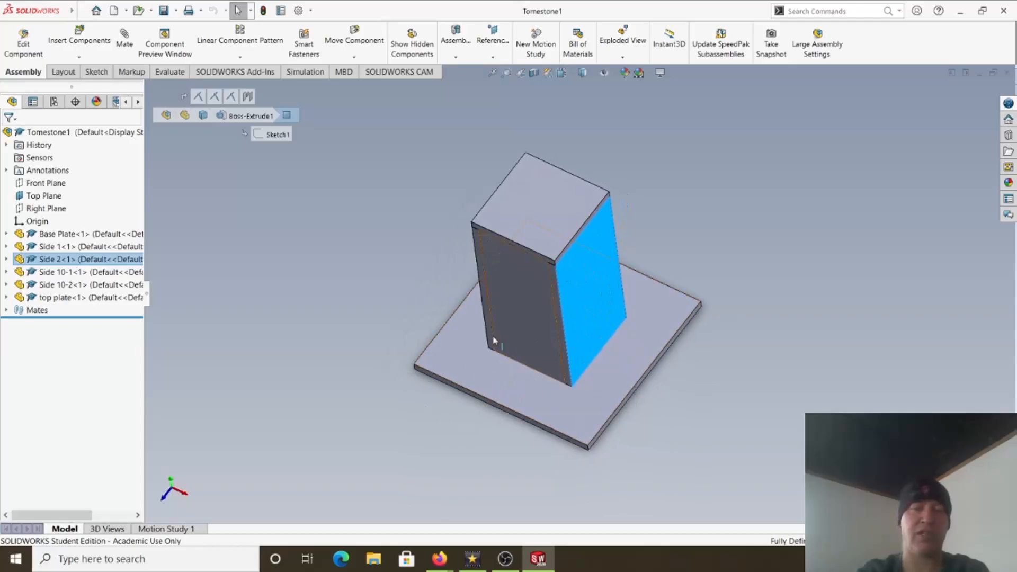
# Open the Base Plate part from the assembly and set its Boss-Extrude1 depth to 20 in
pyautogui.click(458, 346)
pyautogui.rightClick(459, 347)
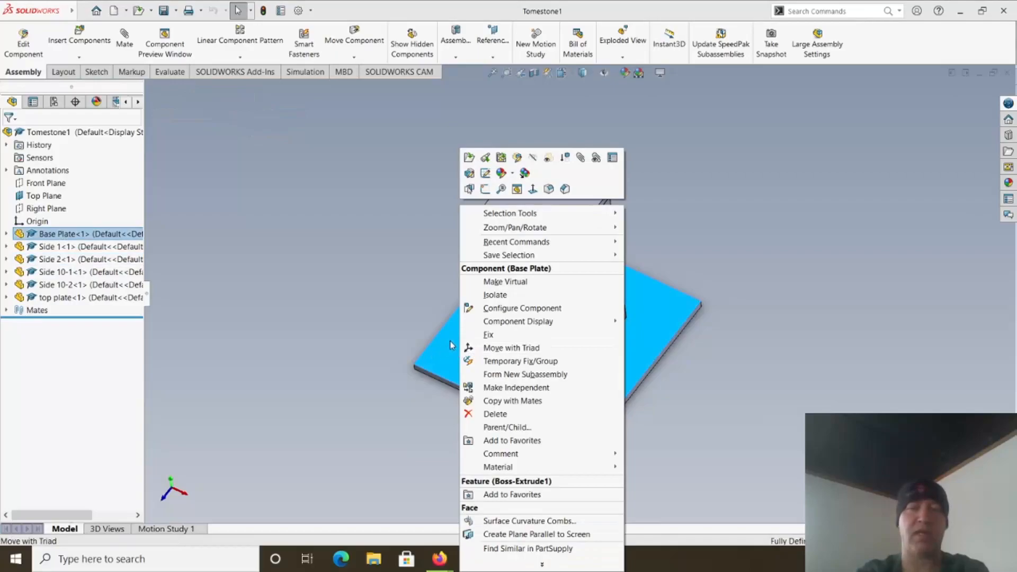
pyautogui.click(469, 158)
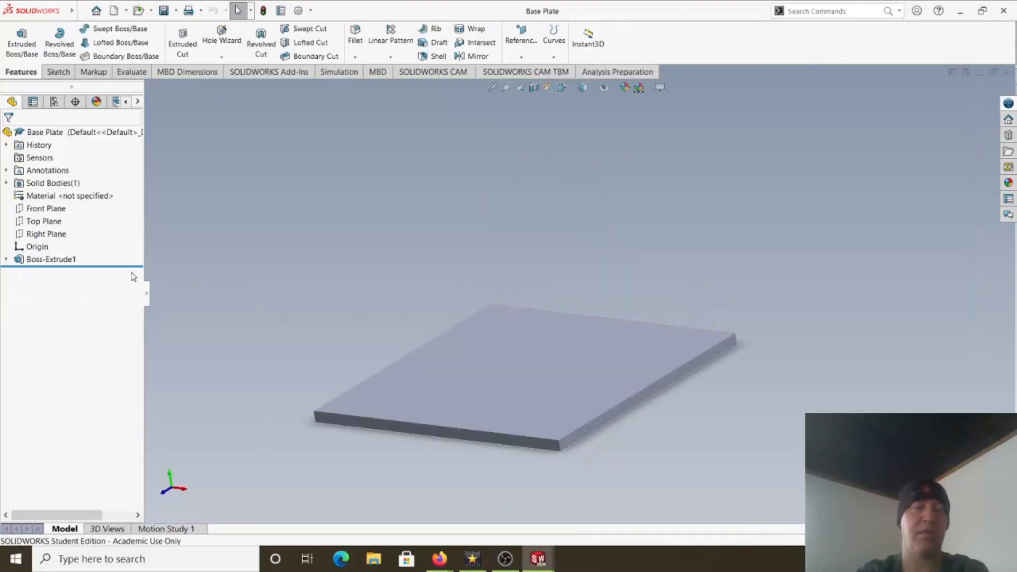
pyautogui.rightClick(73, 260)
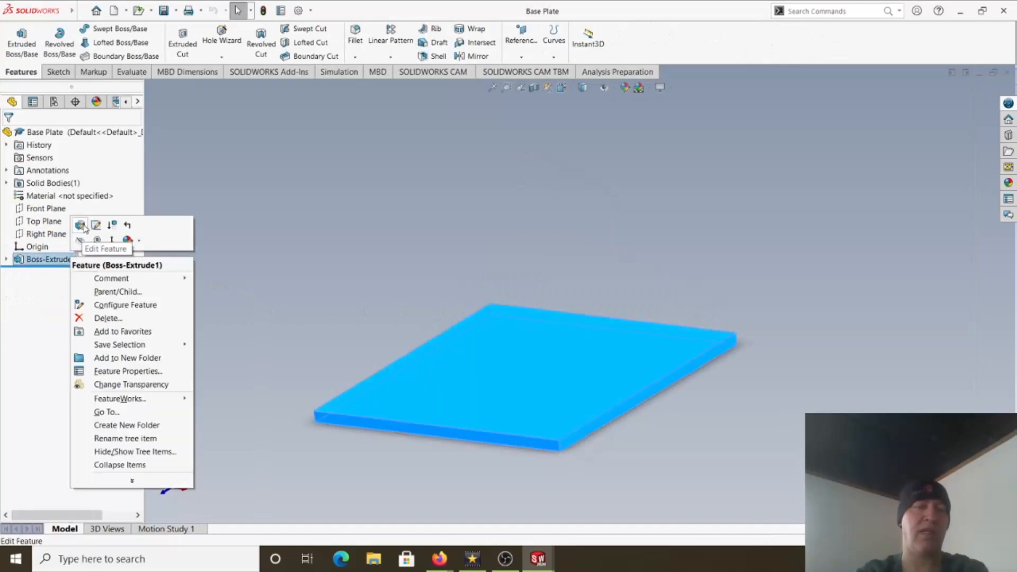
pyautogui.click(80, 225)
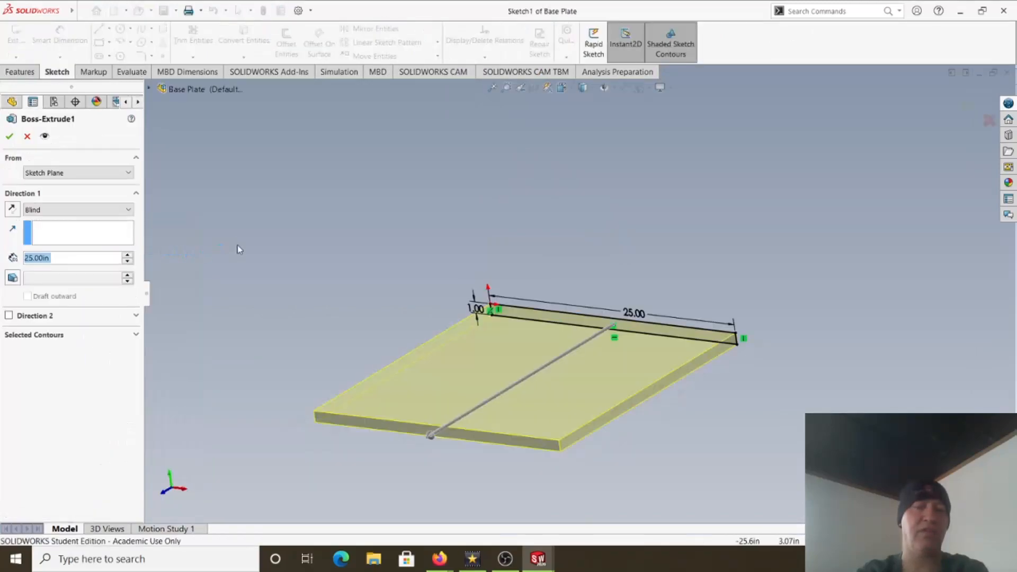
pyautogui.write('20')
pyautogui.press('Return')
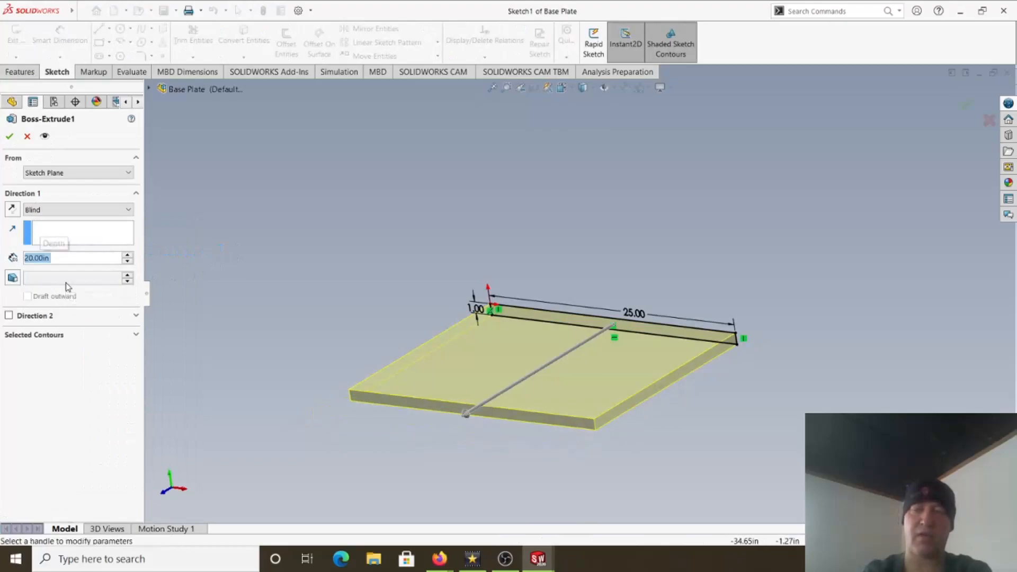
pyautogui.click(11, 136)
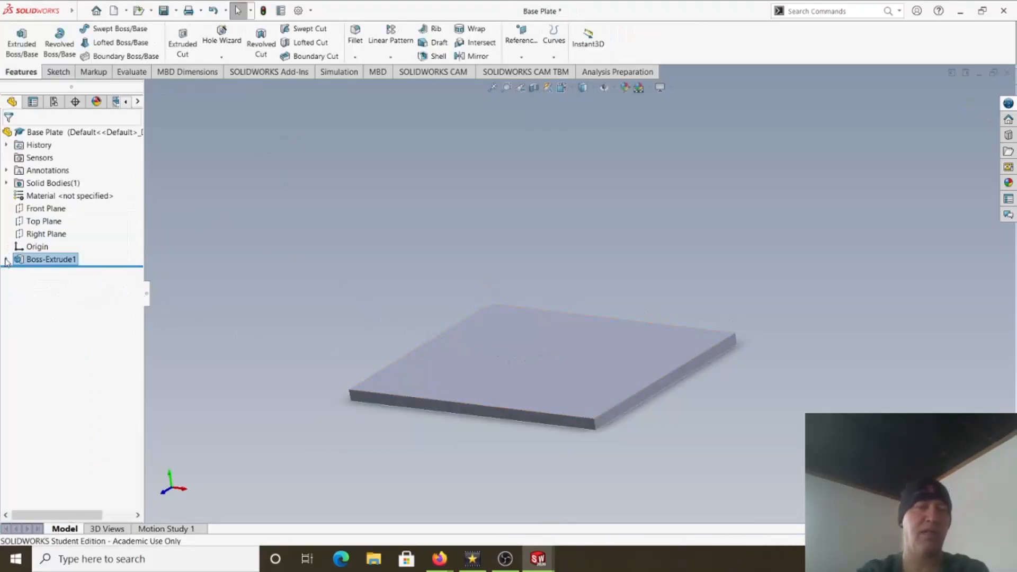
# Set the long dimension of the base plate's Sketch1 to 20 in and rebuild the part
pyautogui.click(6, 259)
pyautogui.rightClick(51, 272)
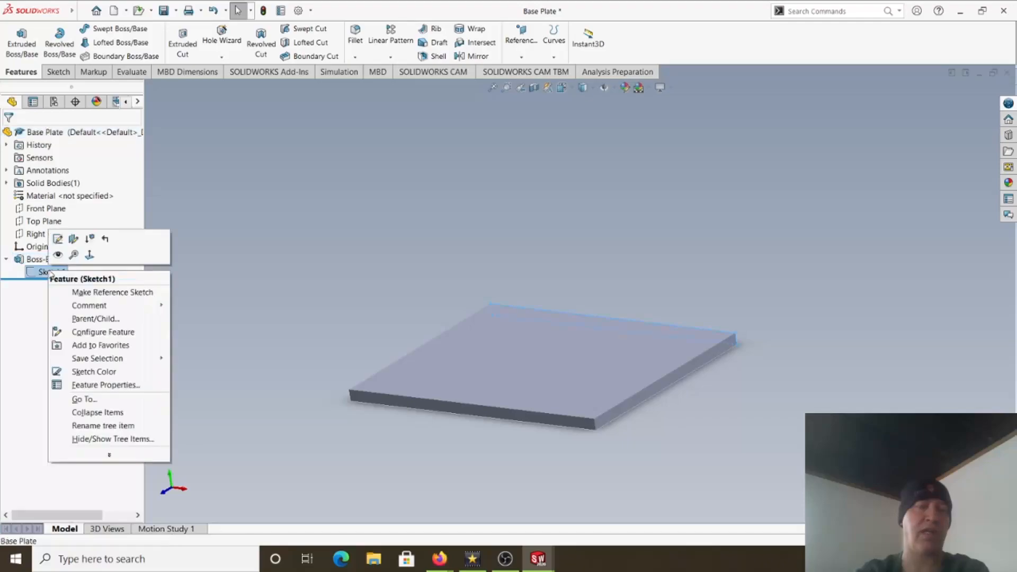
pyautogui.click(58, 240)
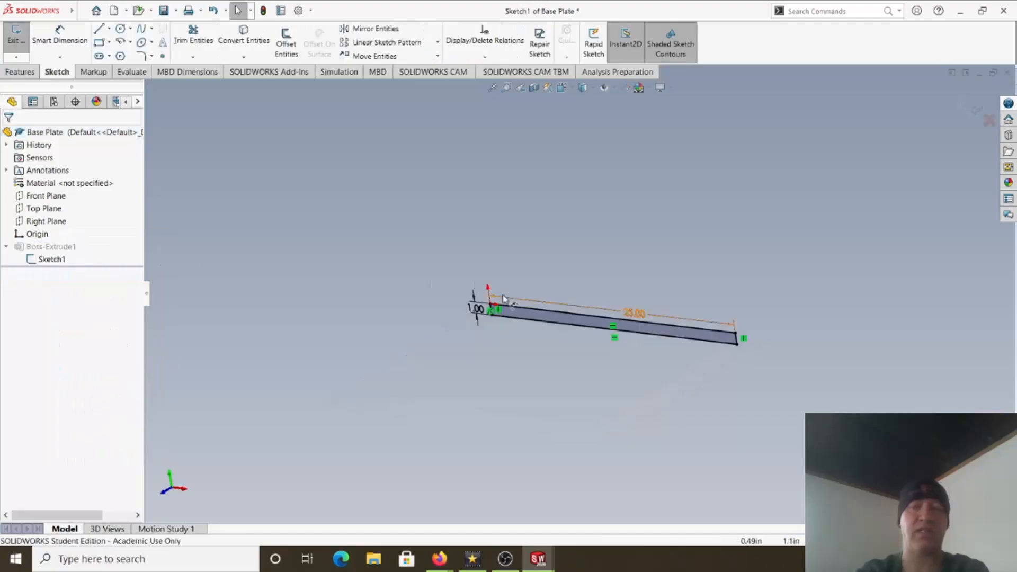
pyautogui.doubleClick(629, 309)
pyautogui.write('30')
pyautogui.press('Return')
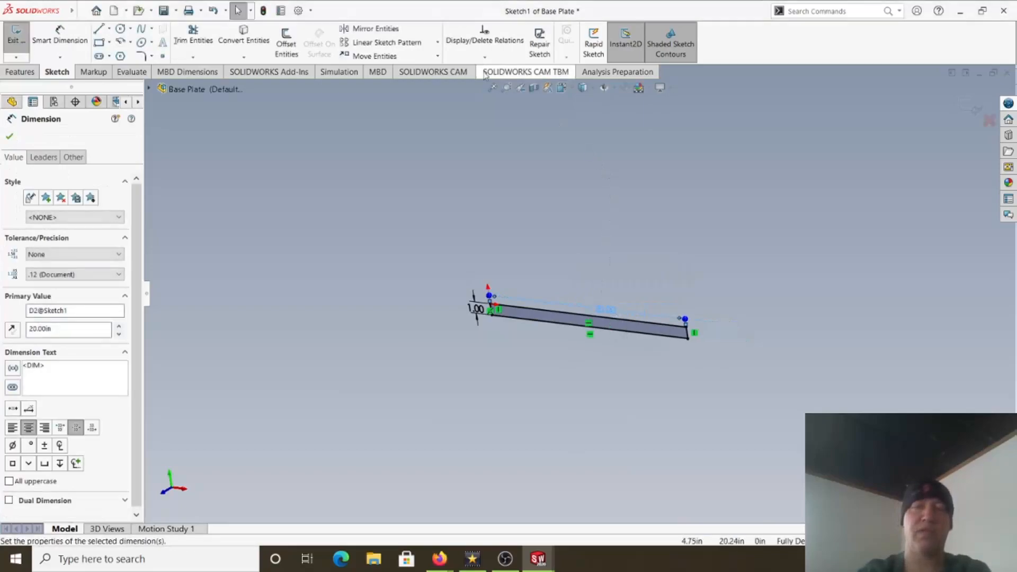
pyautogui.click(264, 11)
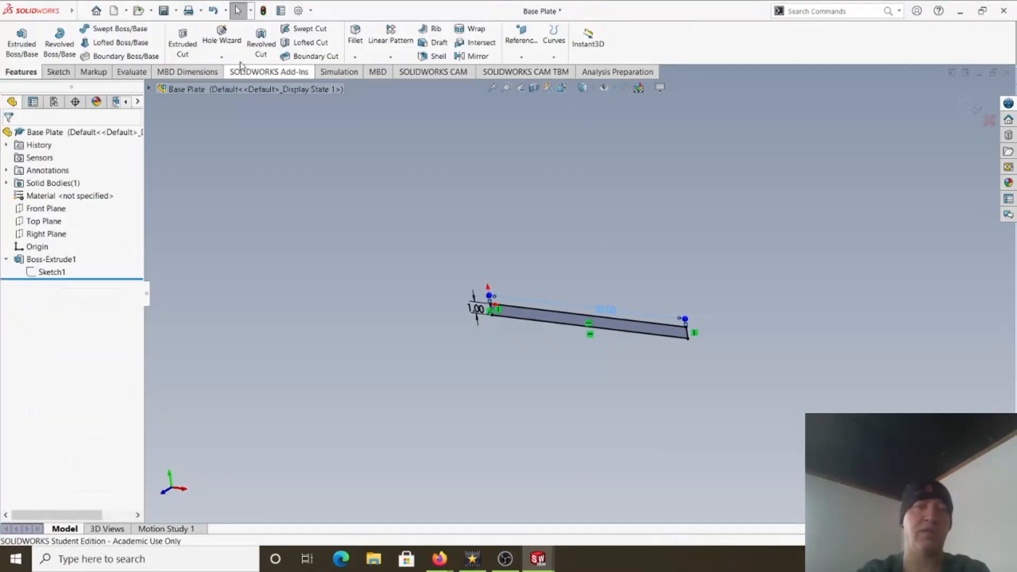
# Save and close the Base Plate part, and update and save the Tomestone1 assembly
pyautogui.click(163, 12)
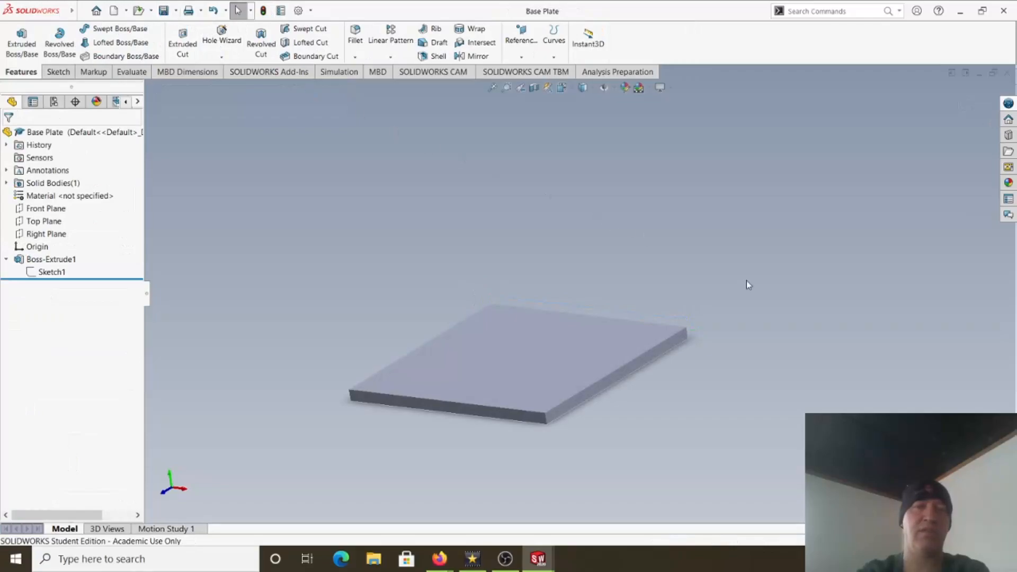
pyautogui.click(1007, 74)
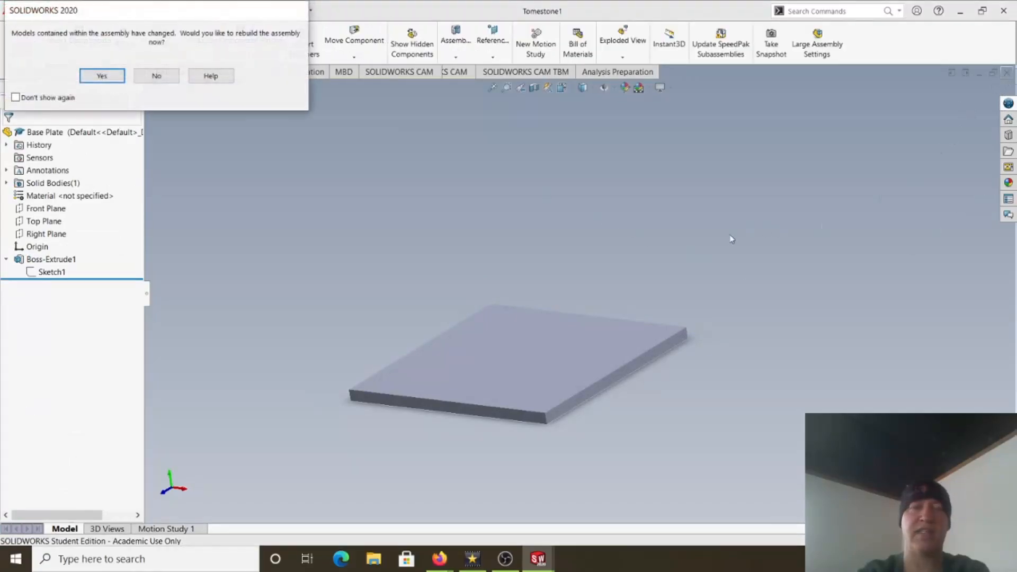
pyautogui.click(103, 77)
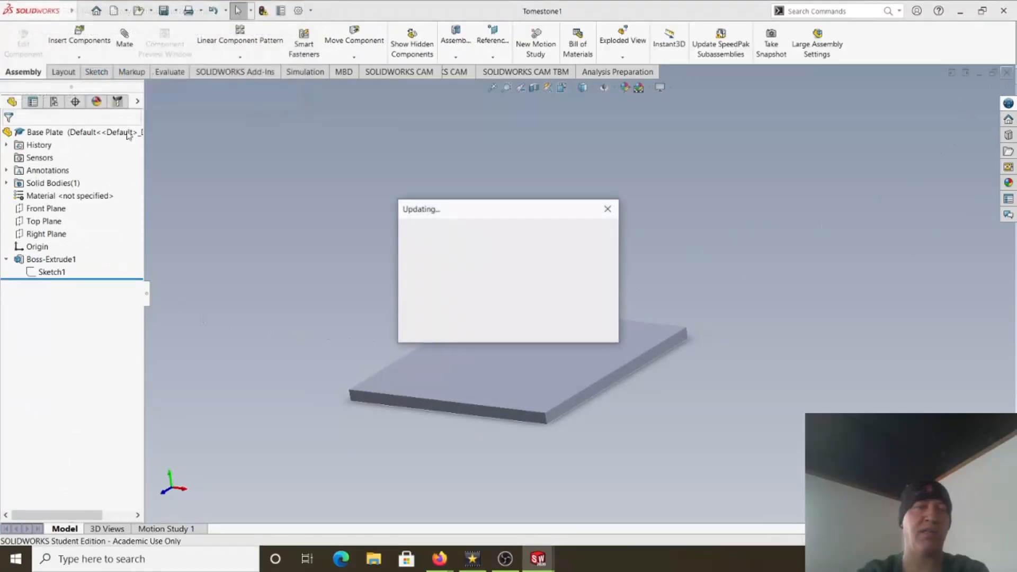
pyautogui.moveTo(446, 325); pyautogui.dragTo(334, 143, button='middle')
pyautogui.click(165, 11)
# Examine the assembly from several angles, checking the top plate's fit and the margin of the base plate around the box
pyautogui.moveTo(539, 275); pyautogui.dragTo(545, 320, button='middle')
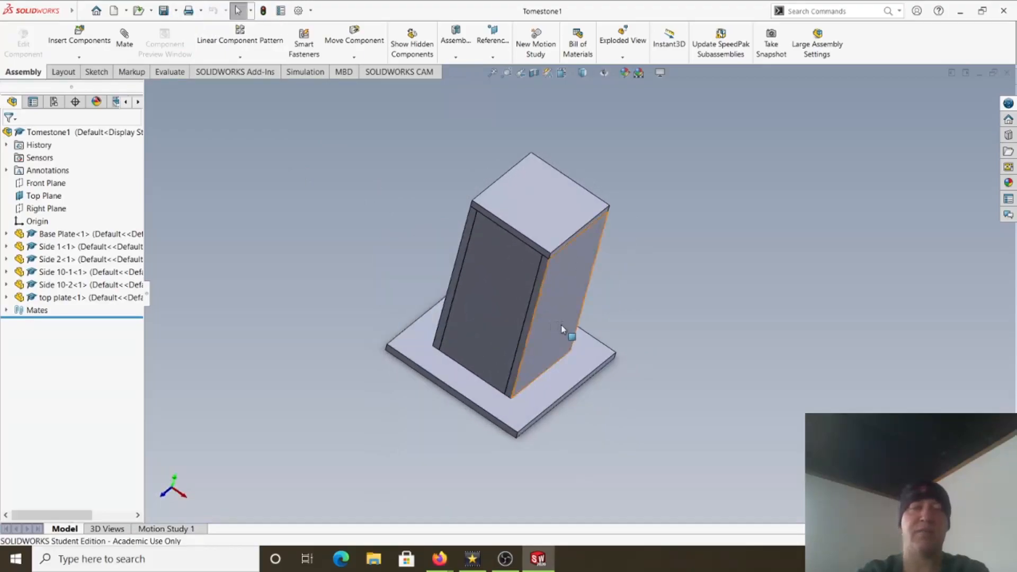
pyautogui.scroll(-5, 561, 239)
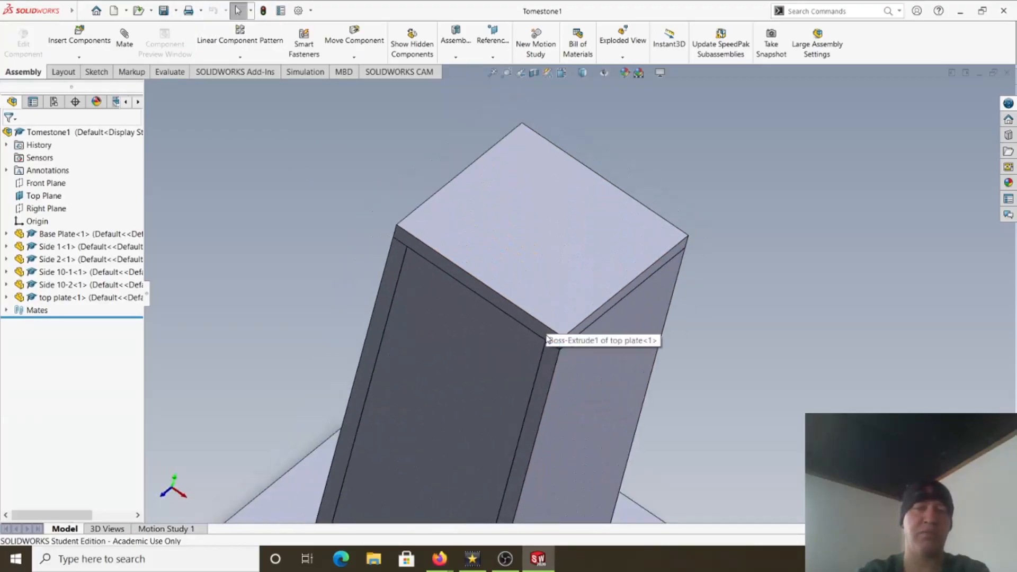
pyautogui.moveTo(557, 406); pyautogui.dragTo(549, 336, button='middle')
pyautogui.scroll(5, 578, 387)
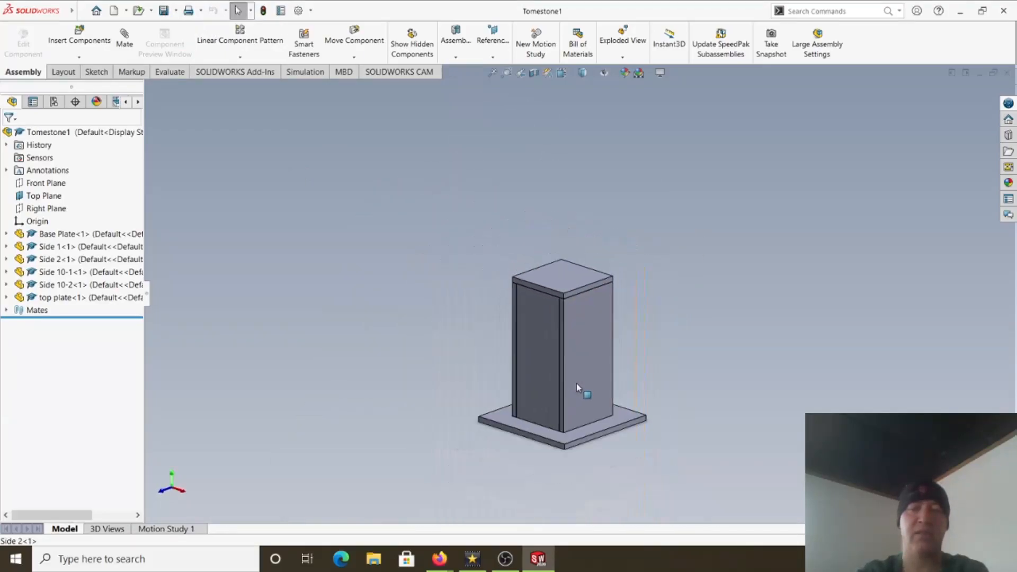
pyautogui.moveTo(582, 391); pyautogui.dragTo(529, 426, button='middle')
pyautogui.scroll(-5, 556, 416)
pyautogui.scroll(3, 592, 247)
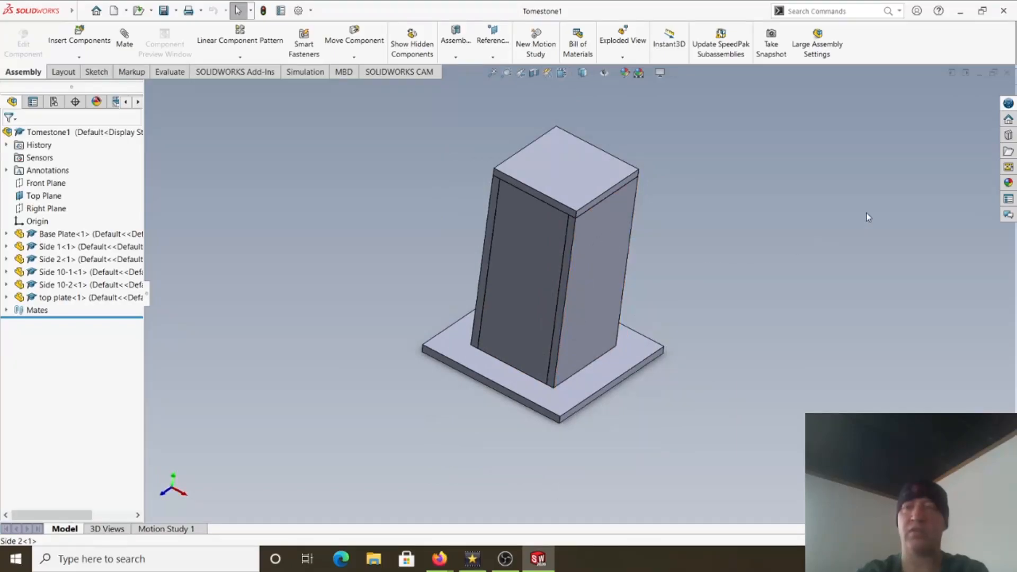
pyautogui.moveTo(609, 249); pyautogui.dragTo(612, 189, button='middle')
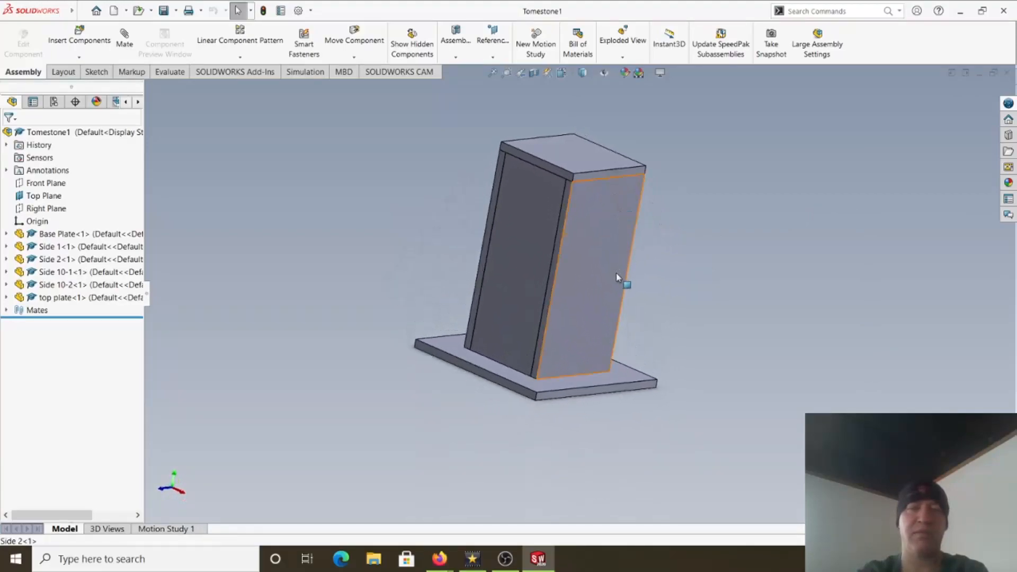